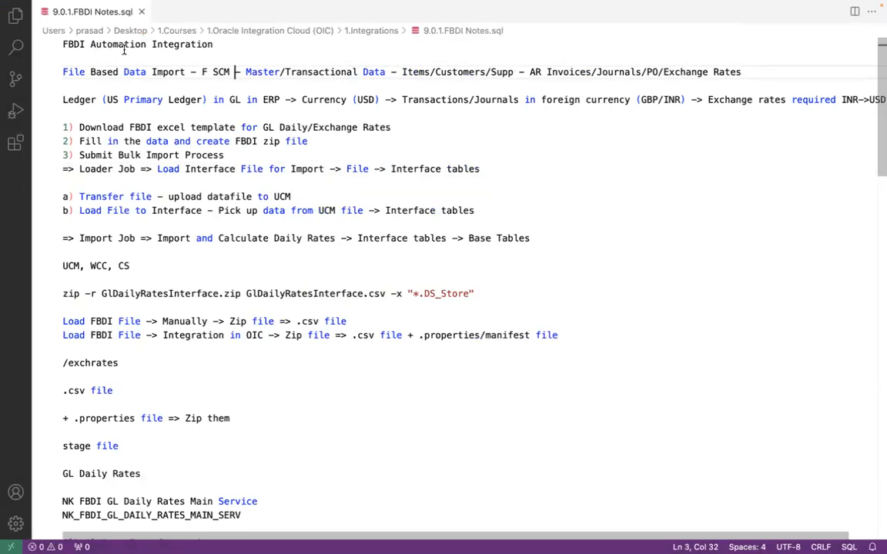
- Review the File Based Data Import line in the FBDI notes, covering the modules, master and transactional data, and their examples
left_click(83, 43)
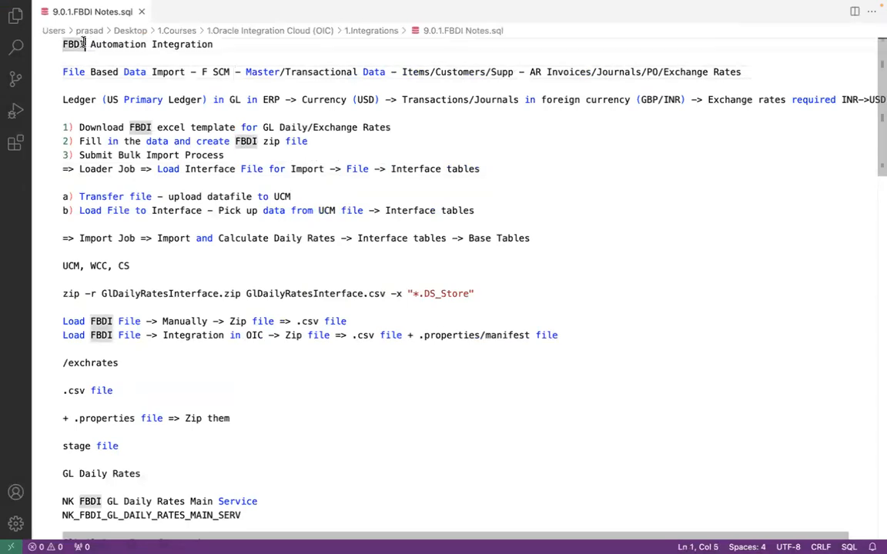
left_click(185, 71)
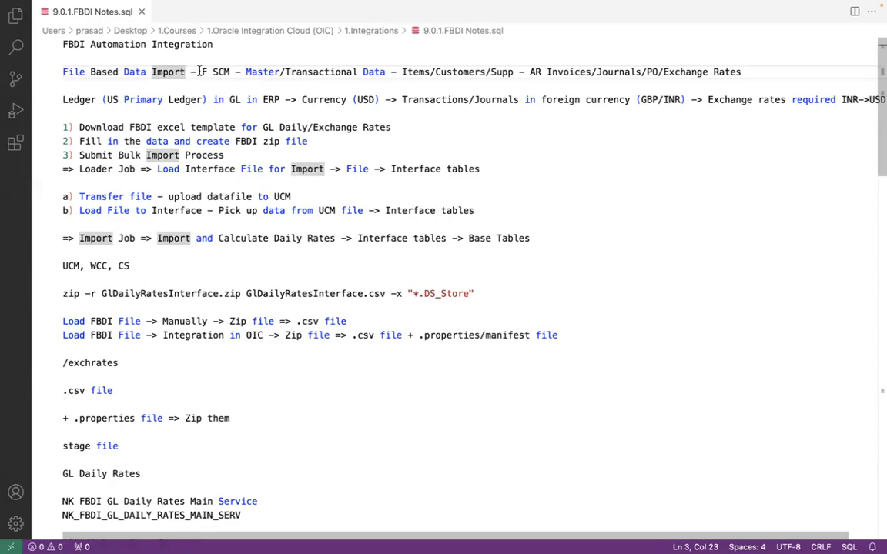
left_click(228, 72)
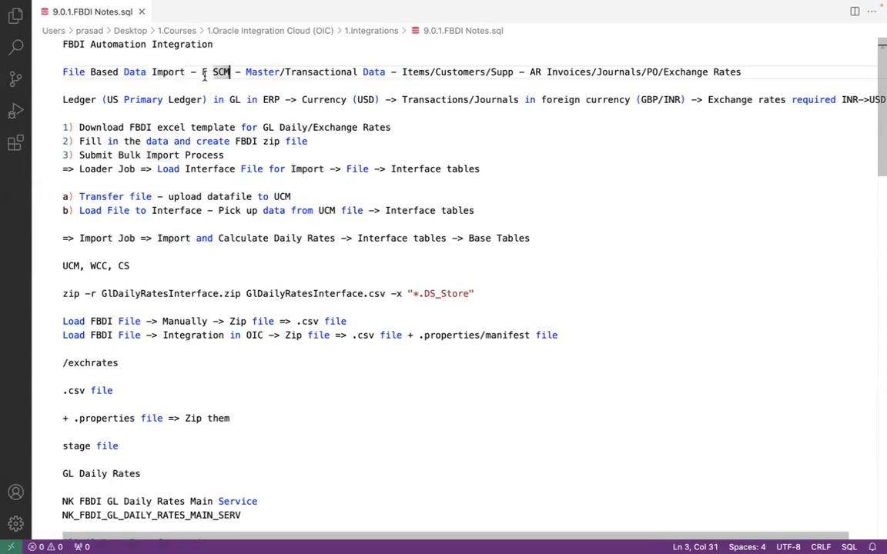
left_click(205, 71)
left_click(229, 72)
left_click(257, 72)
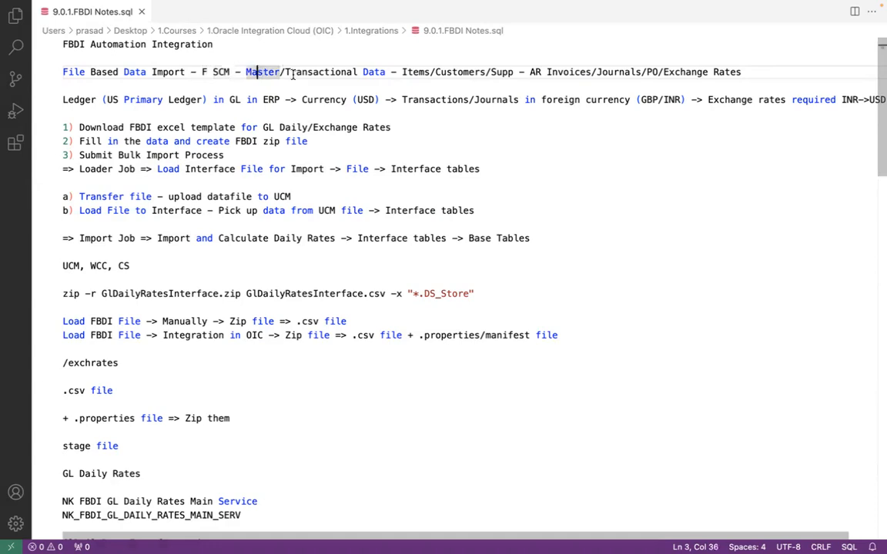
left_click(316, 71)
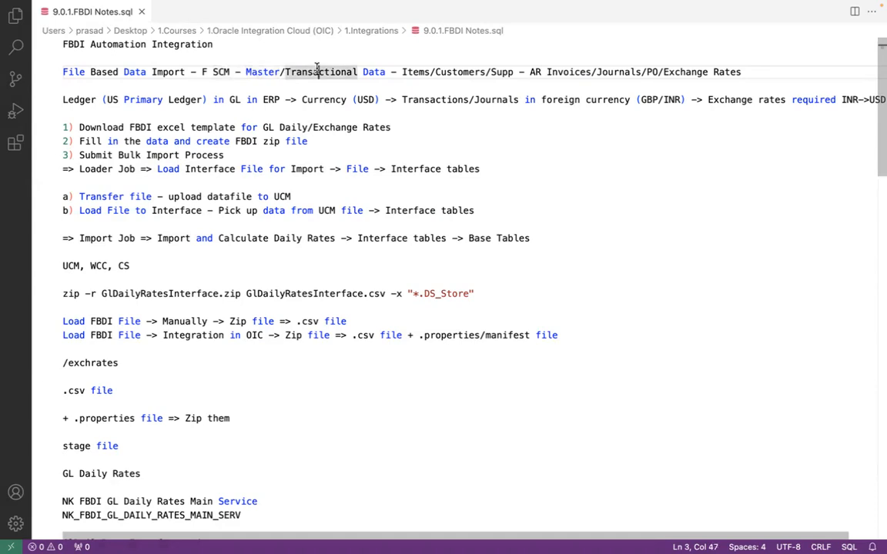
left_click(445, 71)
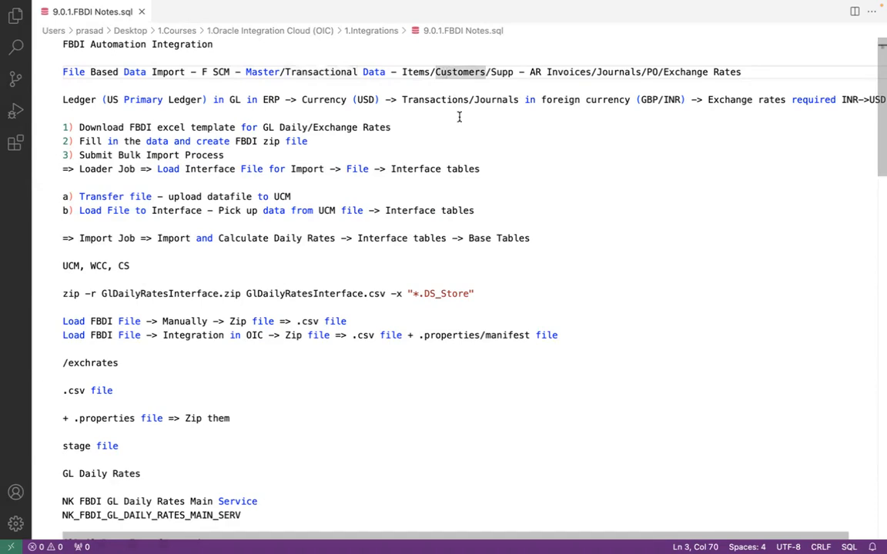
left_click(501, 72)
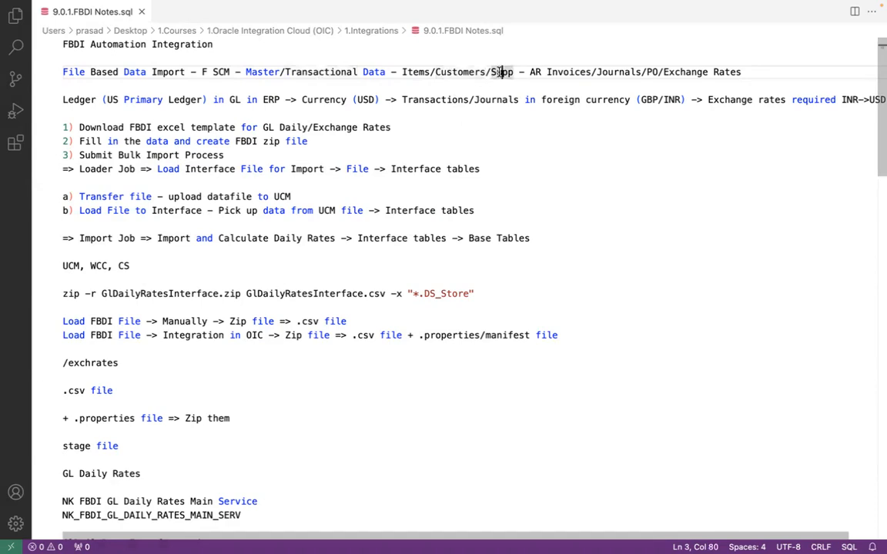
left_click(329, 71)
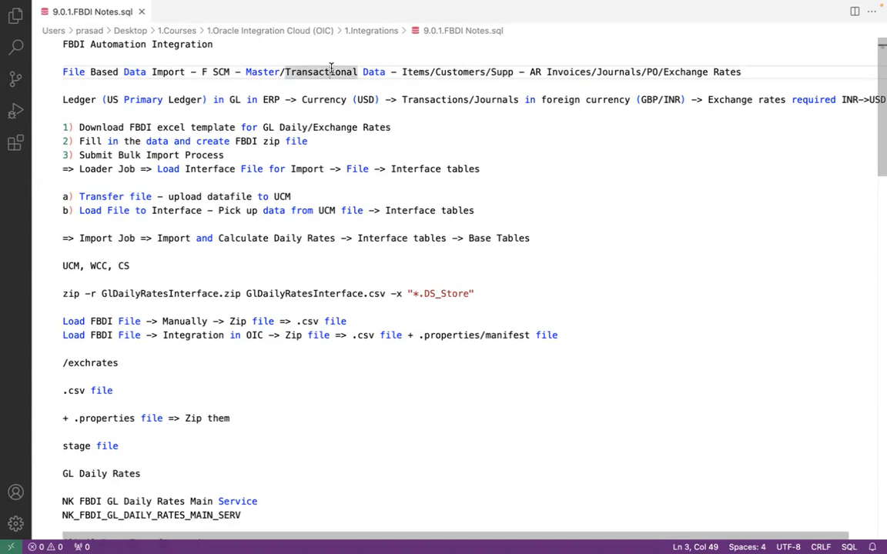
left_click(569, 71)
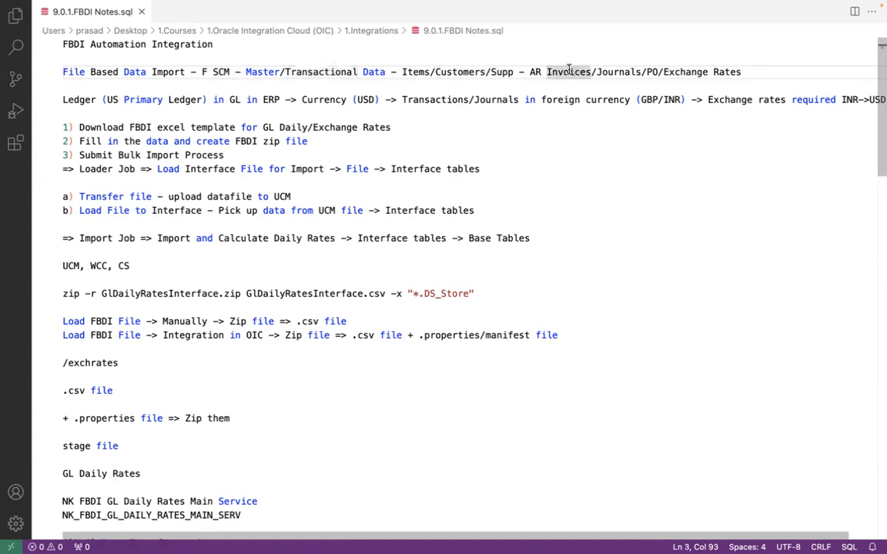
left_click(609, 71)
left_click(664, 71)
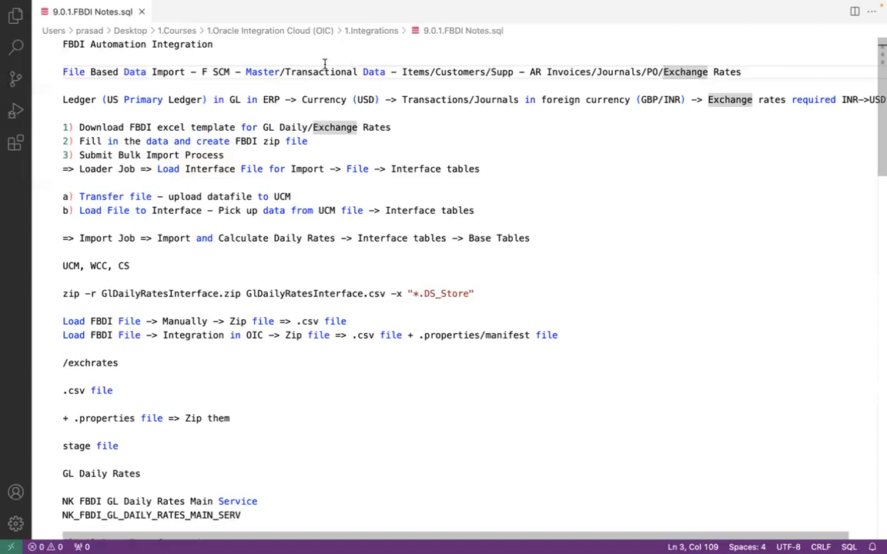
left_click(281, 71)
left_click(335, 72)
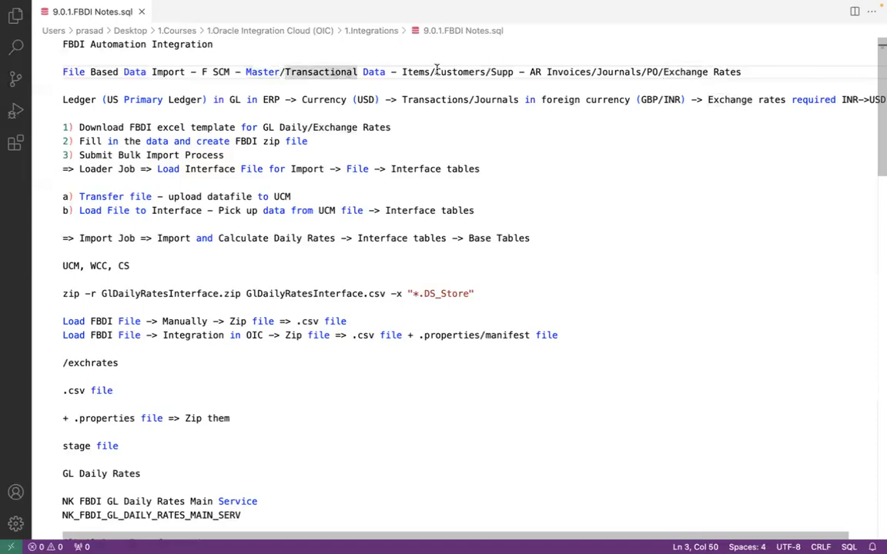
left_click(229, 72)
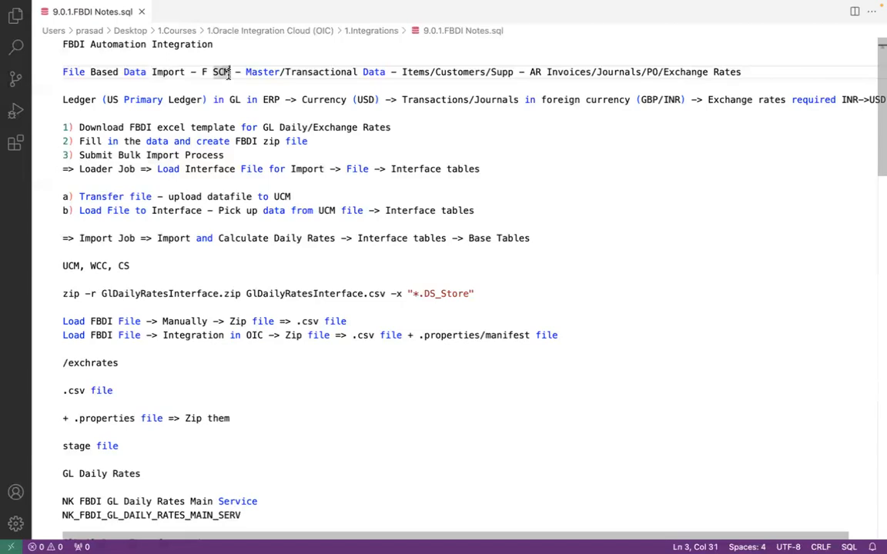
left_click(183, 71)
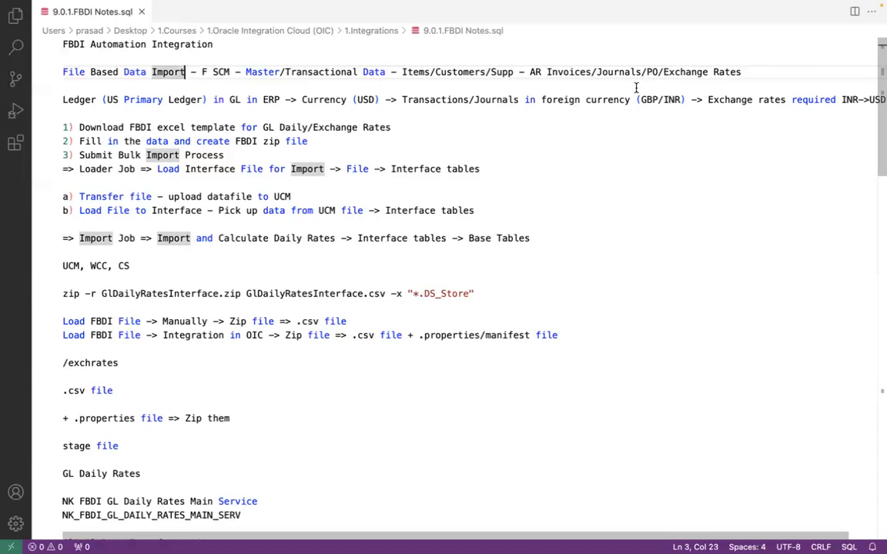
left_click(341, 99)
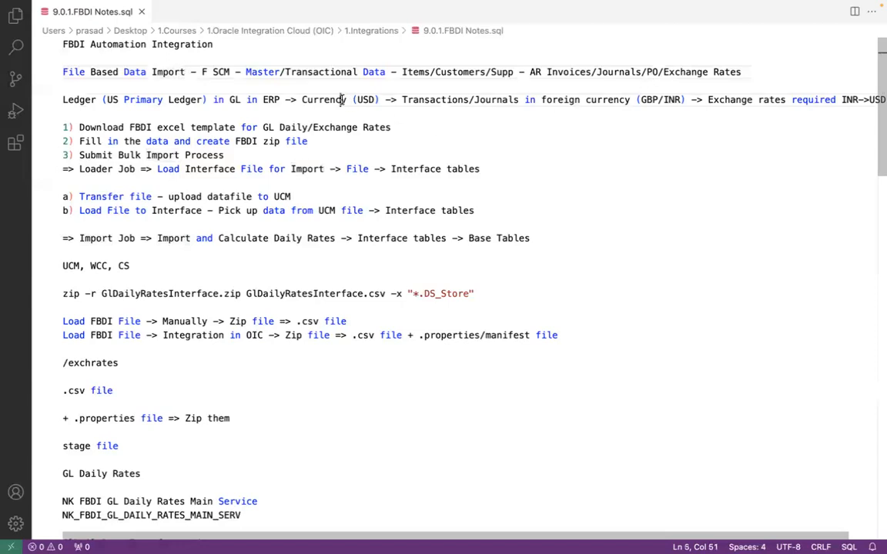
left_click(697, 71)
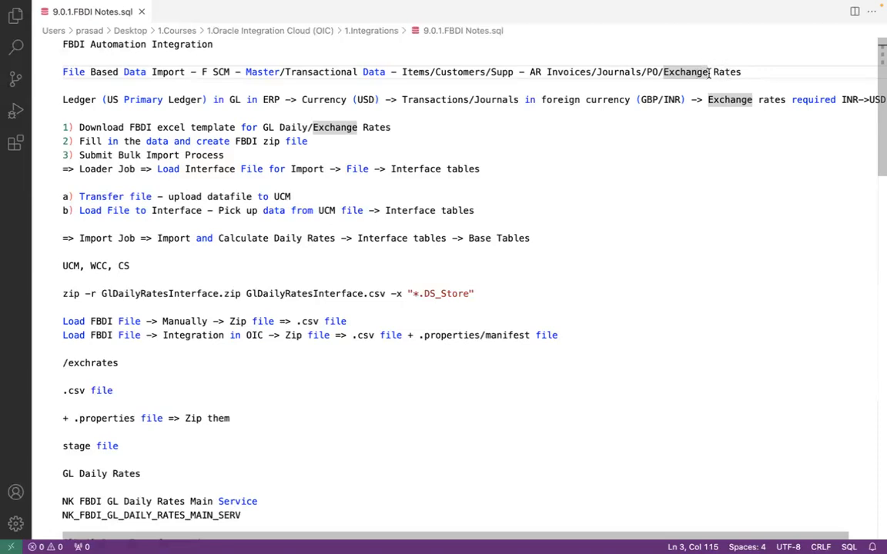
- Switch to Chrome, open the etaq Oracle Fusion Cloud Applications site in full screen, and sign in with the prefilled credentials
key("super+Tab")
key("super+Tab")
key("super+Tab")
key("super+Tab")
type("et")
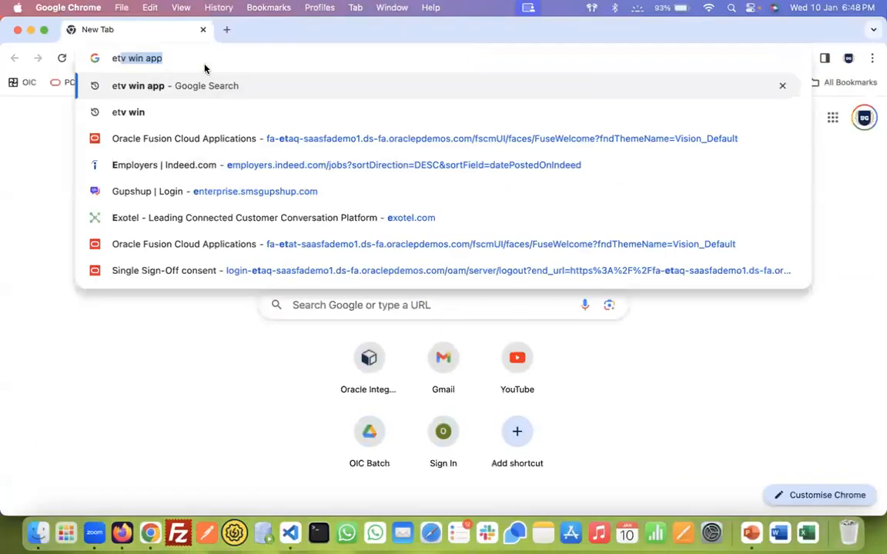
type("aq")
key("Return")
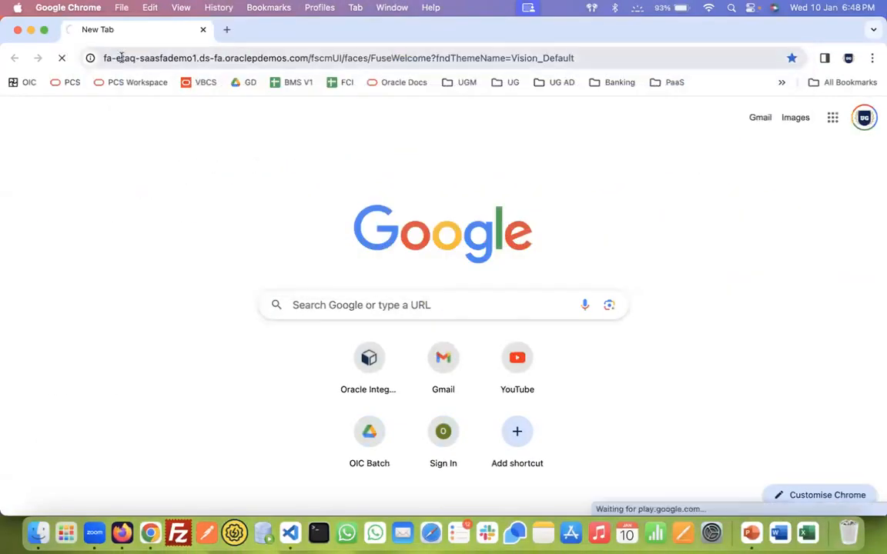
left_click(44, 30)
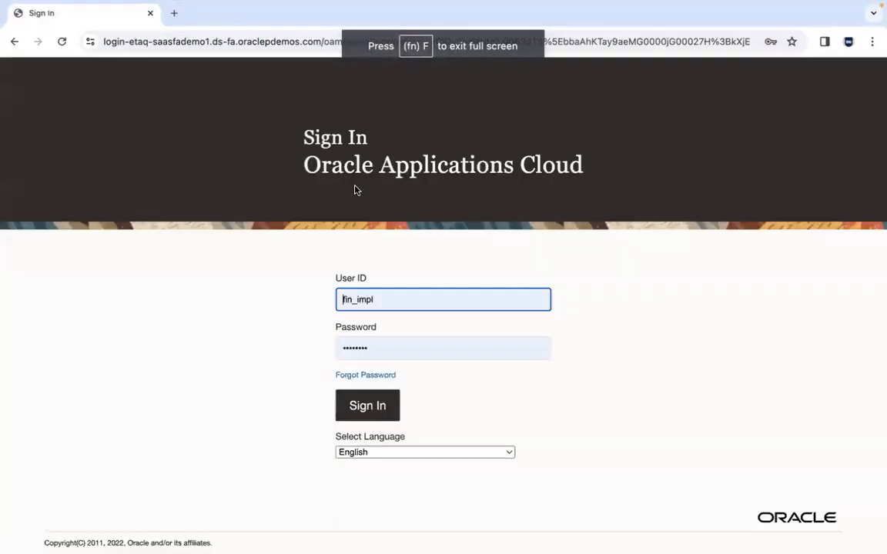
left_click(373, 405)
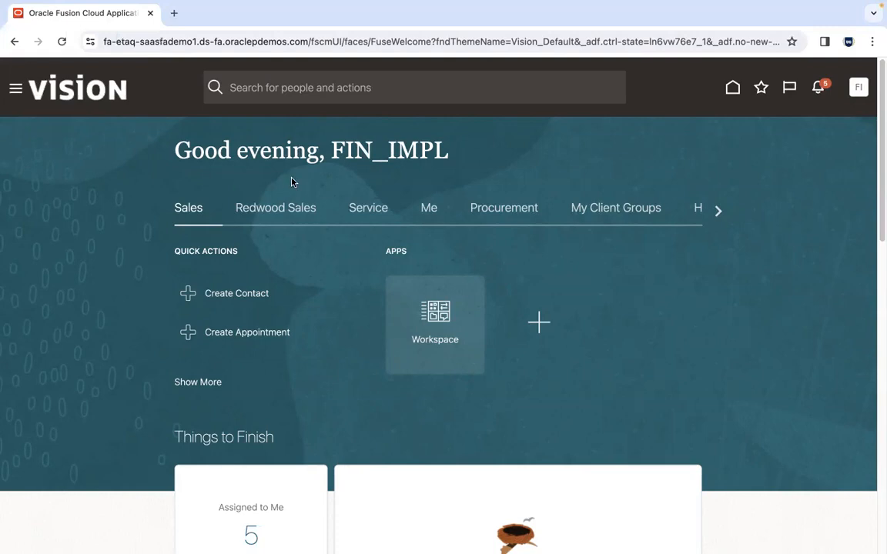
- Switch back to the FBDI notes in Visual Studio Code and examine the ledger line on primary currency and foreign-currency journals
key("ctrl+Right")
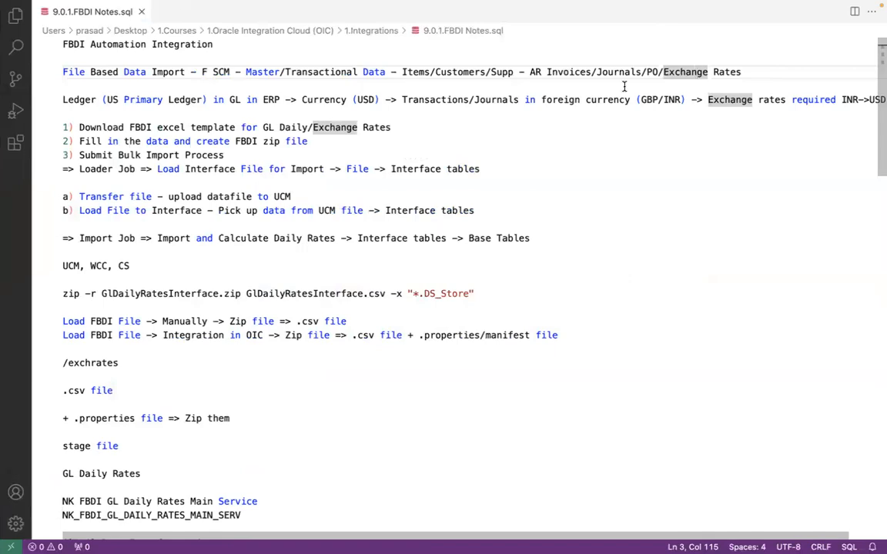
left_click(756, 100)
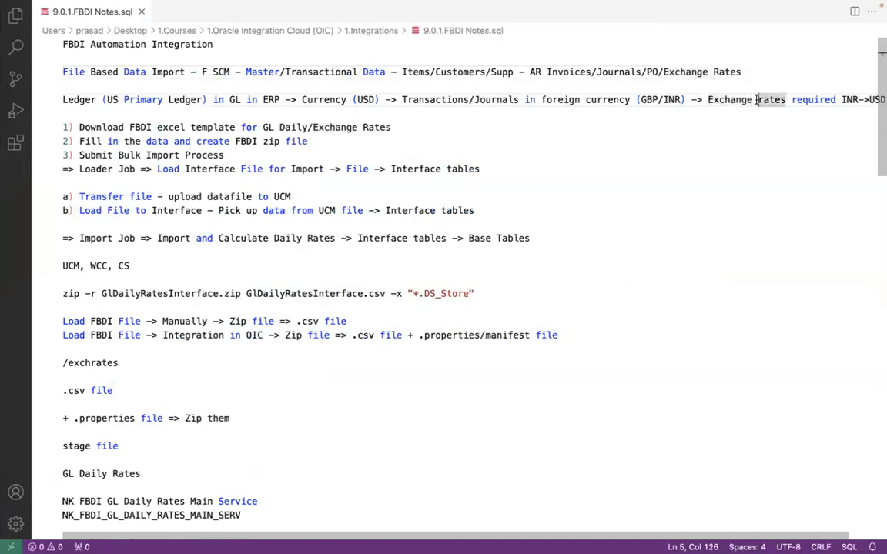
left_click(151, 99)
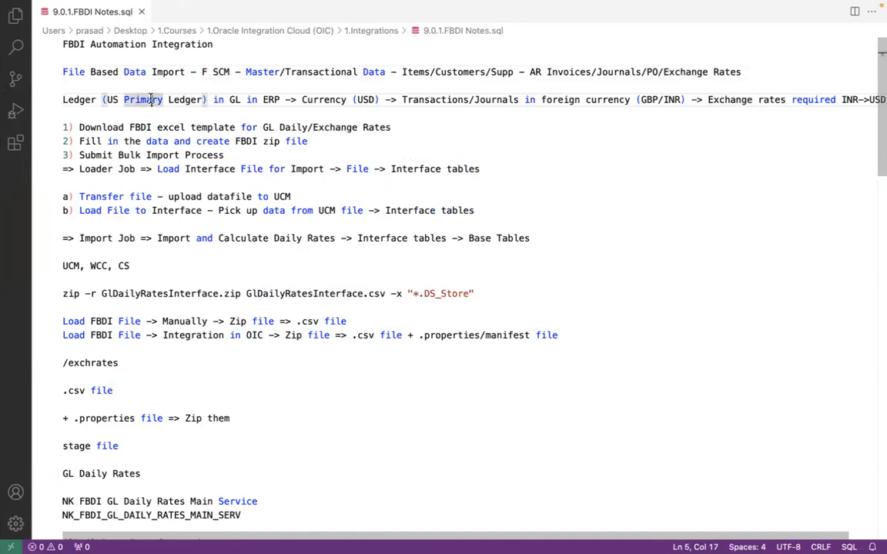
left_click(272, 98)
left_click(157, 99)
left_click(341, 100)
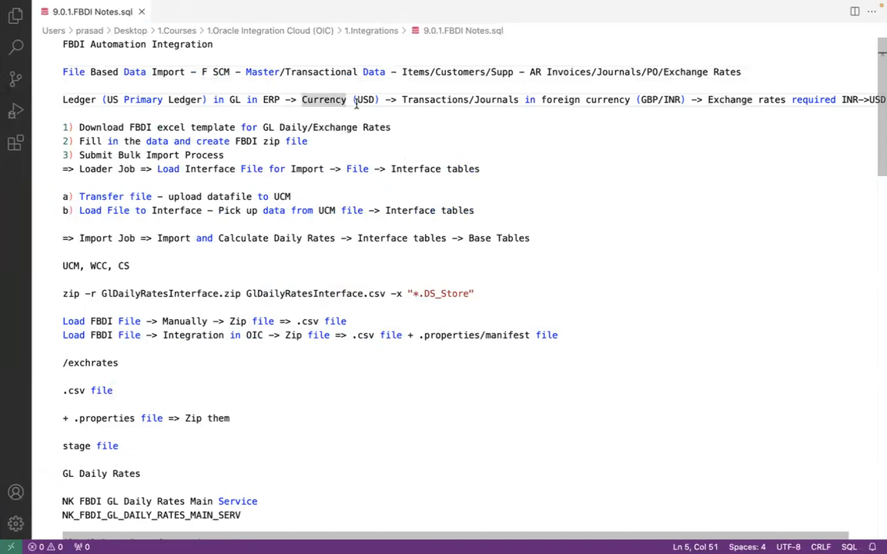
left_click(363, 99)
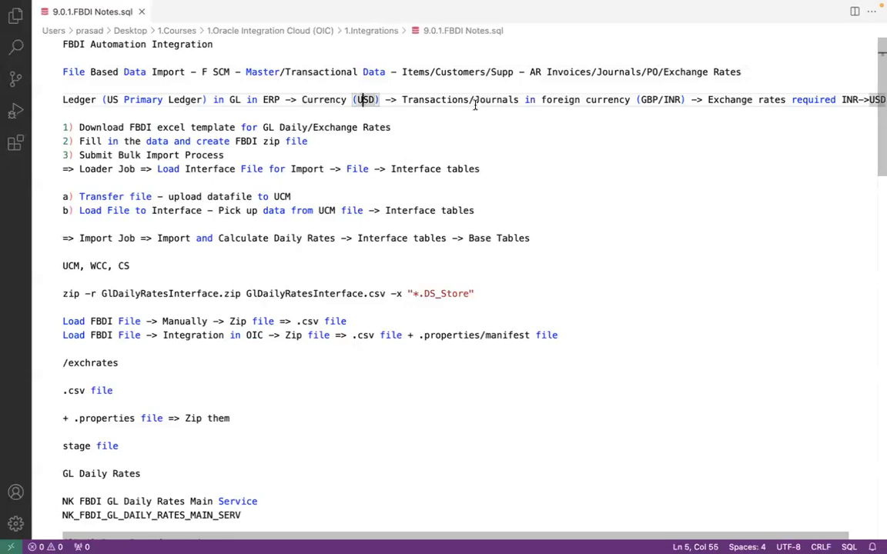
left_click(450, 99)
left_click(501, 99)
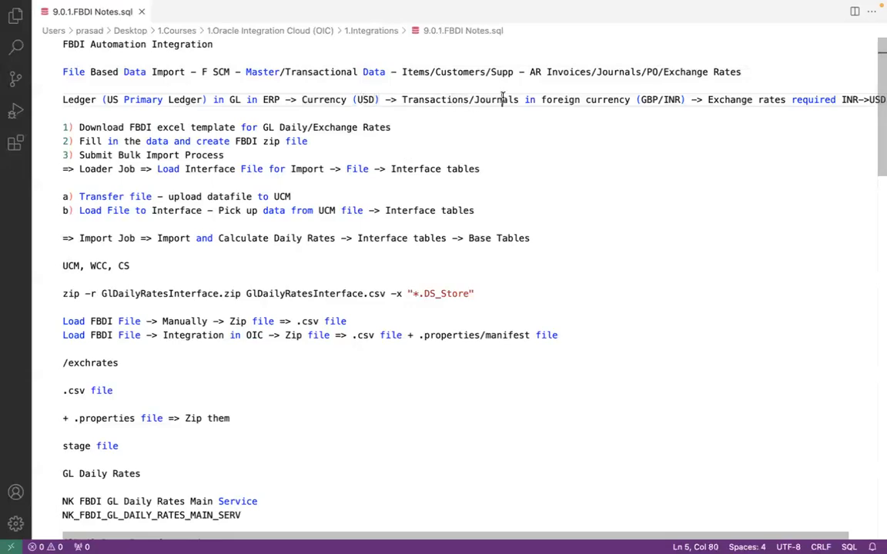
left_click(363, 99)
left_click(452, 100)
left_click(491, 99)
left_click(584, 99)
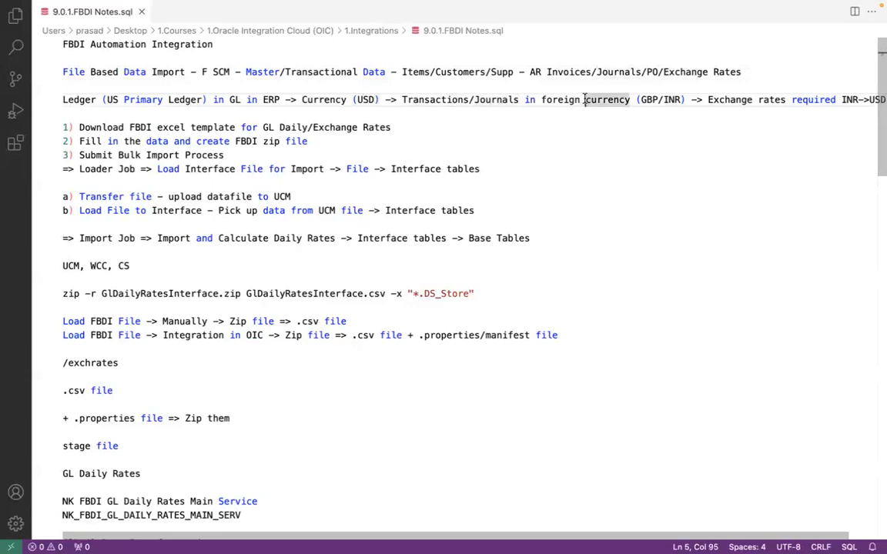
left_click(644, 100)
left_click(668, 99)
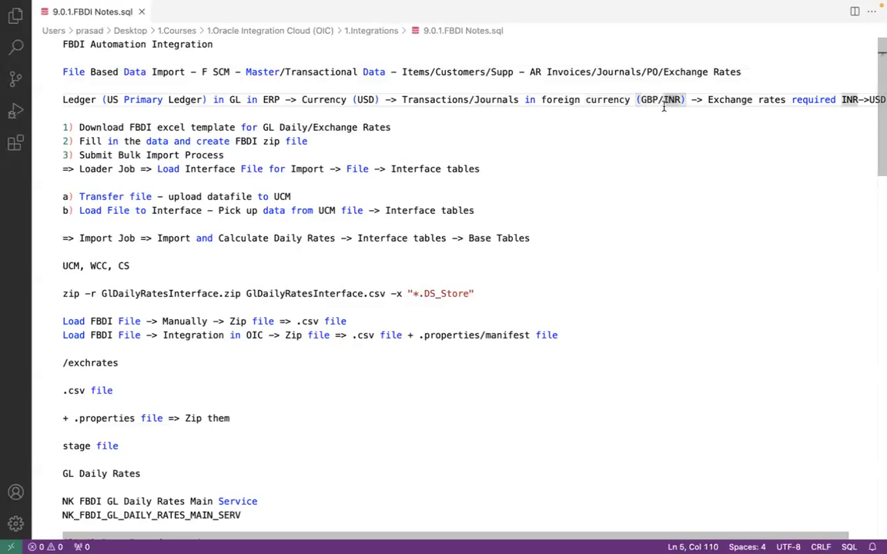
left_click(657, 101)
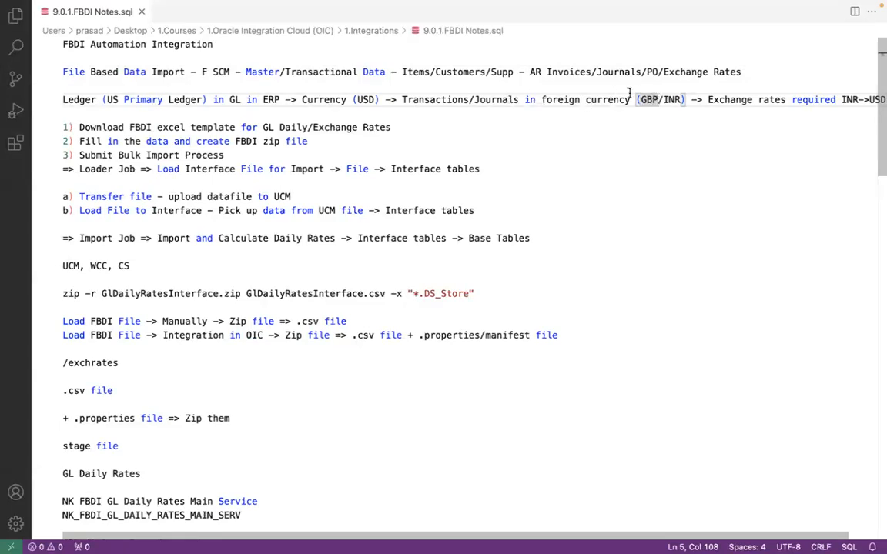
left_click(668, 100)
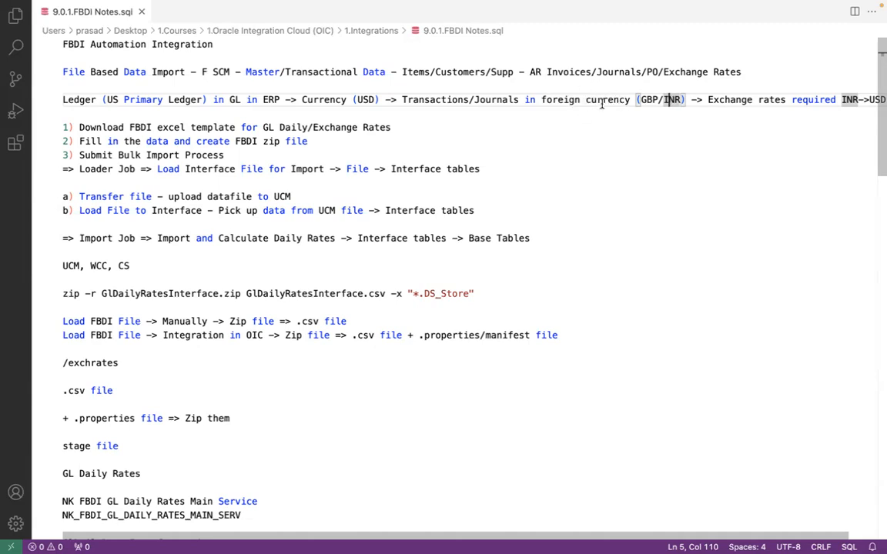
double_click(671, 99)
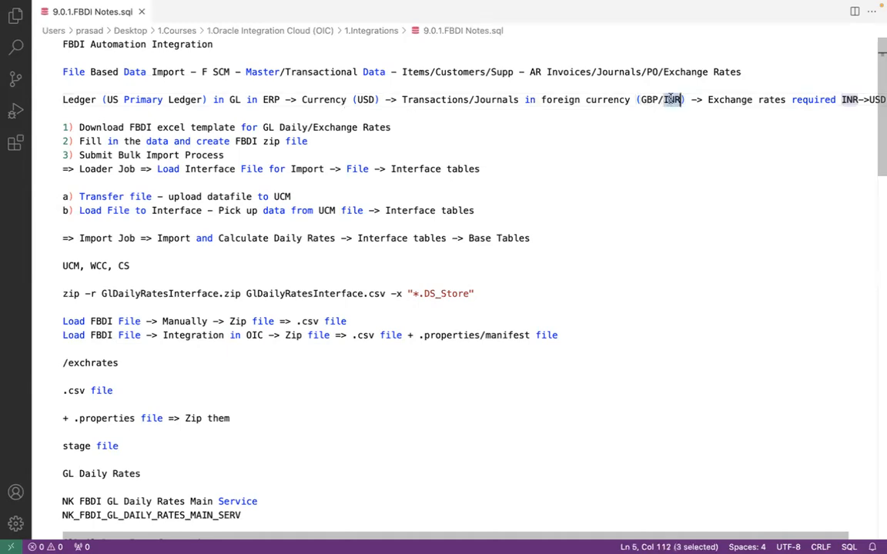
double_click(365, 100)
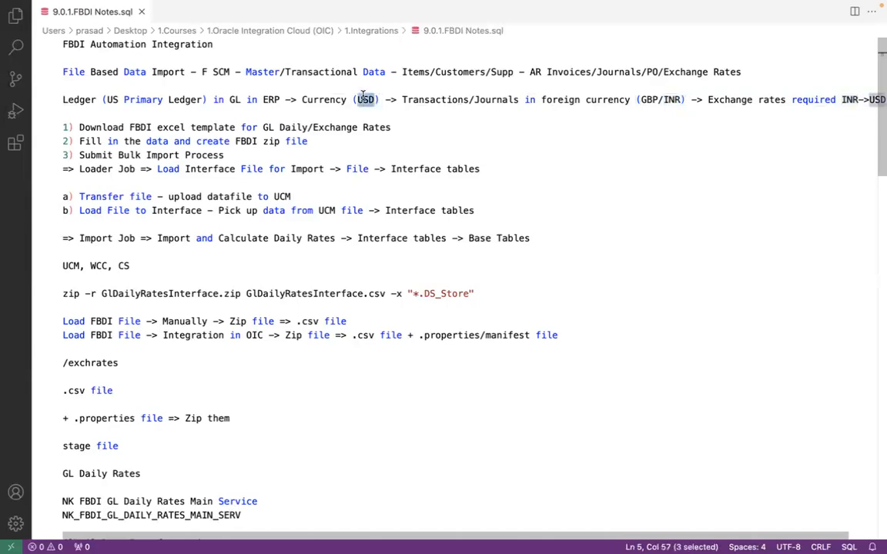
- Check the Oracle Fusion home page in Chrome and return to the notes to review the INR to USD exchange rate requirement
key("super+Tab")
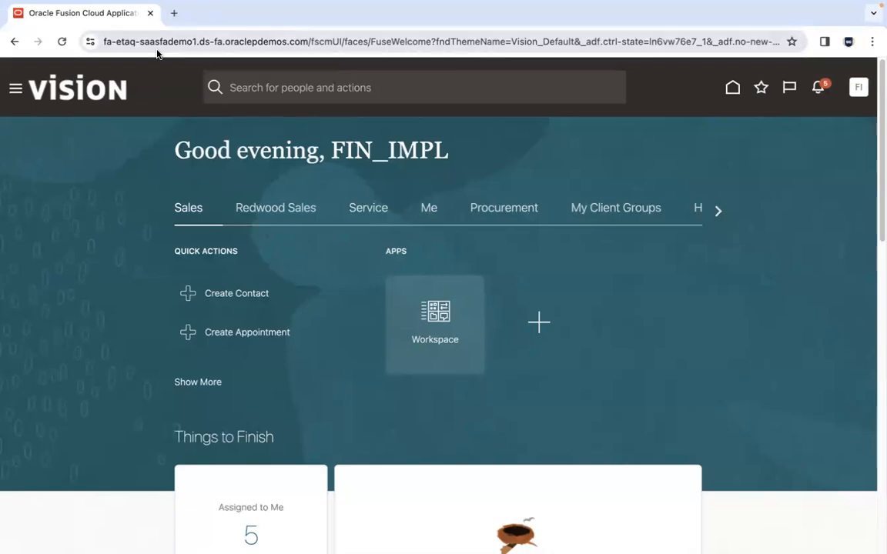
key("ctrl+Right")
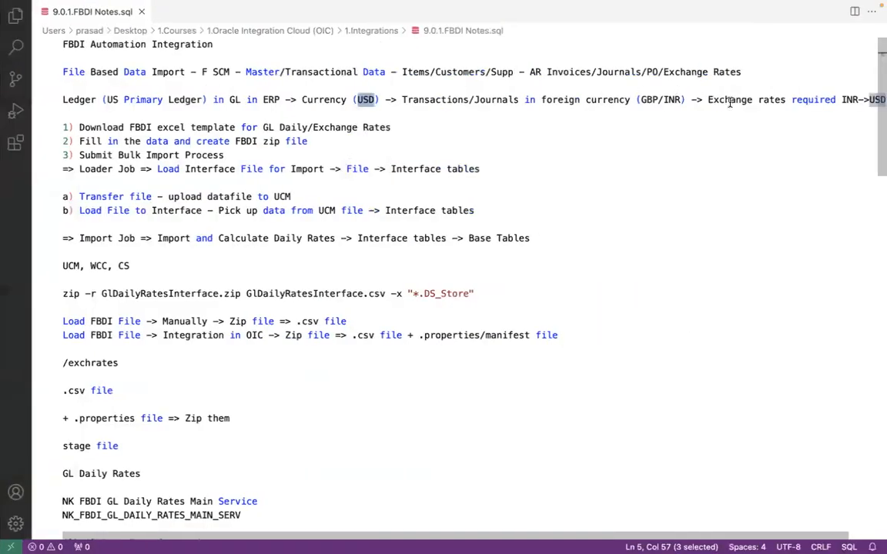
left_click(730, 100)
left_click(859, 99)
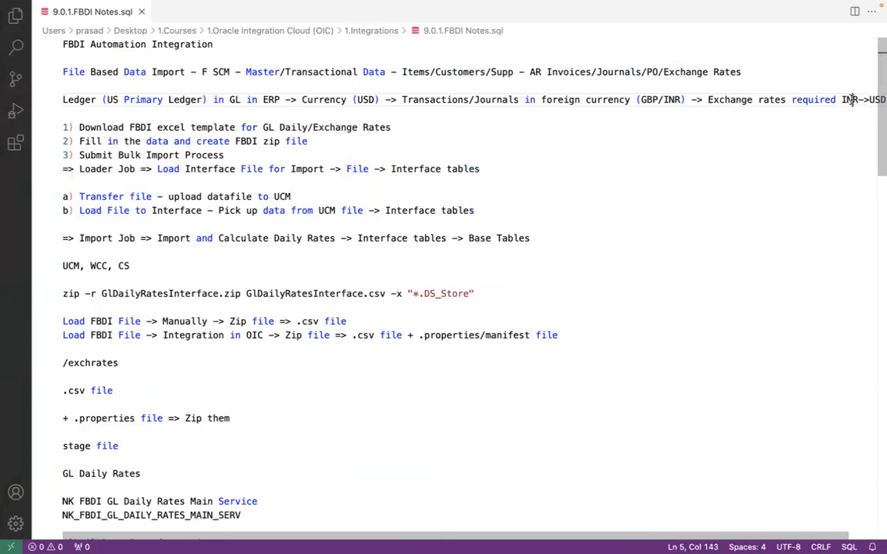
- Switch from the FBDI notes to Chrome and open the Setup and Maintenance work area for Financials
left_click(868, 100)
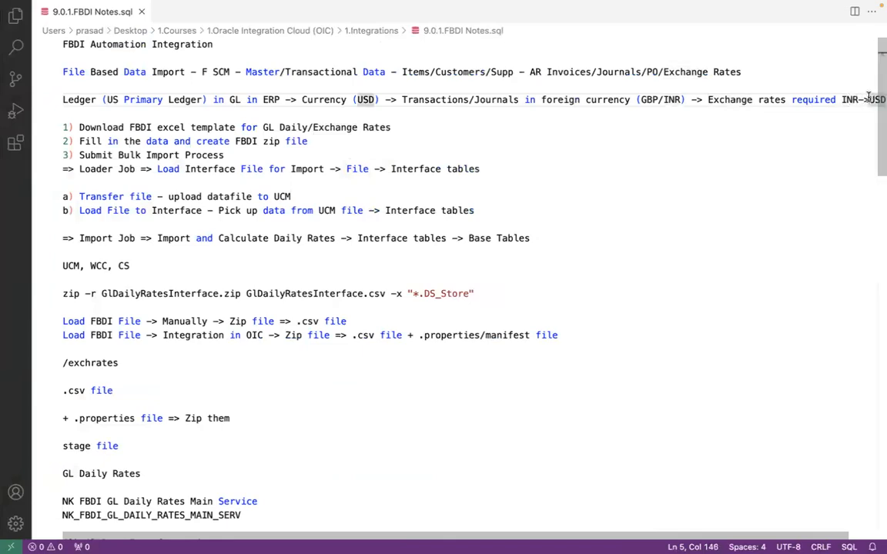
key("ctrl+Left")
left_click(859, 90)
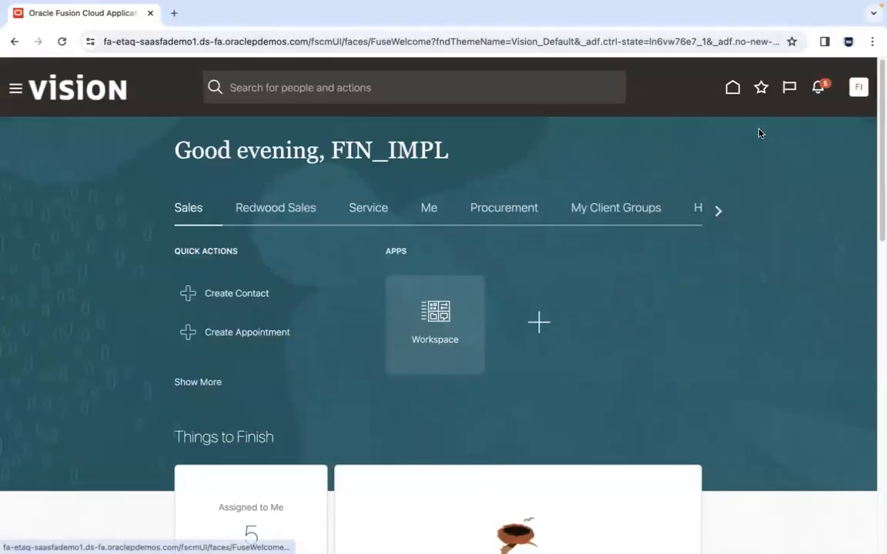
left_click(658, 274)
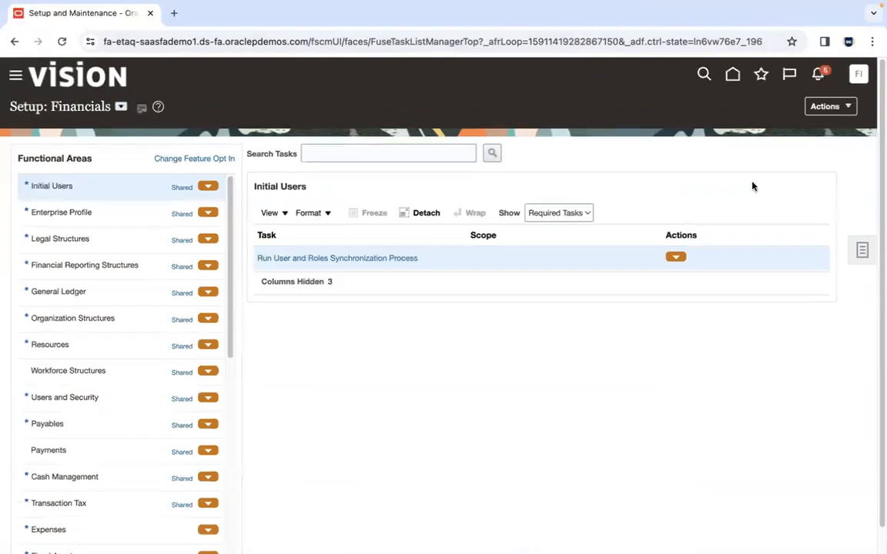
- Search the setup tasks for "manage daily rates", open the Manage Daily Rates task and show its Daily Rates page
left_click(862, 243)
left_click(773, 297)
left_click(400, 154)
type("m")
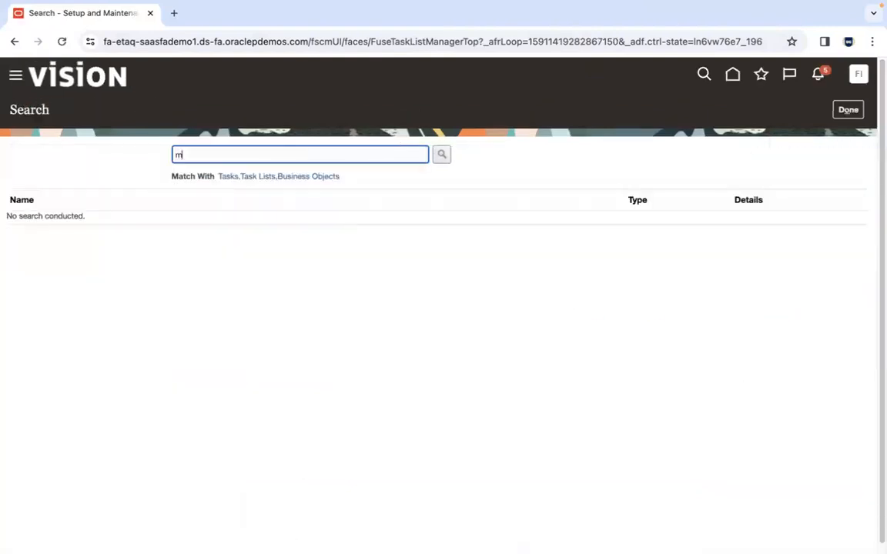
type("anage daily rates")
key("Return")
left_click(71, 221)
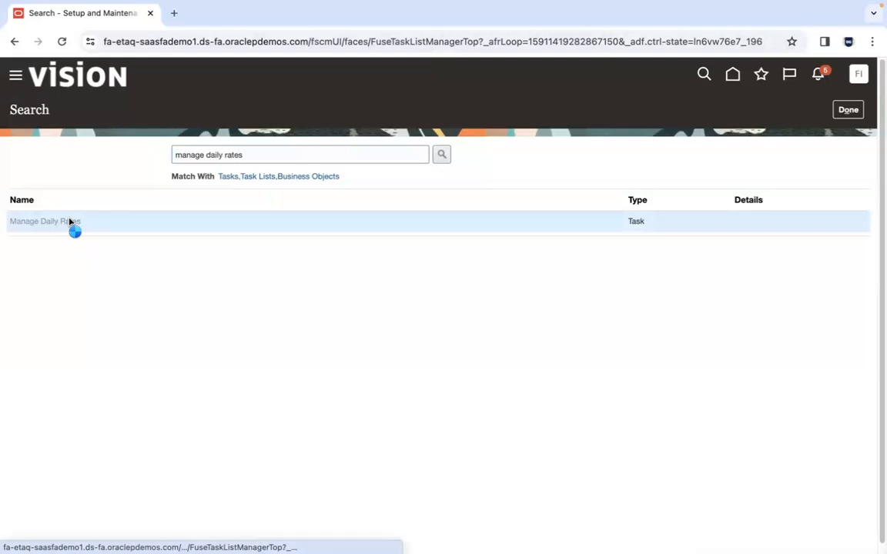
left_click(116, 150)
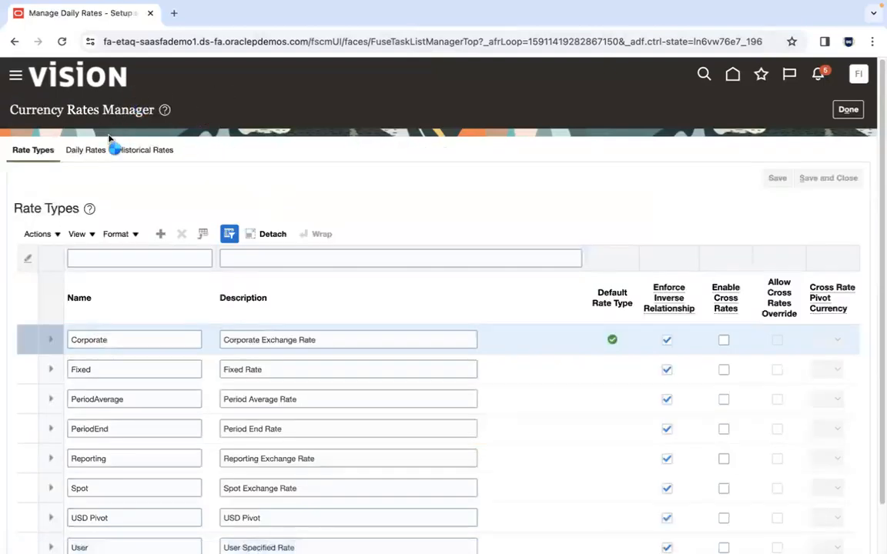
left_click(86, 148)
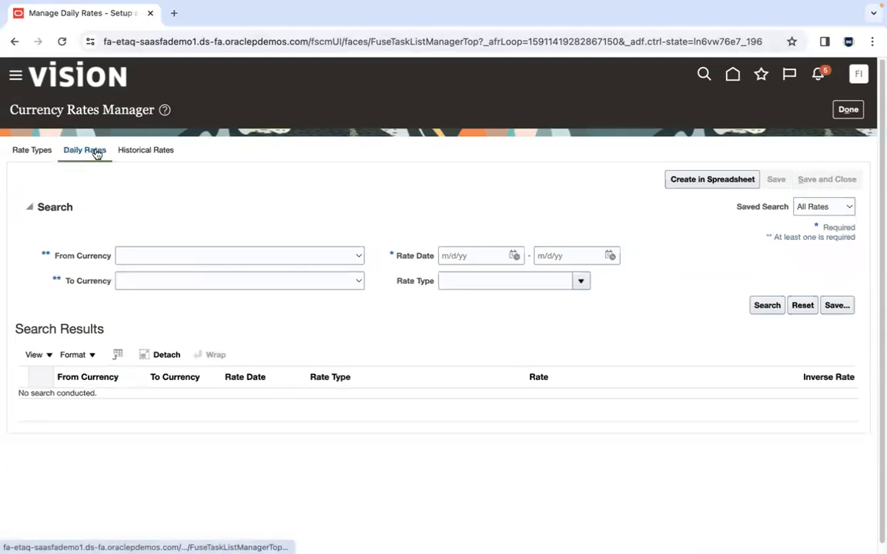
- Check the currencies in the Visual Studio Code notes, then return to Chrome and set From Currency to USD and To Currency to INR
key("super+Tab")
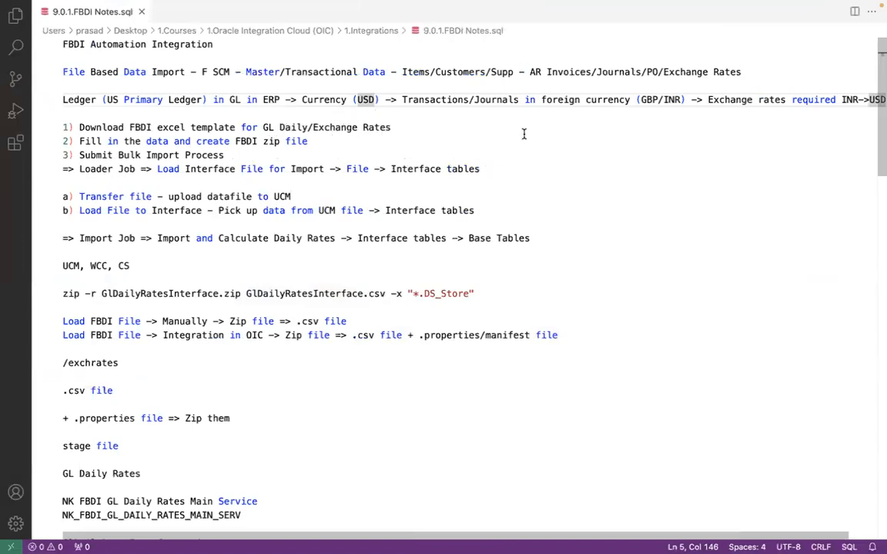
key("ctrl+Left")
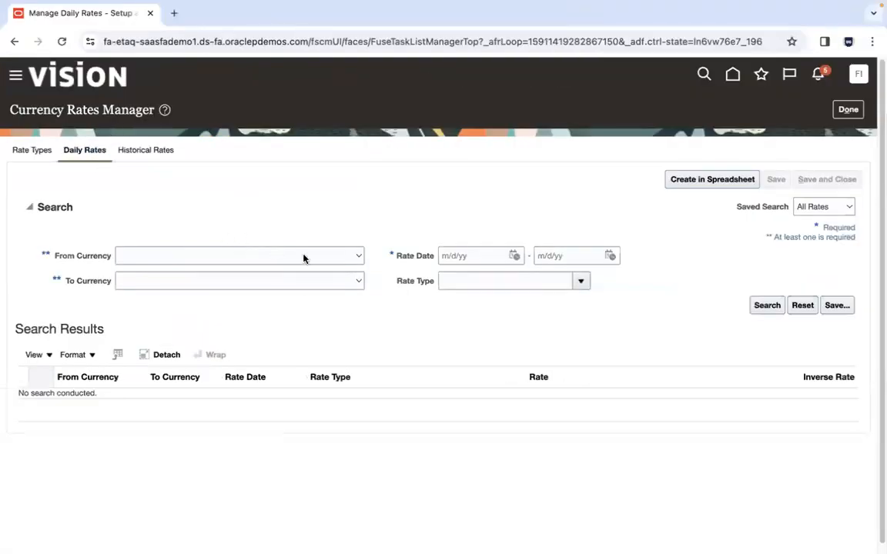
left_click(305, 257)
left_click(300, 272)
type("inr")
key("Tab")
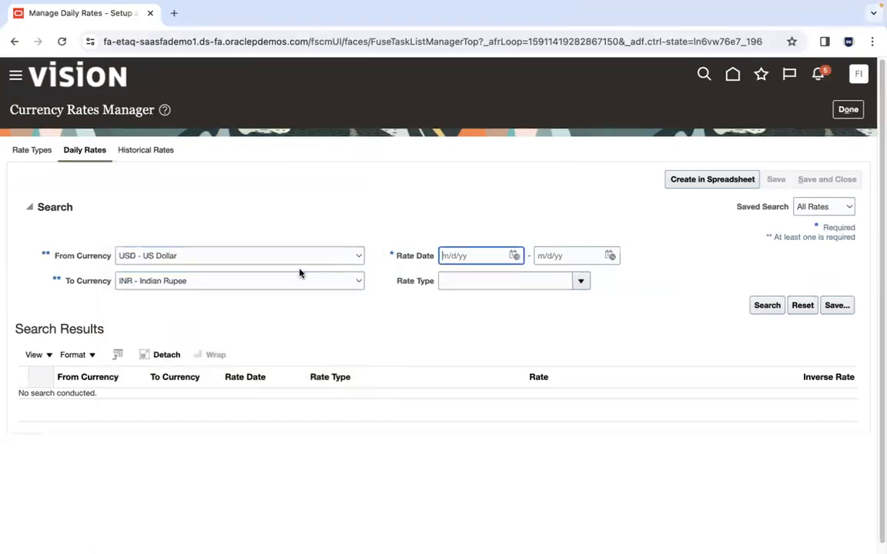
- Search the USD to INR daily rates with a rate date range of 1/10/24 to 1/10/24 and rate type Corporate
left_click(518, 256)
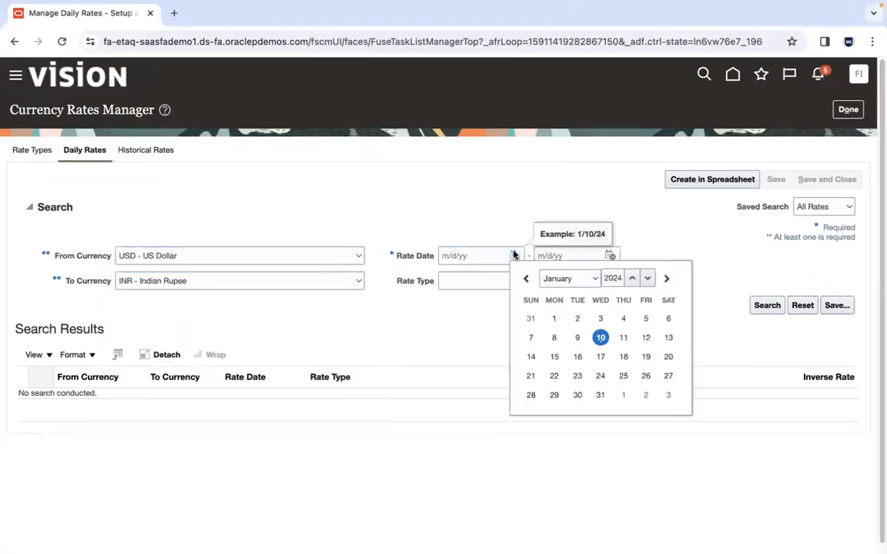
left_click(599, 336)
left_click(610, 255)
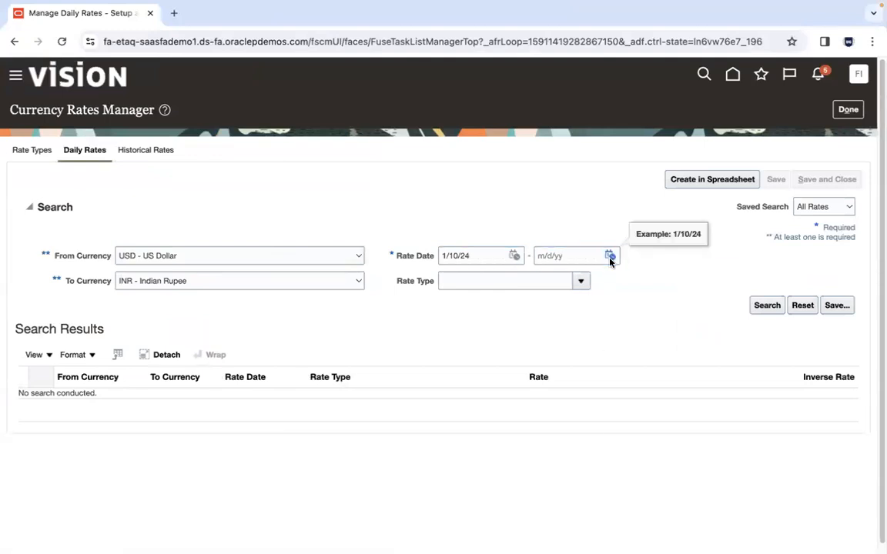
left_click(696, 338)
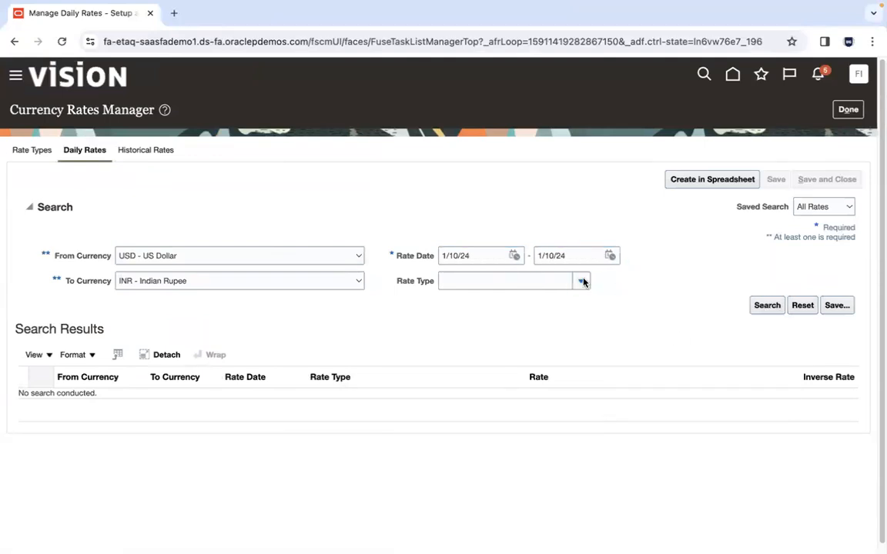
left_click(581, 281)
left_click(487, 305)
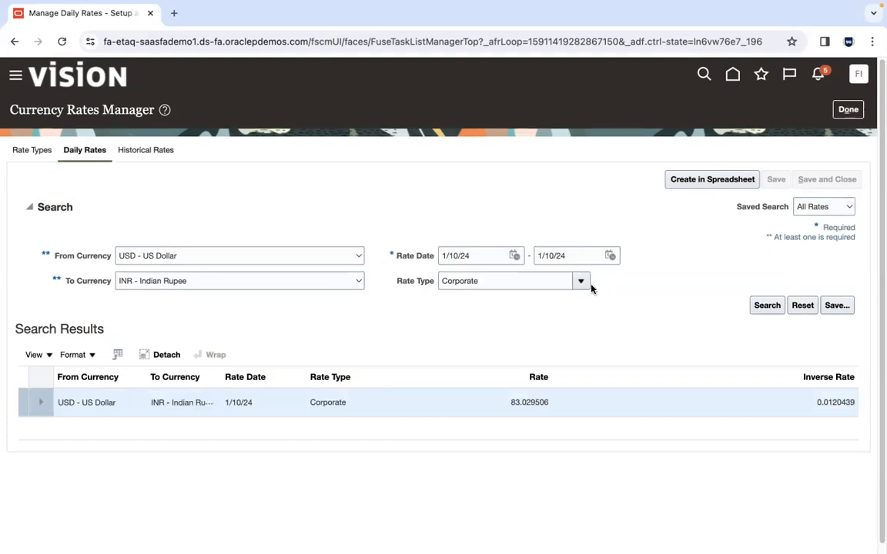
- Switch to the Visual Studio Code notes and examine the exchange rates requirement and the GL Daily/Exchange Rates template line
key("super+Tab")
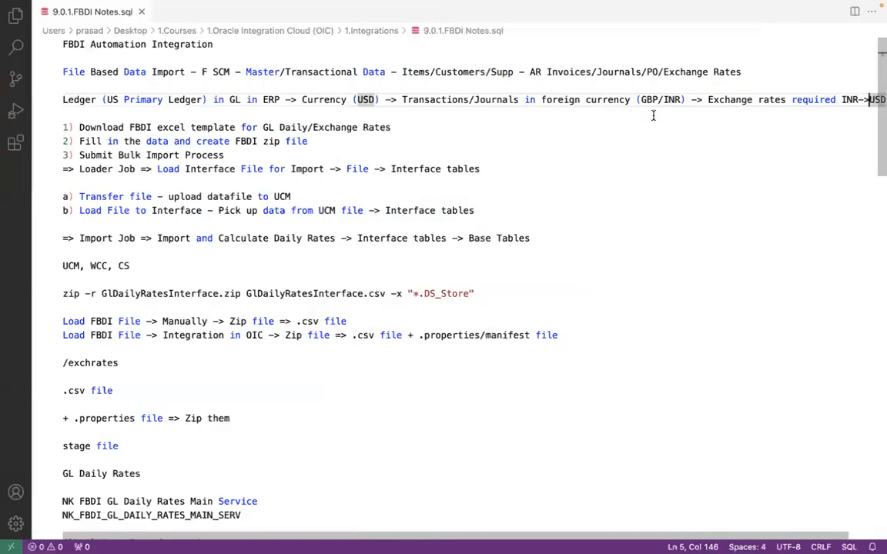
left_click(762, 100)
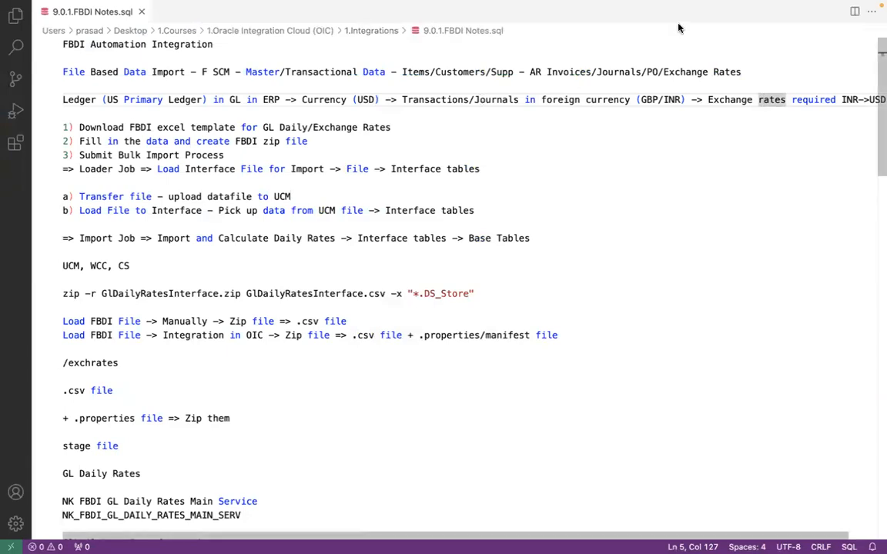
left_click(377, 128)
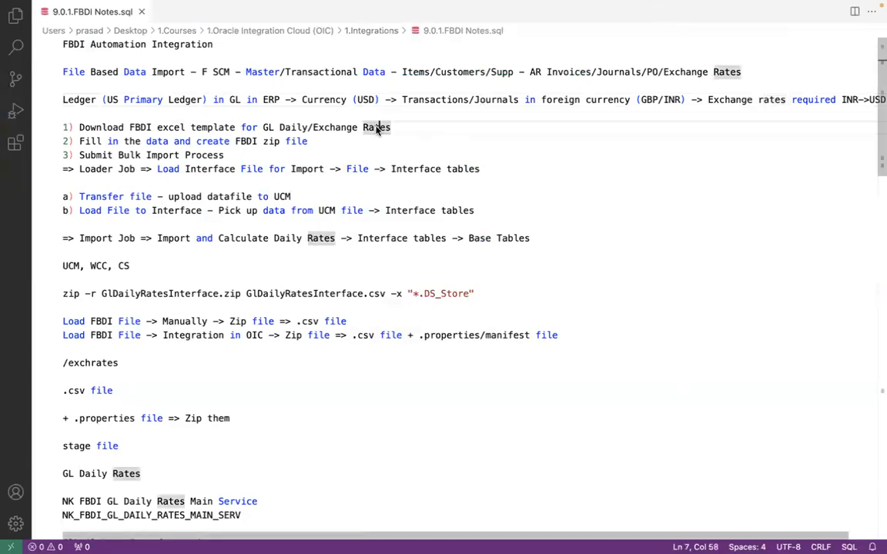
left_click(334, 128)
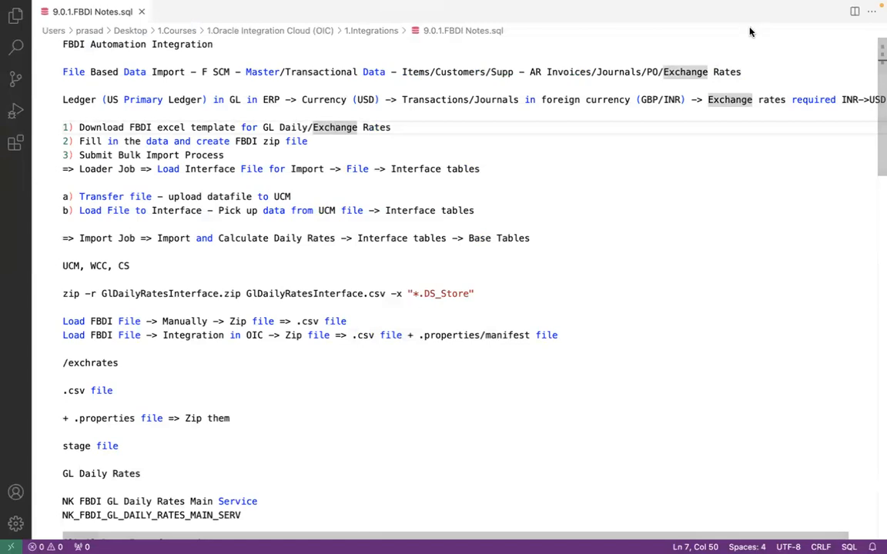
mouse_move(817, 6)
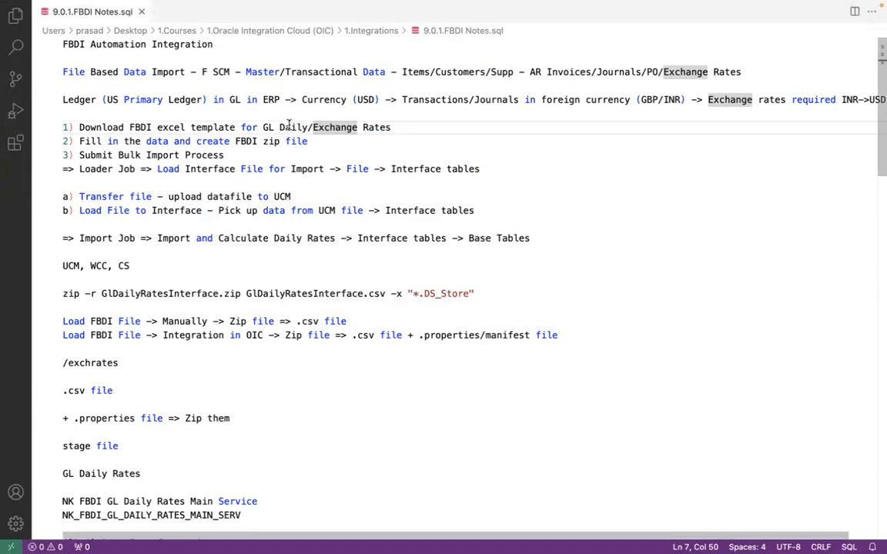
left_click(280, 127)
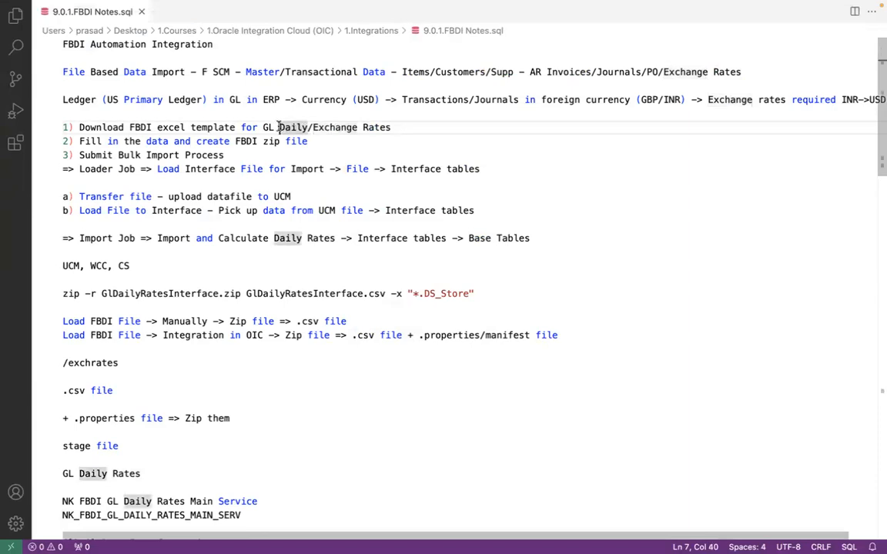
left_click(393, 128, "shift")
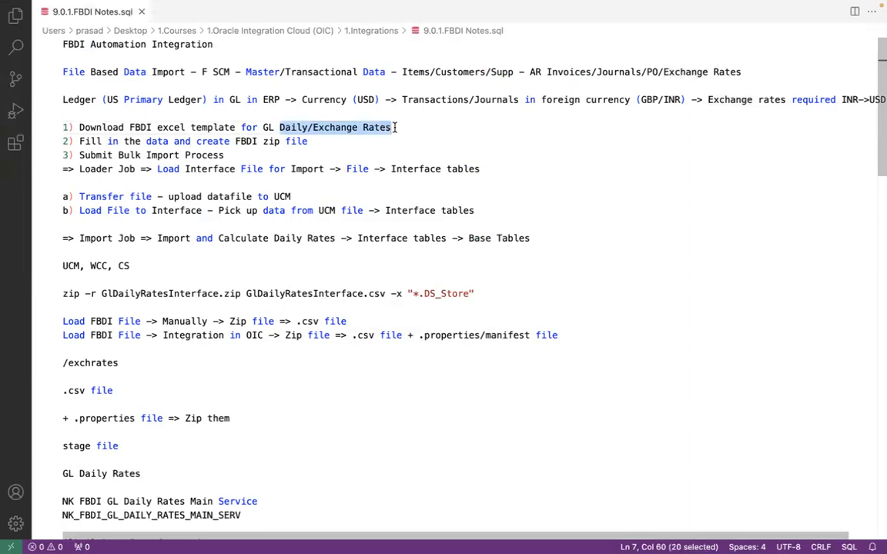
left_click(395, 127)
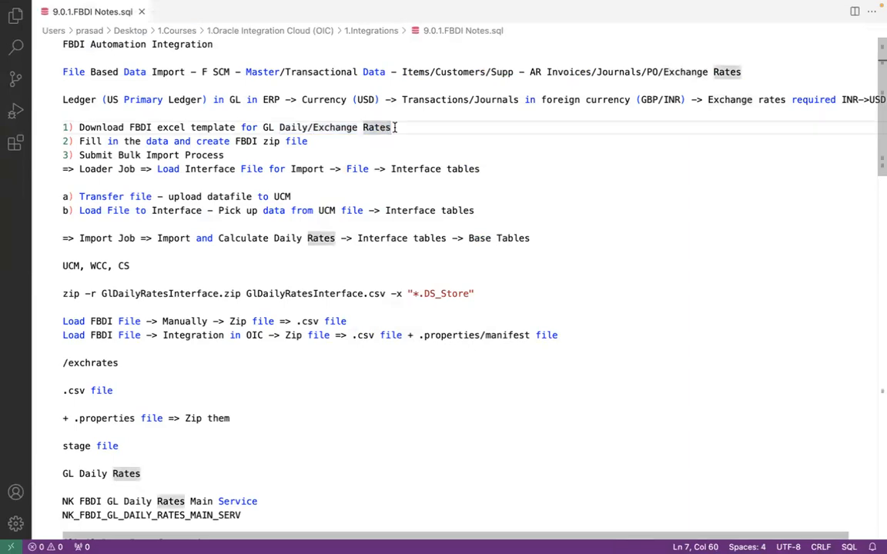
left_click(312, 128, "shift")
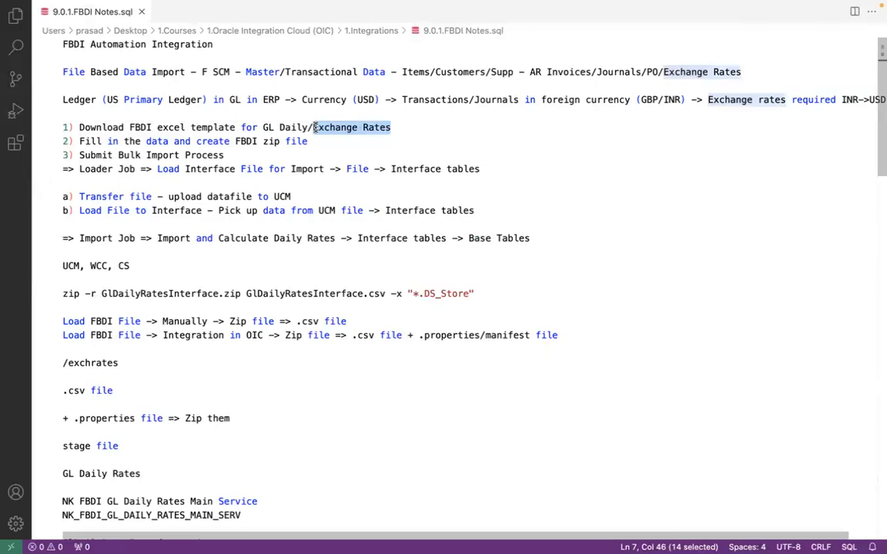
left_click(314, 128)
- Switch to PowerPoint to view the FBDI Automation slide, and return to the FBDI notes in Visual Studio Code
key("super+Tab")
key("super+Tab")
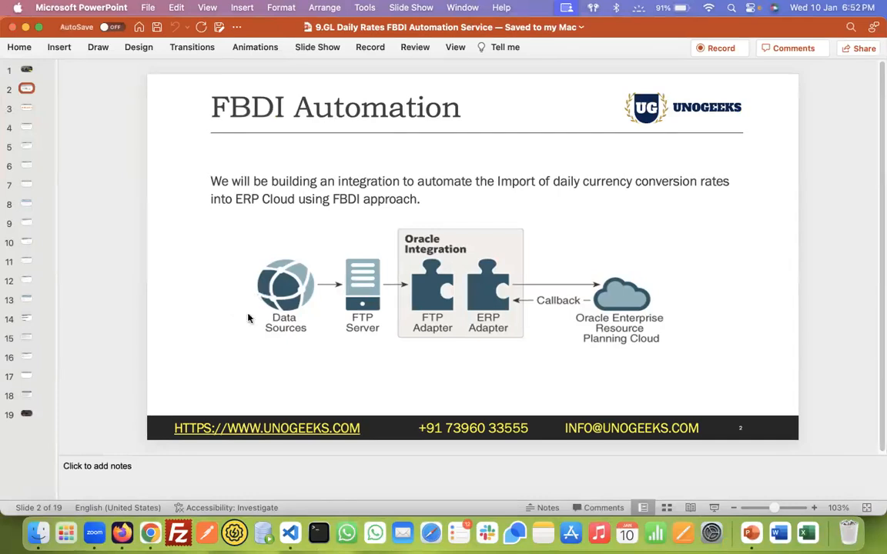
key("ctrl+Right")
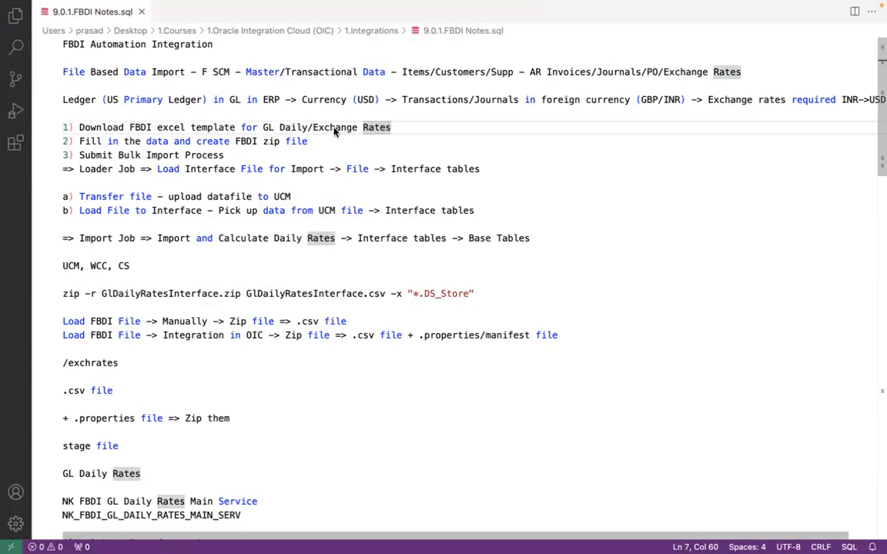
- Switch to Chrome to view the Currency Rates Manager, and go back to the FBDI Automation slide in PowerPoint
key("super+Tab")
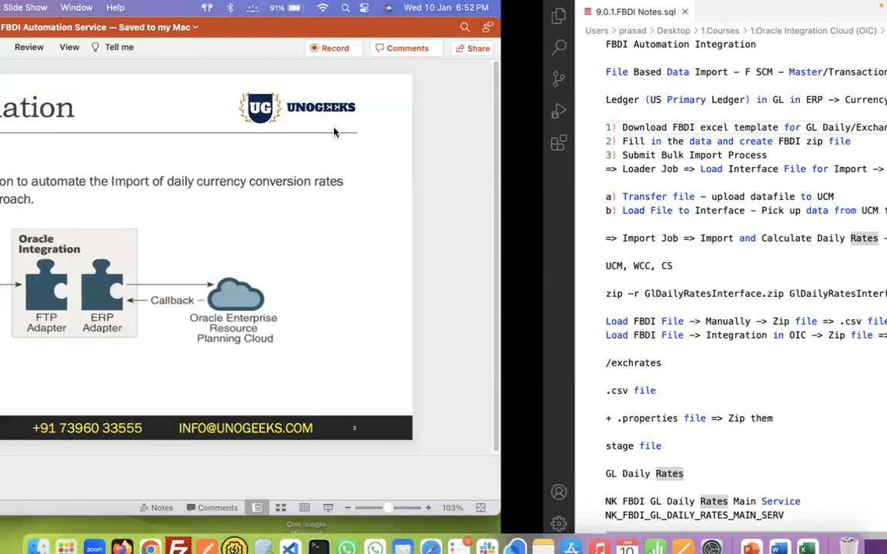
key("super+Tab")
key("super+Tab")
key("super+Tab")
key("super+Tab")
key("super+Tab")
key("super+Tab")
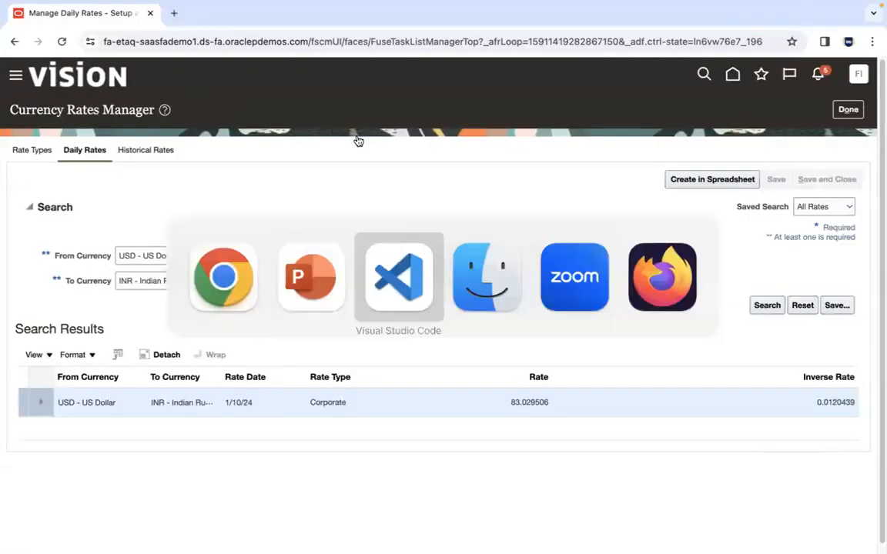
key("super+Tab")
key("super+Tab")
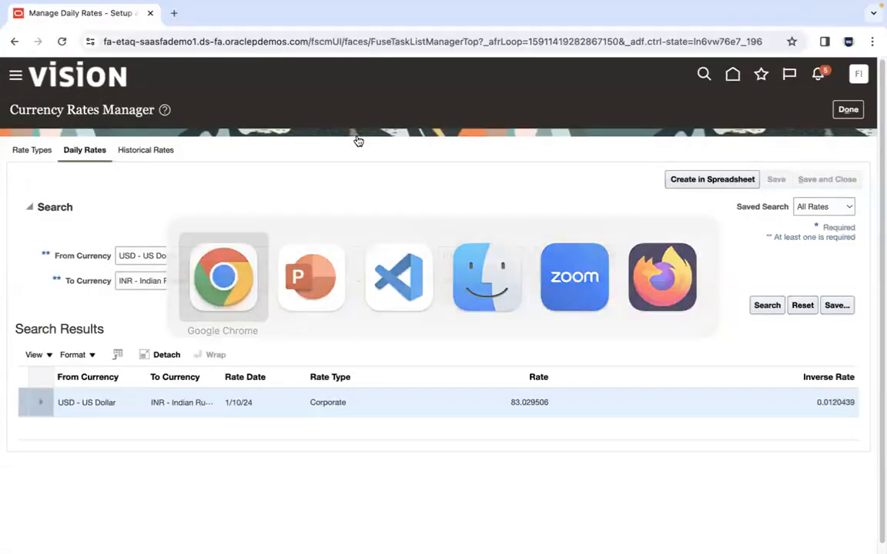
key("ctrl+Left")
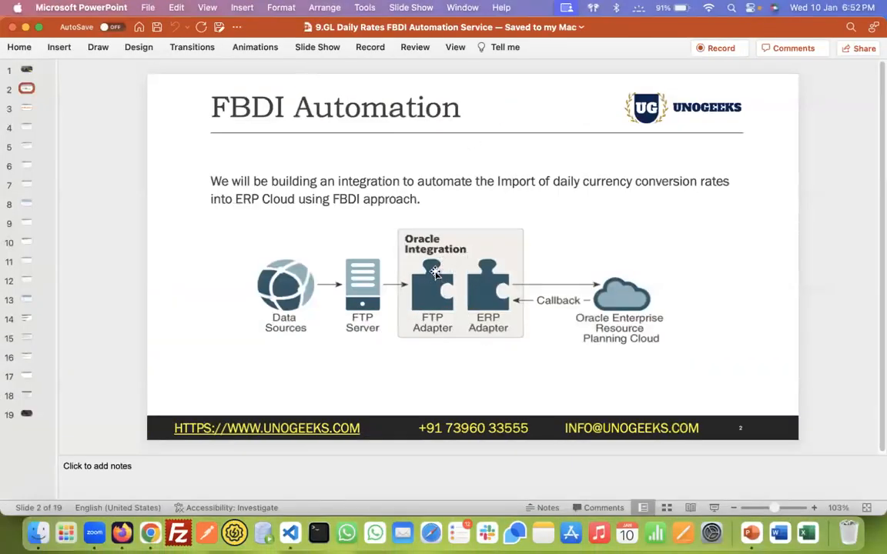
- Return to the Visual Studio Code notes and compare the template line and INR to USD requirement with the daily rates in Chrome
key("super+Tab")
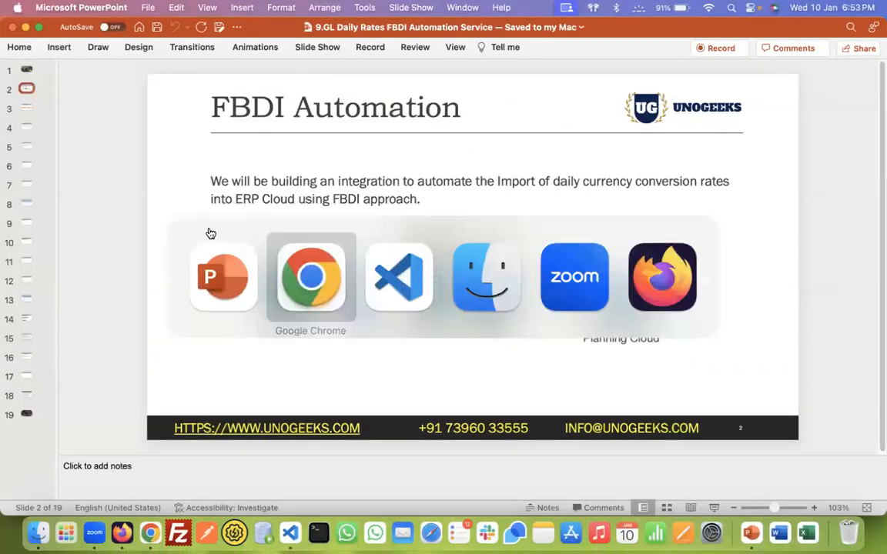
key("super+Tab")
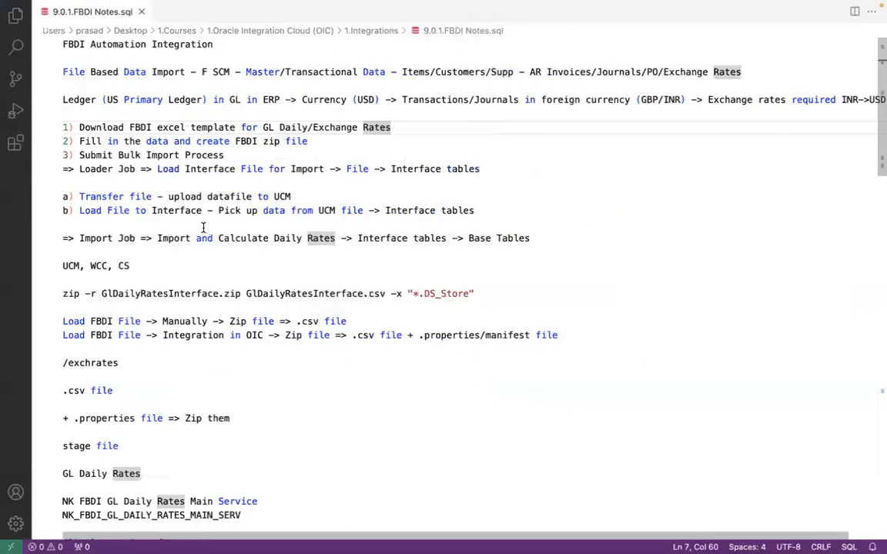
left_click(218, 129)
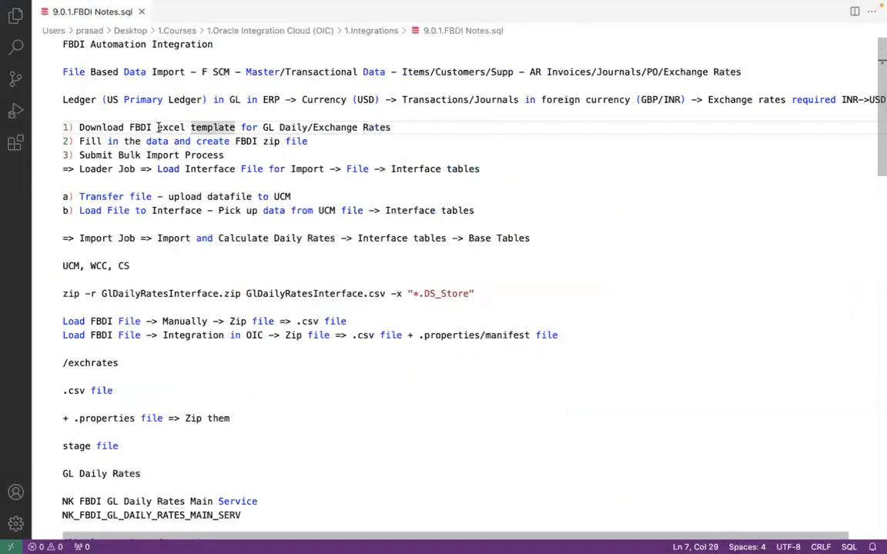
left_click(841, 100)
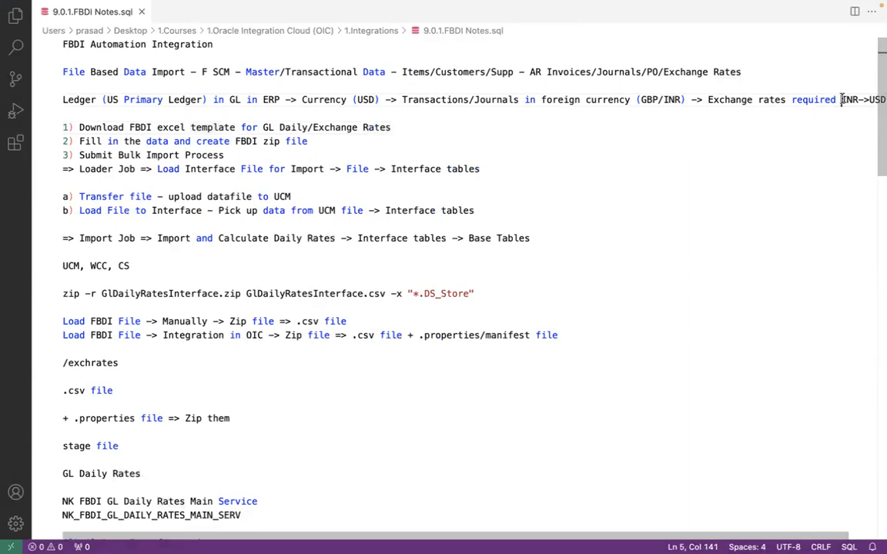
key("super+Tab")
key("super+Tab")
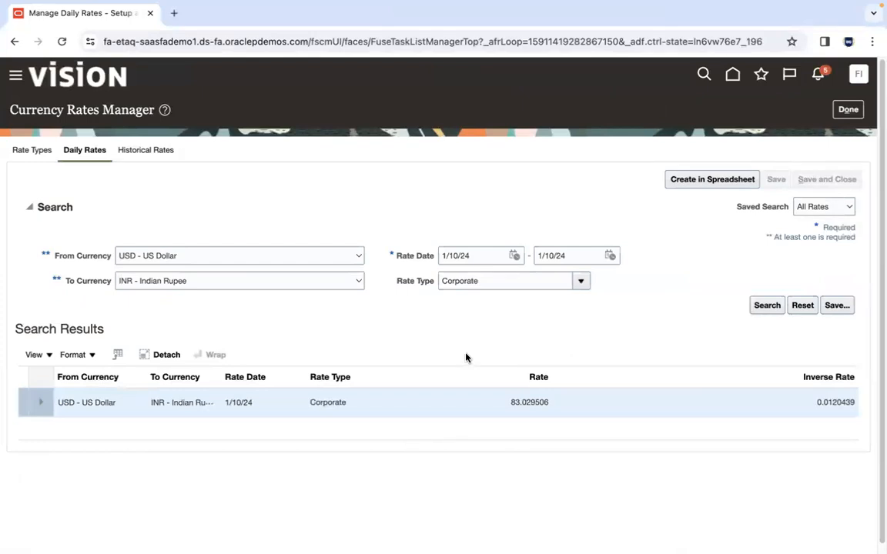
key("super+Tab")
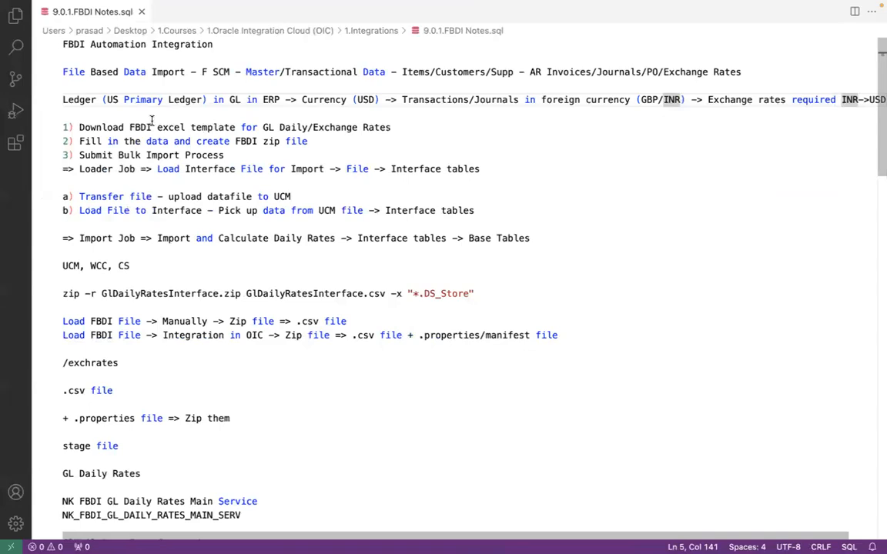
- Examine the notes line about downloading the FBDI excel template for GL Daily/Exchange Rates
left_click(152, 123)
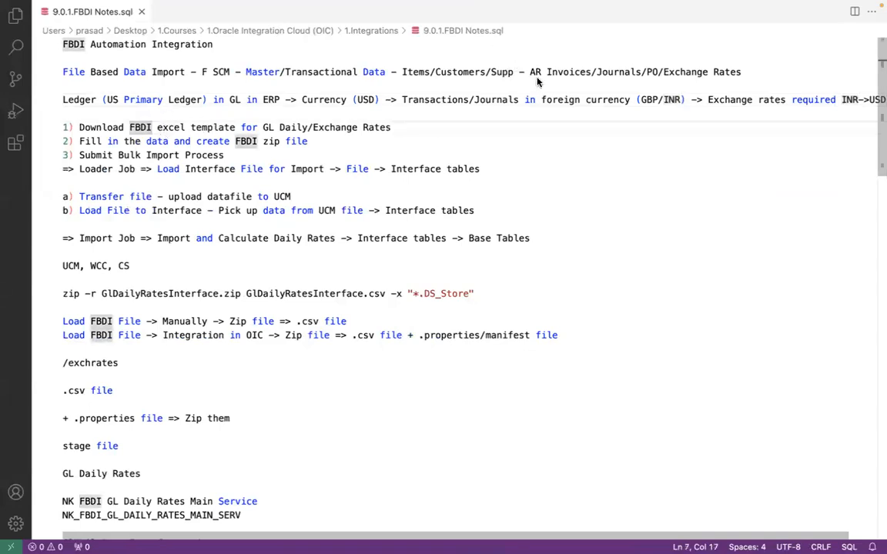
left_click(218, 128)
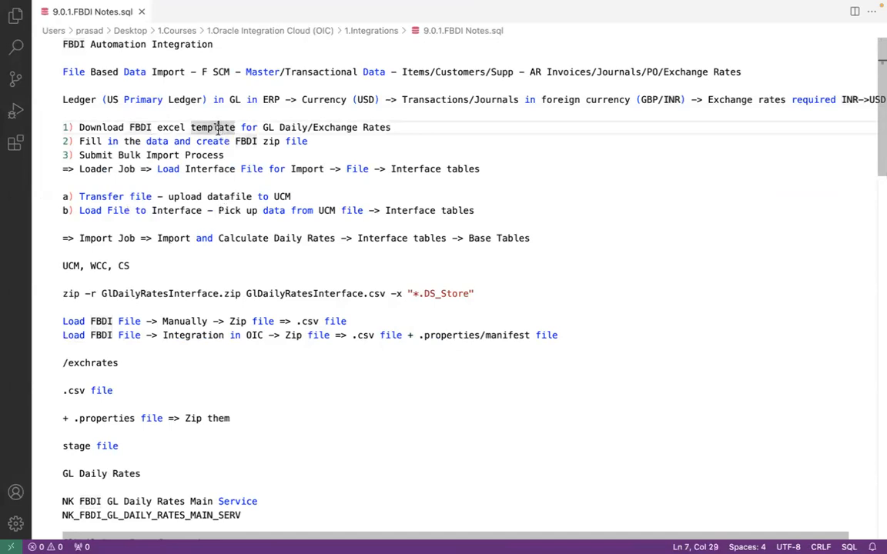
left_click(144, 127)
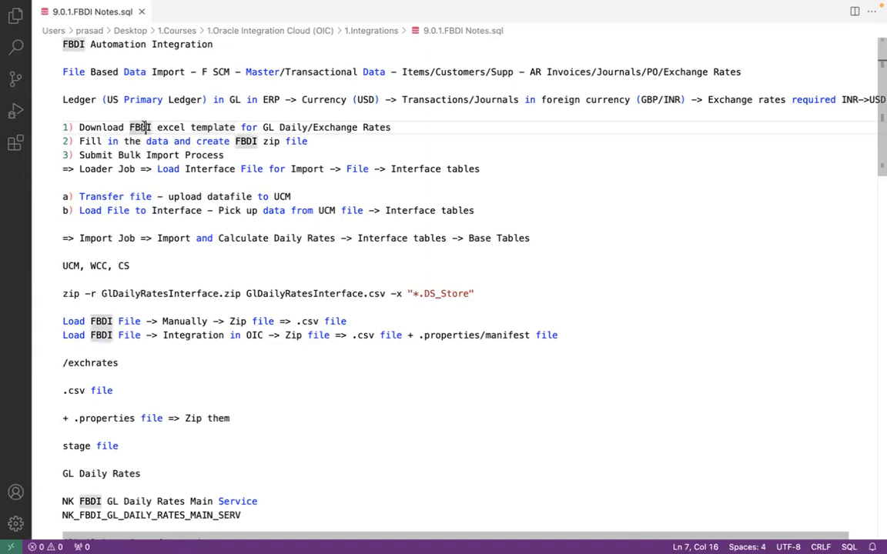
left_click(218, 127)
left_click(298, 127)
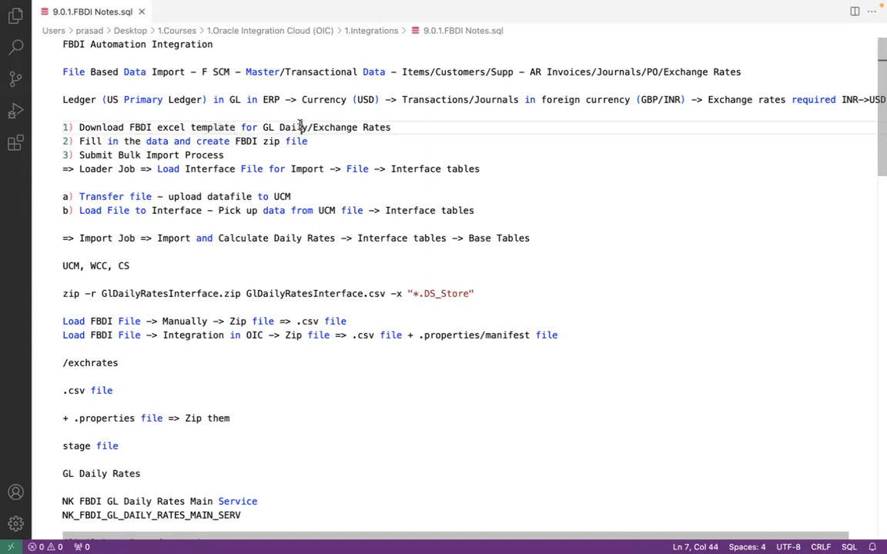
left_click(167, 127)
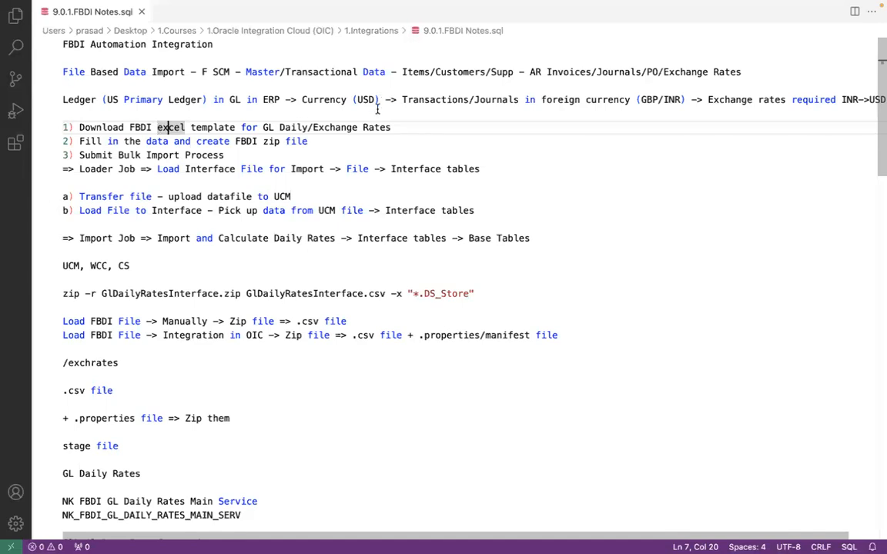
left_click(323, 127)
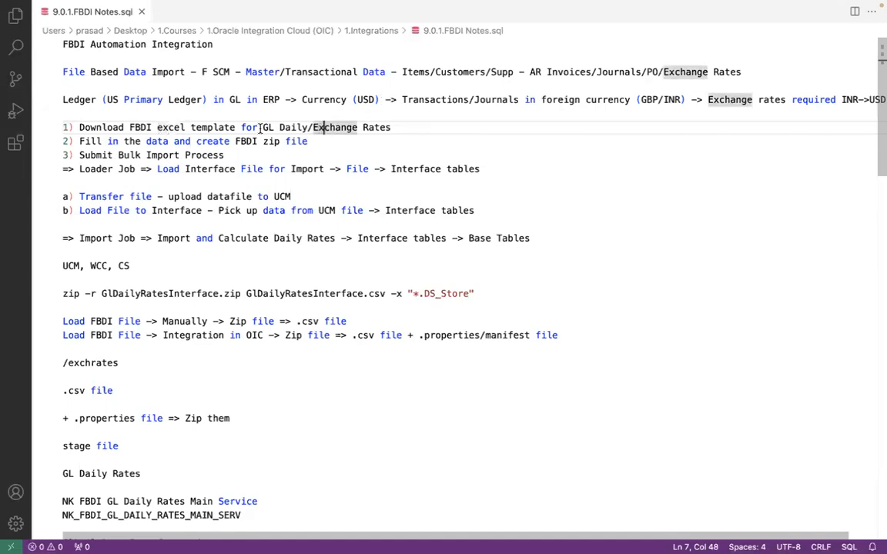
left_click(260, 127)
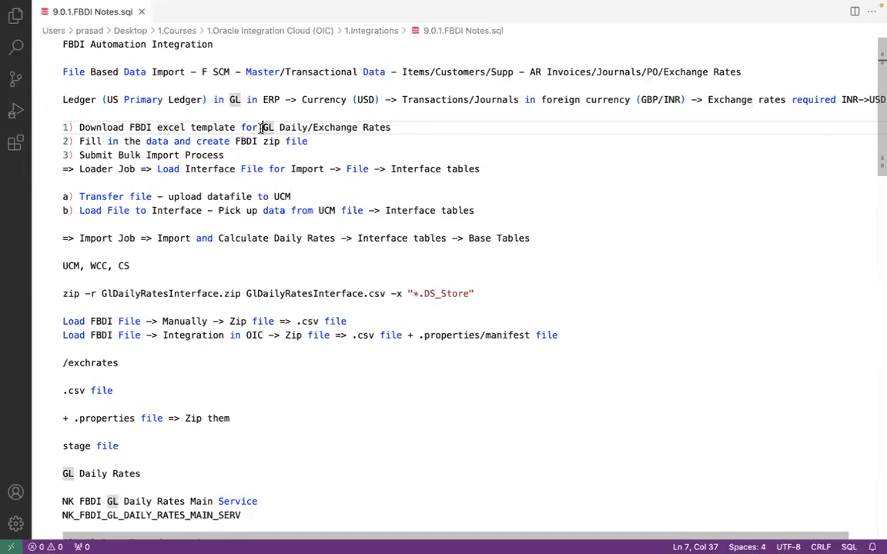
left_click(207, 127)
- Compare the template download line with the line on filling in the data and creating the FBDI zip file
left_click(194, 141)
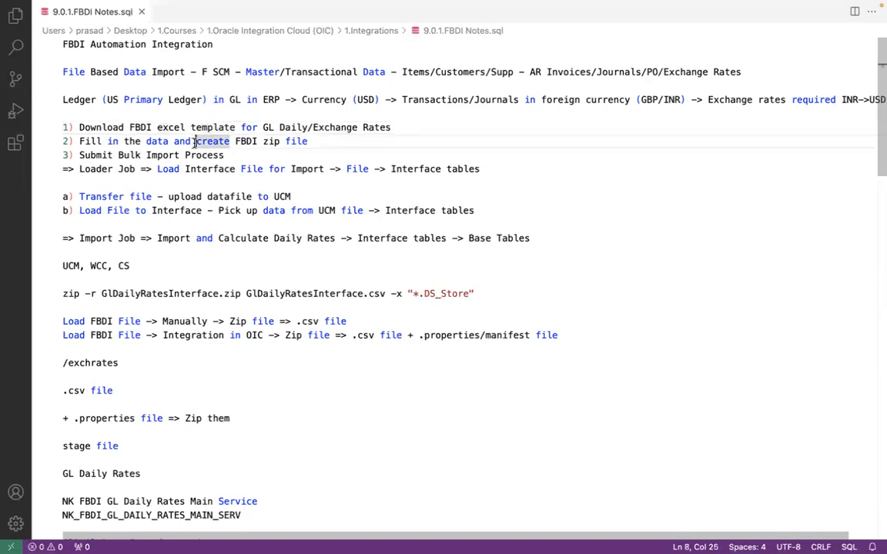
left_click(250, 128)
left_click(317, 141)
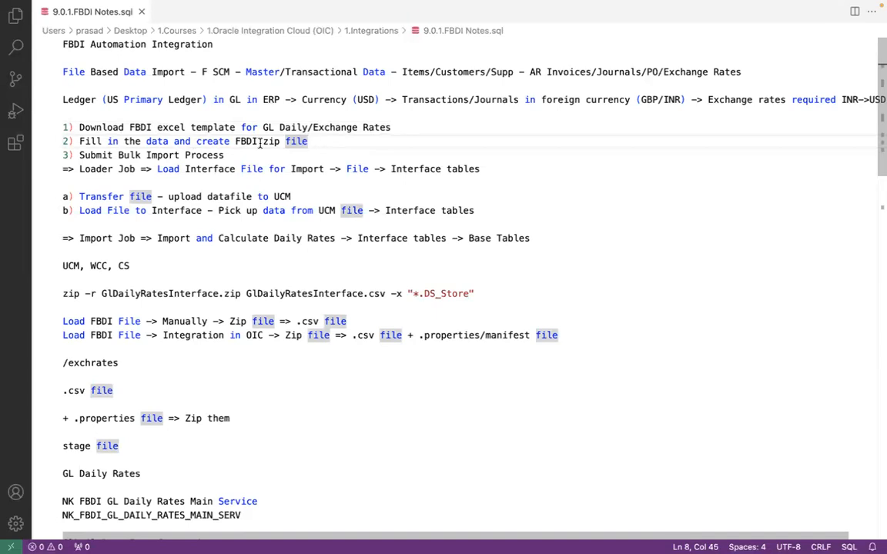
left_click(179, 127)
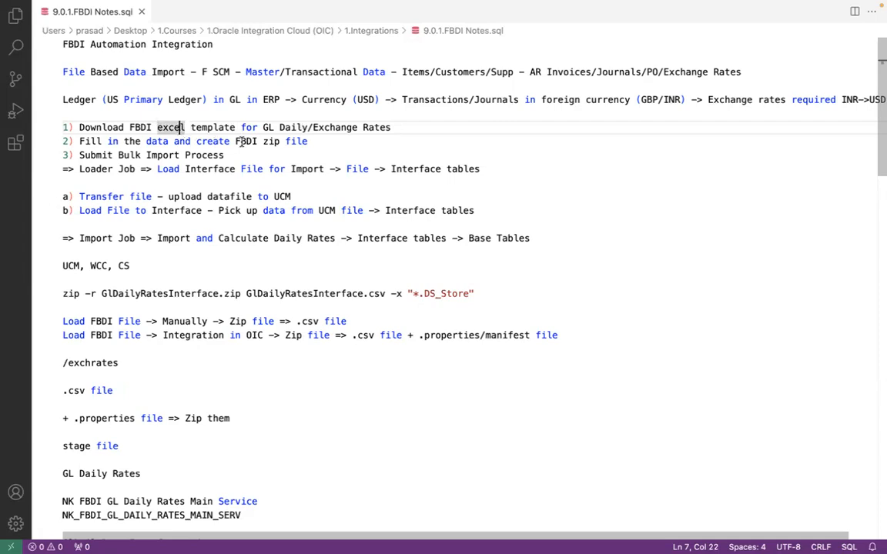
left_click(318, 144)
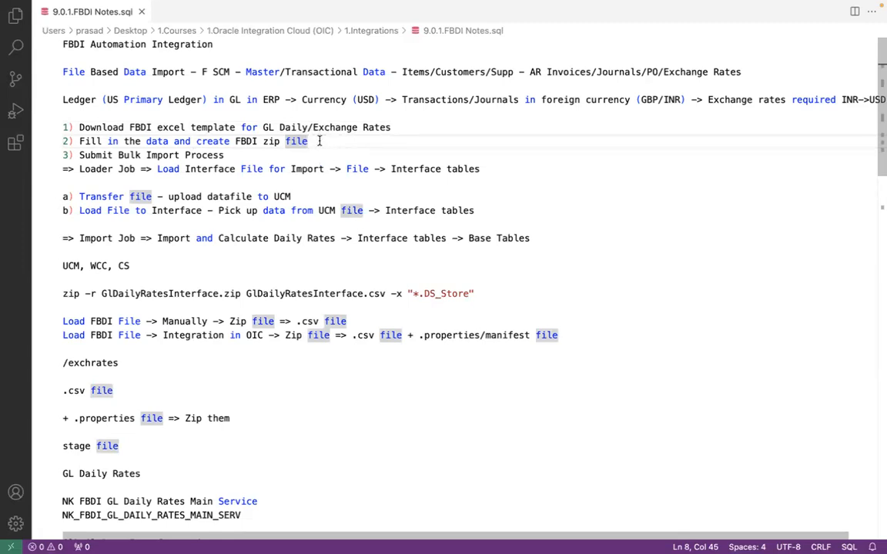
double_click(235, 127)
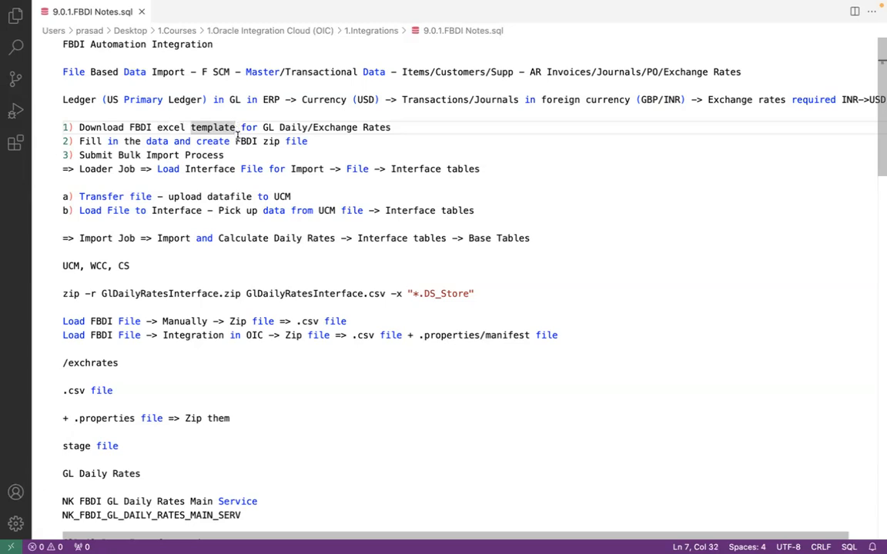
left_click(252, 142)
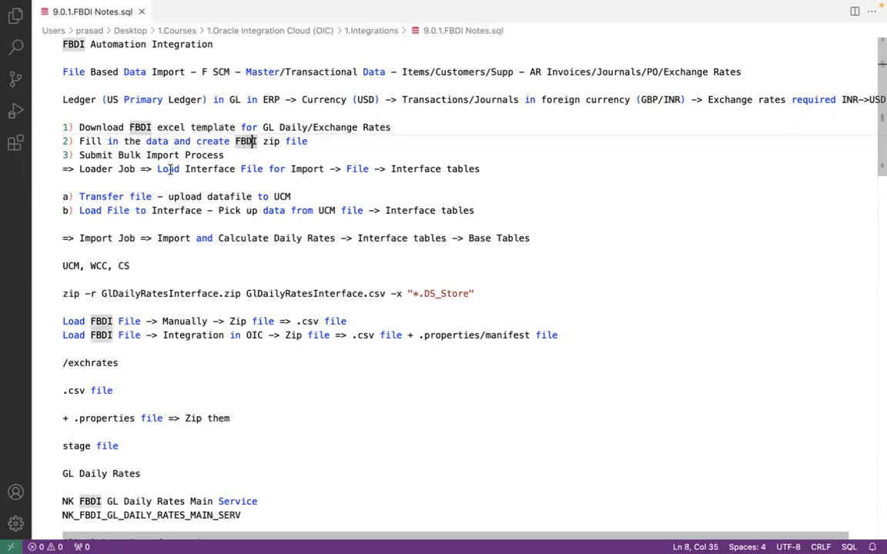
- Examine the Load Interface File for Import and Import and Calculate Daily Rates job lines, following the data from file to interface and base tables
left_click(158, 168)
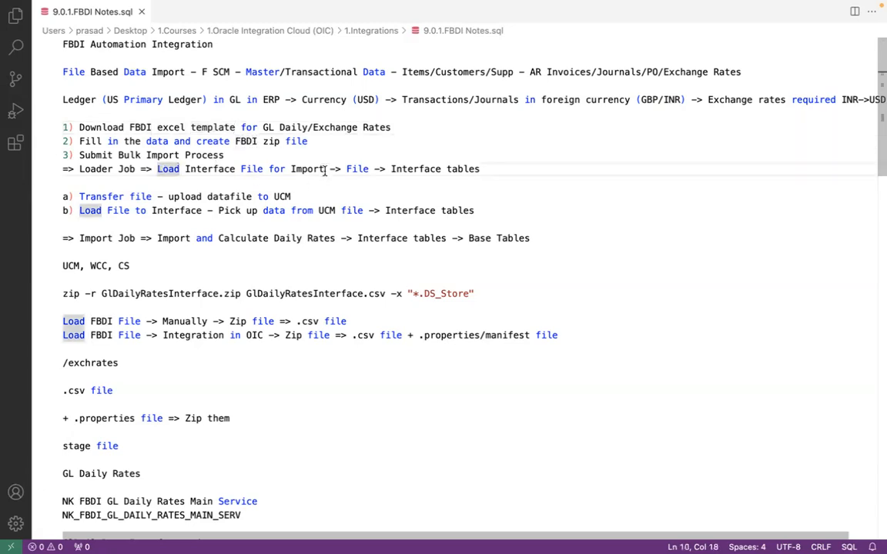
left_click(326, 169, "shift")
left_click(241, 169)
left_click(159, 238)
left_click(335, 238, "shift")
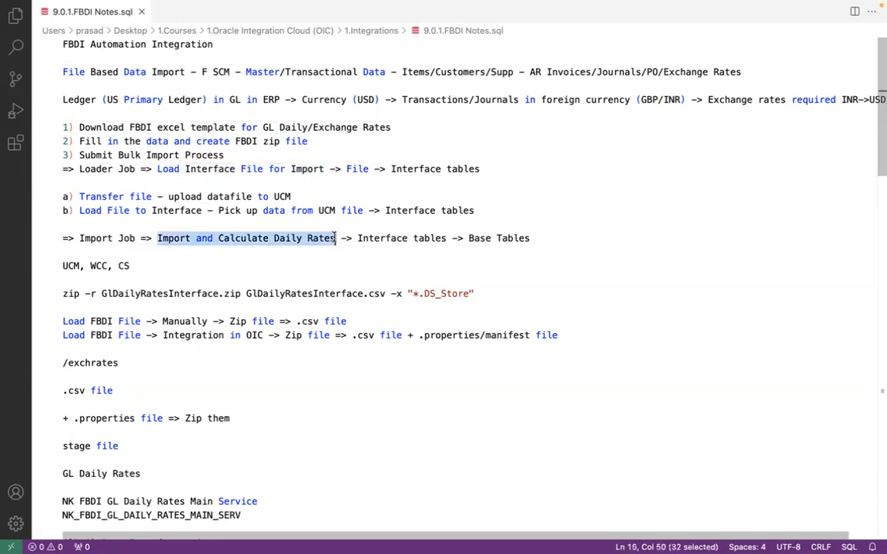
left_click(301, 168)
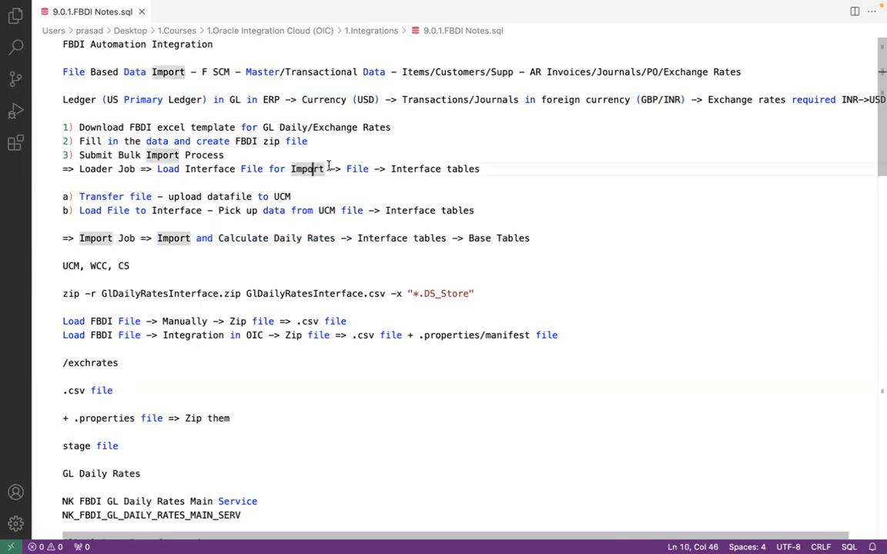
left_click(353, 168)
left_click(419, 168)
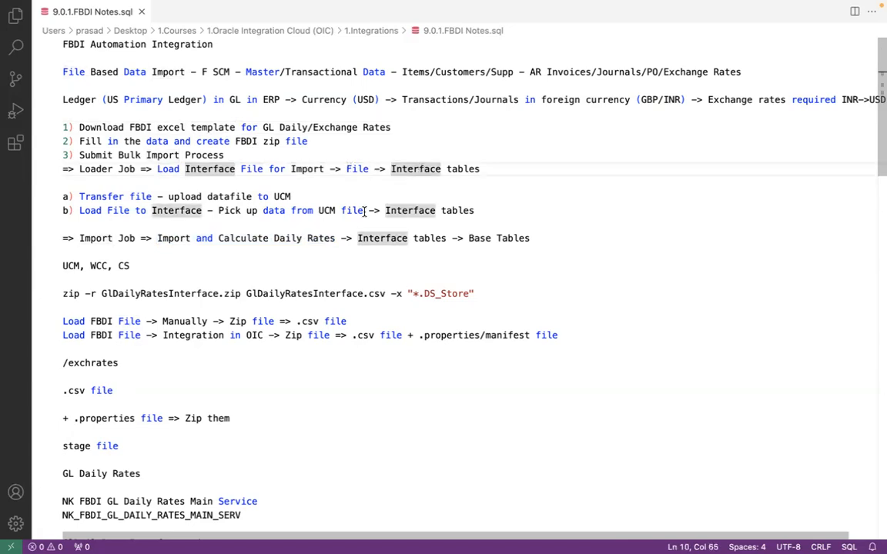
left_click(322, 238)
left_click(404, 238)
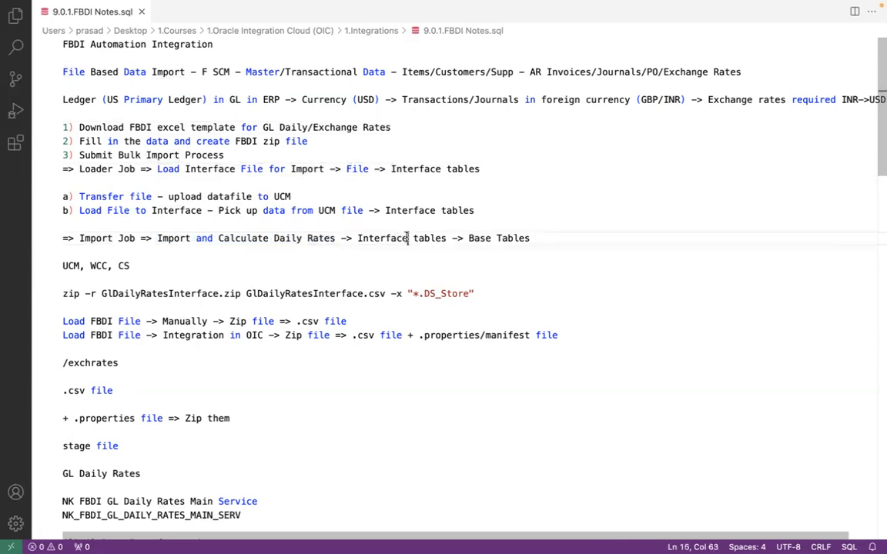
left_click(489, 238)
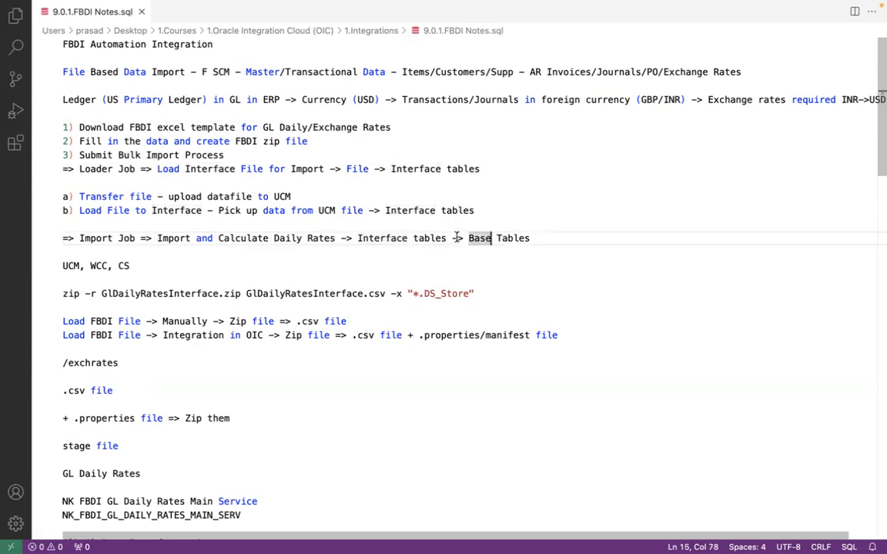
- Switch to Chrome and search Google for "gl daily rates fbdi template" in a new tab
key("super+Tab")
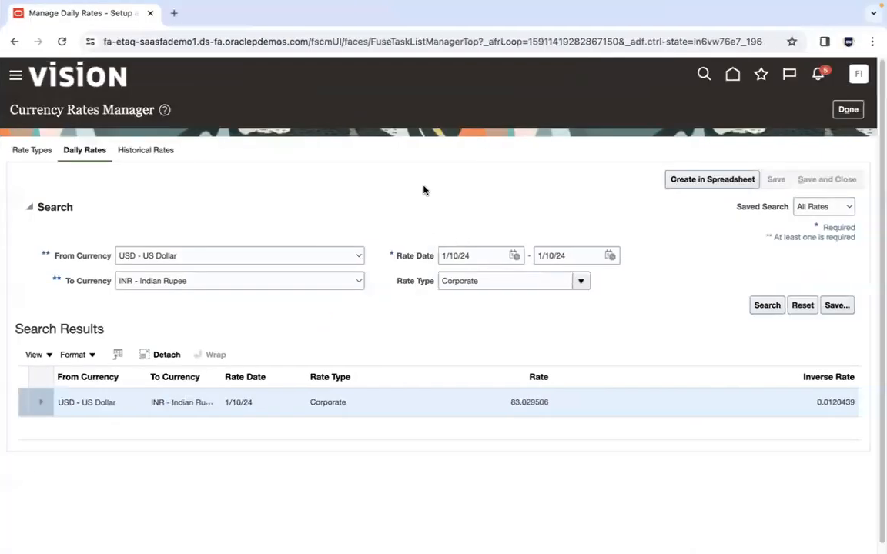
left_click(172, 12)
type("fbdi")
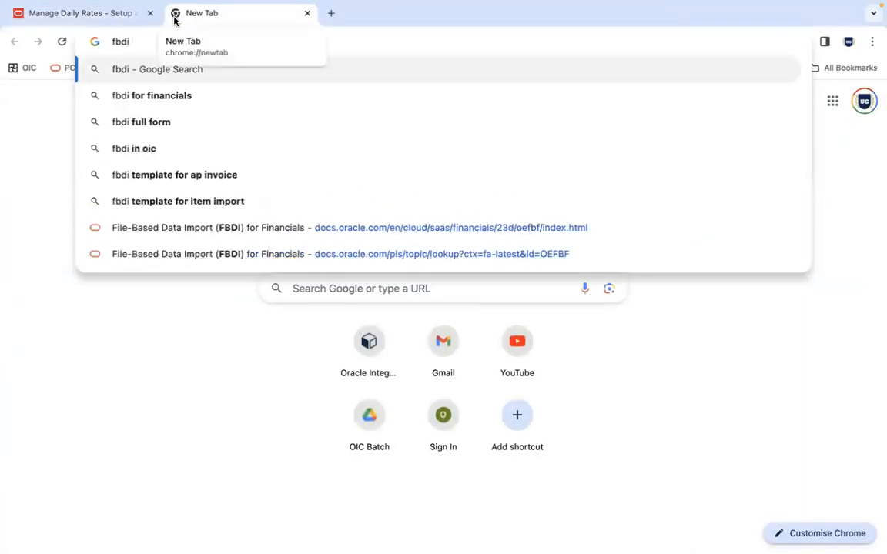
key("BackSpace")
key("BackSpace")
key("BackSpace")
key("BackSpace")
type("gl dai")
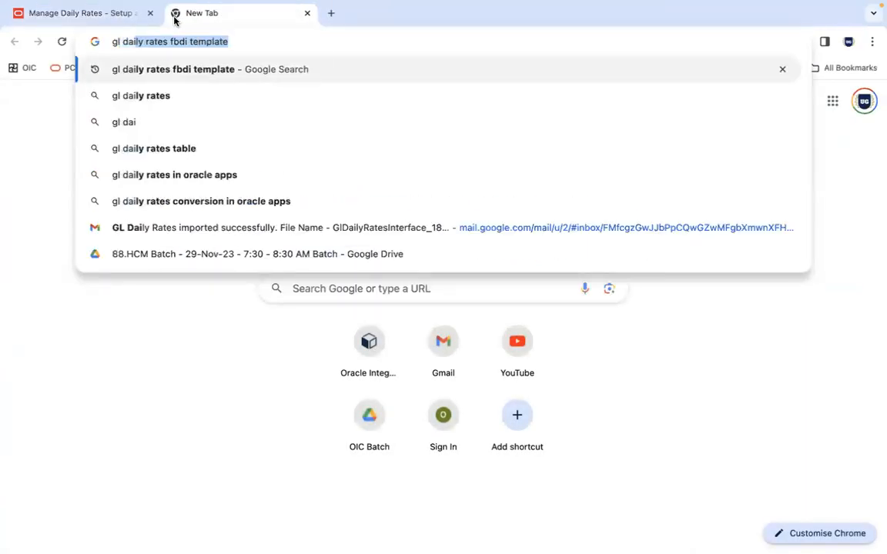
key("Right")
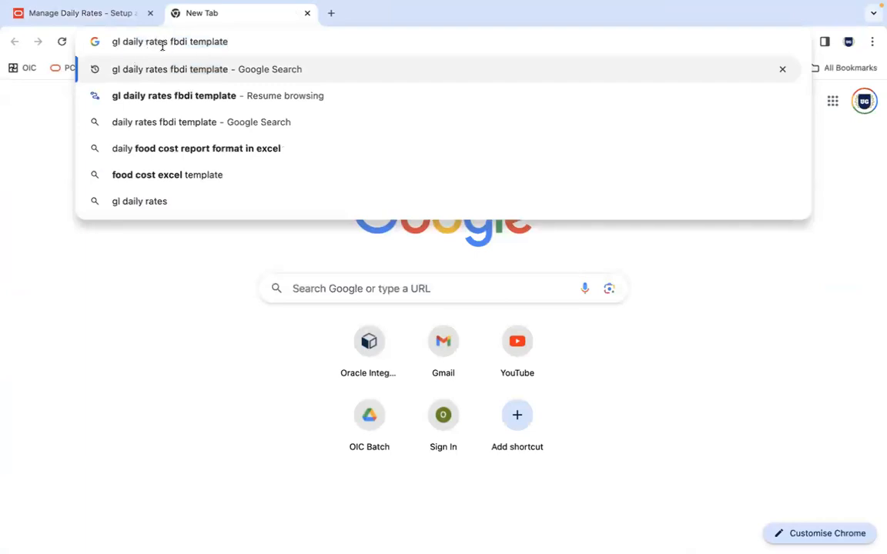
key("Return")
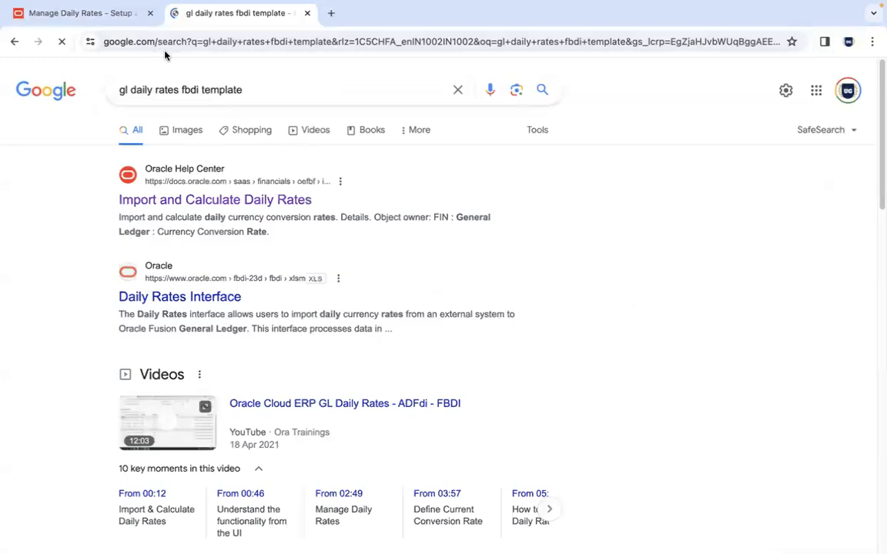
- Open the Oracle Help Center result Import and Calculate Daily Rates, go to the guide's latest release, and highlight its title
left_click(239, 200)
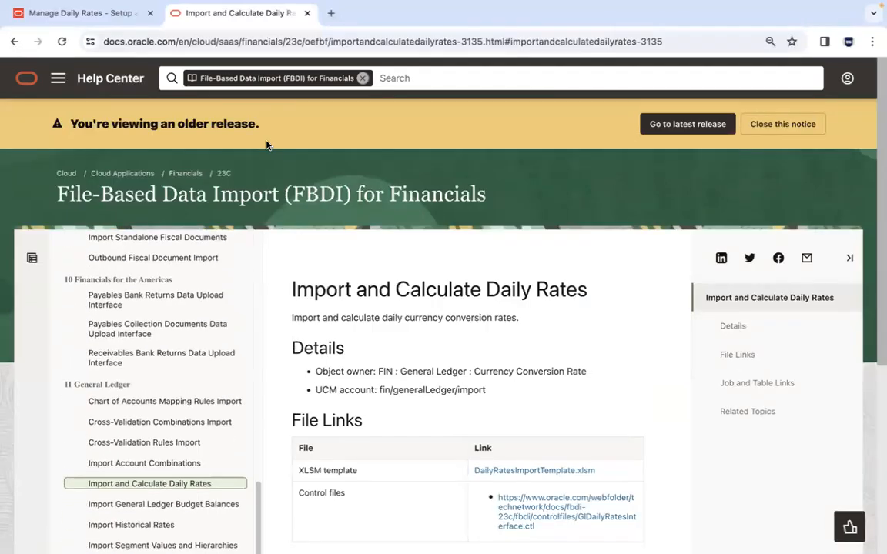
left_click(660, 130)
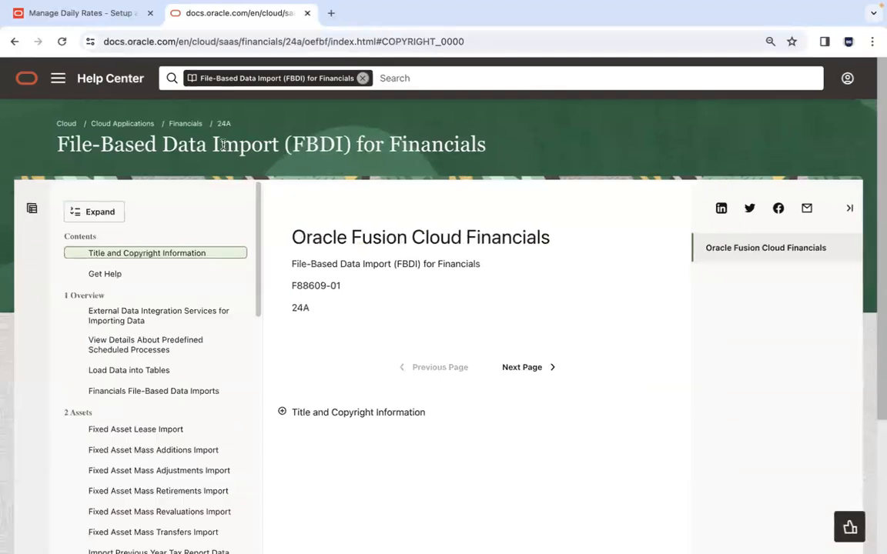
left_click_drag(59, 141, 495, 141)
- Examine the import topics listed in the contents of the 24A File-Based Data Import (FBDI) for Financials guide, from Assets through Tax
left_click_drag(260, 229, 257, 285)
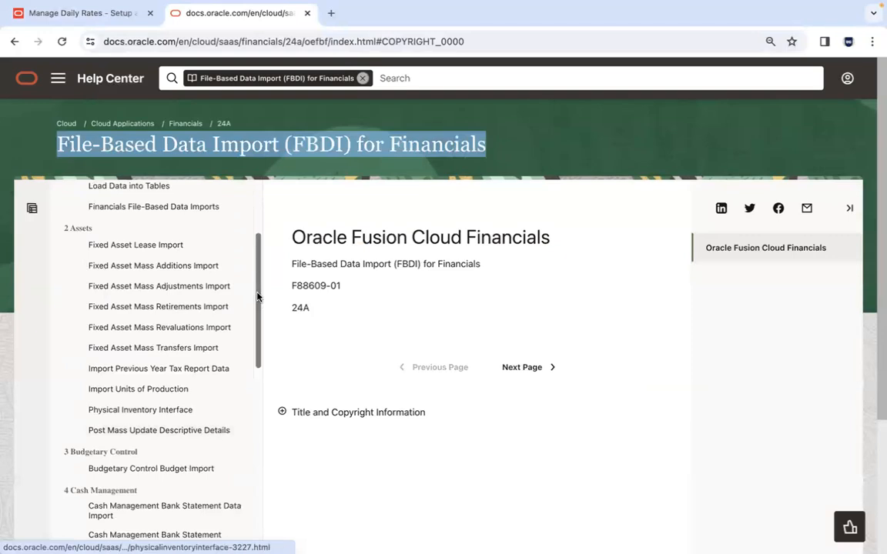
left_click_drag(257, 297, 267, 380)
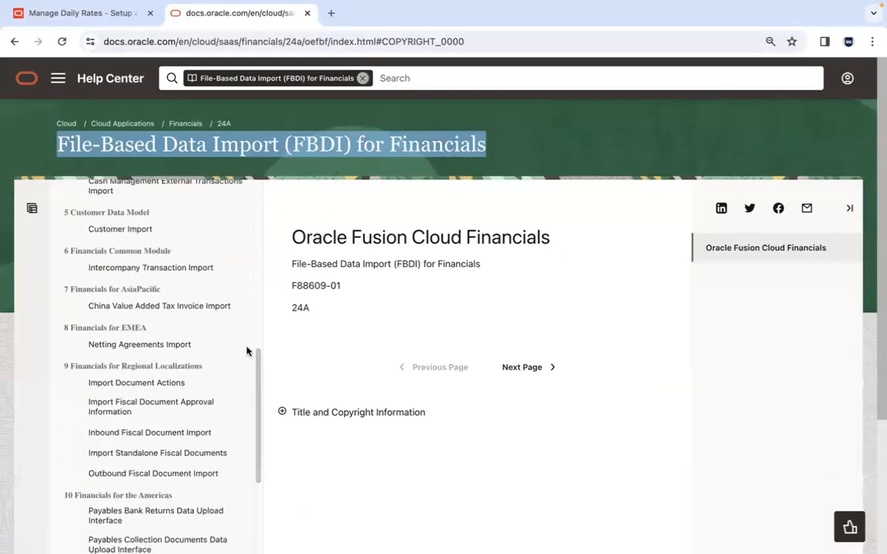
left_click(347, 374)
left_click_drag(259, 380, 270, 495)
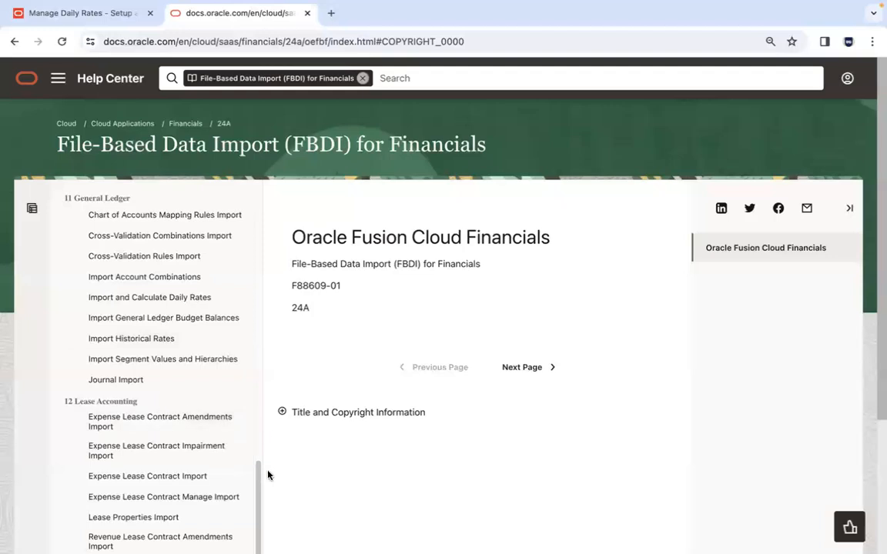
scroll(257, 498, "down", 1)
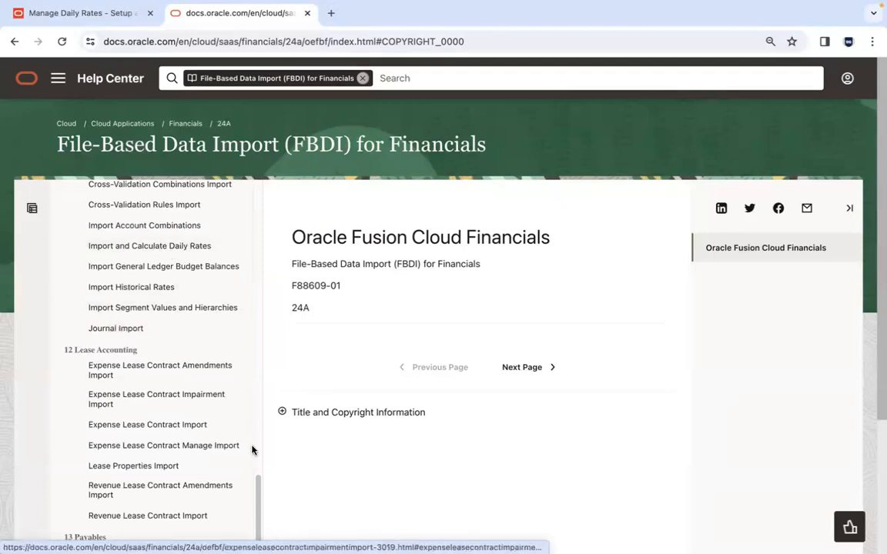
left_click_drag(258, 493, 259, 525)
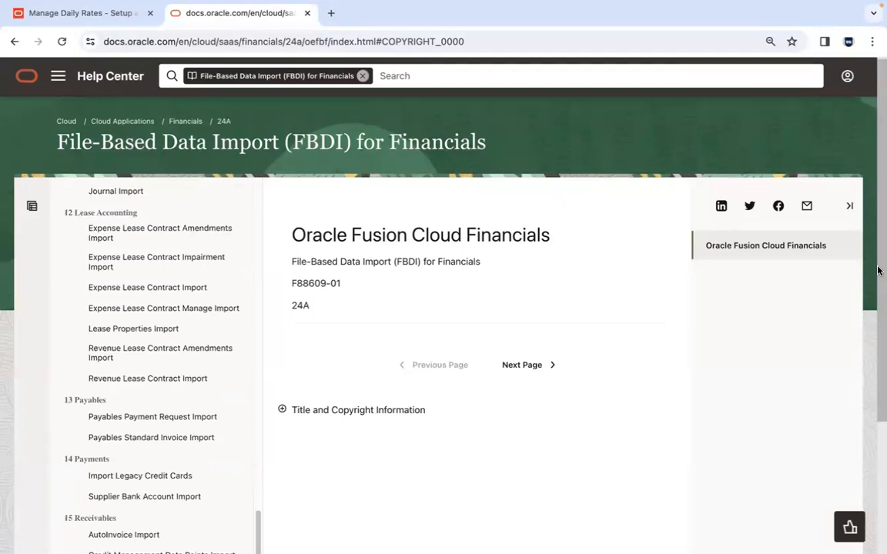
scroll(384, 231, "down", 3)
scroll(259, 354, "down", 3)
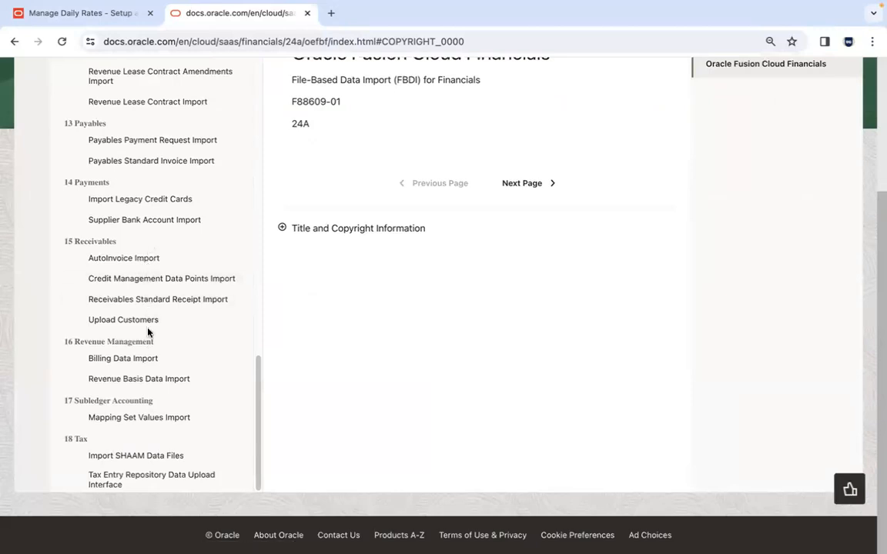
- Open the Import and Calculate Daily Rates topic under General Ledger and hide the guide's table of contents
left_click_drag(258, 380, 266, 252)
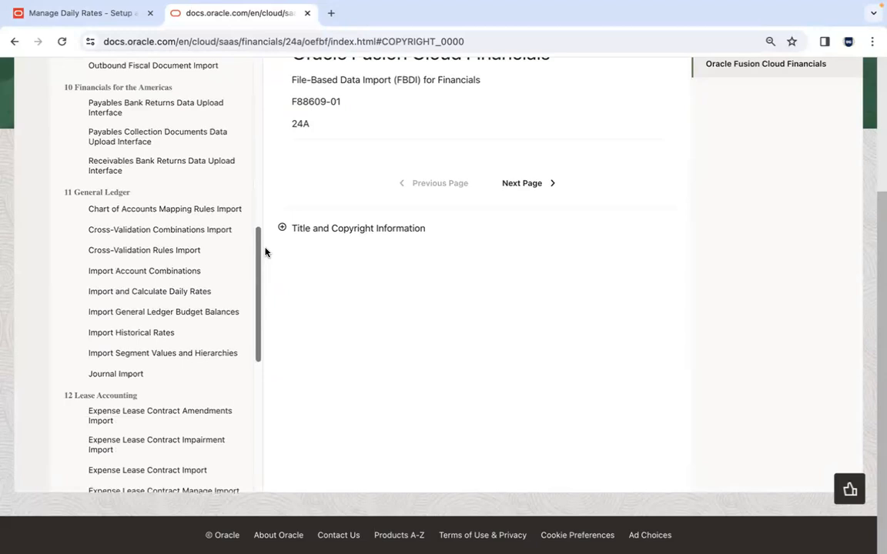
left_click(198, 291)
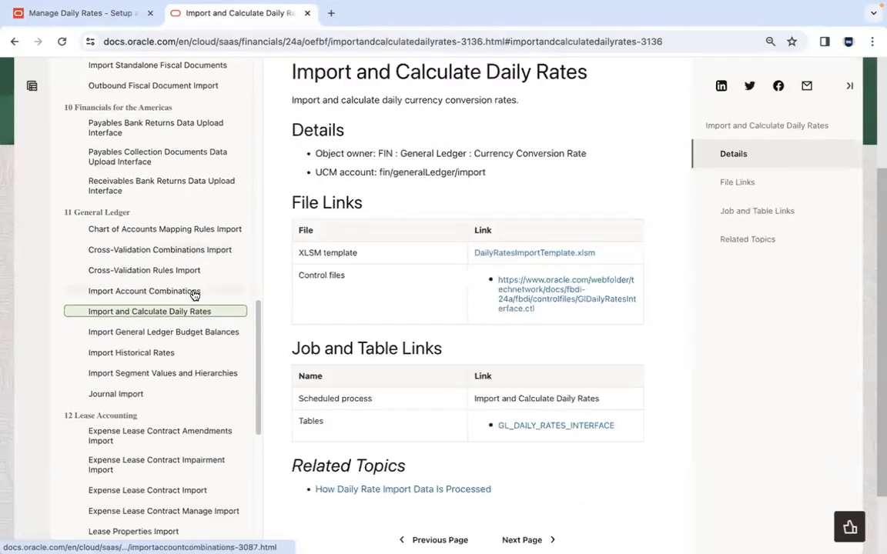
left_click(29, 81)
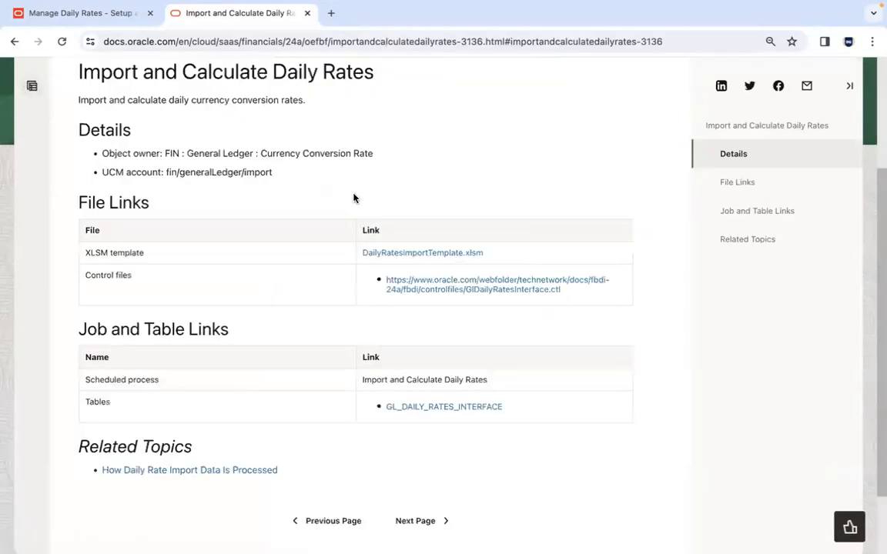
- Download DailyRatesImportTemplate.xlsm from the File Links table and open it in Excel as read-only with macros disabled
left_click(430, 253)
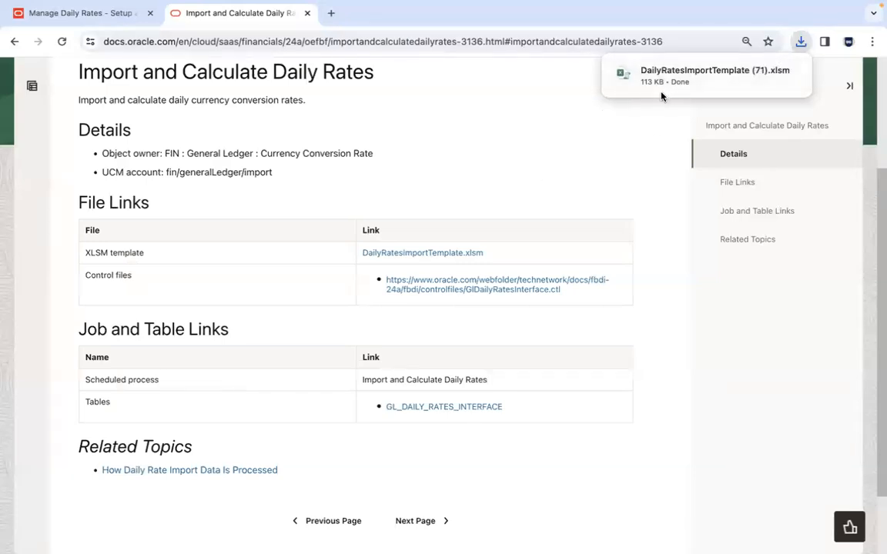
mouse_move(789, 540)
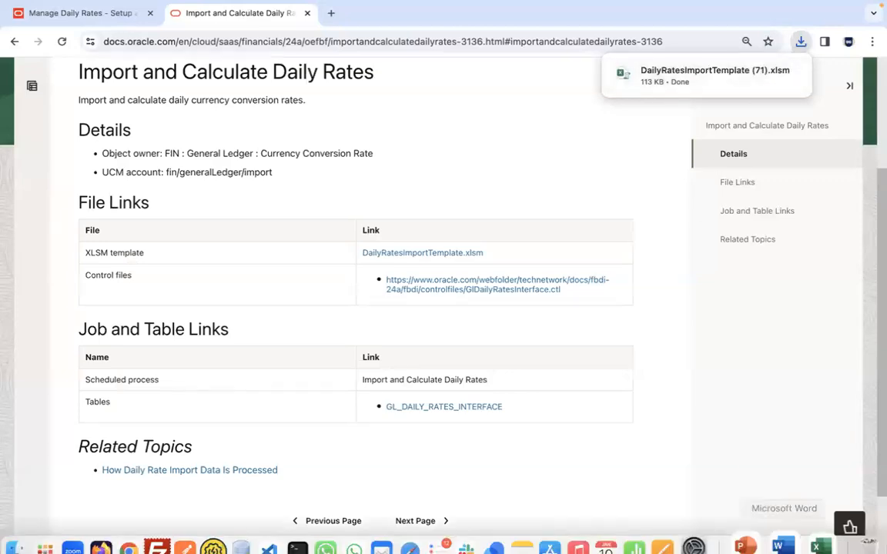
left_click(824, 517)
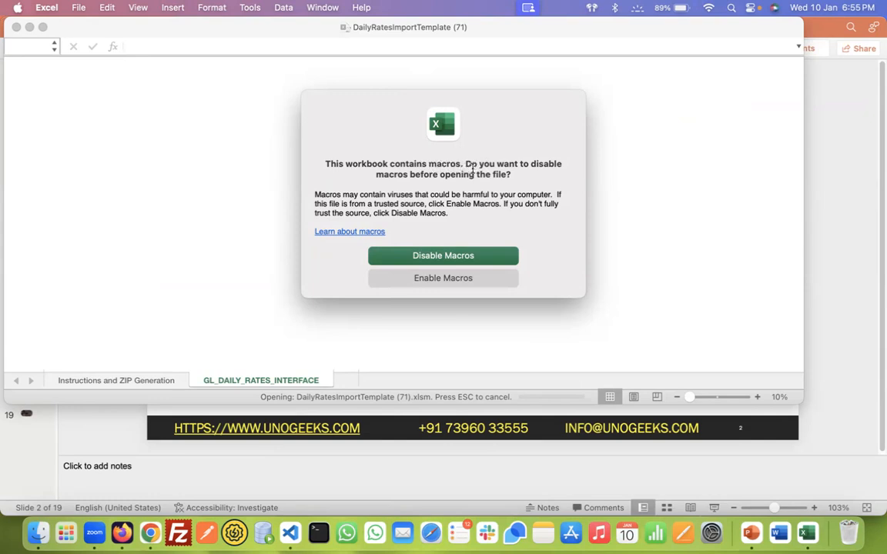
left_click(457, 256)
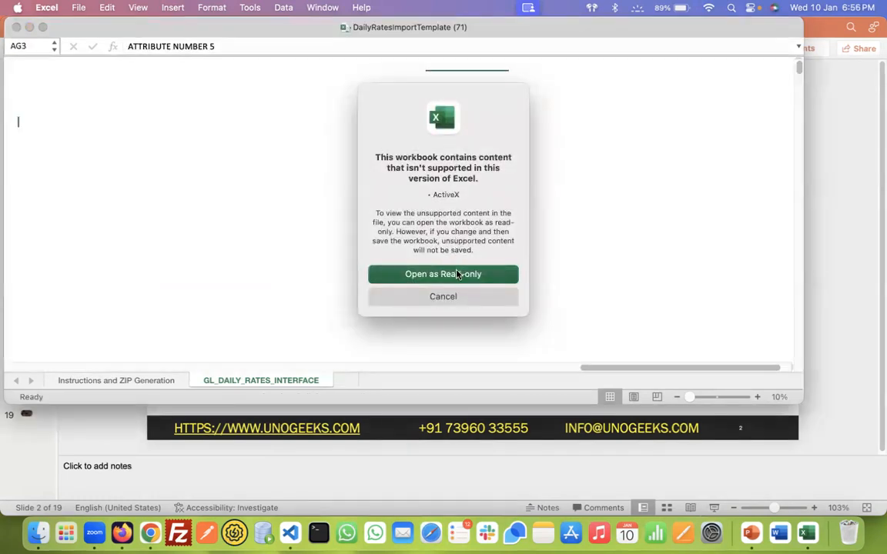
left_click(456, 274)
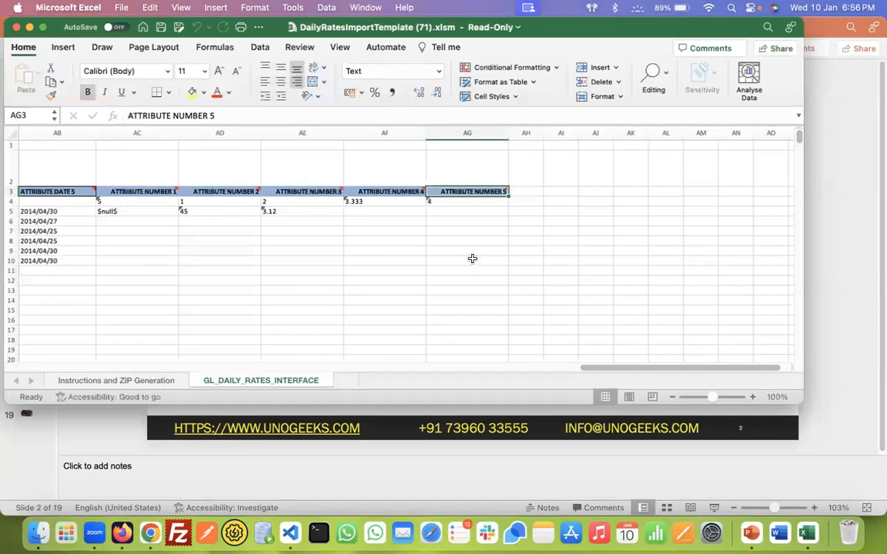
- Show the GL_DAILY_RATES_INTERFACE sheet from the From Currency column in an enlarged window with the ribbon collapsed
left_click_drag(629, 368, 63, 368)
left_click(46, 191)
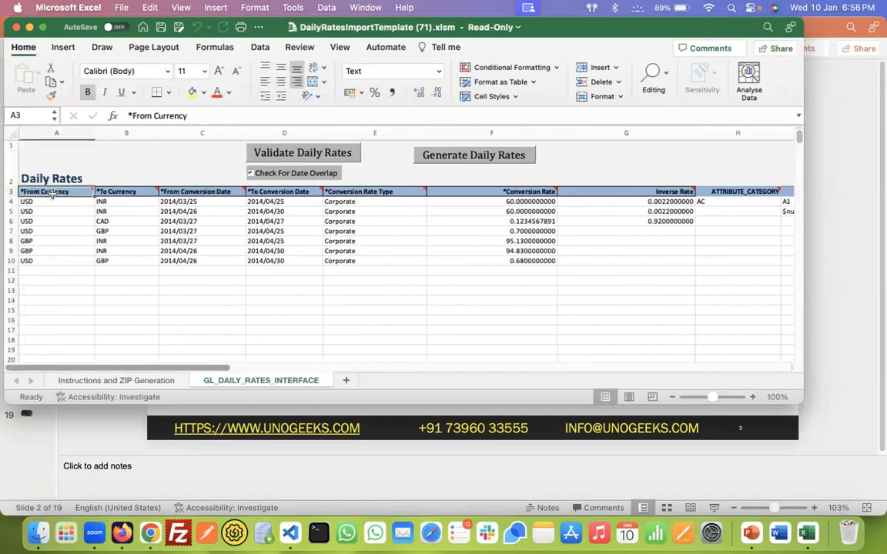
left_click(23, 47)
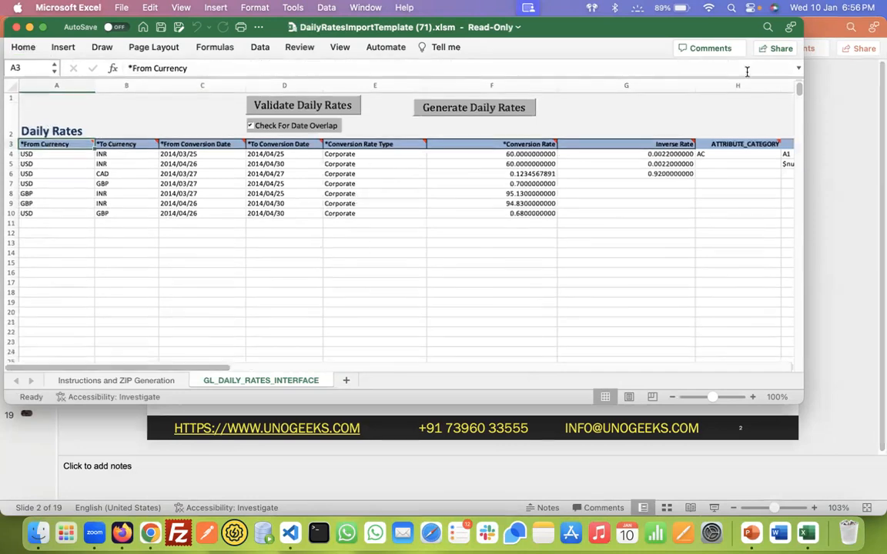
double_click(677, 33)
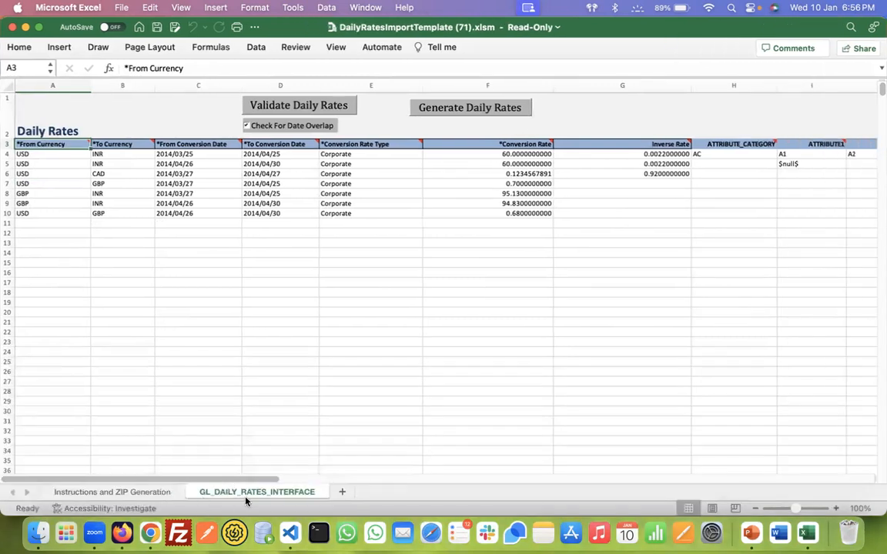
- Read the Instructions and ZIP Generation sheet at 100% zoom, from Overview through Uploading and Loading Data
left_click(146, 497)
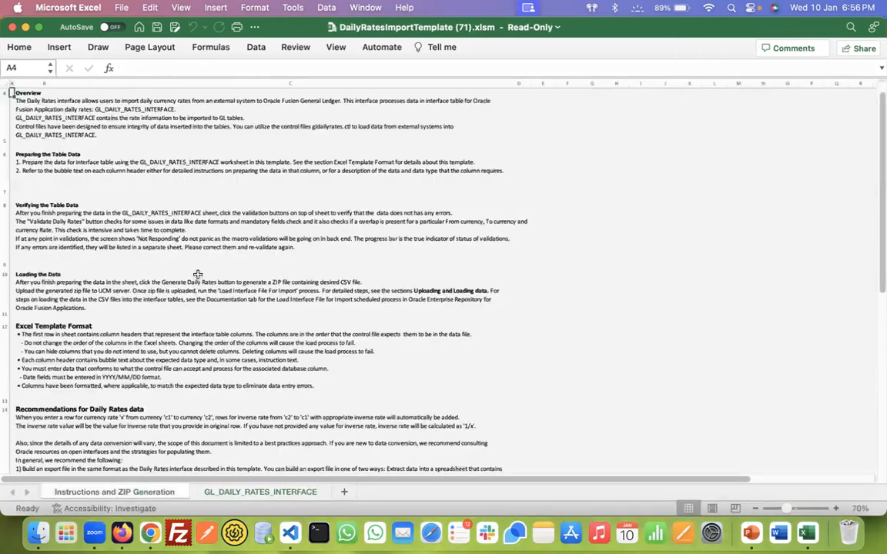
left_click(834, 508)
left_click(835, 508)
left_click(834, 508)
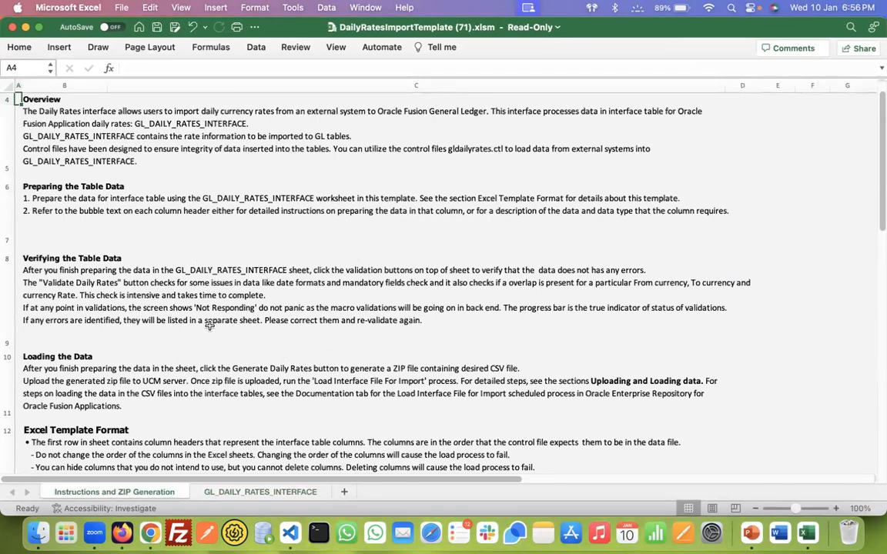
double_click(175, 123)
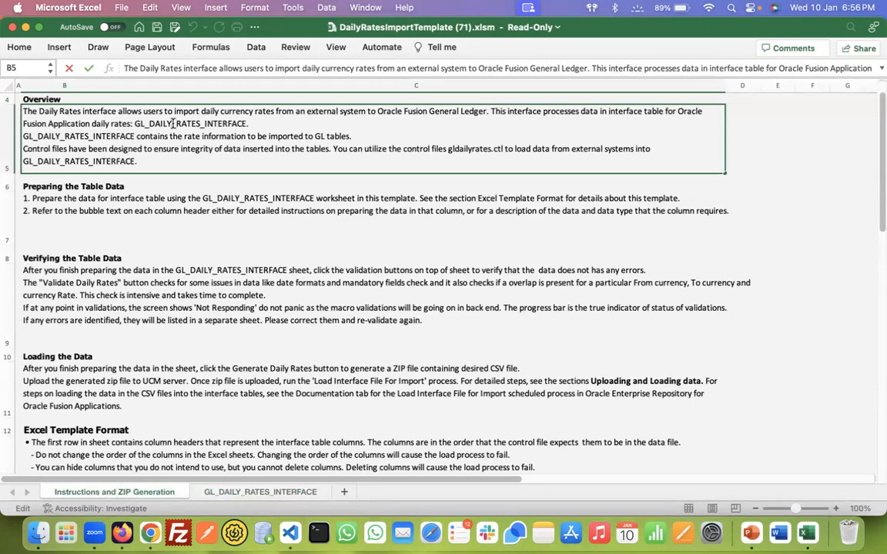
left_click(219, 384)
scroll(878, 175, "down", 5)
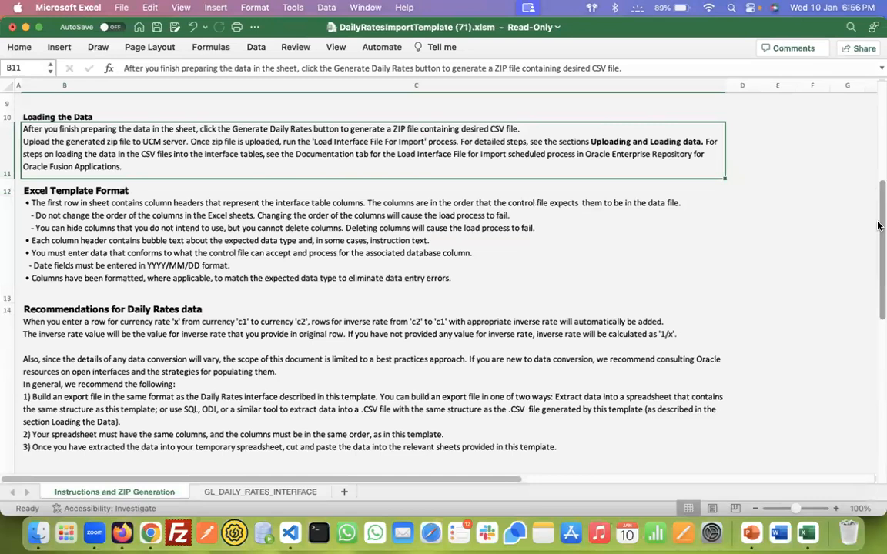
left_click_drag(878, 224, 878, 362)
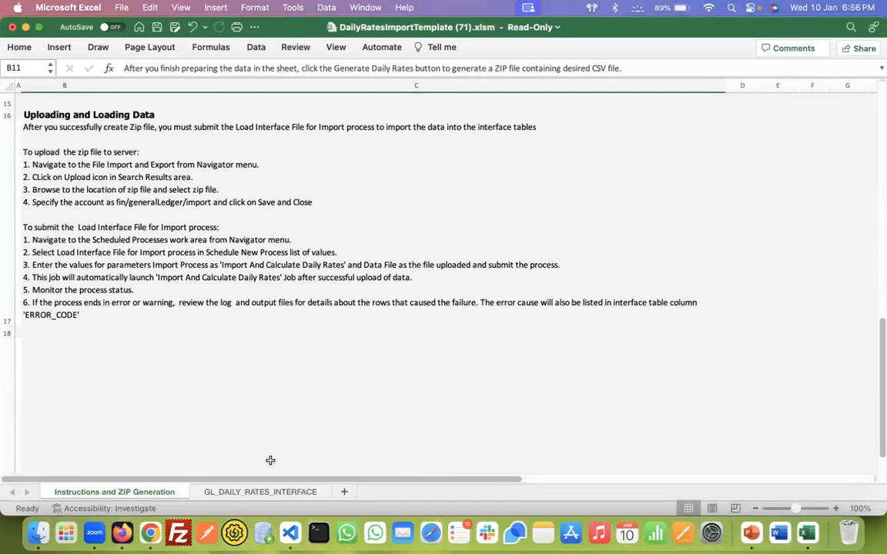
- Examine the GL_DAILY_RATES_INTERFACE column headers and their notes, from From Currency to Conversion Rate
left_click(264, 493)
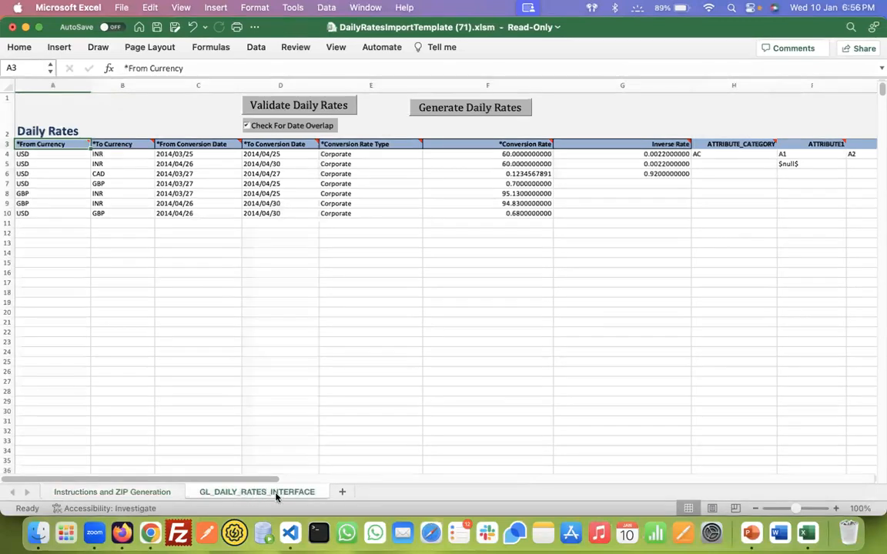
left_click(10, 143)
left_click(47, 144)
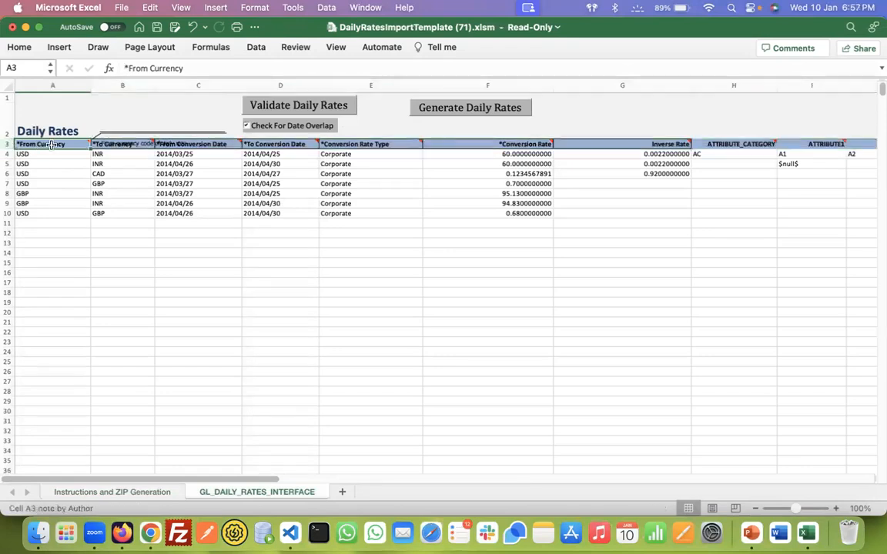
left_click(366, 147)
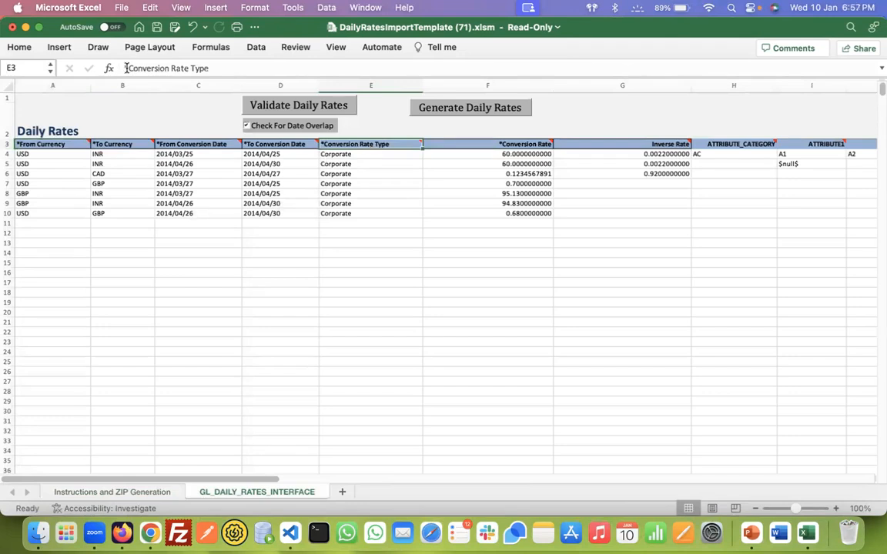
mouse_move(542, 145)
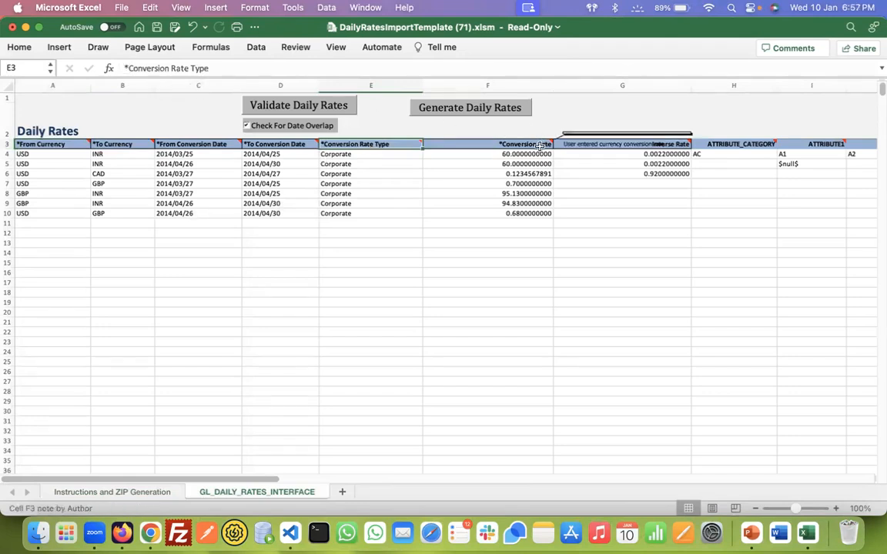
mouse_move(386, 146)
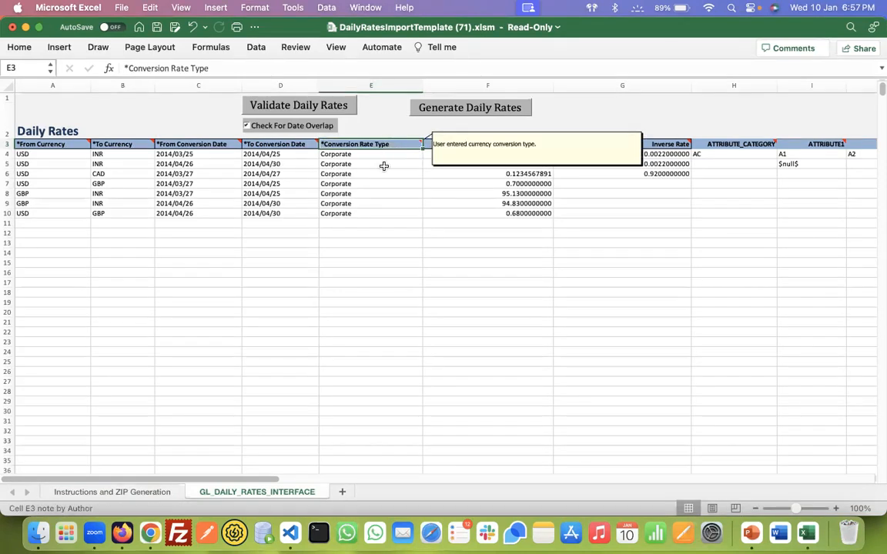
left_click(383, 193)
left_click(77, 154)
- Compare the first sample row's currencies, conversion dates and rate type with the Manage Daily Rates search results in Chrome
key("super+Tab")
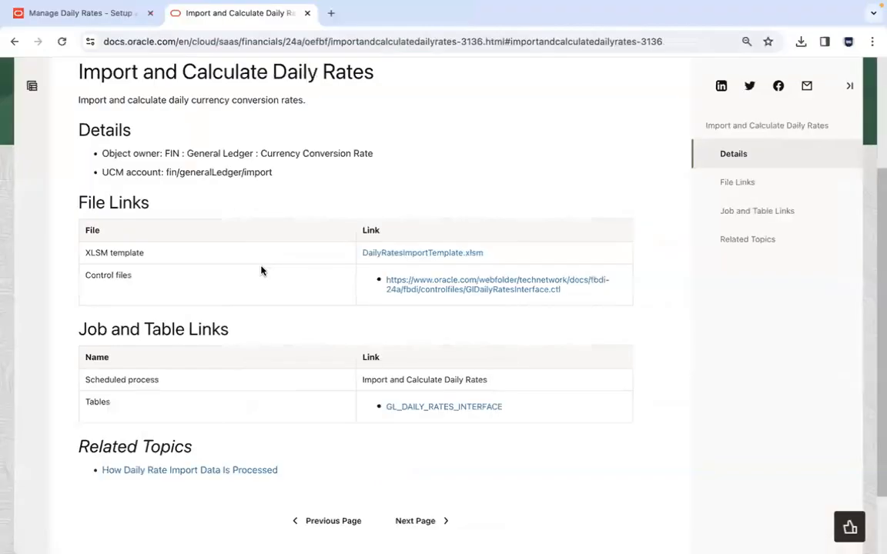
left_click(108, 14)
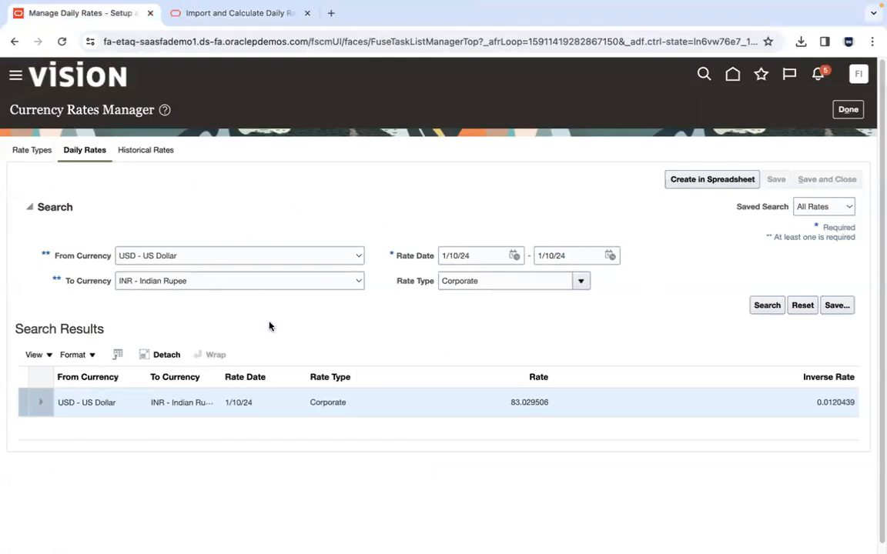
key("ctrl+Left")
left_click_drag(81, 153, 273, 154)
key("ctrl+Right")
key("ctrl+Left")
left_click(386, 152)
key("ctrl+Right")
key("ctrl+Left")
left_click(55, 153, "shift")
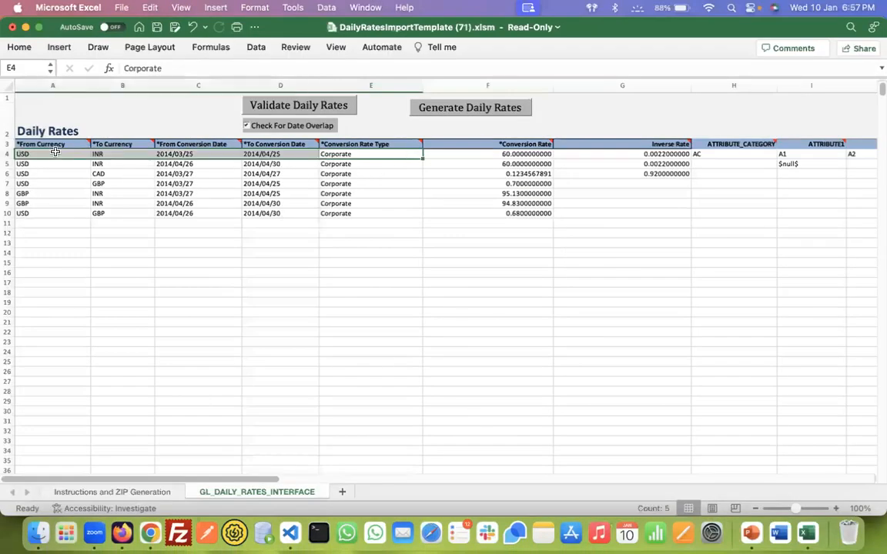
key("ctrl+Right")
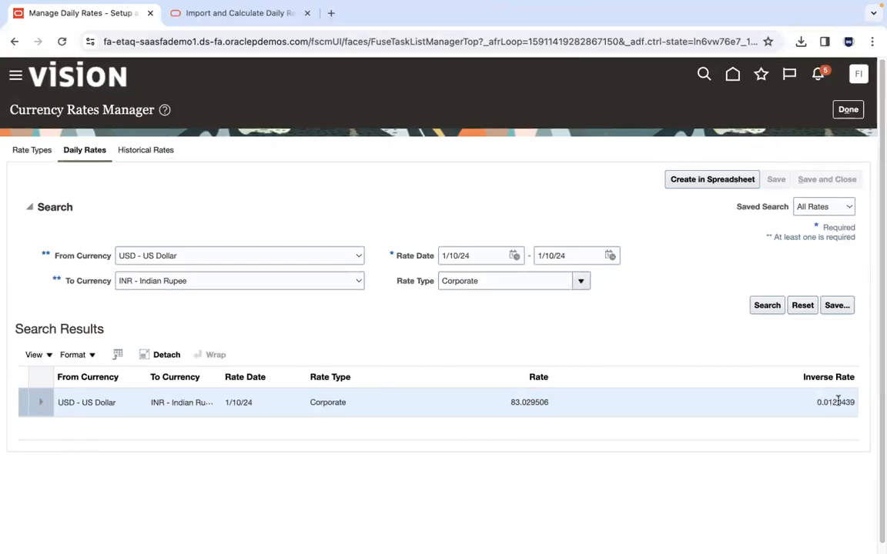
key("ctrl+Left")
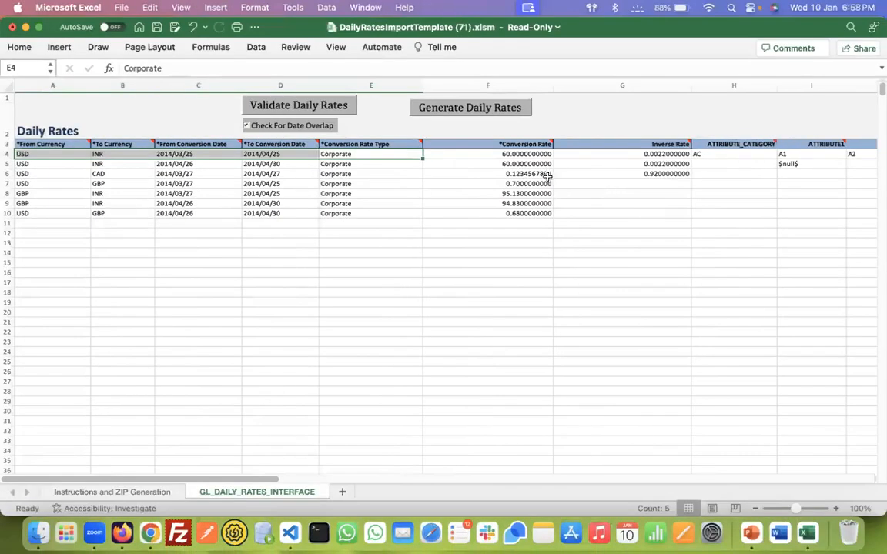
- Examine the sample Conversion Rate and Inverse Rate values and the ATTRIBUTE_CATEGORY and numbered ATTRIBUTE columns against the Manage Daily Rates page
left_click(545, 153)
left_click(641, 157, "shift")
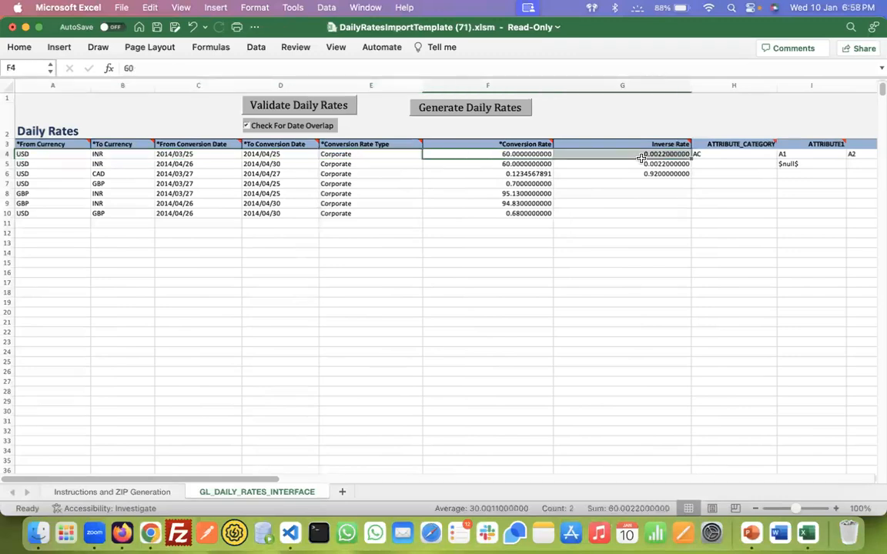
left_click(719, 156)
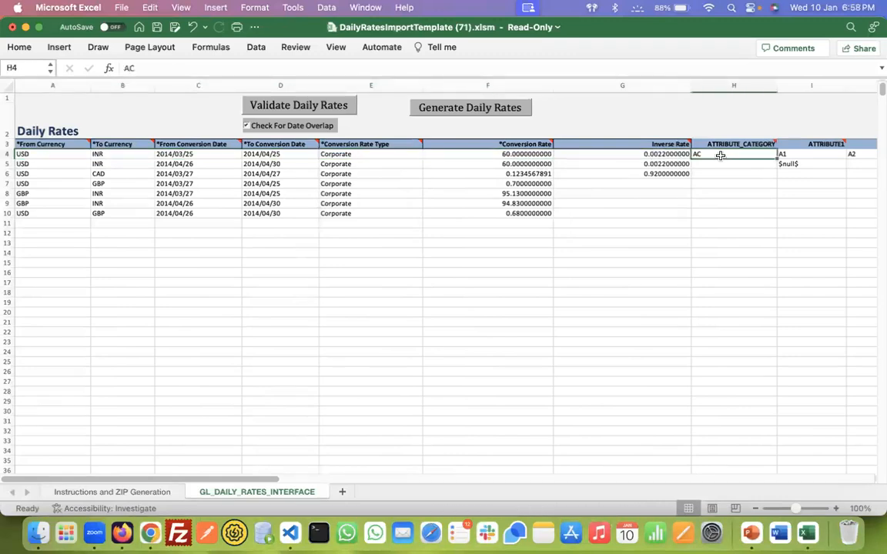
key("ctrl+Right")
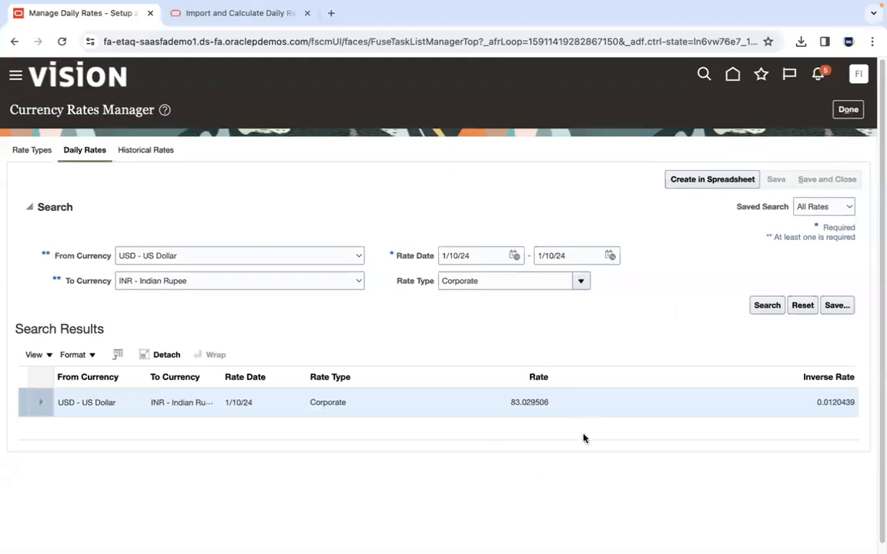
key("ctrl+Left")
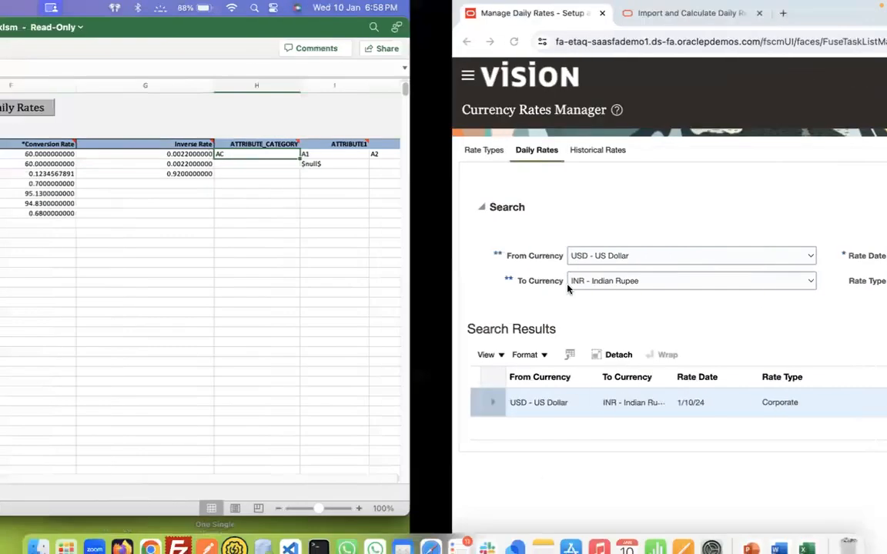
key("Right")
key("Right")
key("Right")
key("Right")
key("Right")
key("Right")
key("Right")
key("Right")
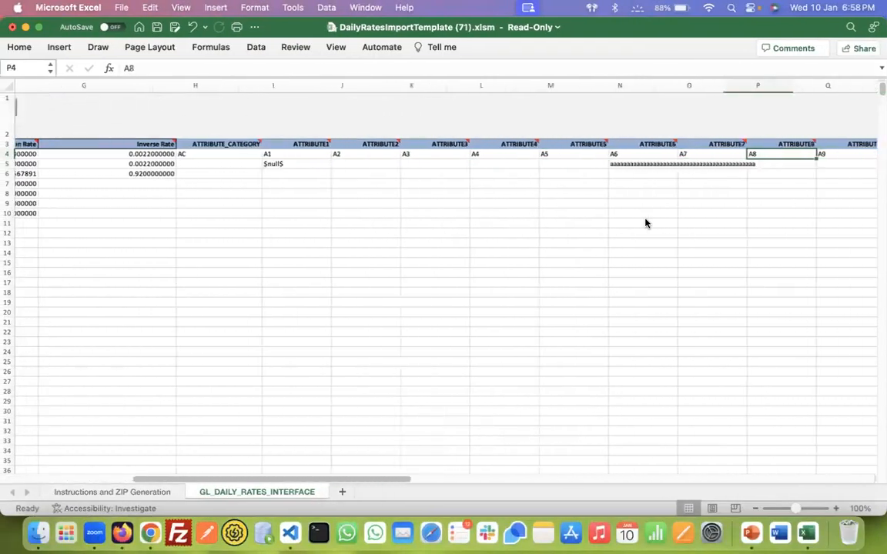
left_click_drag(211, 157, 697, 210)
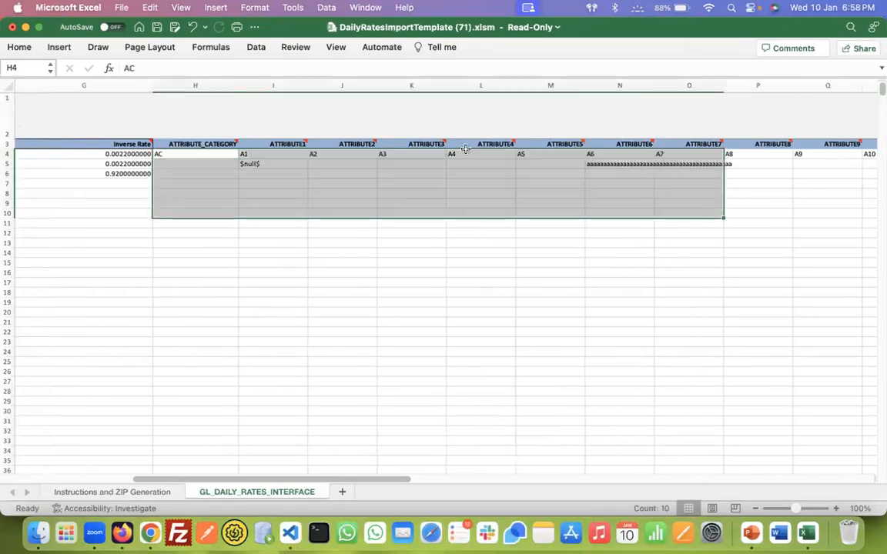
left_click(126, 154)
- Remove the sample daily rates in rows 4 to 10 of the GL_DAILY_RATES_INTERFACE sheet
left_click_drag(354, 481, 227, 481)
left_click_drag(9, 154, 11, 214)
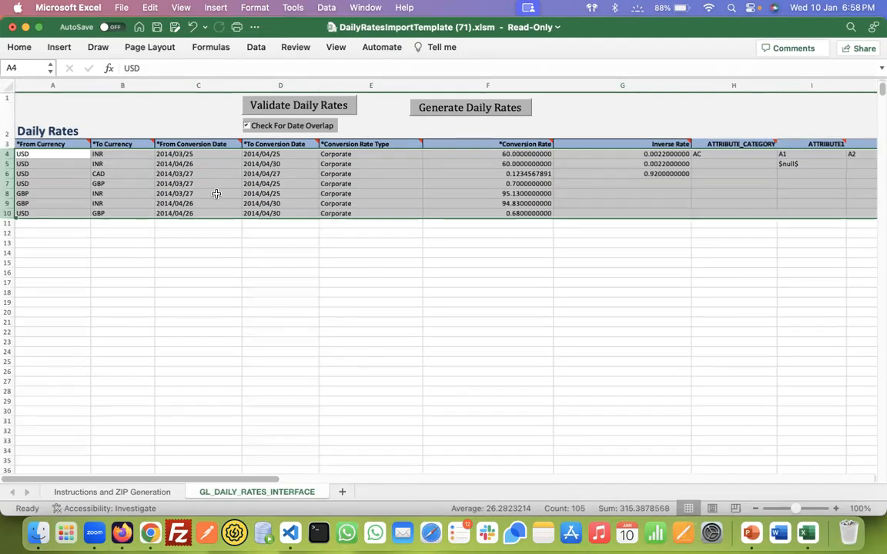
right_click(216, 194)
left_click(241, 284)
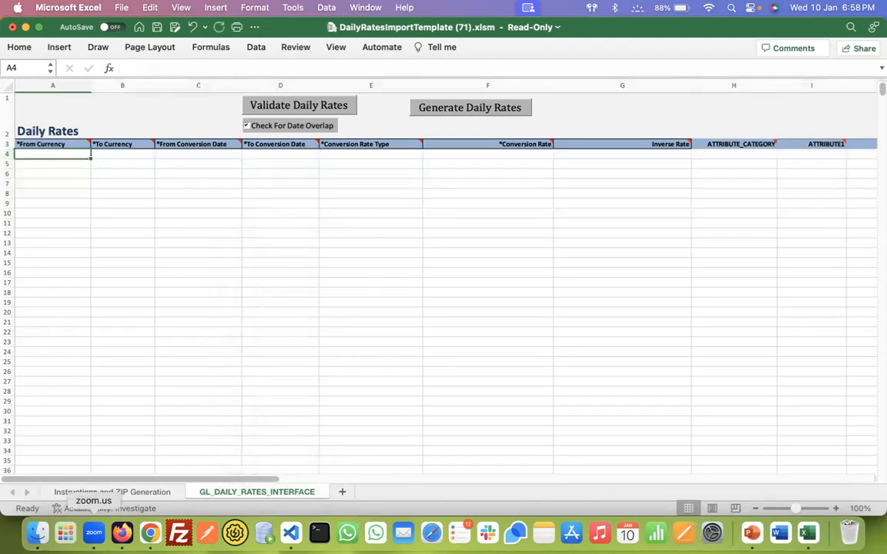
- Switch to Finder and select 1DailyRatesImportTemplate.xlsm in the 9.FBDI GL Daily Rates folder
left_click(35, 526)
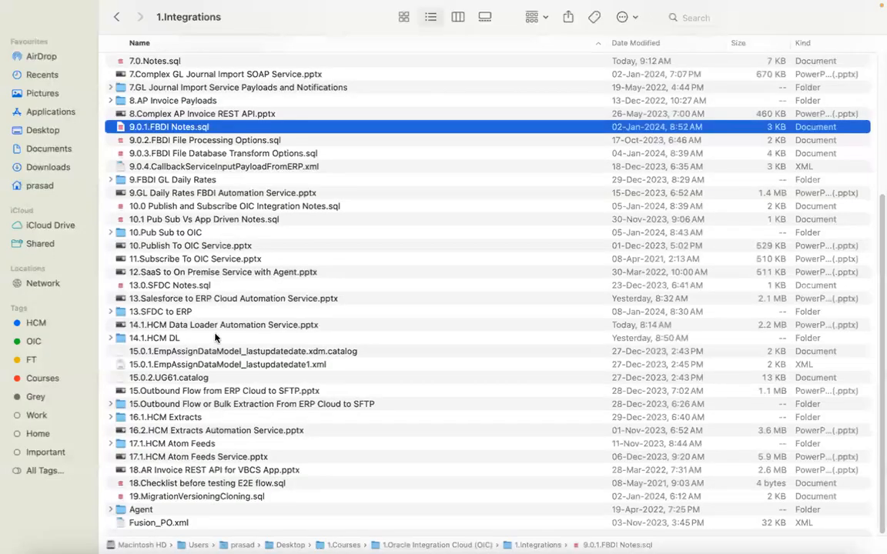
double_click(193, 181)
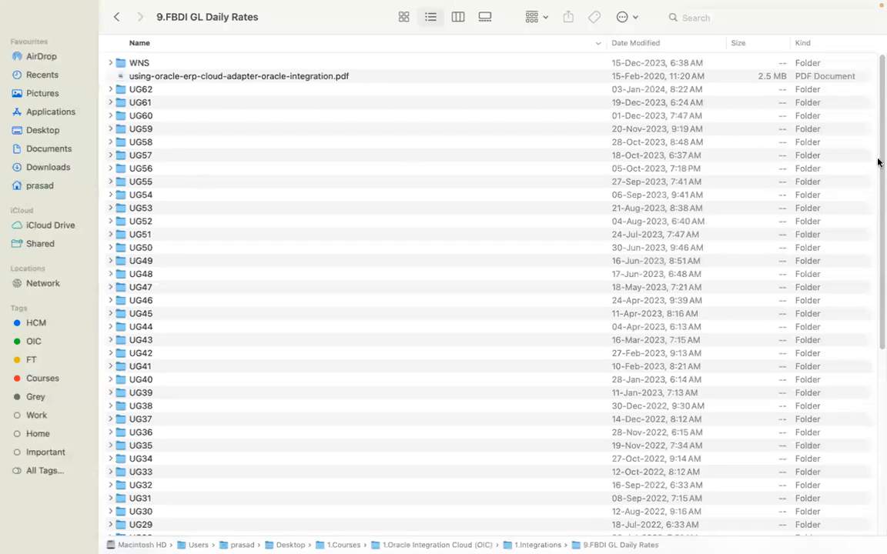
left_click_drag(878, 161, 878, 495)
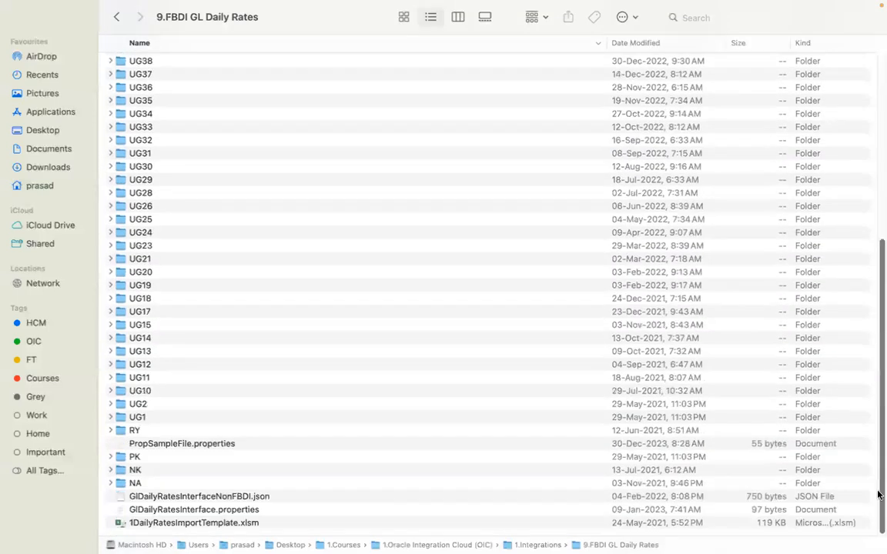
left_click(196, 524)
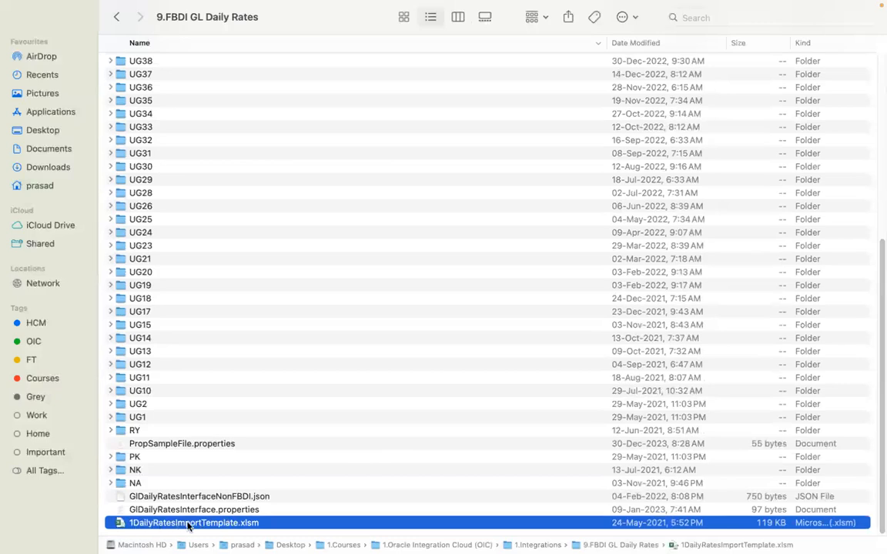
- Open 1DailyRatesImportTemplate.xlsm from the 9.FBDI GL Daily Rates folder as read-only in Excel
double_click(193, 526)
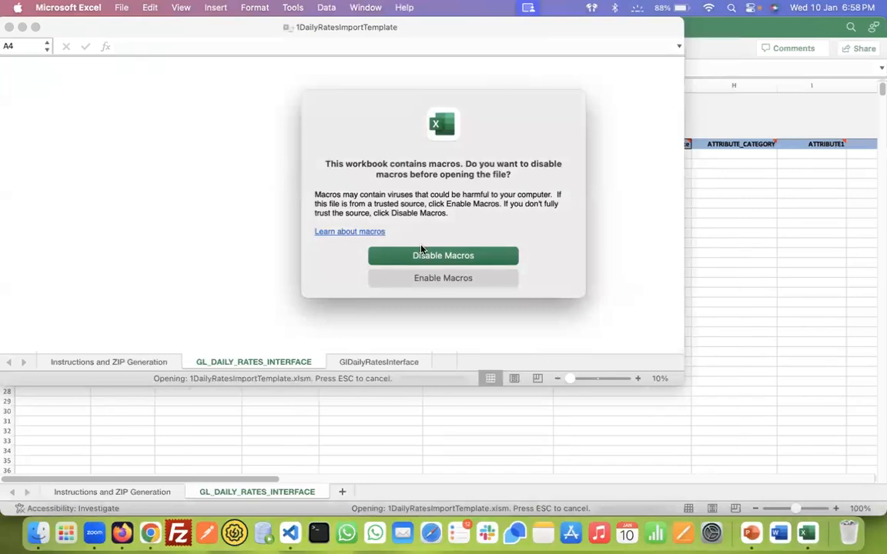
left_click(421, 250)
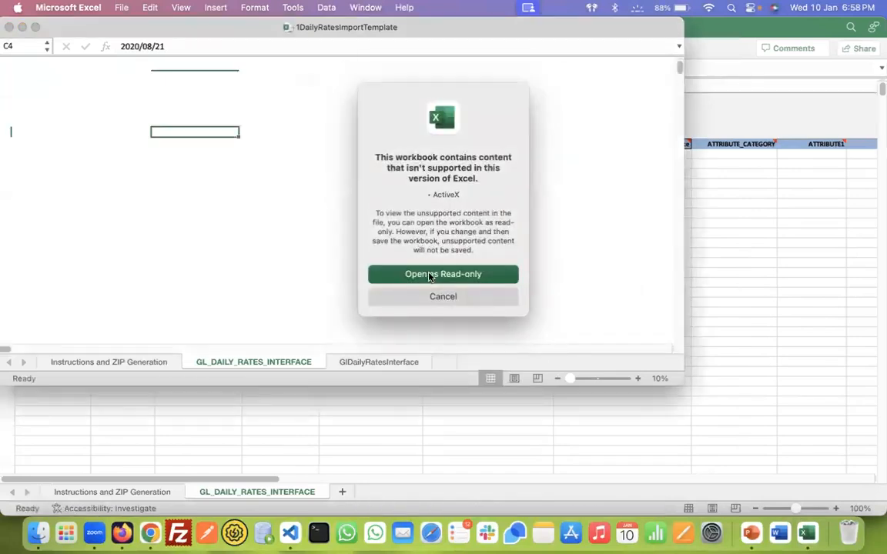
left_click(430, 275)
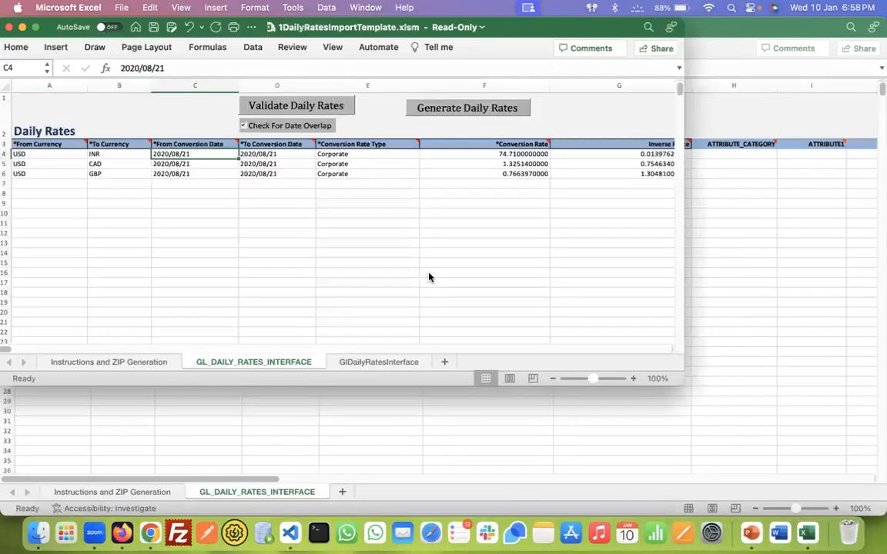
- Copy the three USD rate rows 4 to 6 into DailyRatesImportTemplate (71).xlsm starting at row 4, and close the source workbook
left_click(11, 154)
key("shift+Down")
key("shift+Down")
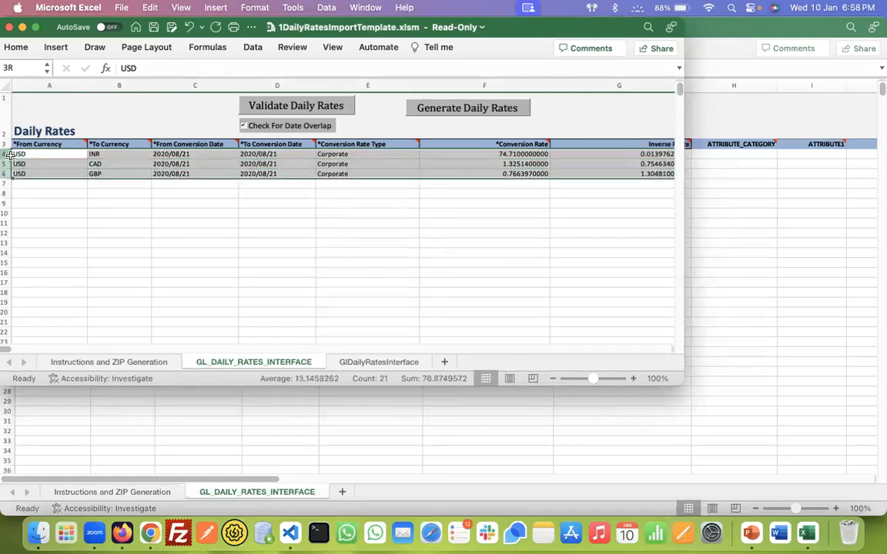
key("super+c")
left_click(108, 451)
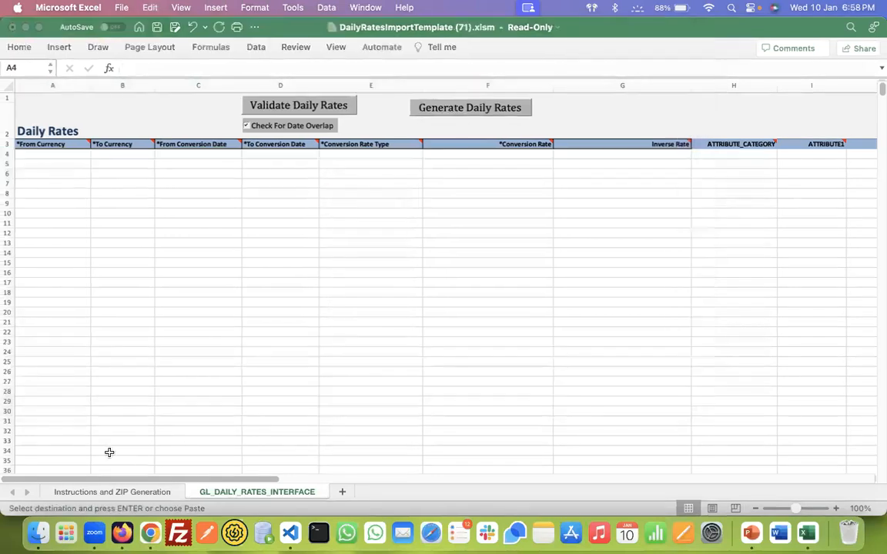
key("super+v")
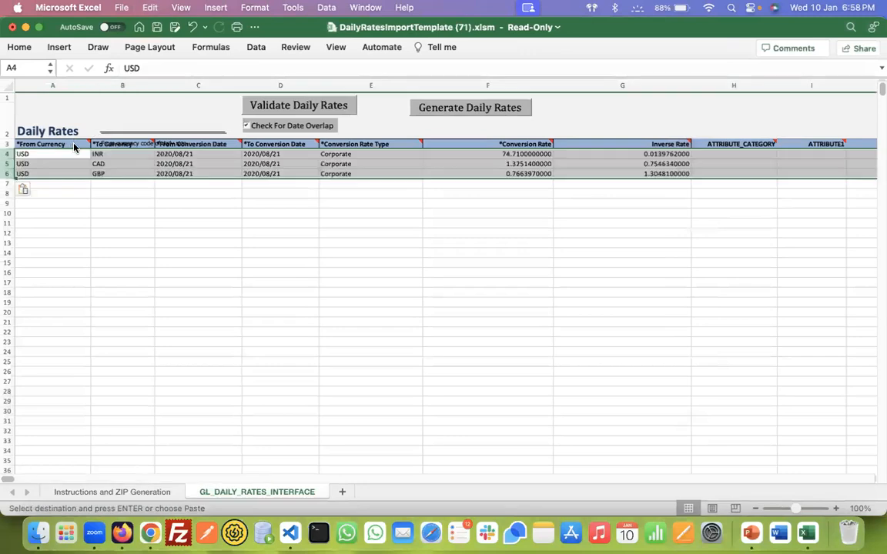
key("super+grave")
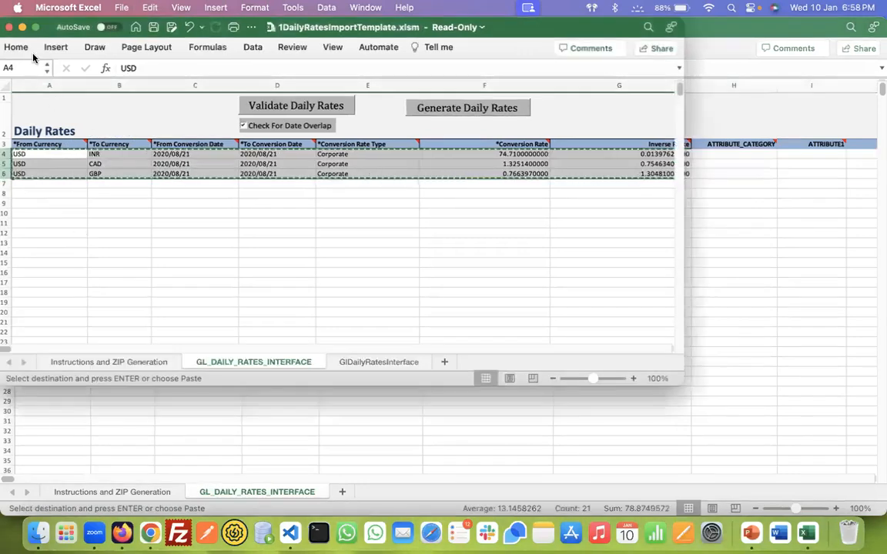
left_click(9, 28)
left_click(441, 289)
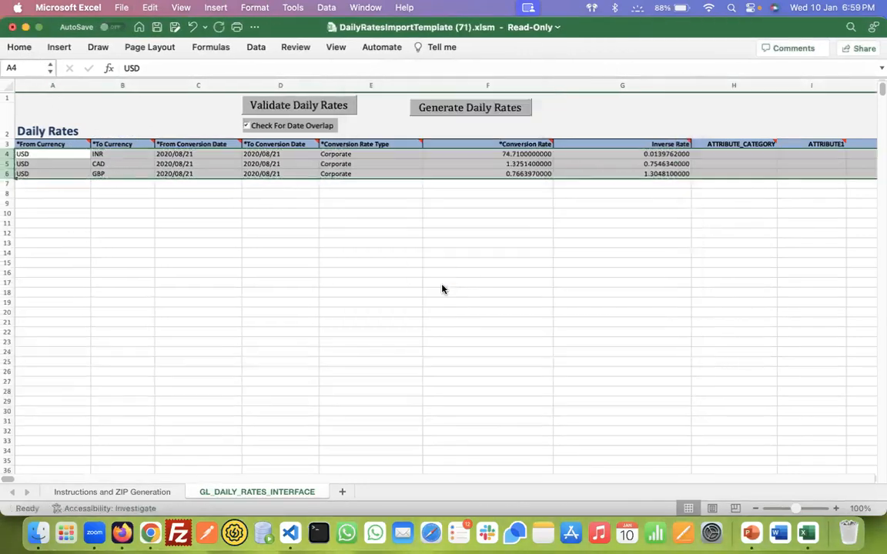
- Set the From Conversion Date of the USD to INR row to 2024/01/10
left_click(65, 152)
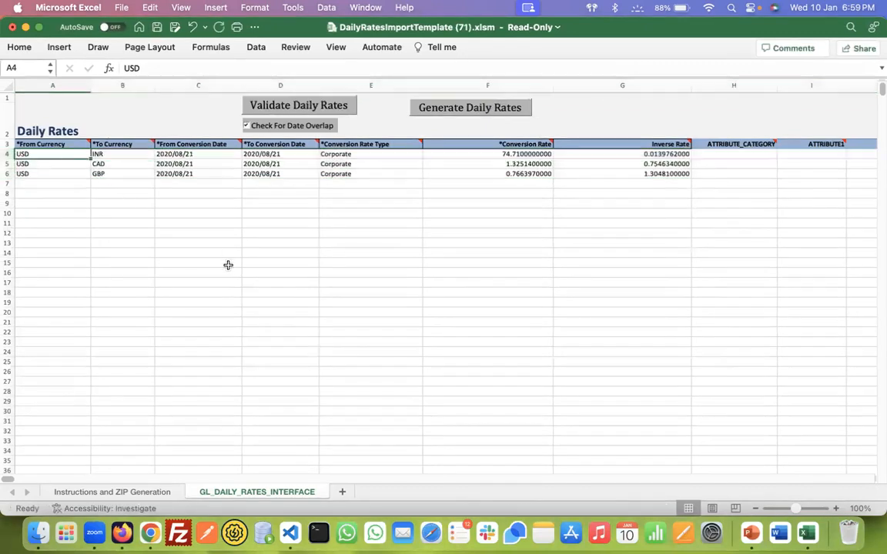
left_click(113, 153)
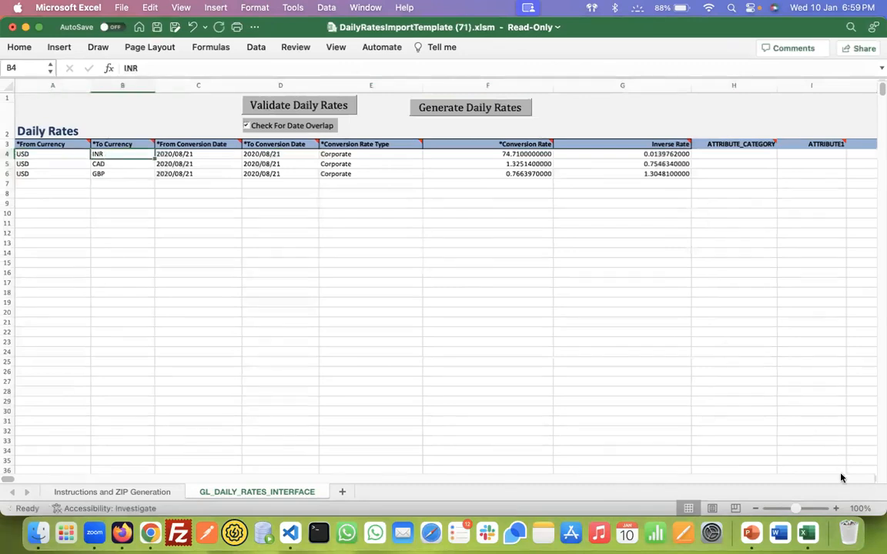
left_click(836, 508)
left_click(836, 508)
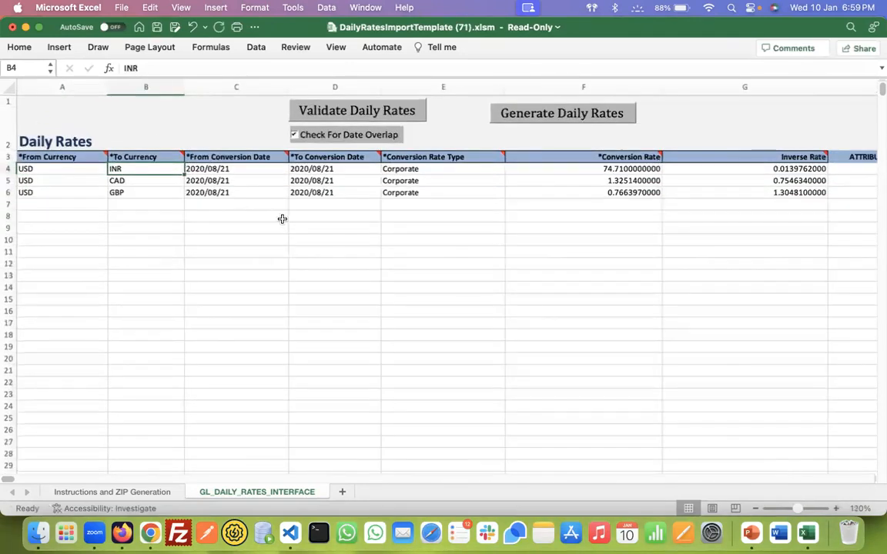
left_click(154, 188)
left_click(188, 165)
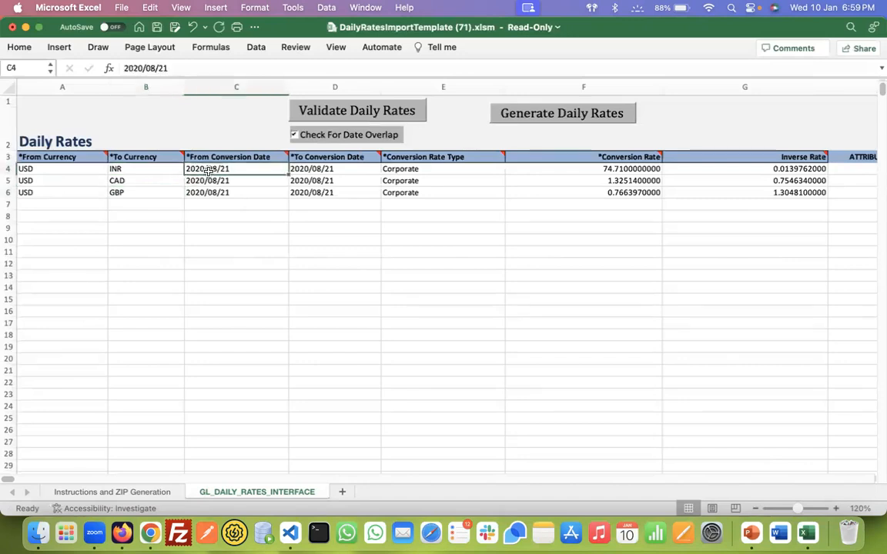
left_click(143, 68)
key("BackSpace")
type("4")
double_click(143, 67)
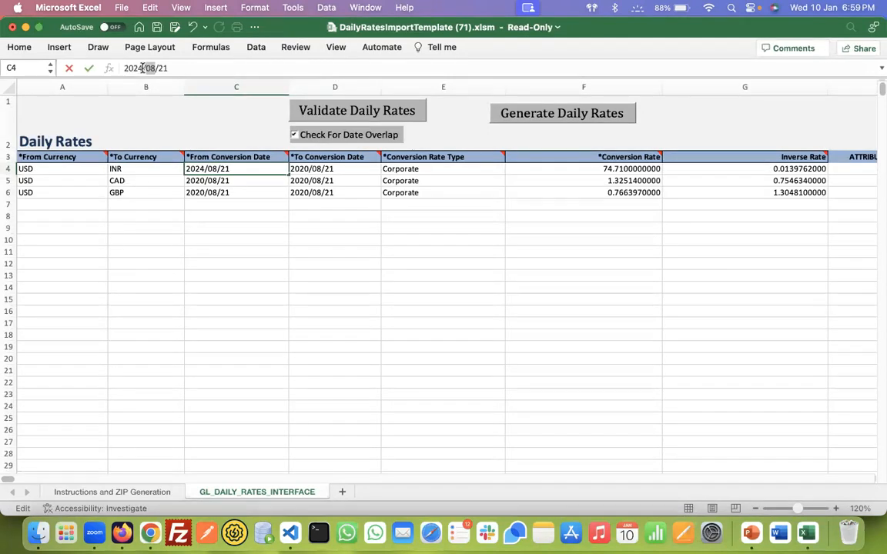
type("01/")
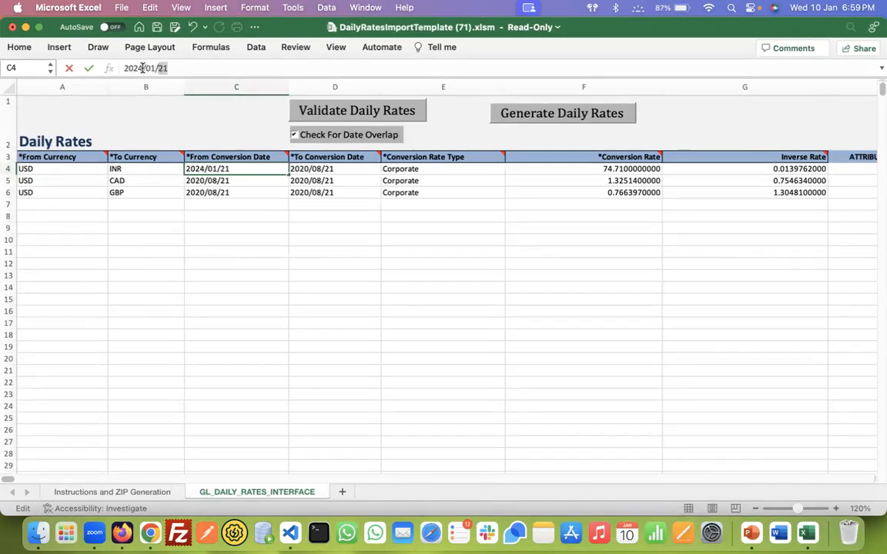
type("10")
key("Tab")
- Copy the date 2024/01/10 into the remaining From Conversion Date cells and all three To Conversion Date cells
key("Left")
key("super+c")
key("Down")
key("shift+Down")
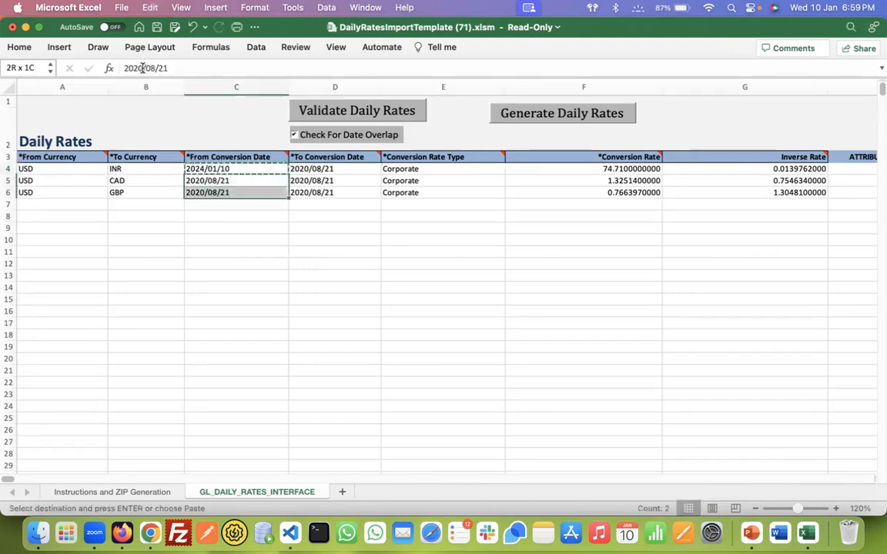
key("super+v")
key("Up")
key("shift+Down")
key("shift+Down")
key("Right")
key("shift+Down")
key("shift+Down")
key("super+v")
key("Right")
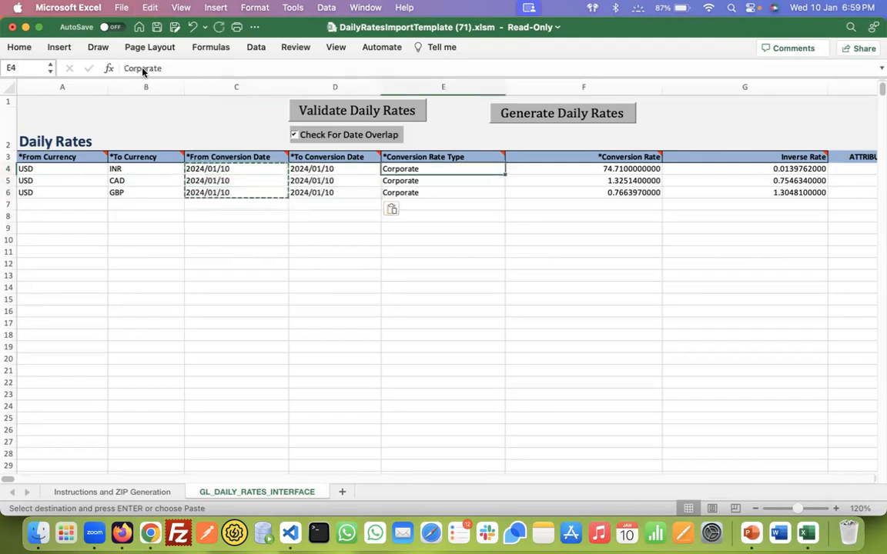
key("Escape")
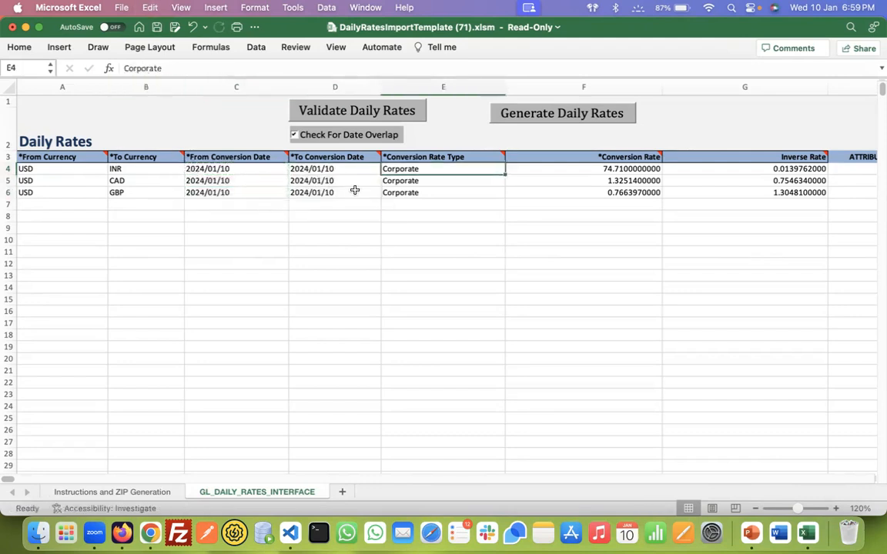
- Examine the Conversion Rate and Inverse Rate values of the three rows and the attribute columns beside them
left_click(623, 172)
key("shift+Right")
key("shift+Down")
key("shift+Down")
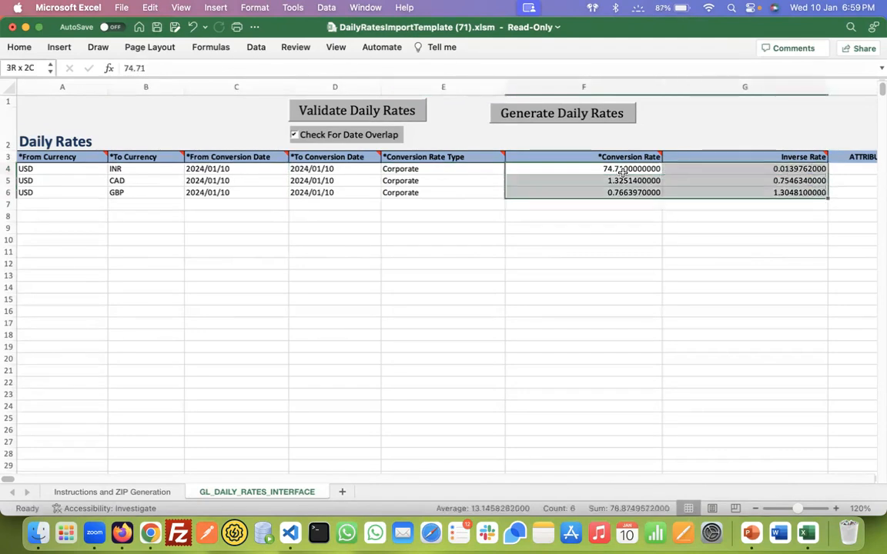
key("Right")
key("Right")
key("Right")
key("Right")
key("Right")
key("Left")
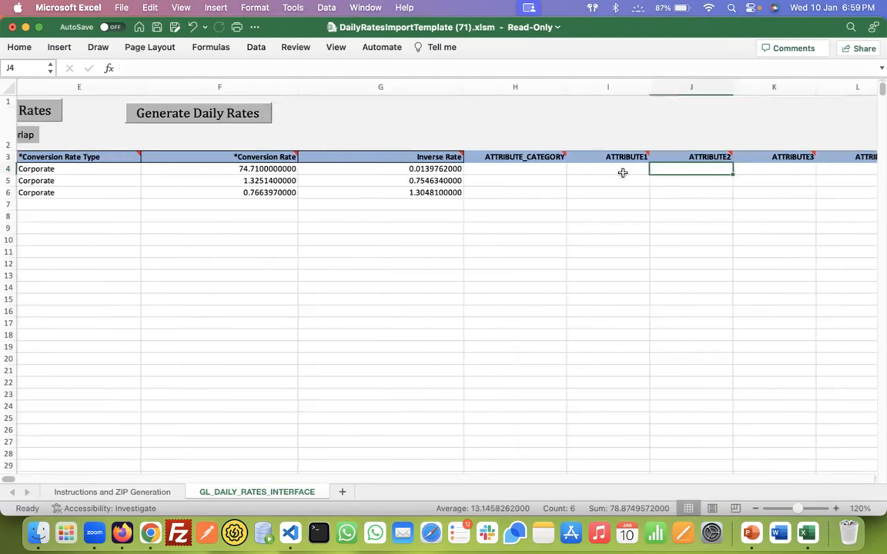
key("Left")
key("Left")
key("Left")
key("Left")
key("Left")
key("Left")
key("Left")
key("Left")
key("Left")
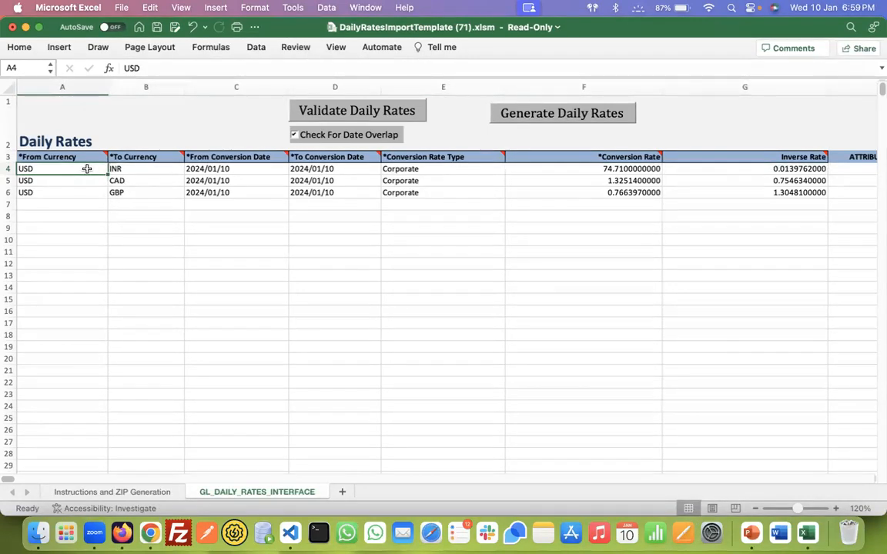
- Try to run Validate Daily Rates and Generate Daily Rates on the GL_DAILY_RATES_INTERFACE sheet
left_click(401, 115)
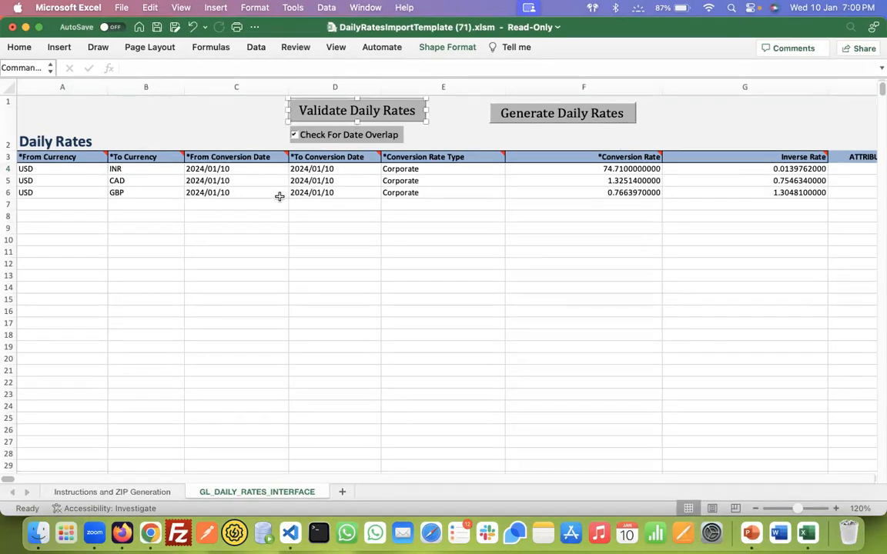
left_click(554, 120, "ctrl")
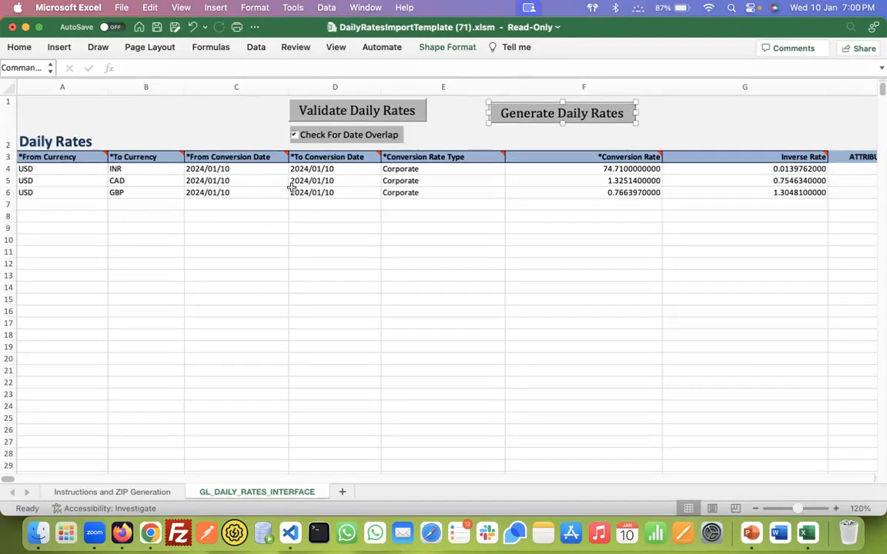
- Switch to Finder and duplicate the UG62 folder in 9.FBDI GL Daily Rates
left_click(38, 533)
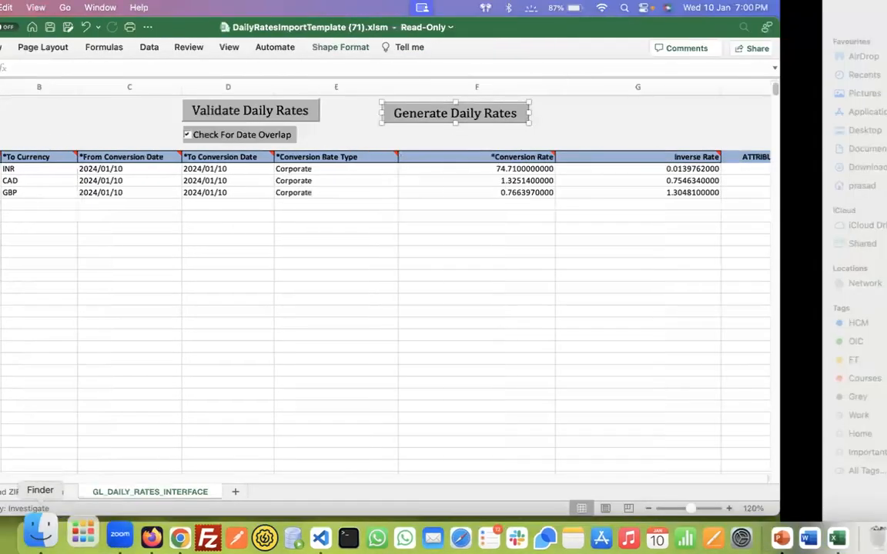
left_click(165, 74)
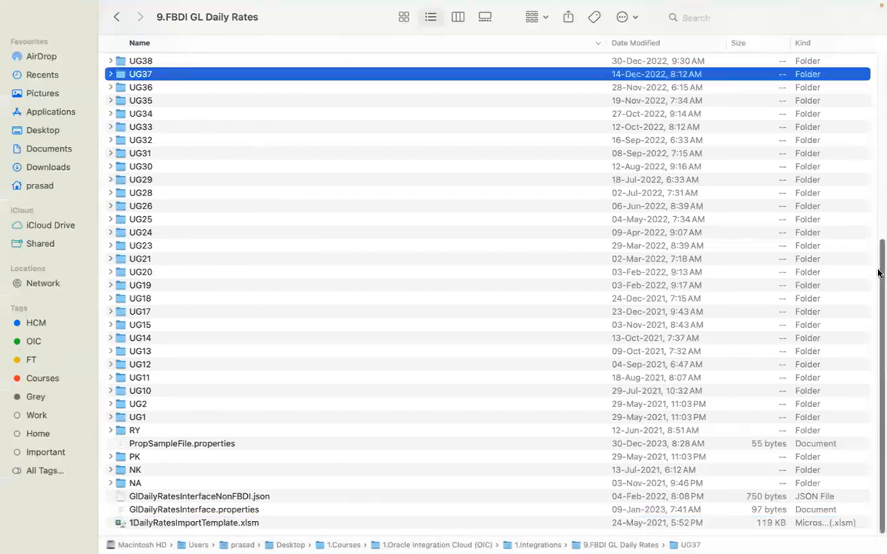
scroll(880, 272, "up", 15)
left_click(232, 90)
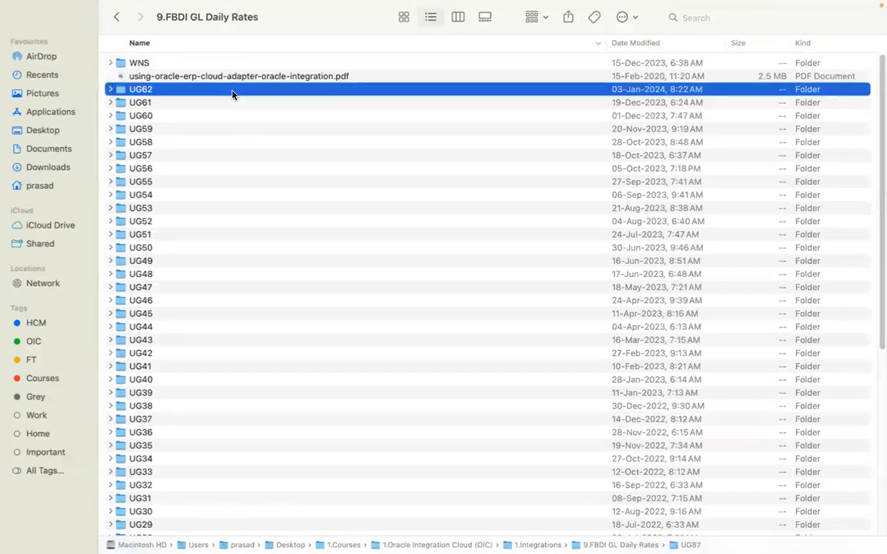
key("super+d")
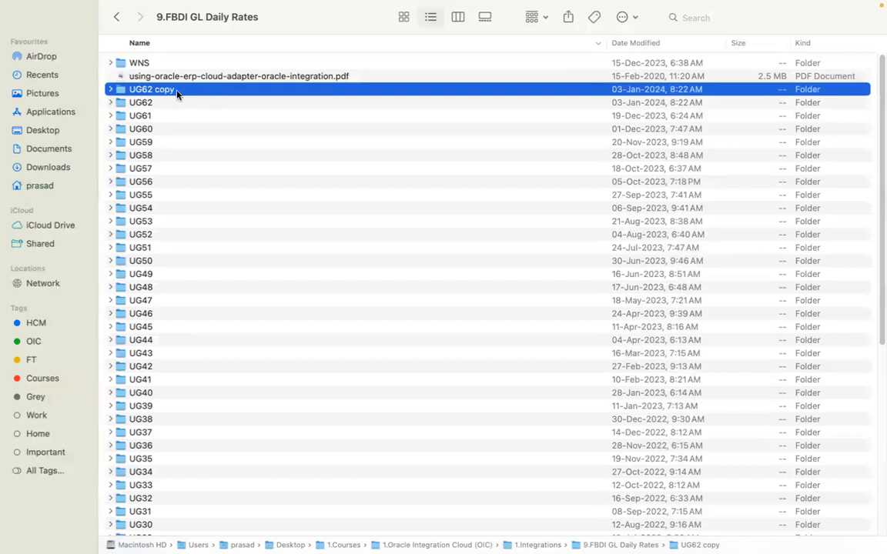
- Rename the duplicated UG62 folder as UG63
key("Return")
key("Right")
key("BackSpace")
key("BackSpace")
key("BackSpace")
key("BackSpace")
key("BackSpace")
key("BackSpace")
type("3")
key("Return")
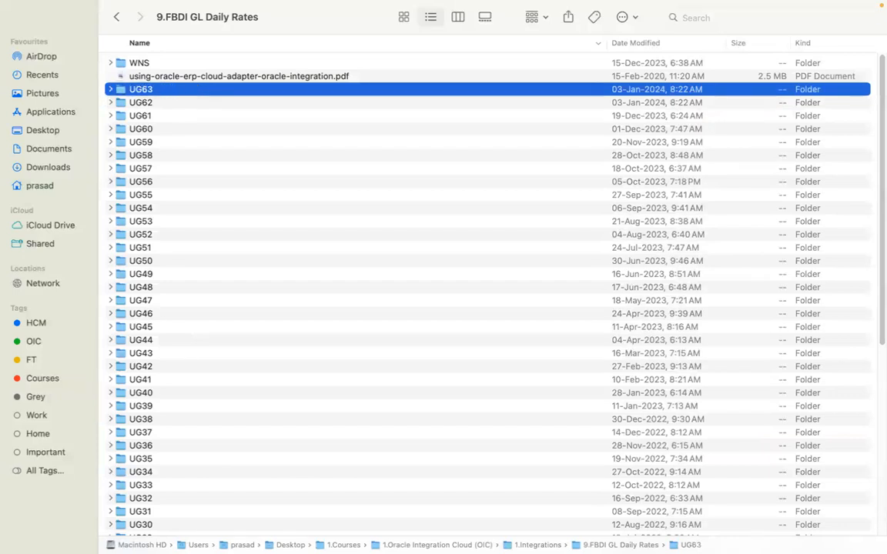
- Open the UG63 folder and try selecting the items from GlDailyRatesInterfaceNonFBDI.csv through Scenario1
double_click(112, 85)
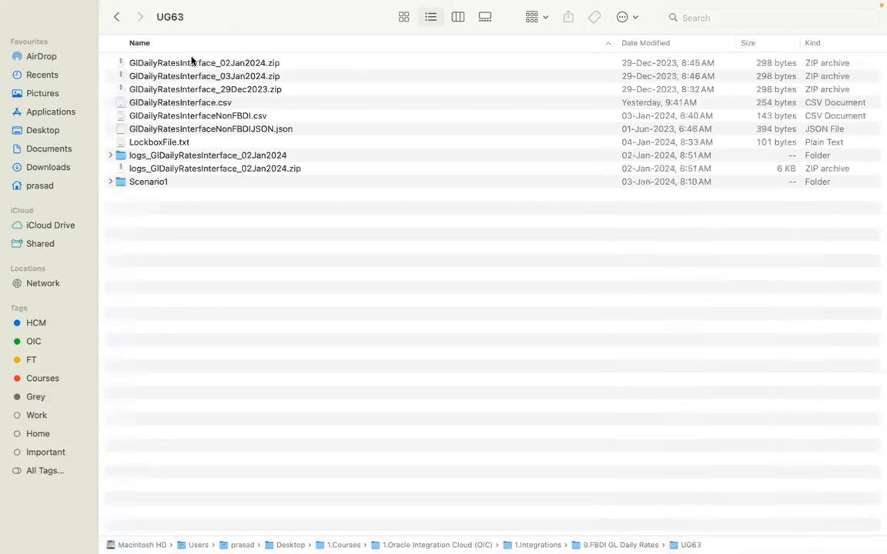
left_click(233, 116)
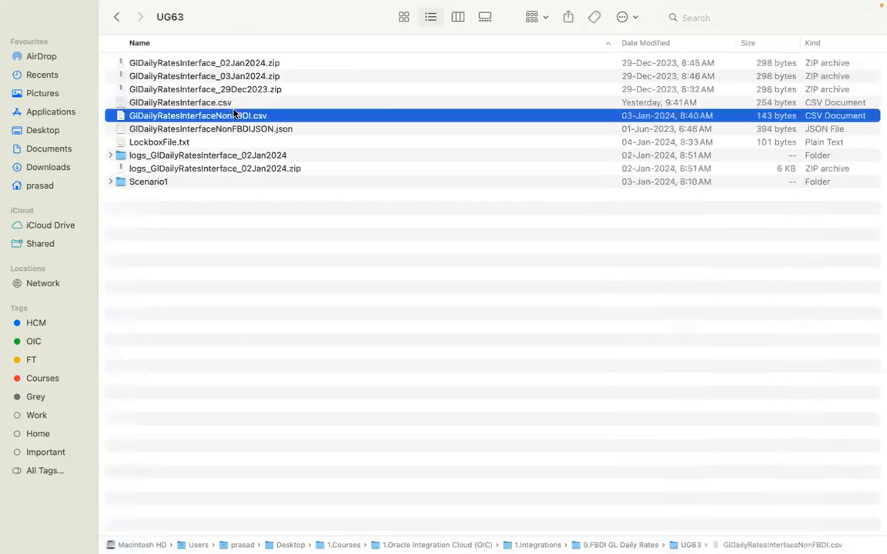
left_click(263, 157, "shift")
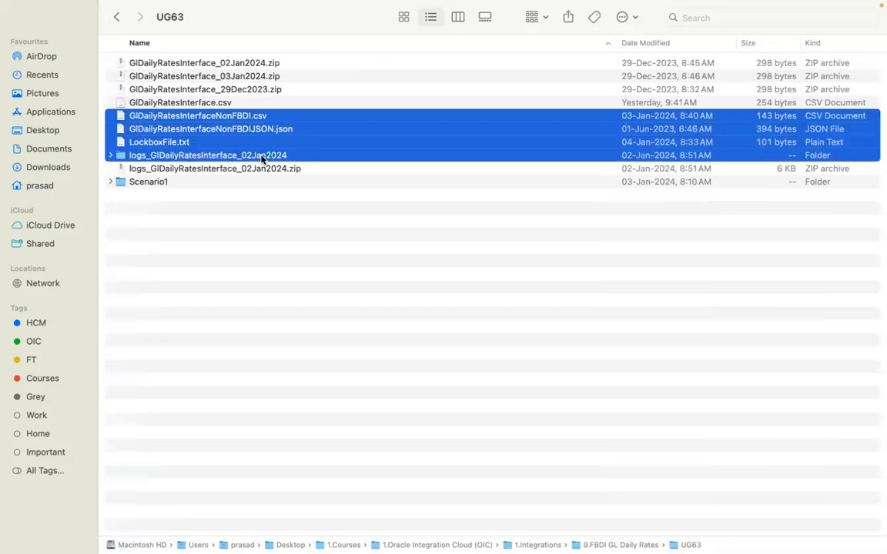
right_click(262, 159)
left_click(229, 187)
left_click(228, 186, "shift")
right_click(229, 186)
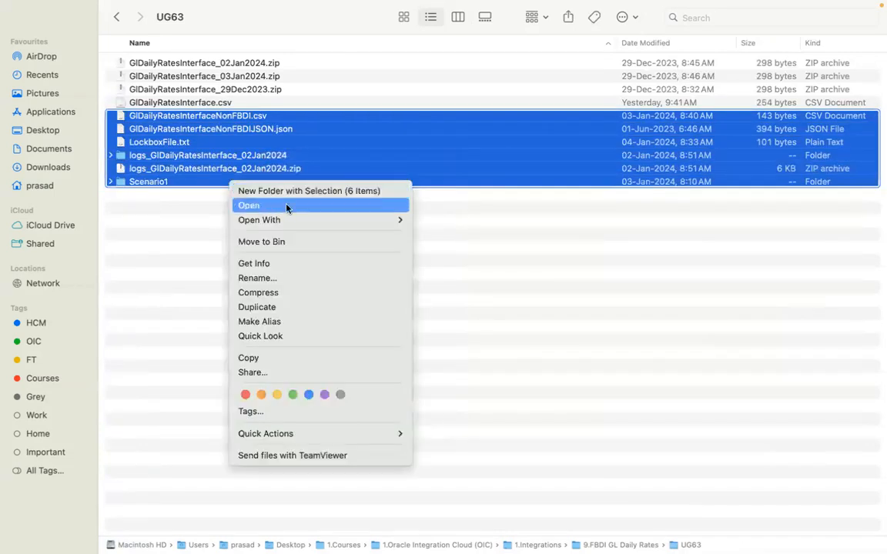
left_click(220, 176)
left_click(187, 194)
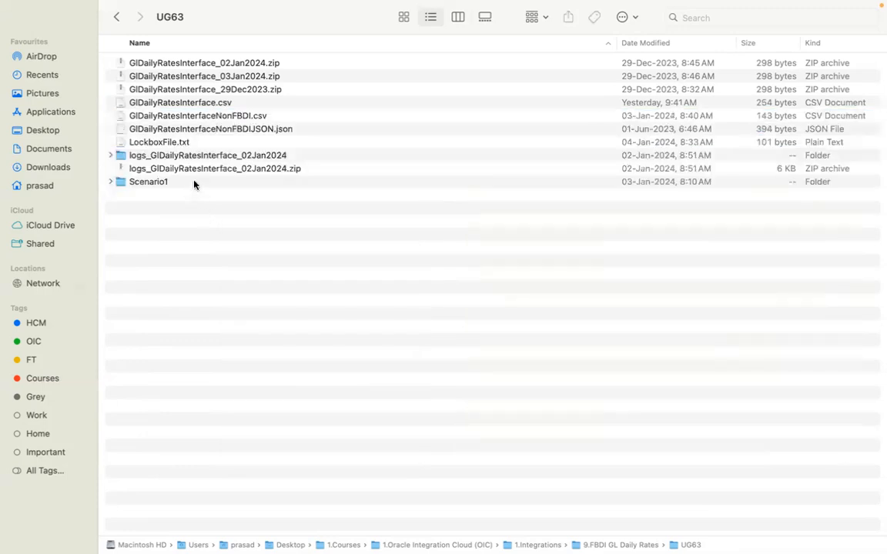
- Delete the six items from GlDailyRatesInterfaceNonFBDI.csv through Scenario1 in the UG63 folder
double_click(194, 182)
left_click(117, 17)
left_click(281, 168)
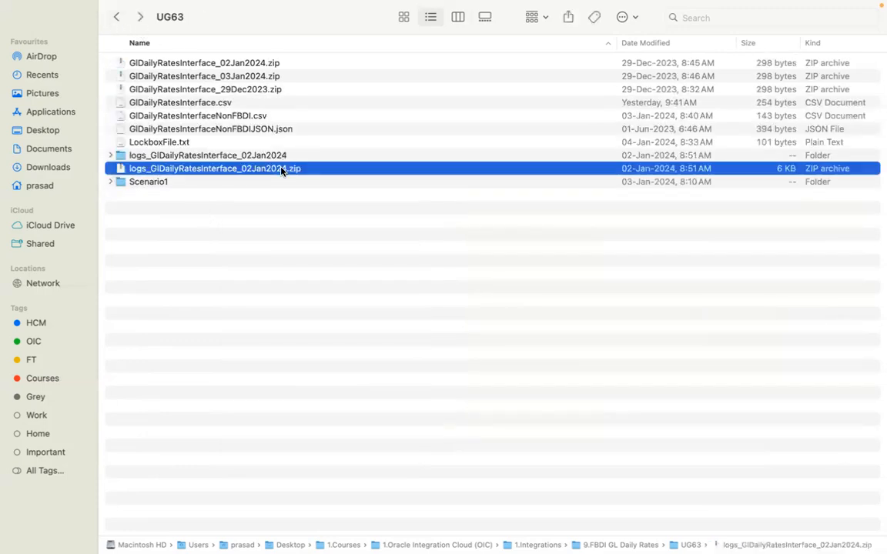
left_click(283, 117, "shift")
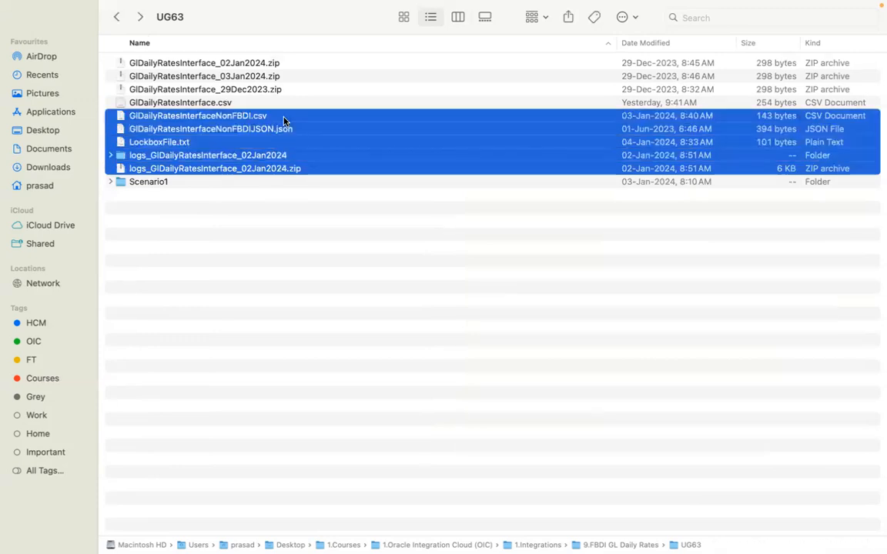
left_click(260, 183, "shift")
left_click(266, 116)
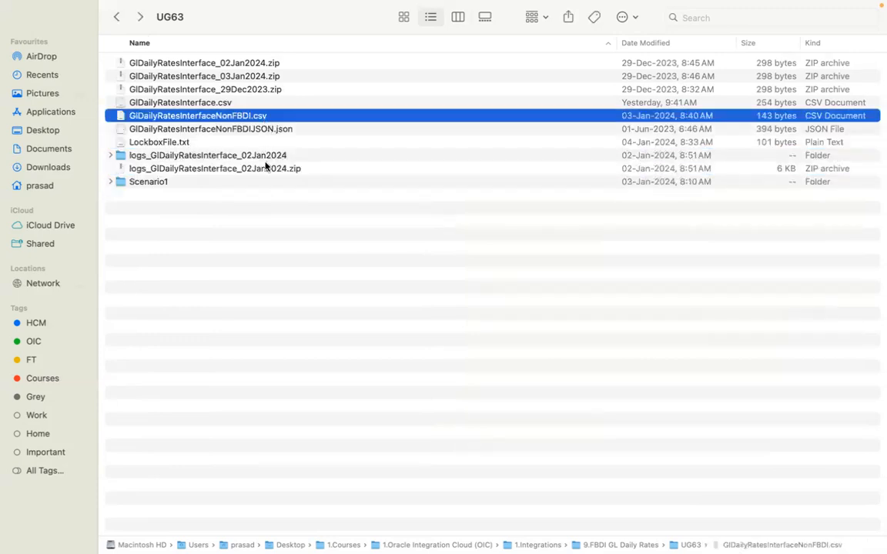
left_click(261, 183, "shift")
right_click(260, 182)
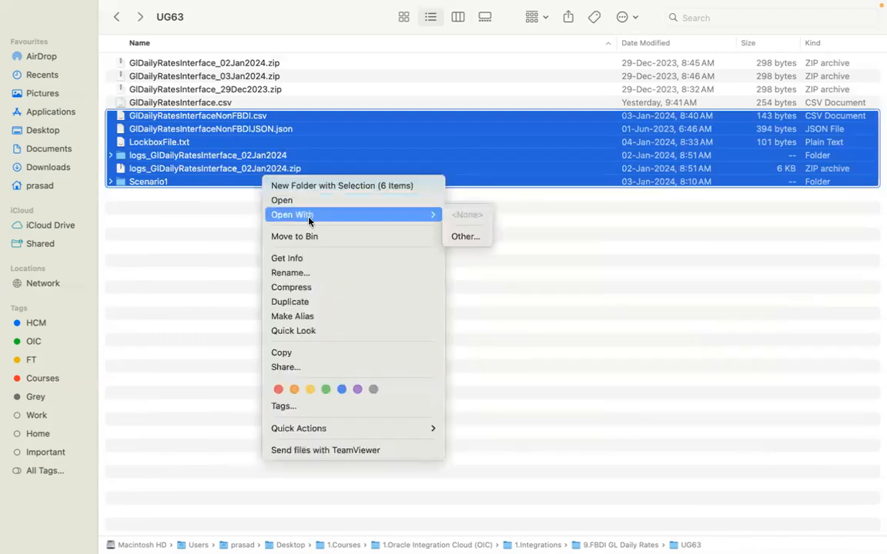
left_click(308, 237)
- Delete GlDailyRatesInterface.csv from the UG63 folder
left_click(263, 101)
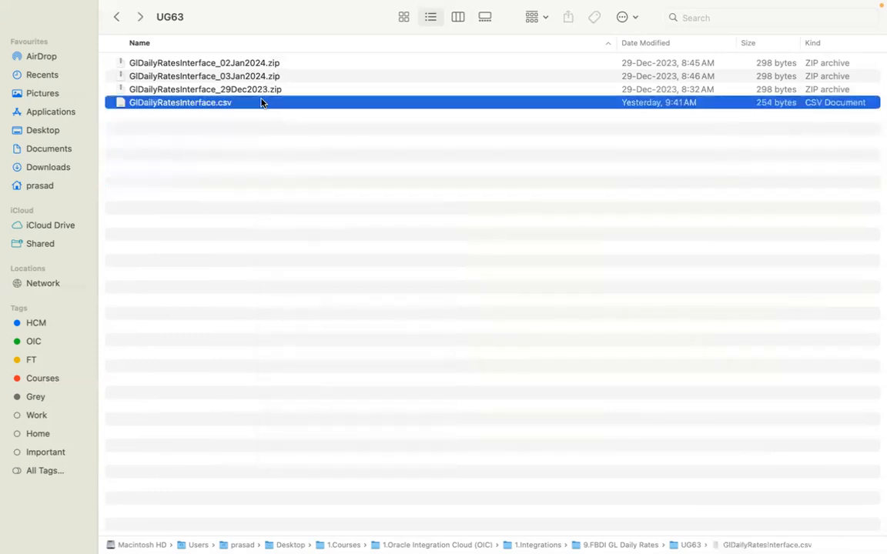
right_click(263, 100)
left_click(312, 144)
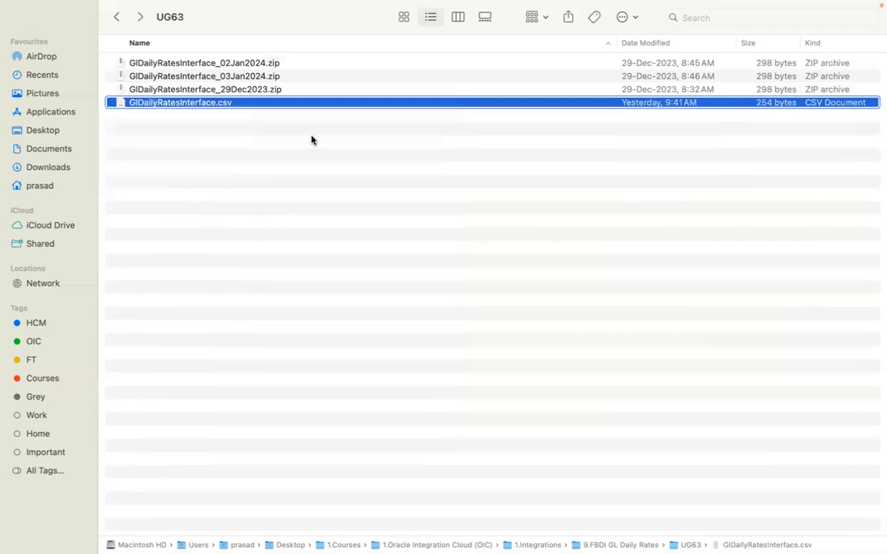
- Delete GlDailyRatesInterface_02Jan2024.zip and GlDailyRatesInterface_29Dec2023.zip, keeping only the 03Jan2024 archive
left_click(249, 89)
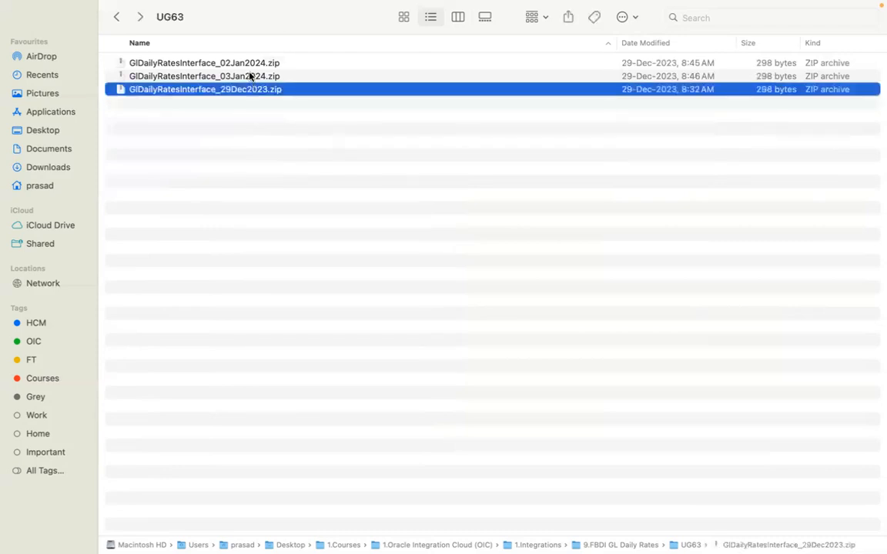
left_click(249, 65, "shift")
left_click(250, 77, "shift")
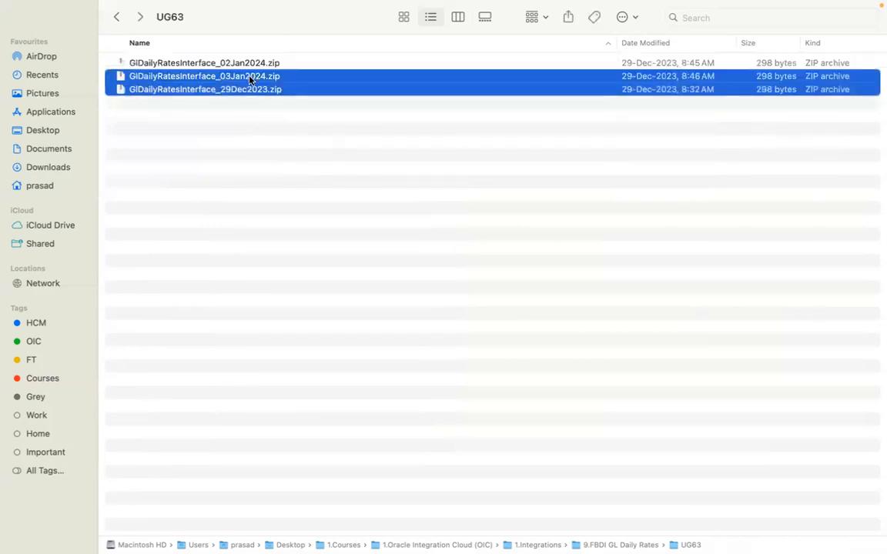
left_click(248, 63, "super")
left_click(249, 77, "super")
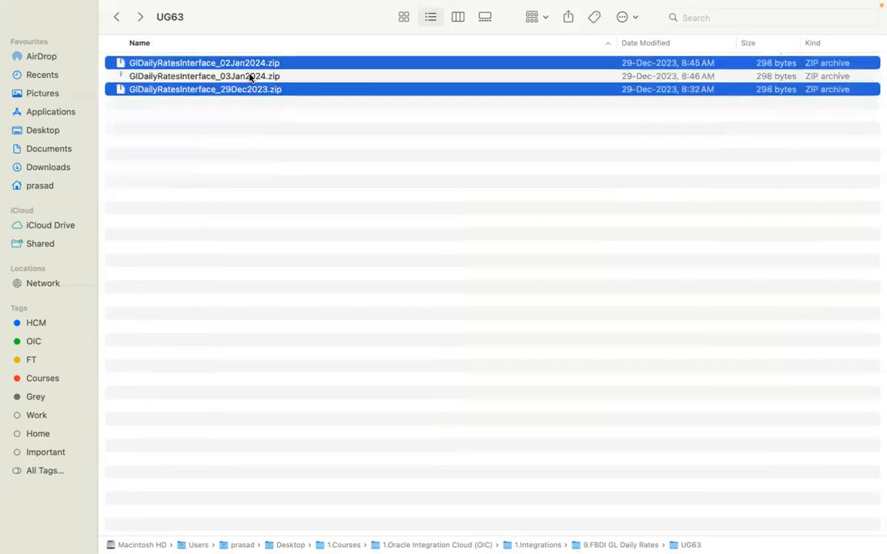
right_click(251, 92)
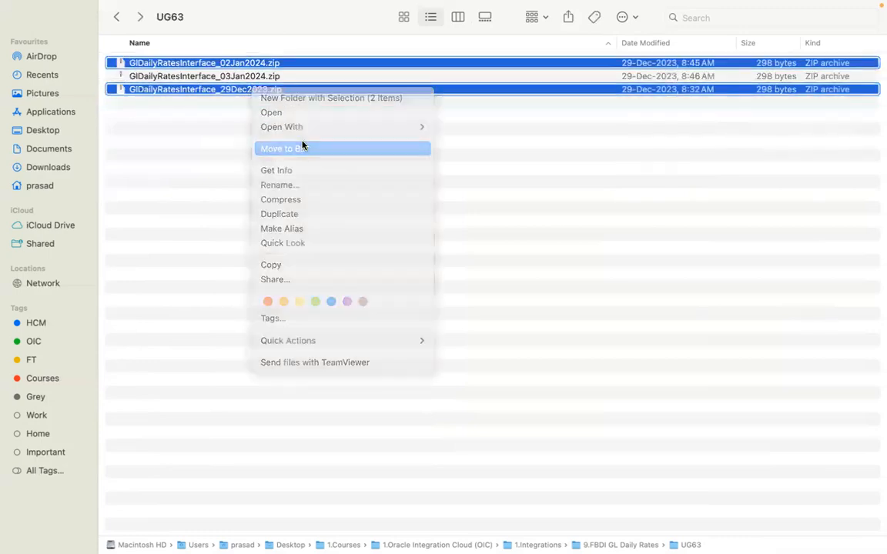
left_click(302, 146)
- Rename the remaining 03Jan2024 archive as GlDailyRatesInterface.zip
left_click(227, 65)
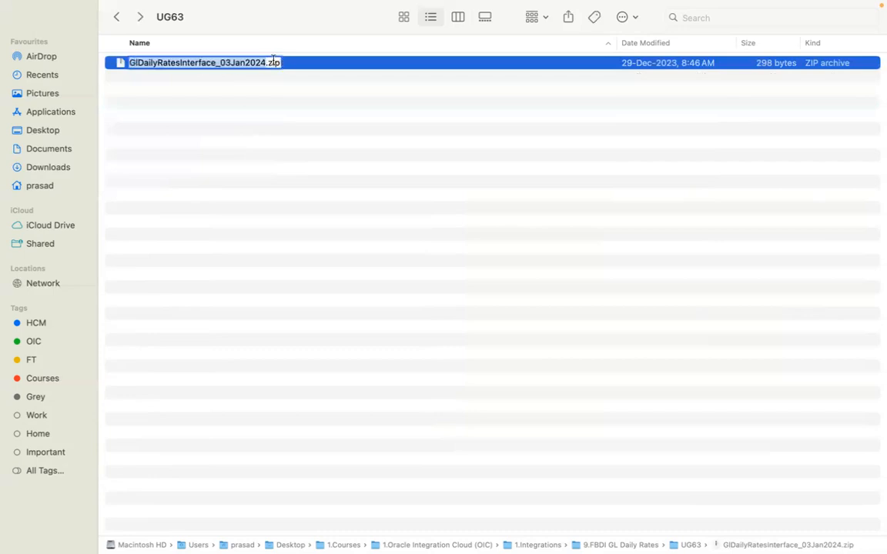
left_click(267, 63)
key("BackSpace")
key("BackSpace")
key("BackSpace")
key("BackSpace")
key("BackSpace")
key("BackSpace")
key("BackSpace")
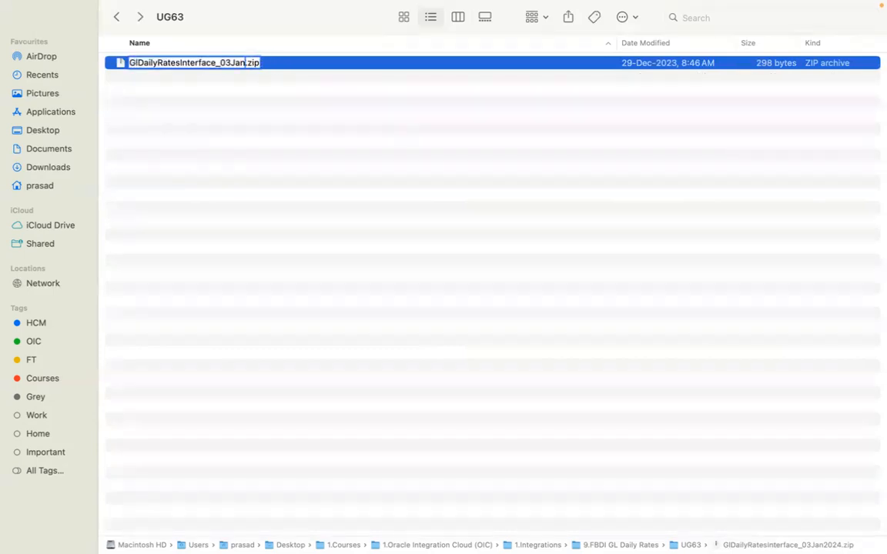
key("BackSpace")
key("BackSpace")
key("BackSpace")
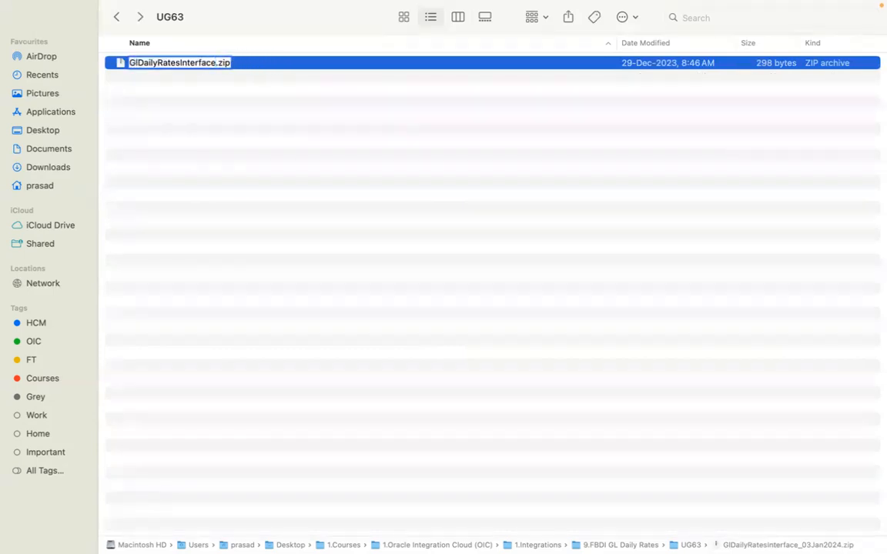
key("Return")
left_click(267, 190)
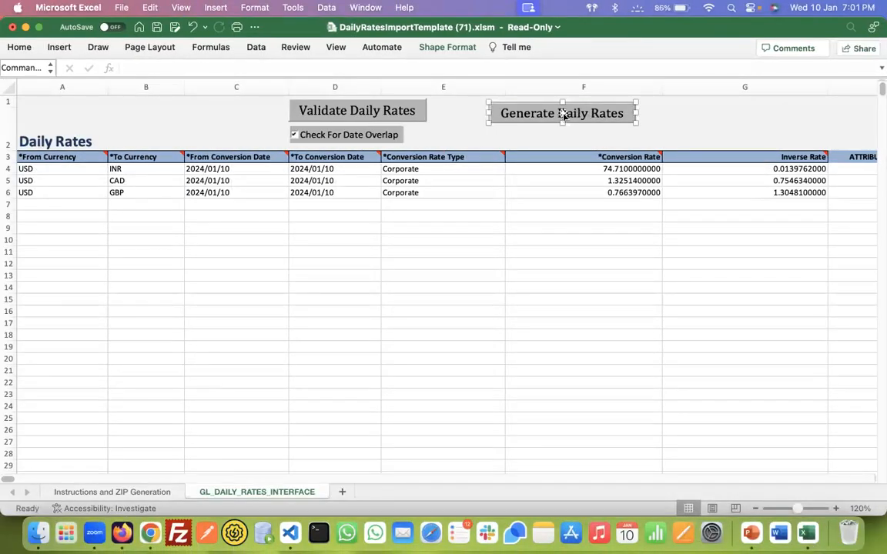
- Extract GlDailyRatesInterface.zip in the UG63 folder and open the extracted CSV in Visual Studio Code
key("ctrl+Right")
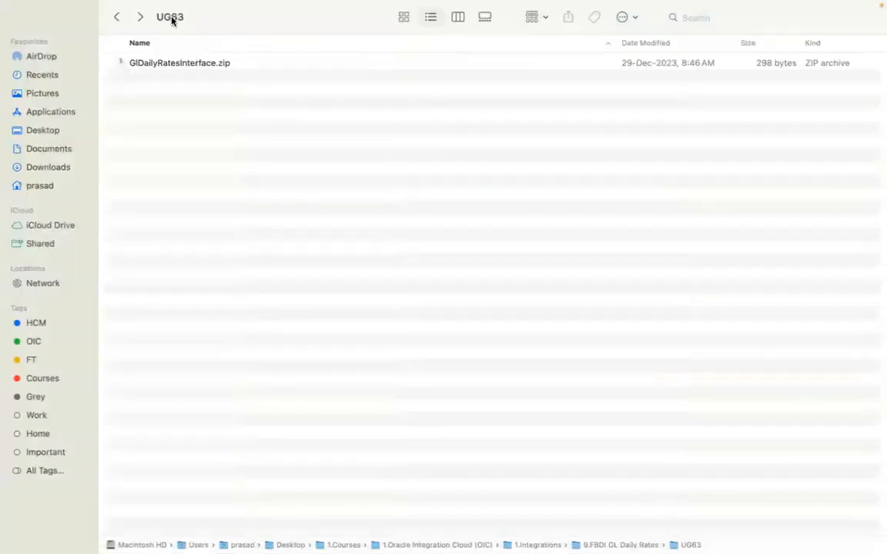
left_click(219, 66)
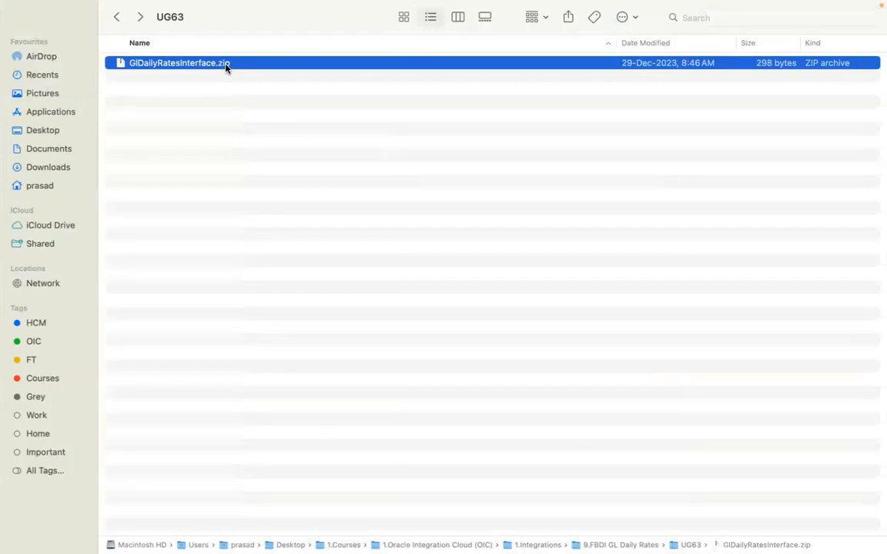
double_click(226, 66)
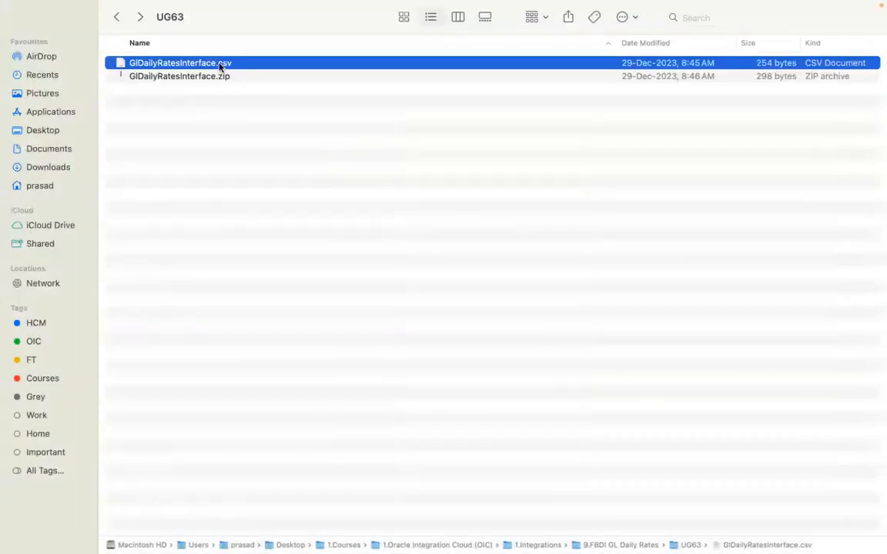
right_click(220, 67)
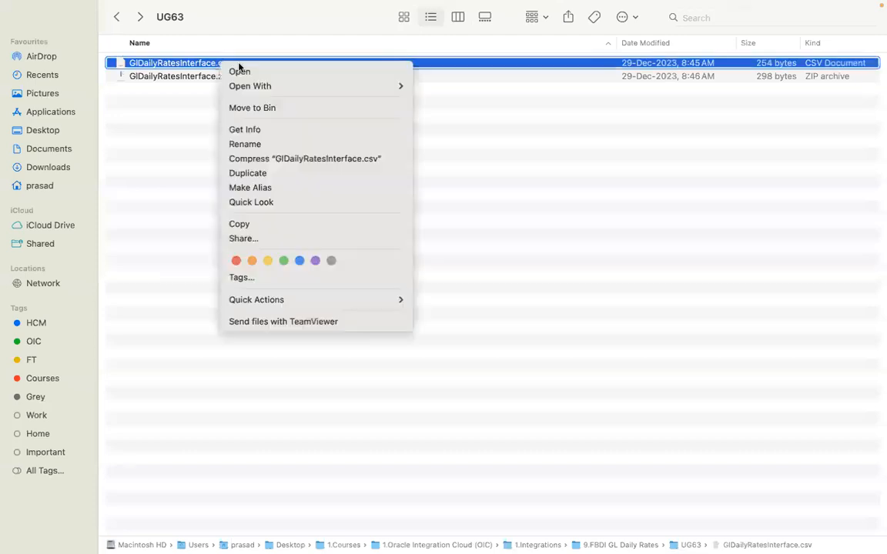
mouse_move(367, 86)
left_click(465, 196)
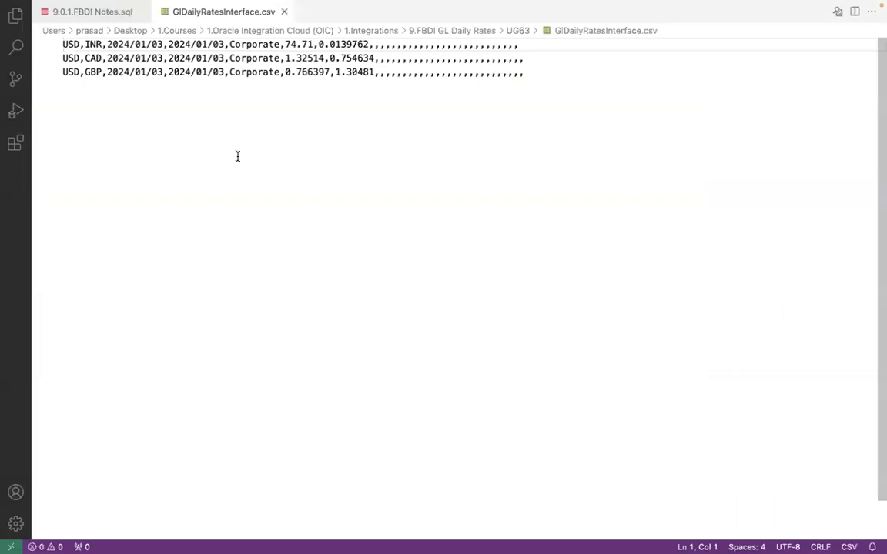
- Switch to Excel and review the rate rows A4:G6 on the GL_DAILY_RATES_INTERFACE sheet
key("ctrl+Left")
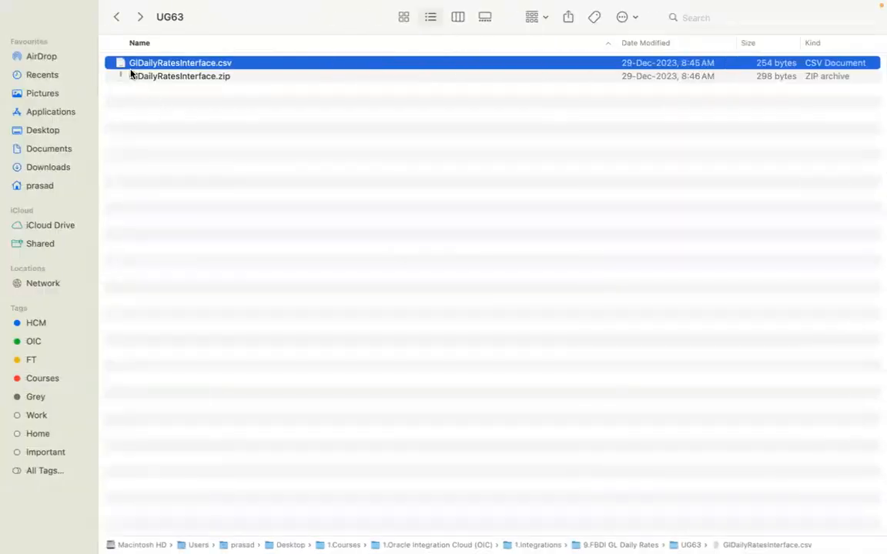
key("ctrl+Right")
key("super+Tab")
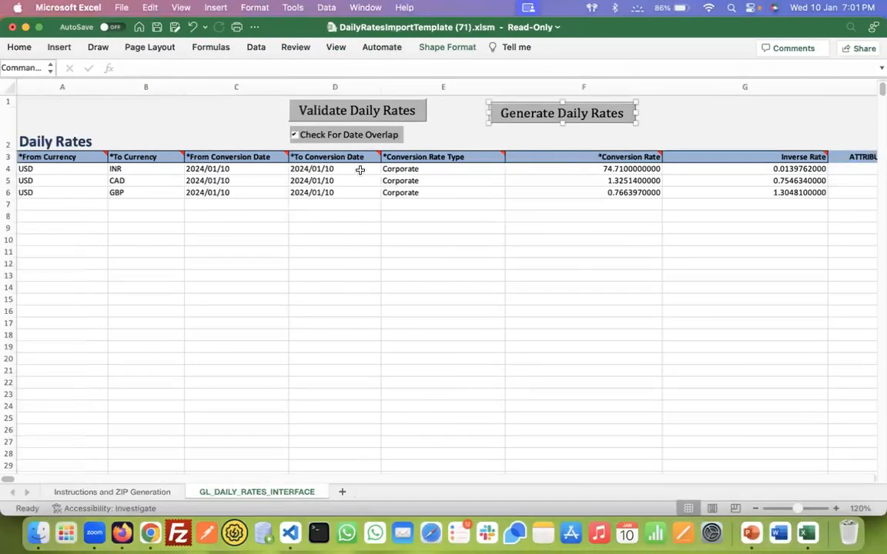
left_click(66, 164)
left_click(804, 194, "shift")
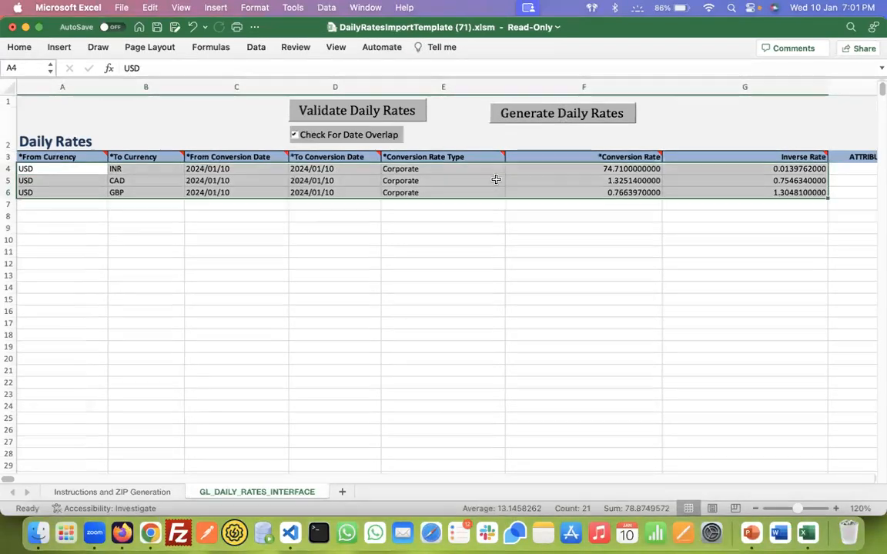
left_click(544, 168)
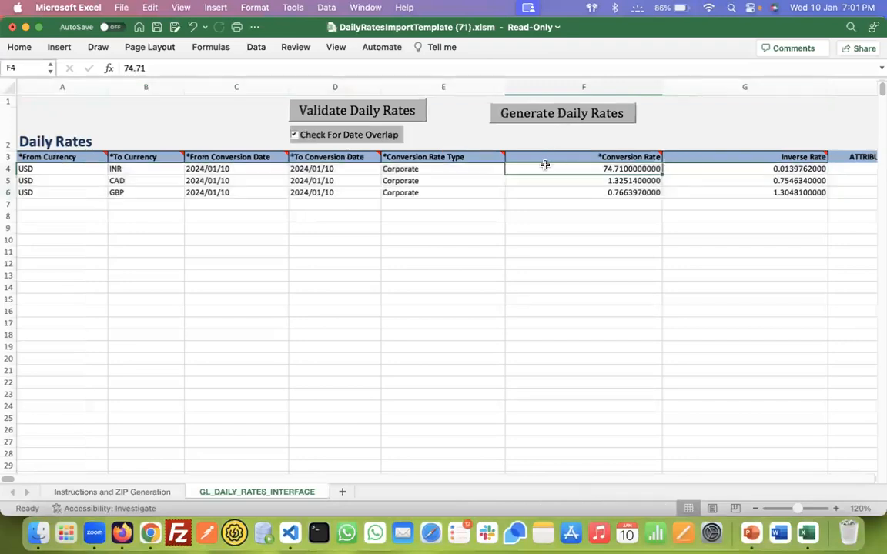
left_click(78, 169)
left_click(812, 195, "shift")
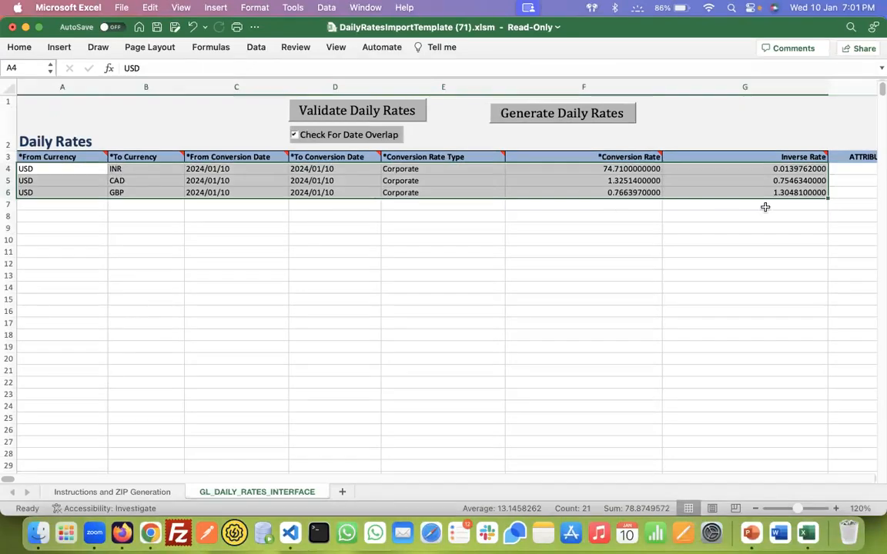
- Compare the rows of GlDailyRatesInterface.csv in Visual Studio Code with the daily rates in the Excel template
key("ctrl+Right")
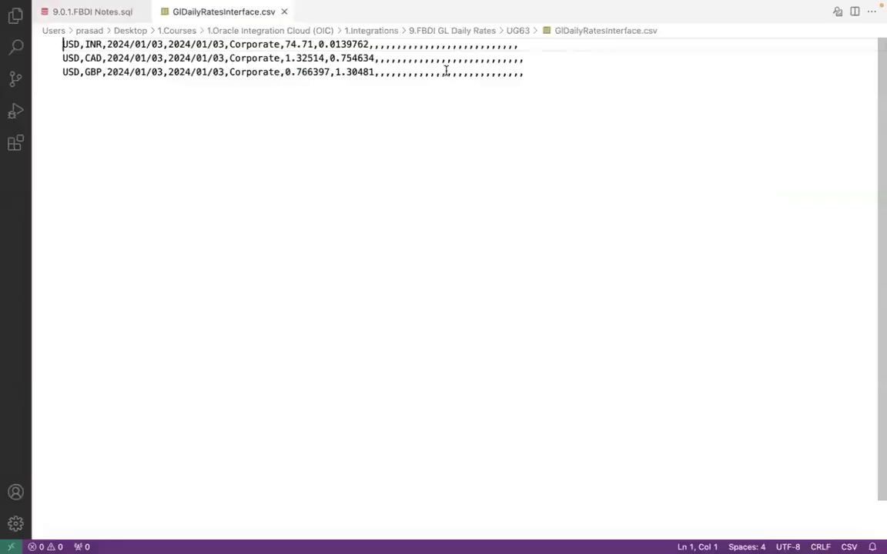
left_click(531, 68, "shift")
left_click(531, 68)
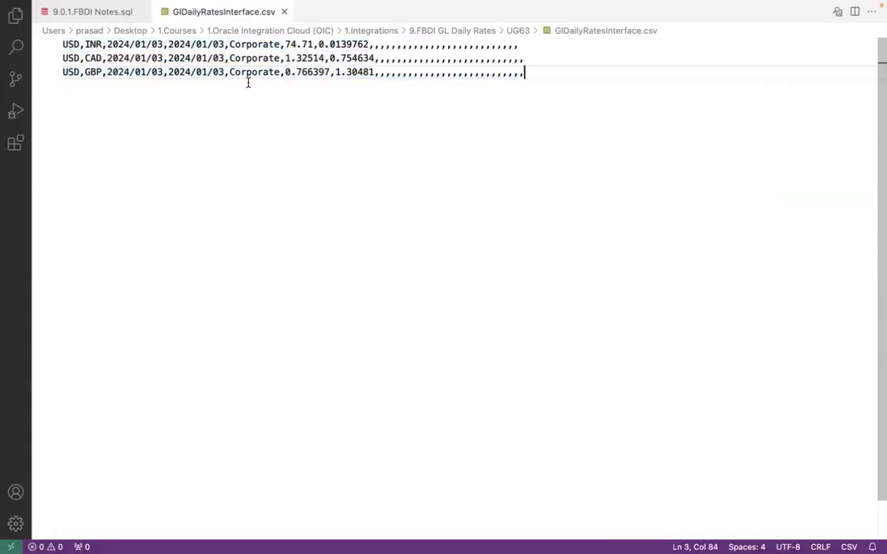
key("ctrl+Left")
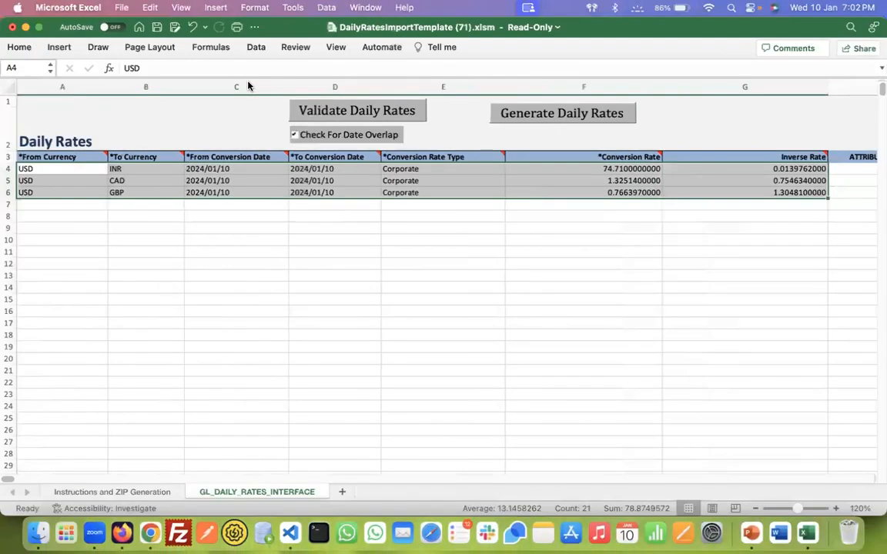
left_click(89, 169)
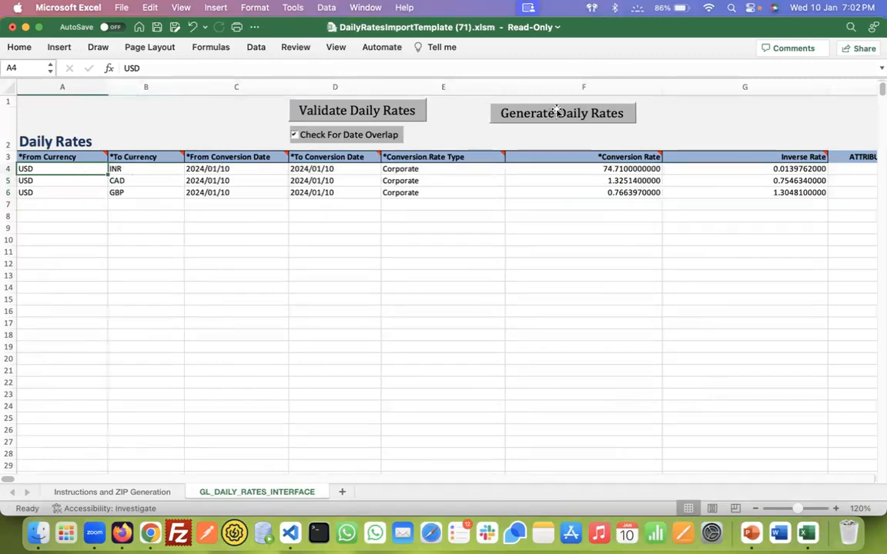
- Switch to Finder and check the GlDailyRatesInterface CSV and ZIP files in the UG63 folder
key("ctrl+Right")
key("super+Tab")
key("super+Tab")
key("super+Tab")
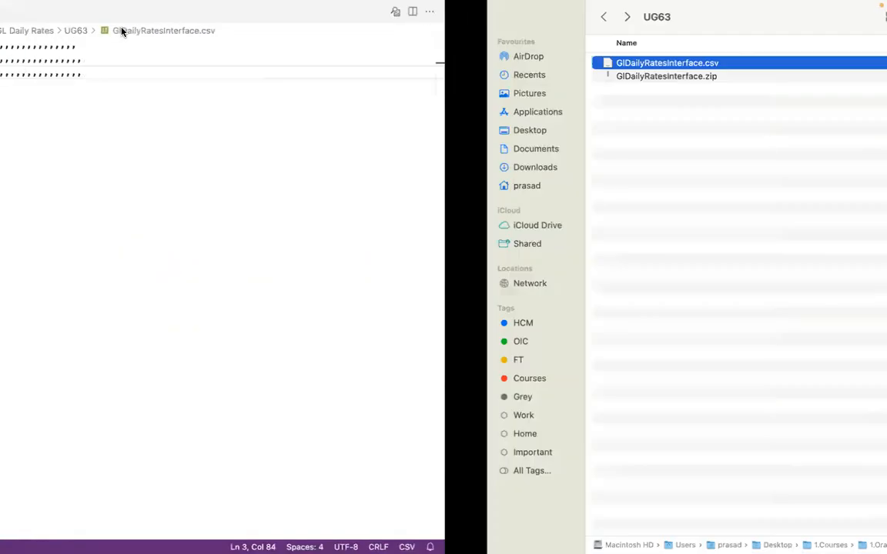
left_click(192, 76)
left_click(202, 65)
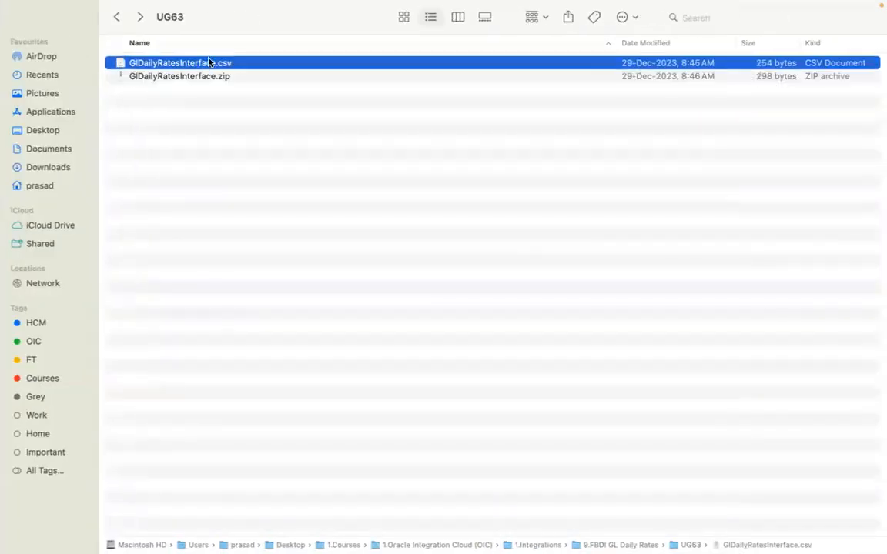
left_click(201, 76)
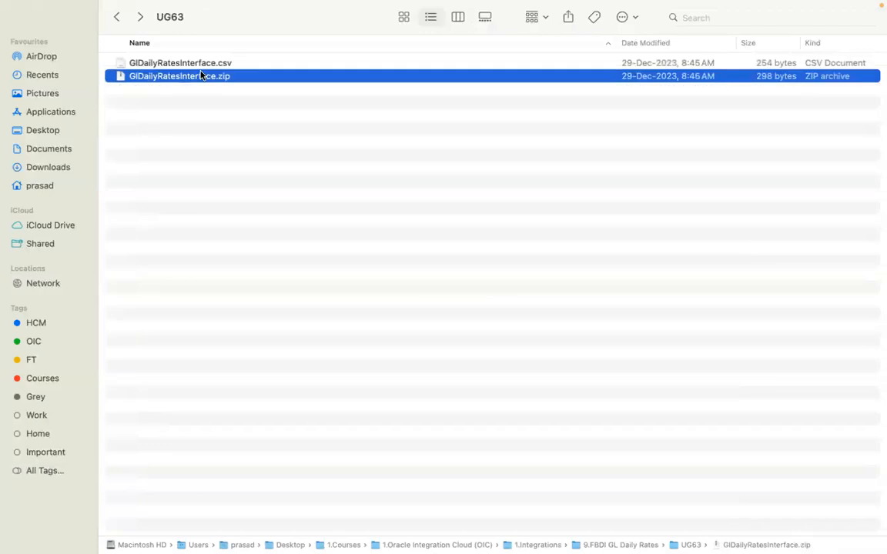
- Switch to Excel and try to run Generate Daily Rates again
key("super+Tab")
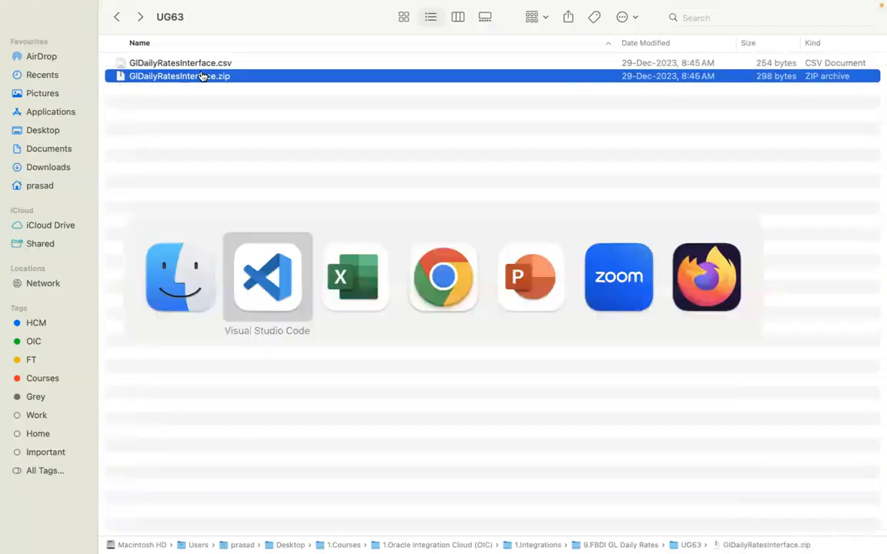
key("super+Tab")
left_click(546, 110)
- Switch to Visual Studio Code and find every 2024/01/03 date in GlDailyRatesInterface.csv
key("super+Tab")
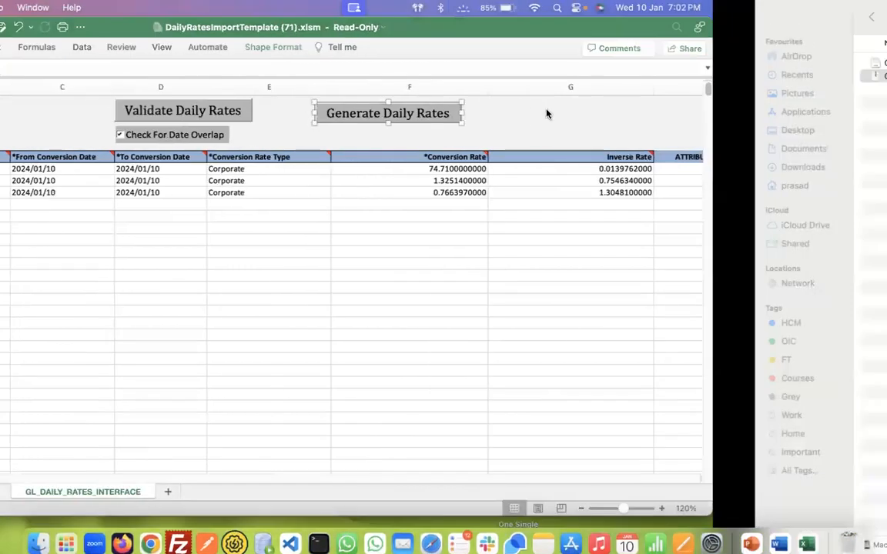
key("super+Tab")
key("super+Tab")
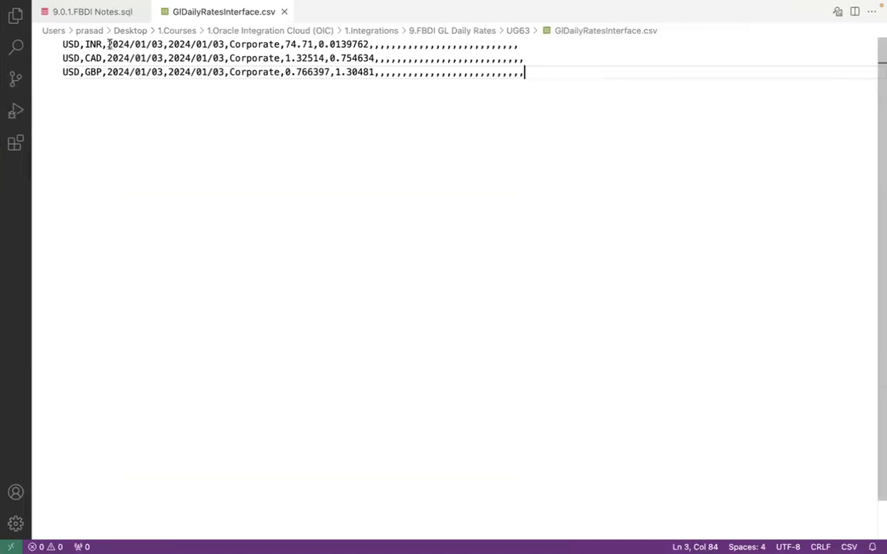
left_click(107, 44)
left_click(158, 43, "shift")
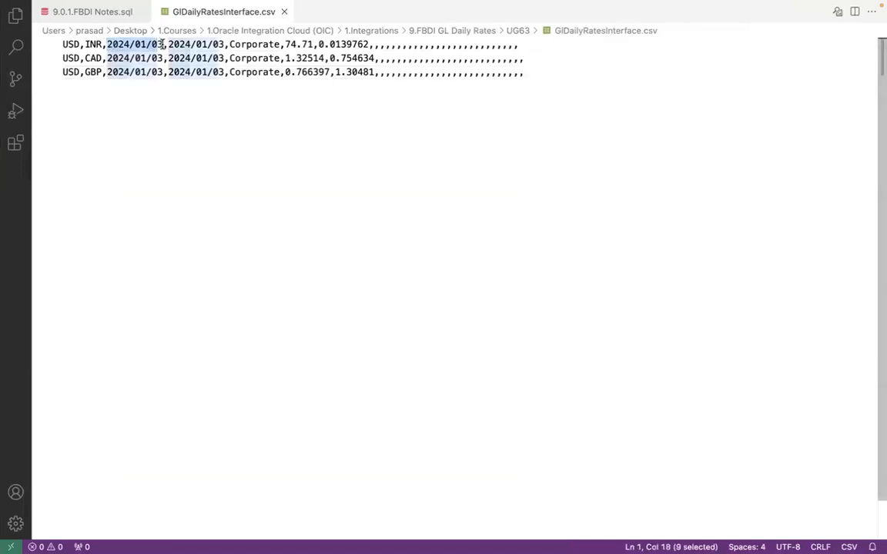
key("super+f")
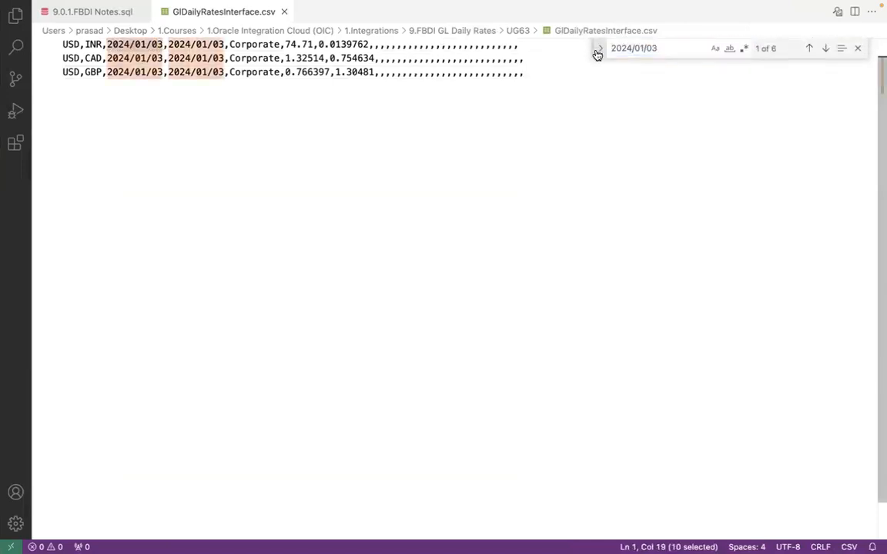
- Replace all the matched dates with 2024/01/10 and save the CSV file
left_click(599, 54)
key("super+v")
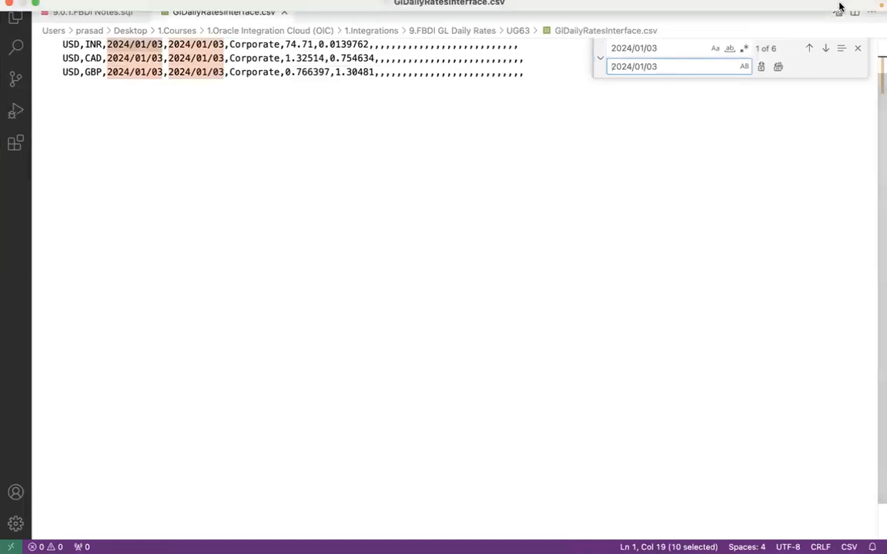
key("BackSpace")
key("BackSpace")
type("1")
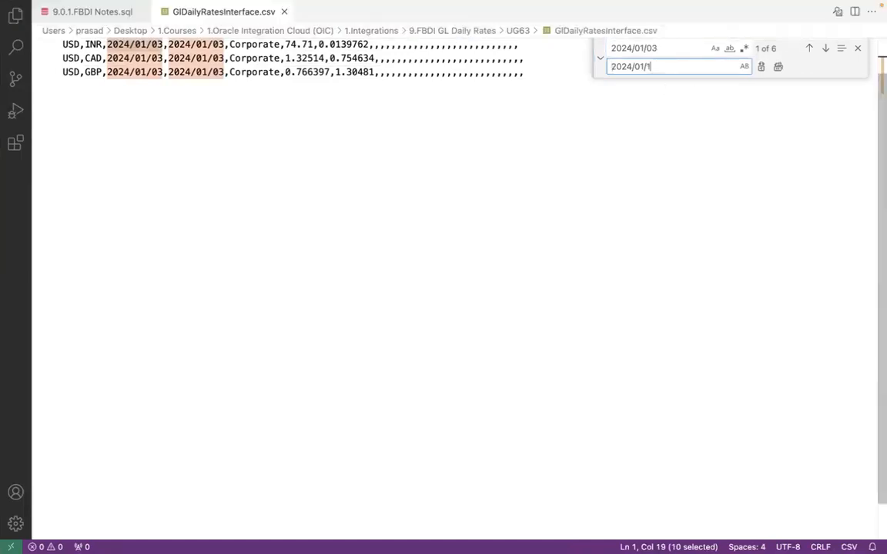
left_click(777, 66)
left_click(857, 48)
key("super+s")
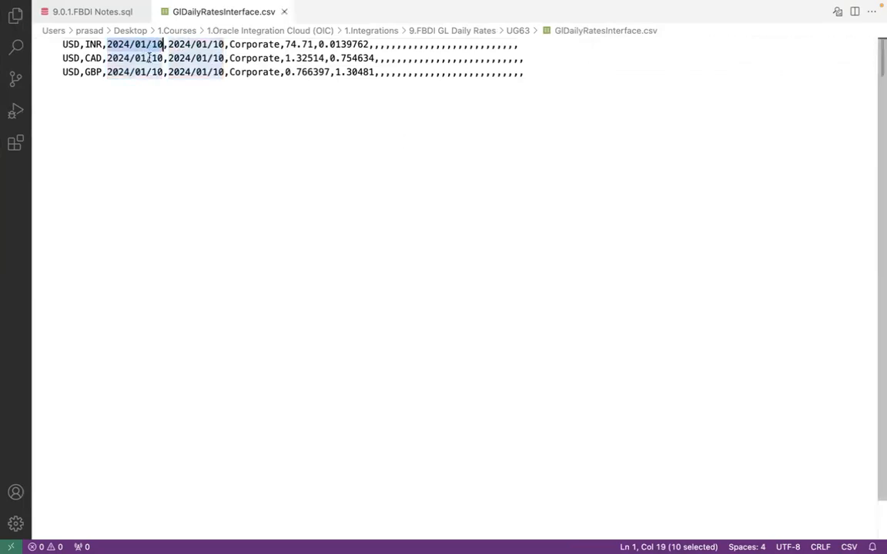
- Switch to Finder and move the old GlDailyRatesInterface.zip in the UG63 folder to the Bin
key("super+Tab")
left_click(205, 66)
left_click(205, 76)
right_click(207, 75)
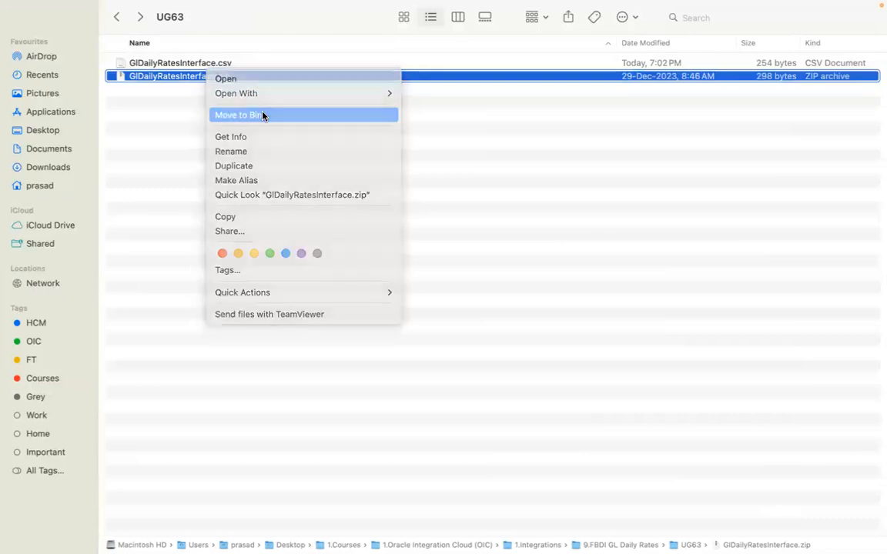
left_click(262, 116)
left_click(218, 63)
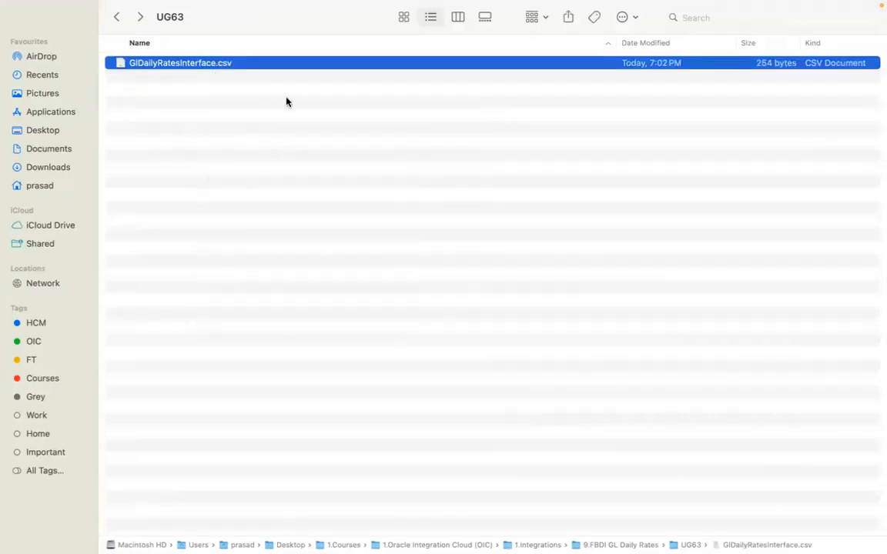
right_click(217, 70)
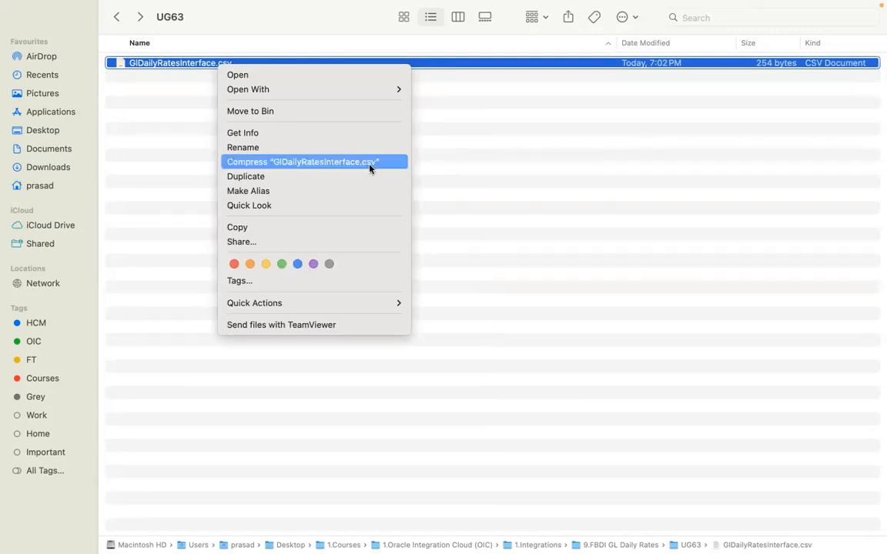
left_click(457, 168)
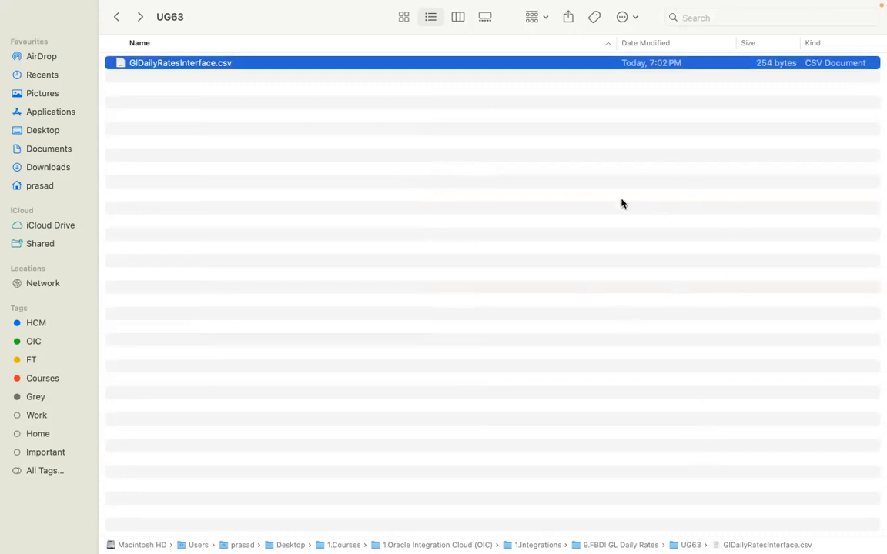
key("super+Tab")
key("super+Tab")
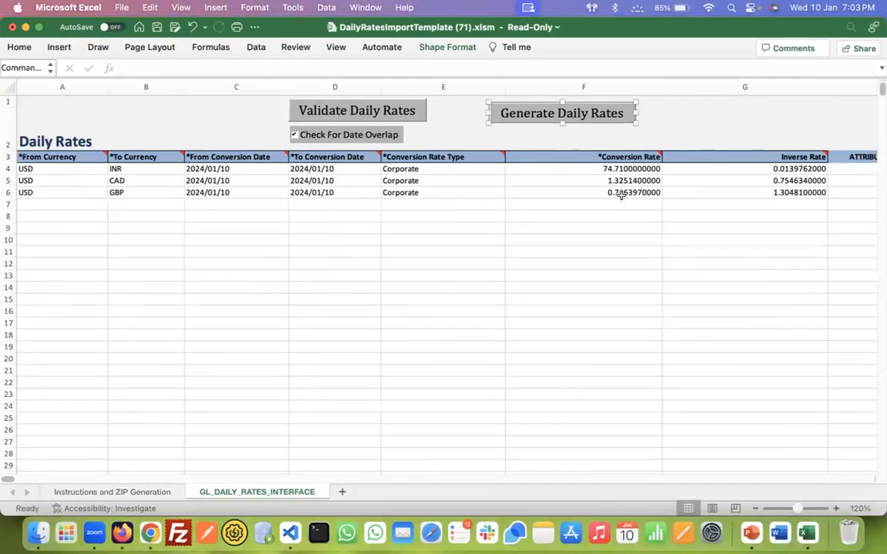
key("super+Tab")
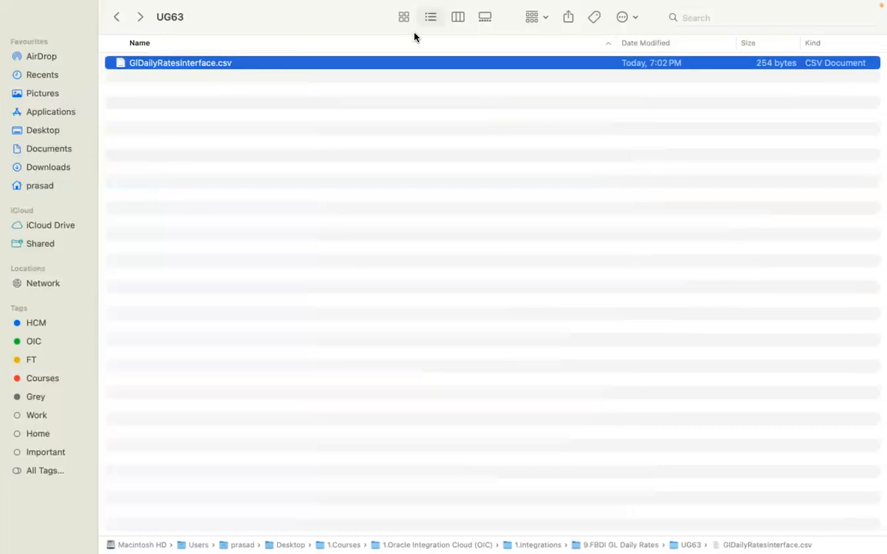
- Narrow the Name column and open a new Terminal window at the UG63 folder
left_click_drag(616, 39, 510, 39)
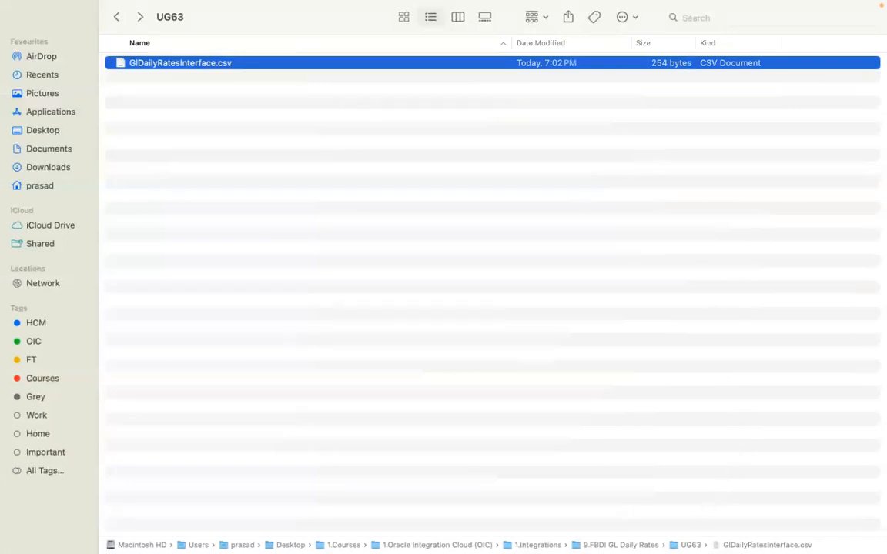
right_click(687, 545)
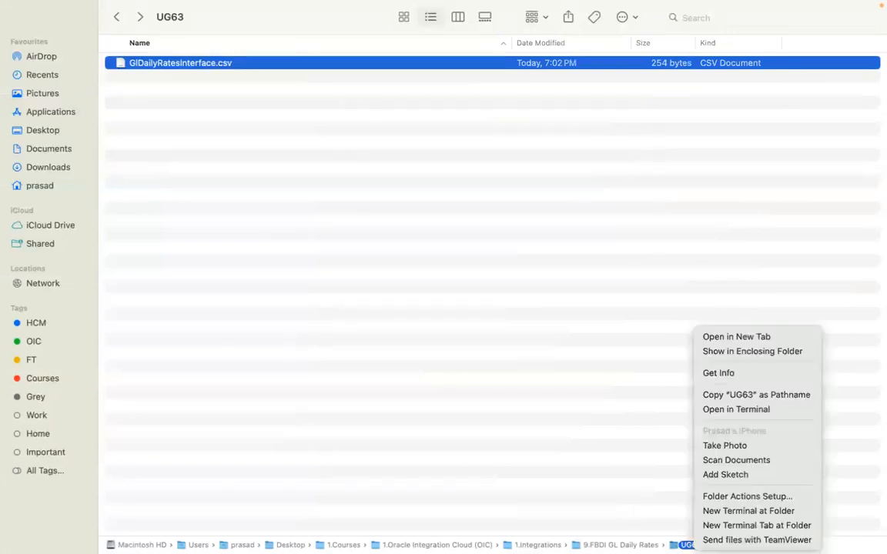
left_click(715, 517)
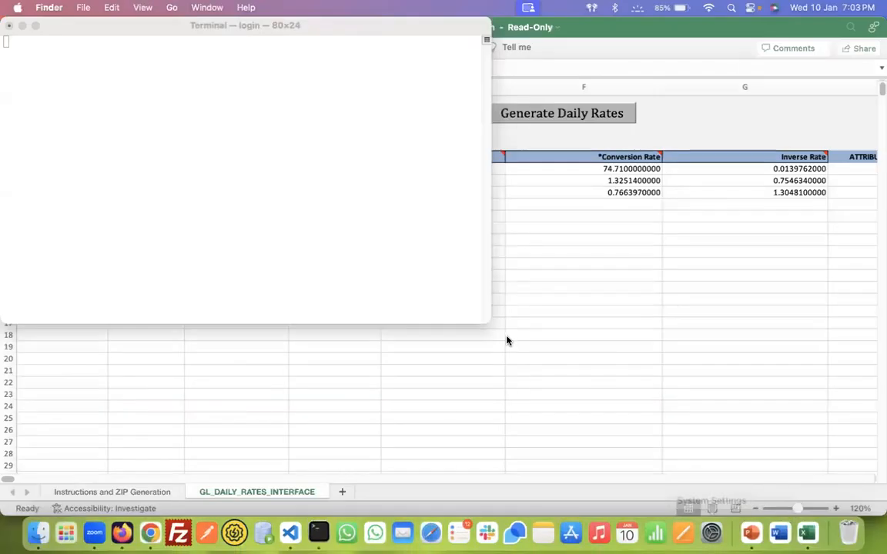
- Recall the earlier zip command for GlDailyRatesInterface_03Jan2024.zip and enlarge the Terminal window
key("Up")
key("Up")
key("Up")
key("Up")
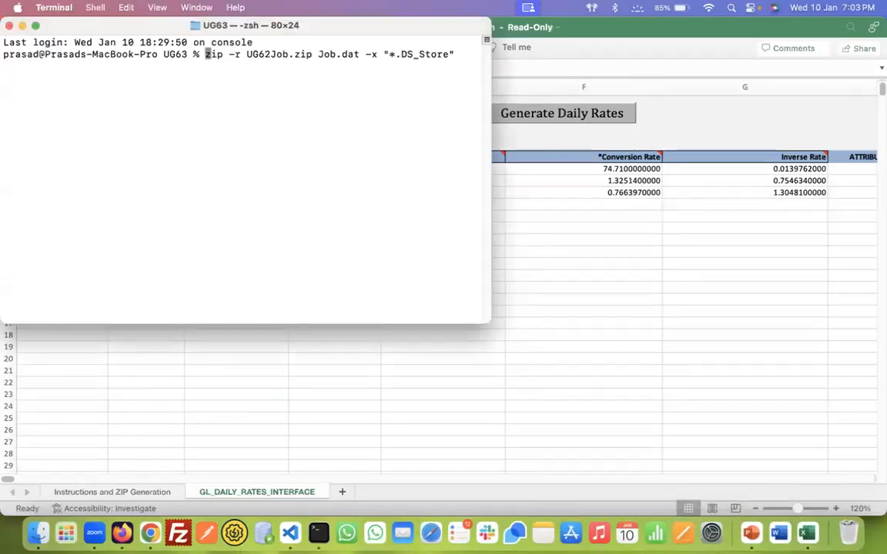
key("Return")
key("Left")
key("Left")
key("Left")
key("Left")
key("Left")
key("Left")
key("Left")
key("Left")
key("Left")
key("Left")
key("Left")
key("Left")
key("Left")
key("Left")
key("Left")
key("Left")
key("Left")
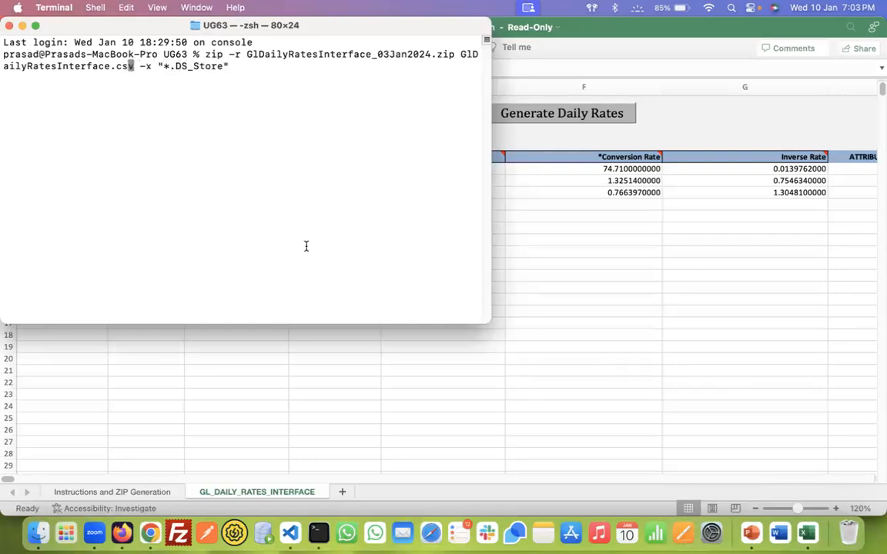
double_click(154, 26)
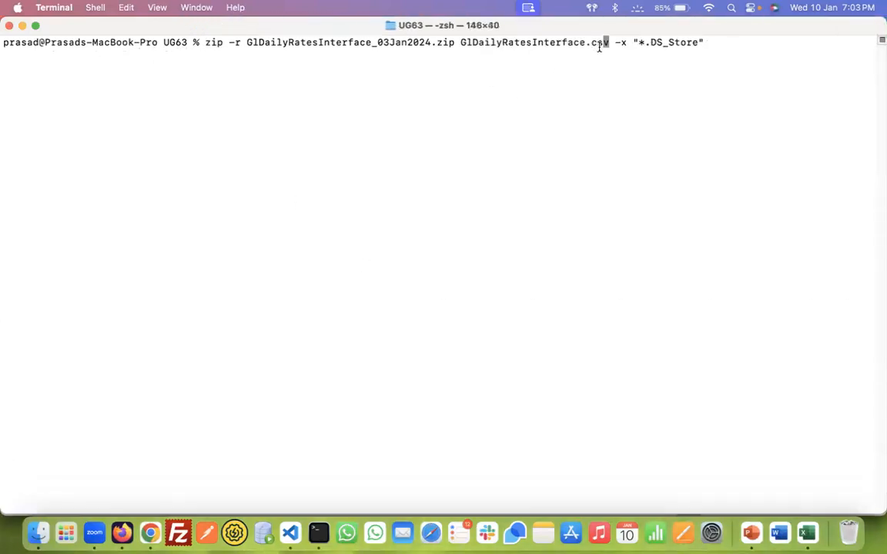
- Change the archive name to GlDailyRatesInterface_10Jan2024.zip and run the zip command on GlDailyRatesInterface.csv
key("Left")
key("Left")
key("Left")
key("Left")
key("Left")
key("Left")
key("Left")
key("Left")
key("Left")
key("Left")
key("Left")
key("Left")
key("Left")
key("Left")
key("Left")
key("Left")
key("Left")
key("Left")
key("Left")
key("Left")
key("Left")
key("Left")
key("Left")
key("Left")
key("Left")
key("Left")
key("Left")
key("Left")
key("Left")
key("Left")
key("Left")
key("Left")
key("Left")
key("Left")
key("Left")
key("Left")
key("BackSpace")
key("BackSpace")
type("10")
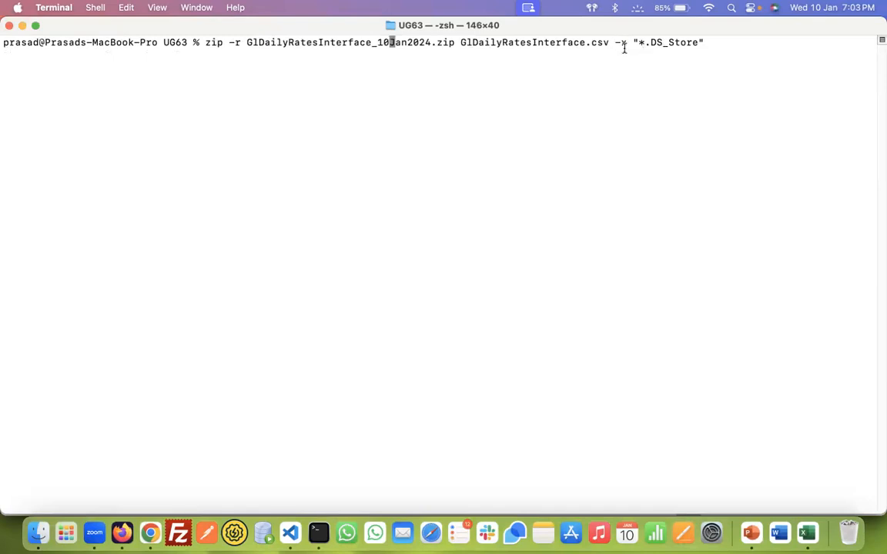
key("Return")
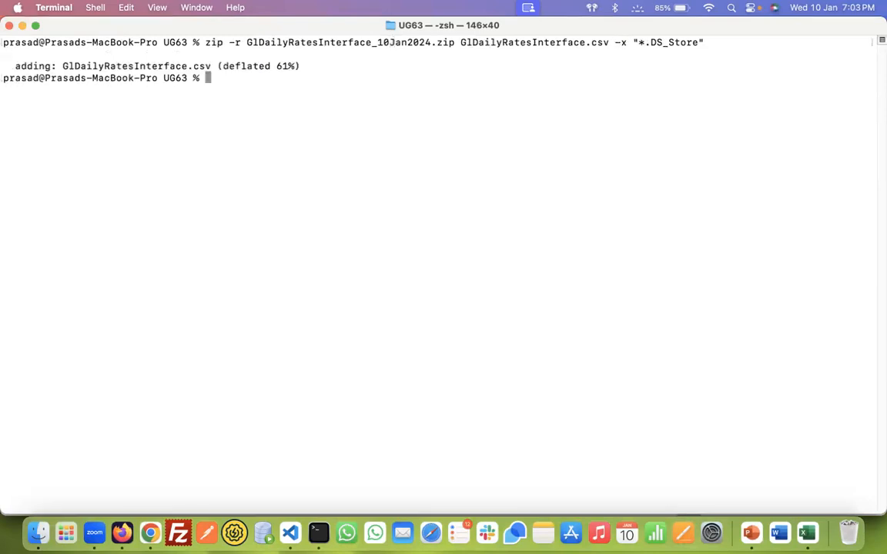
- Switch to Finder and check the new ZIP against the CSV and the zip command, leaving the ZIP selected
left_click(34, 531)
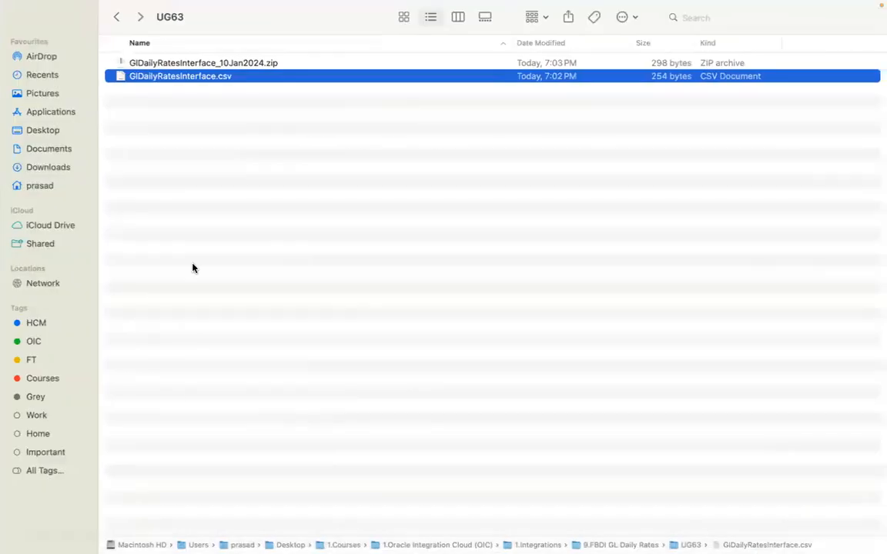
left_click(237, 63)
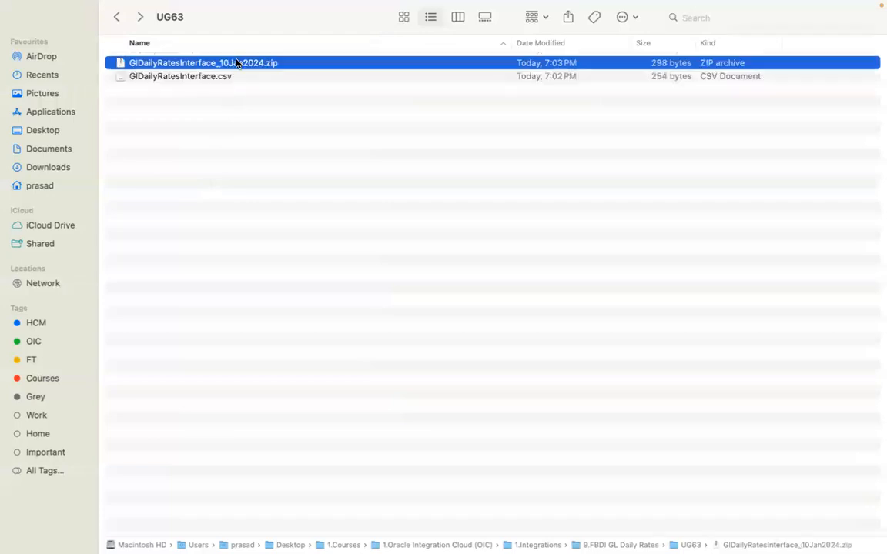
left_click(223, 80)
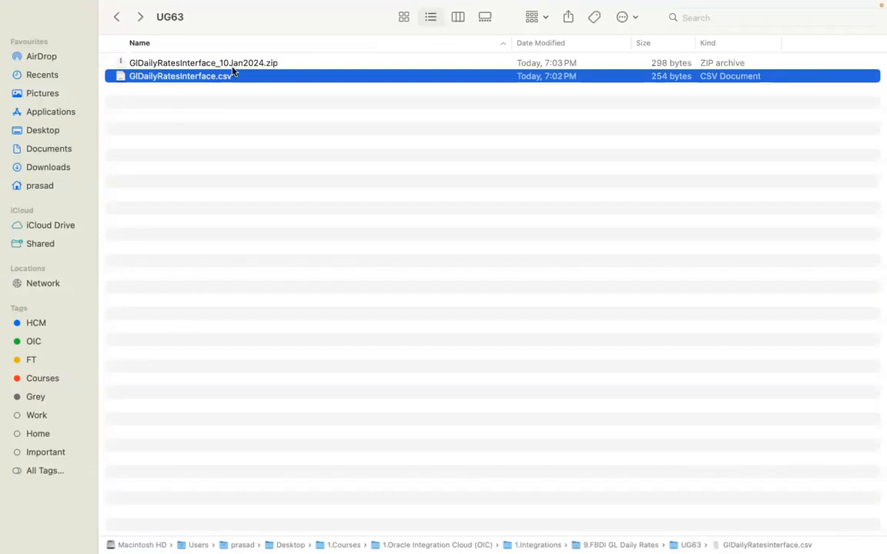
left_click(232, 68)
left_click(224, 78)
key("ctrl+Left")
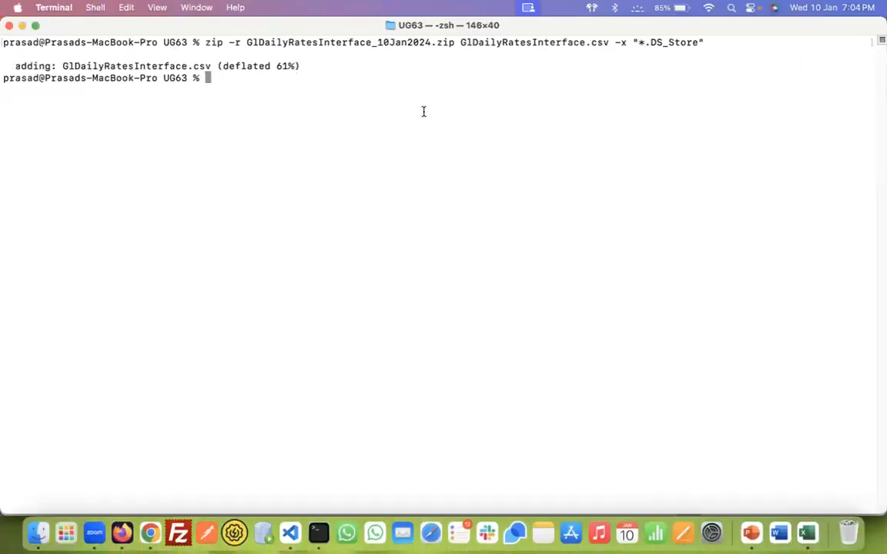
key("ctrl+Right")
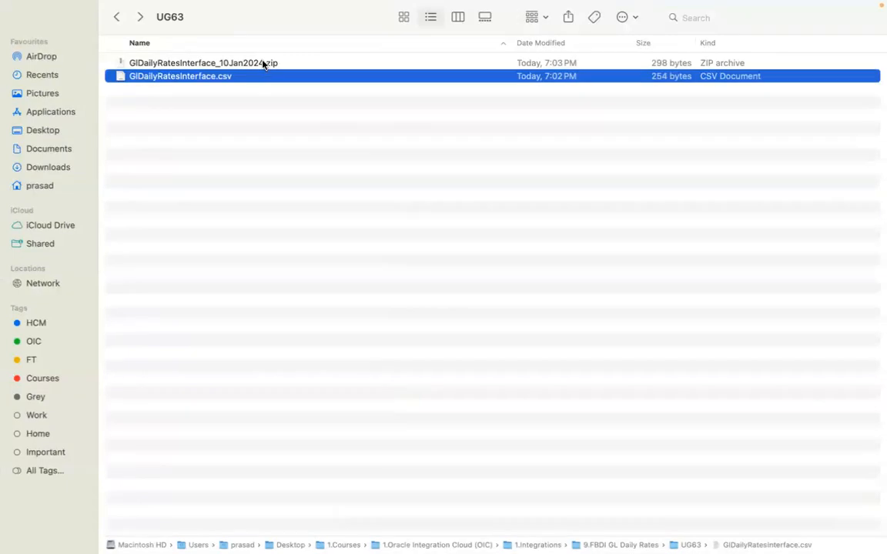
left_click(263, 64)
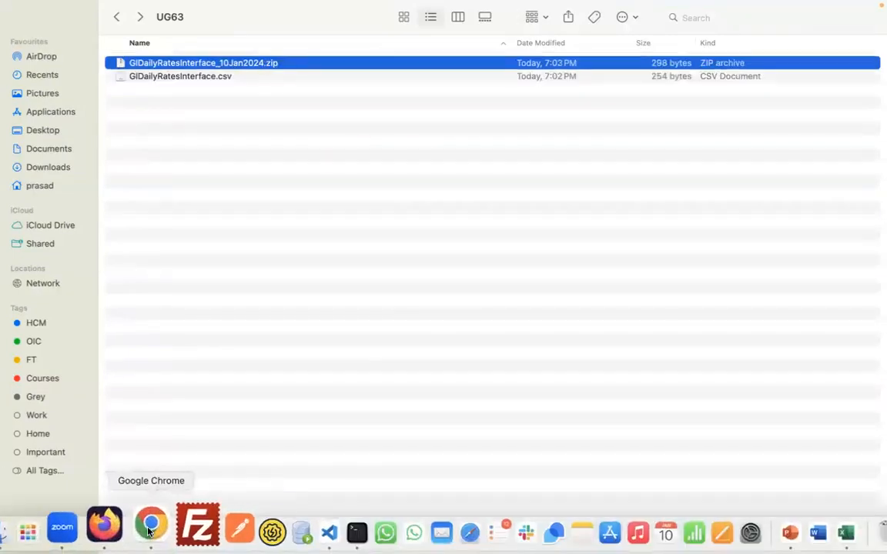
- Switch to Chrome, open the etaq Oracle Fusion home page in a new tab and place it after Manage Daily Rates
left_click(149, 525)
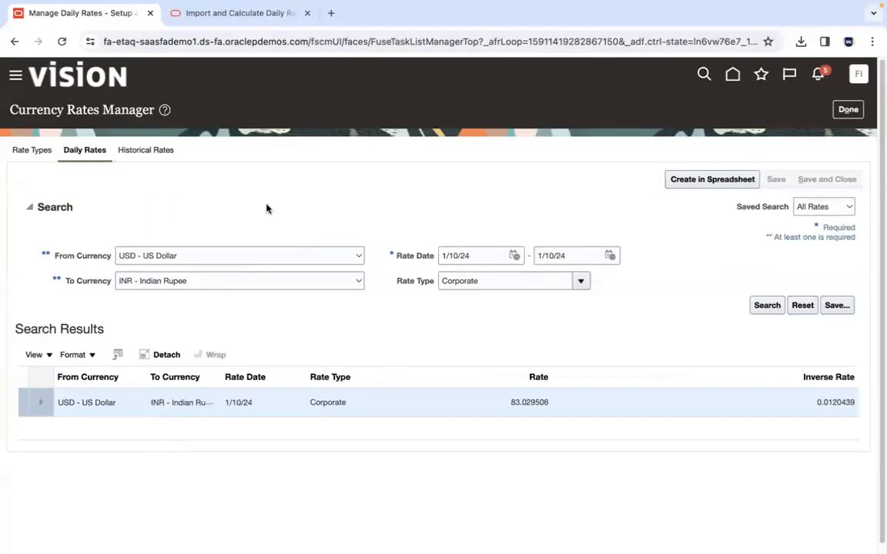
left_click(329, 21)
type("etaq")
key("Return")
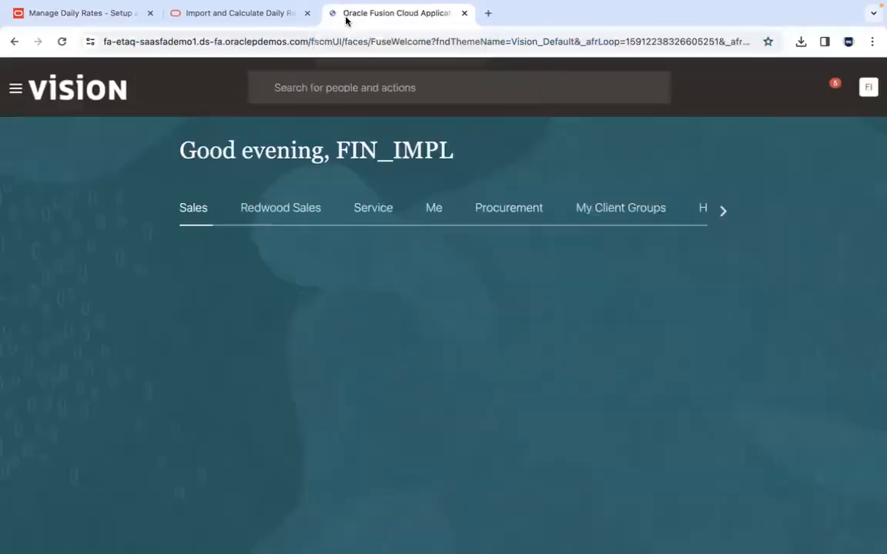
left_click_drag(347, 20, 250, 26)
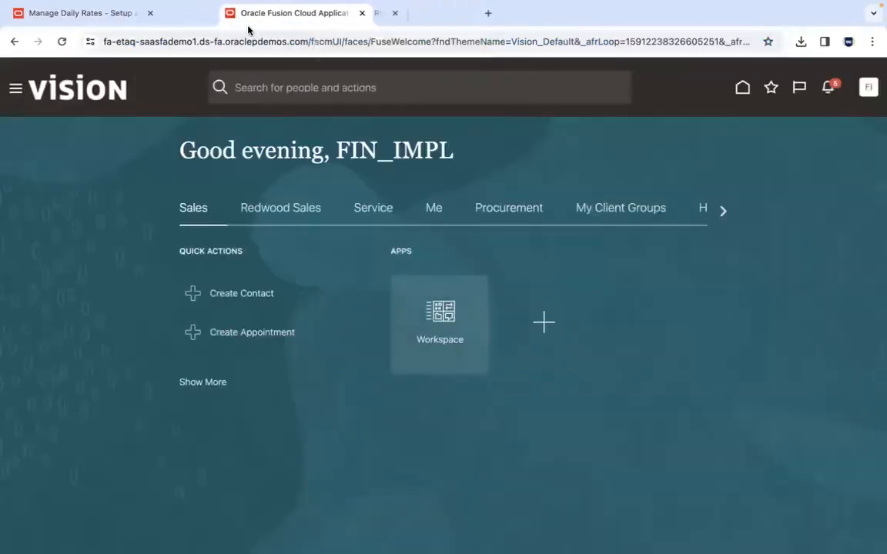
- Open the Scheduled Processes overview from the Fusion home page
left_click(716, 211)
left_click(716, 211)
triple_click(716, 211)
left_click(715, 212)
left_click(716, 212)
left_click(715, 212)
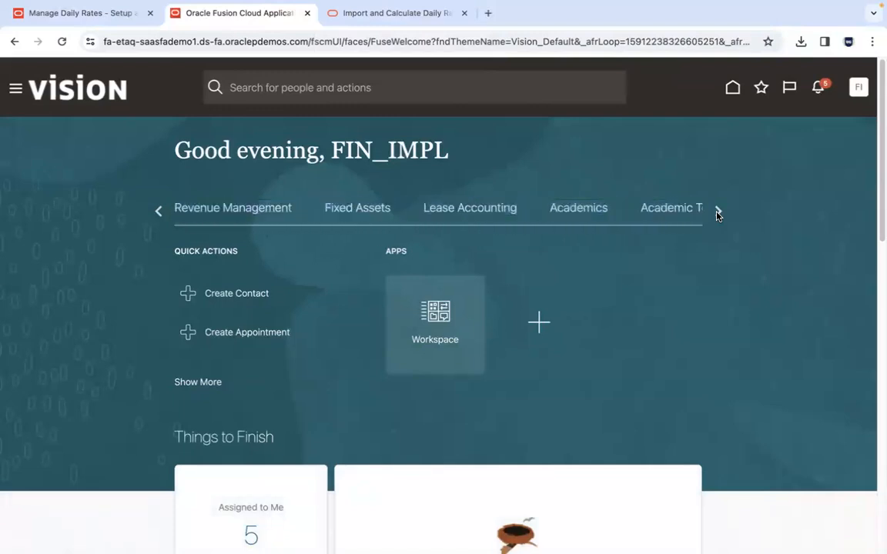
left_click(504, 209)
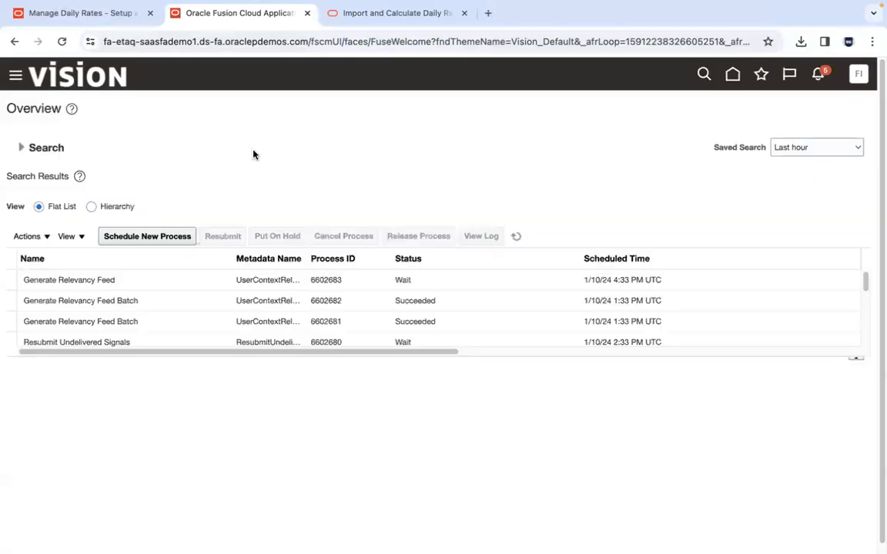
- Search the scheduled processes for those submitted by fin_impl
left_click(21, 147)
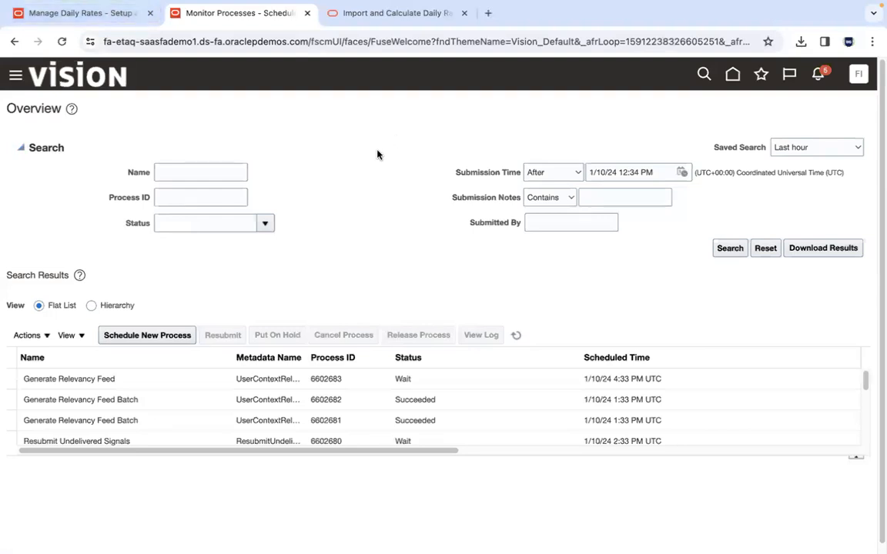
left_click(571, 220)
type("fin_impl")
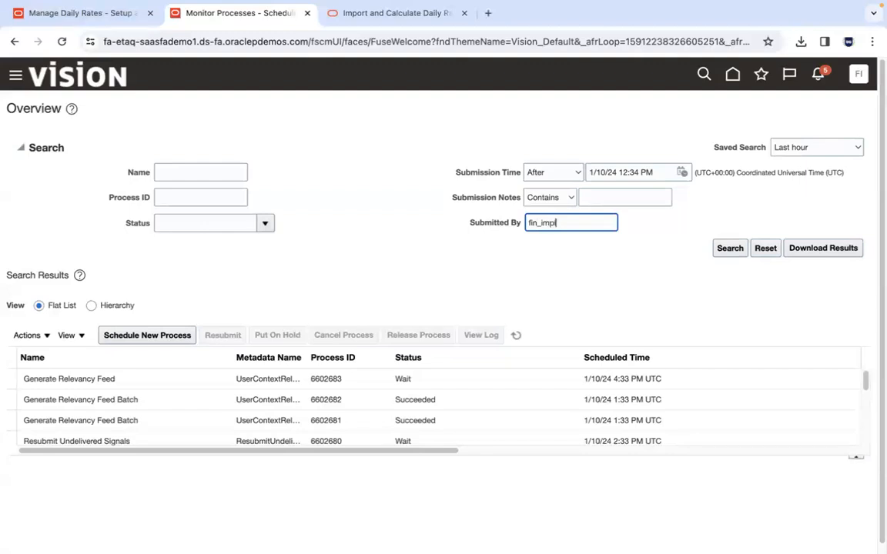
key("Return")
left_click(722, 253)
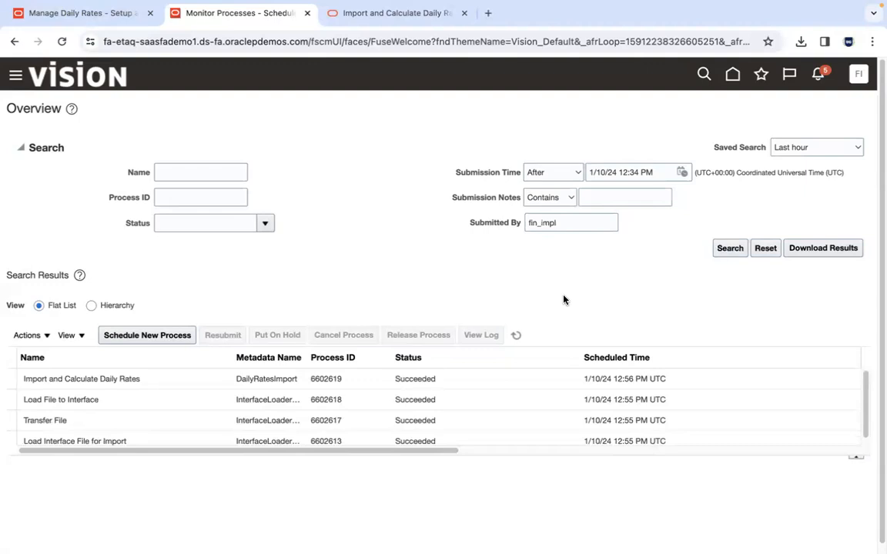
- Shorten the search results list and start scheduling a new process from the Scheduled Processes overview
left_click_drag(500, 459, 501, 489)
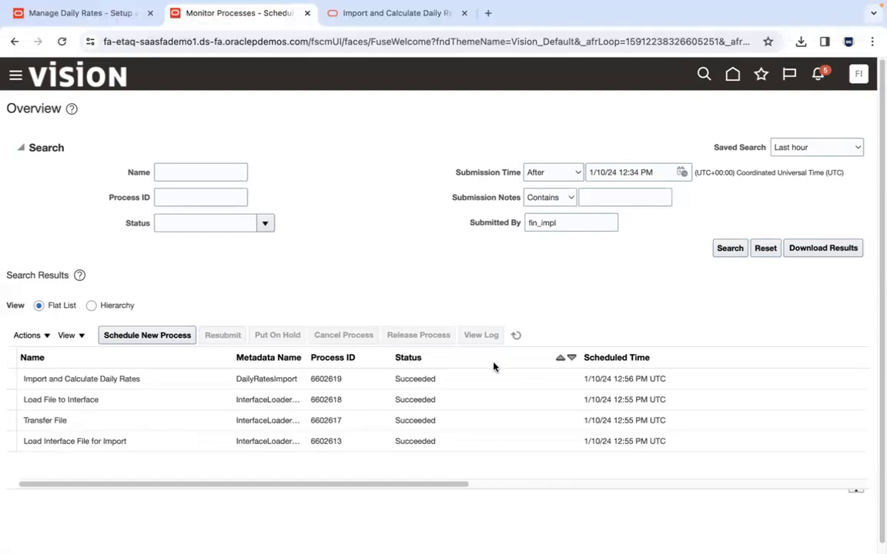
left_click_drag(427, 488, 431, 421)
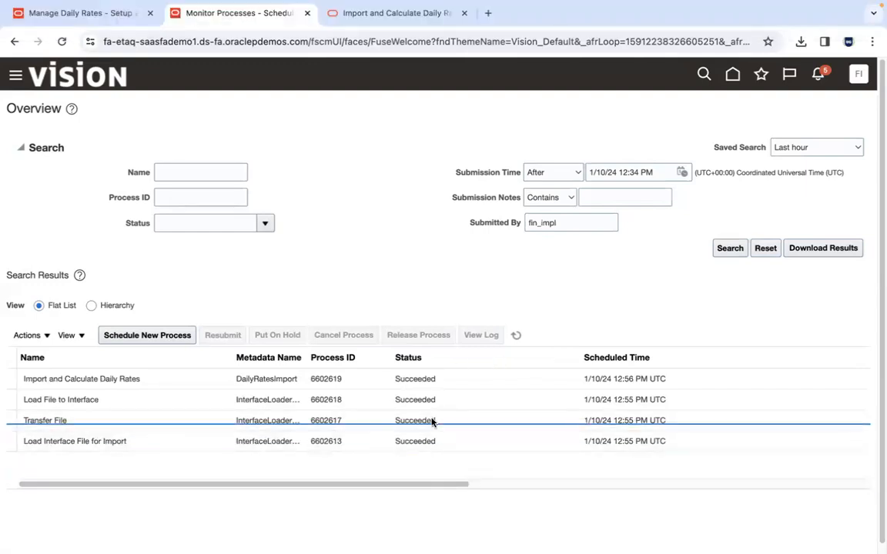
left_click(166, 336)
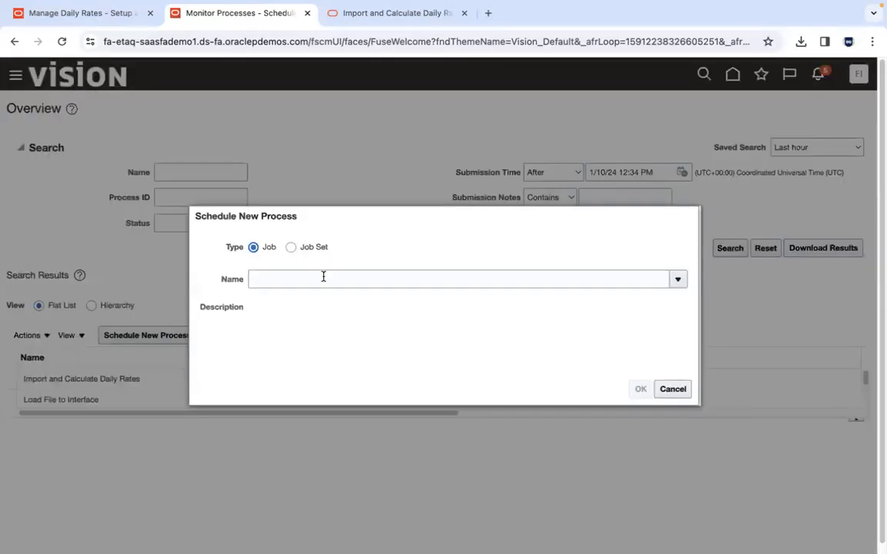
left_click(321, 277)
- Switch to VS Code and copy the loader job name Load Interface File for Import from 9.0.1.FBDI Notes.sql
key("super+Tab")
key("super+Tab")
key("super+Tab")
key("super+Tab")
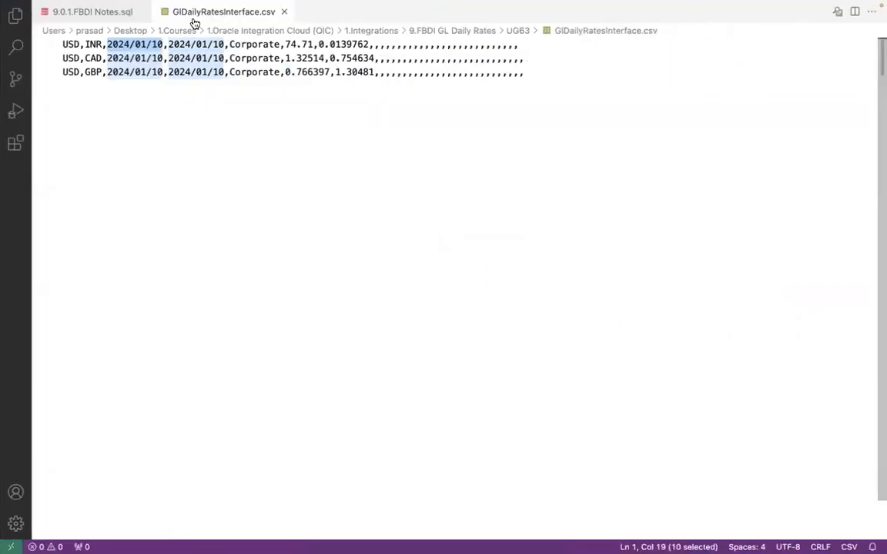
left_click(104, 10)
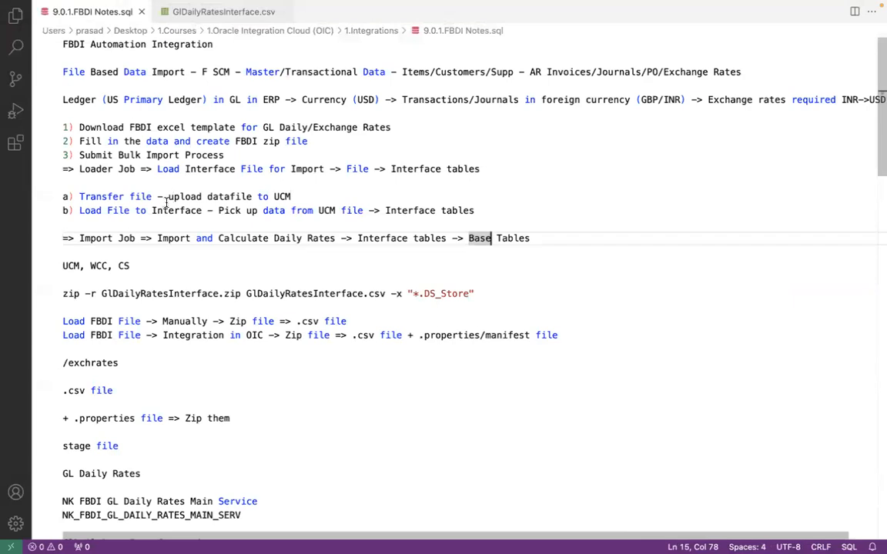
left_click(157, 169)
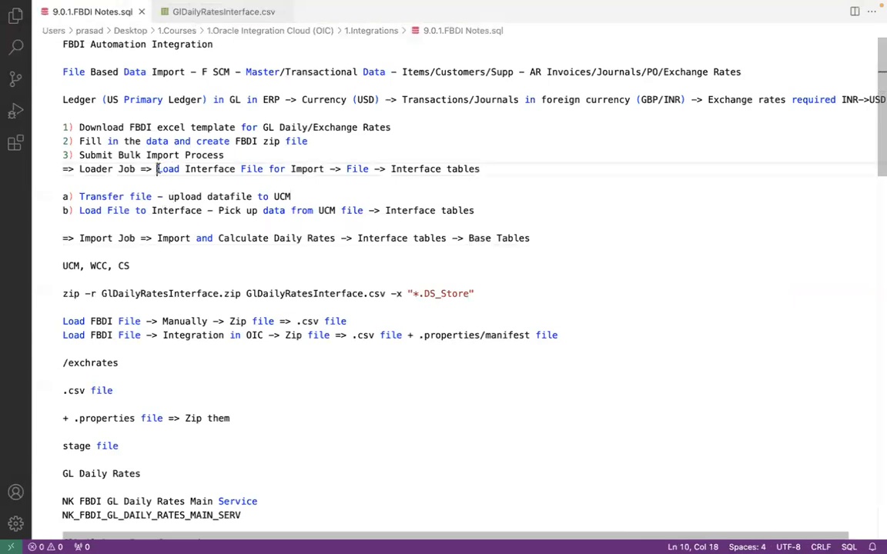
left_click(326, 170, "shift")
key("super+c")
- Switch back to Chrome and choose Load Interface File for Import as the job to schedule
key("super+Tab")
key("super+v")
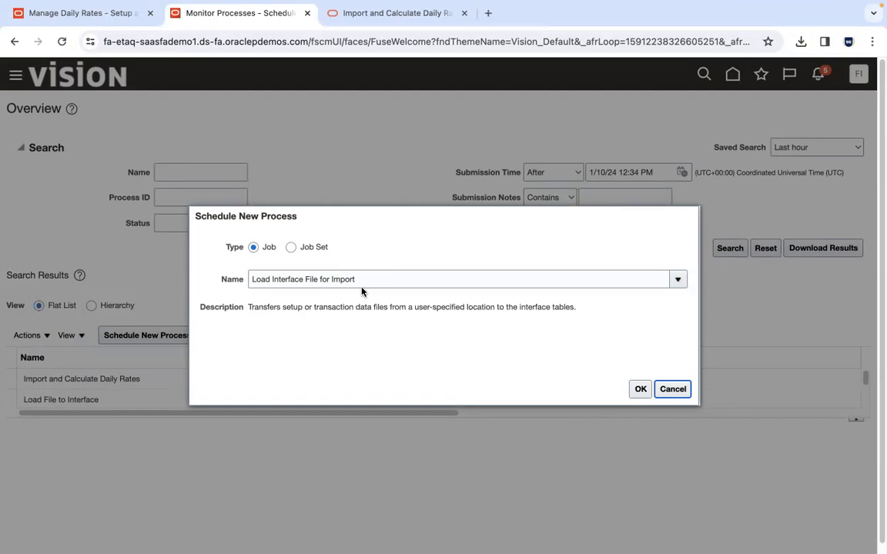
left_click(639, 388)
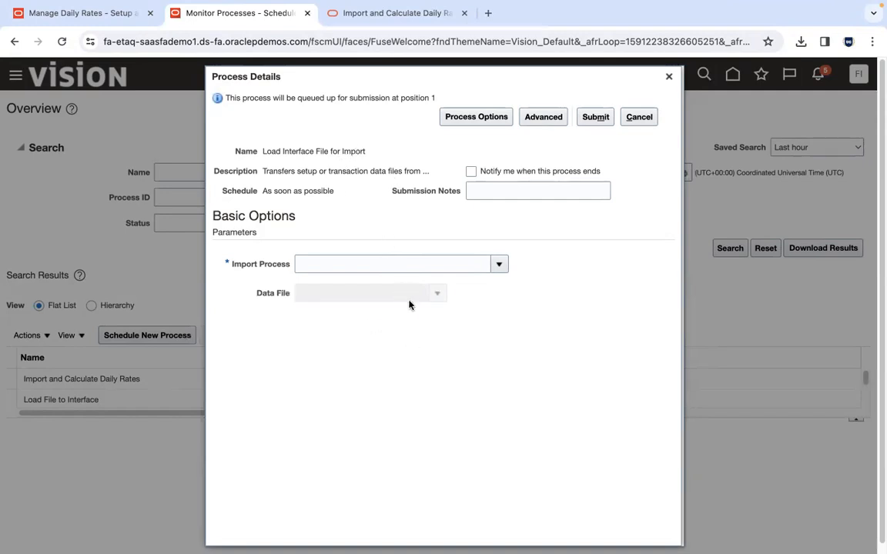
- Open the search for the Import Process parameter and copy the name Import and Calculate Daily Rates from the Oracle documentation page
left_click(497, 269)
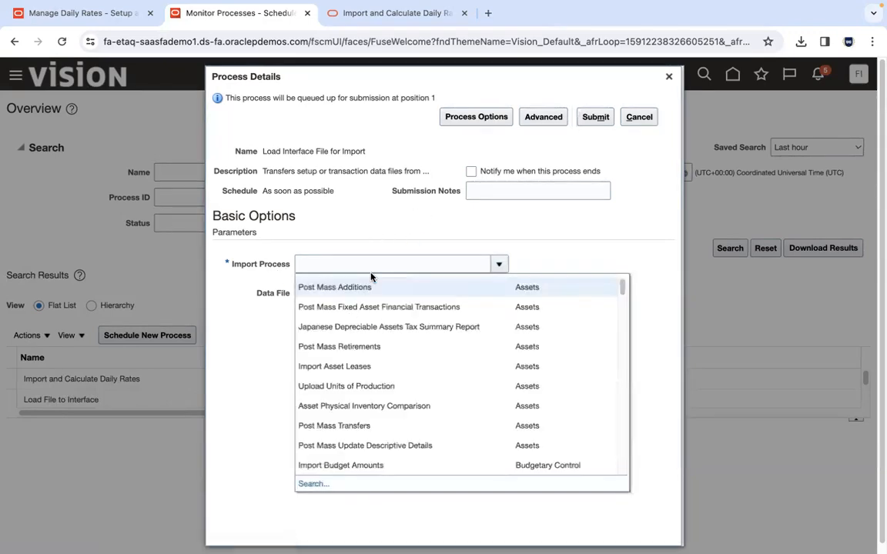
left_click(310, 484)
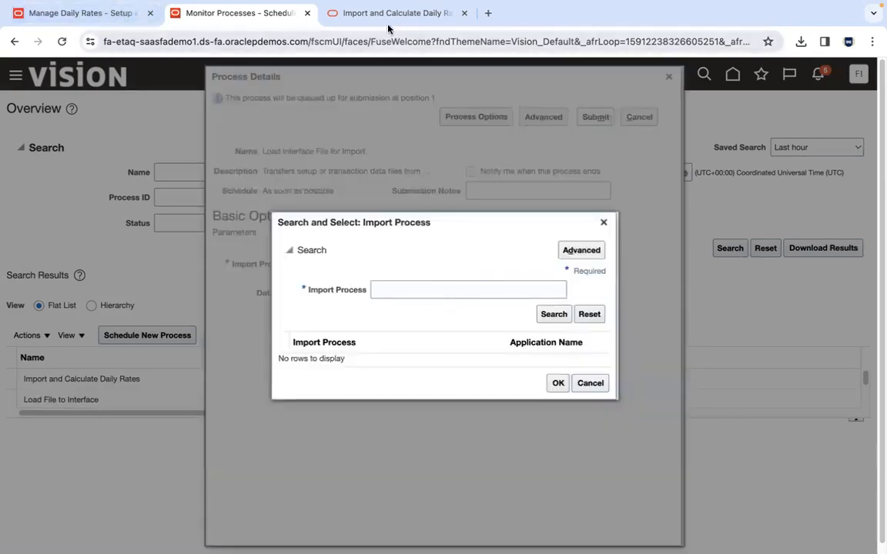
left_click(352, 25)
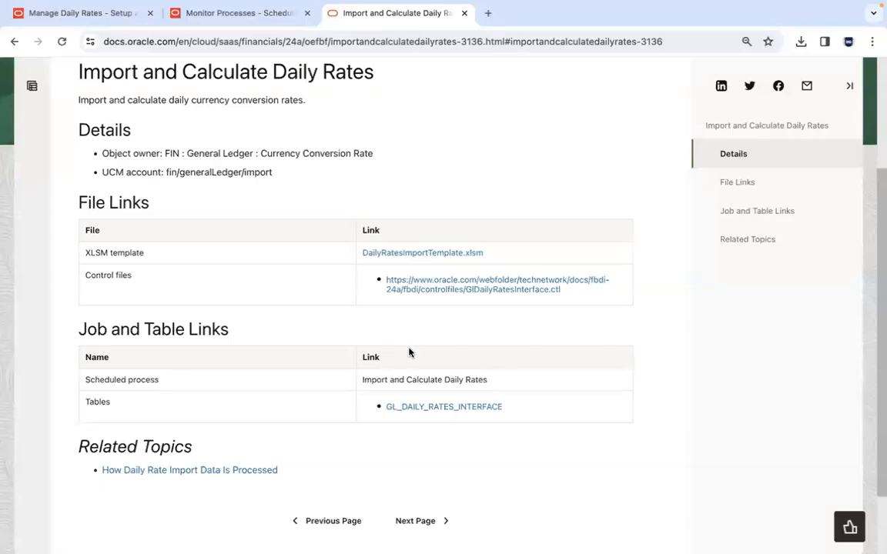
left_click_drag(487, 380, 363, 380)
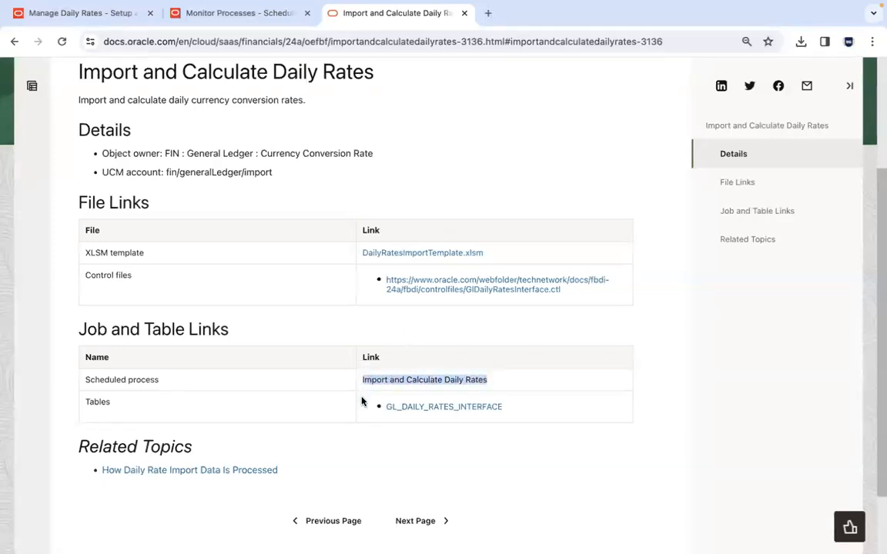
- Search the import processes for Import and Calculate Daily Rates and select the General Ledger entry
left_click(207, 15)
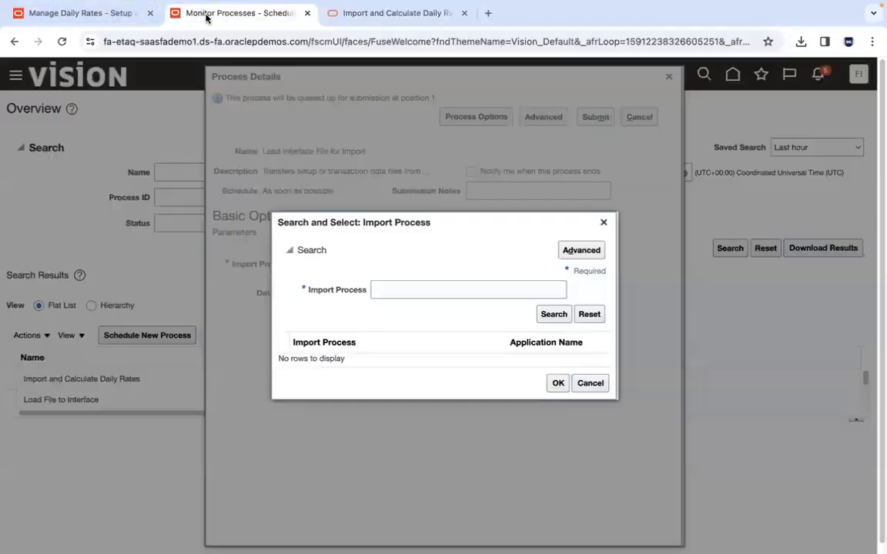
left_click(435, 287)
key("ctrl+v")
left_click(553, 313)
left_click(451, 369)
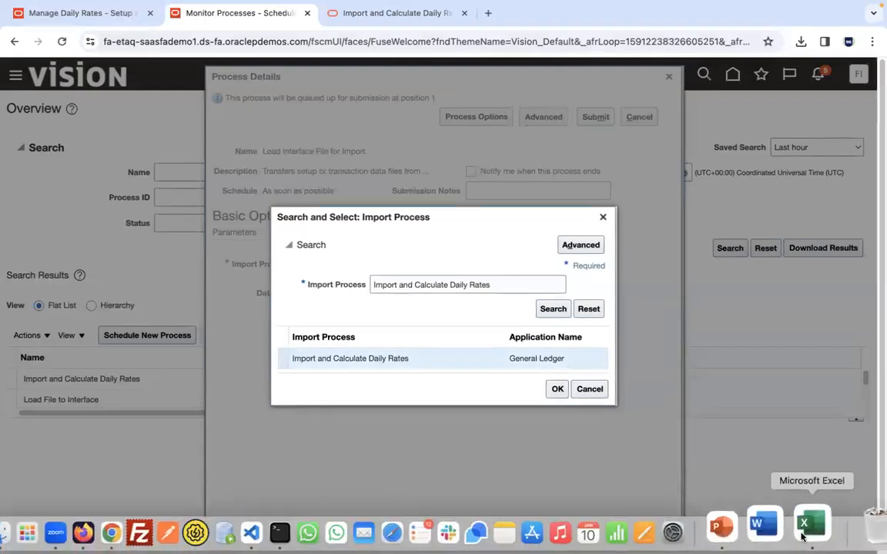
- Switch to Excel, check which job the template's Uploading and Loading Data instructions say is launched automatically, and return to Chrome
left_click(806, 530)
left_click(136, 491)
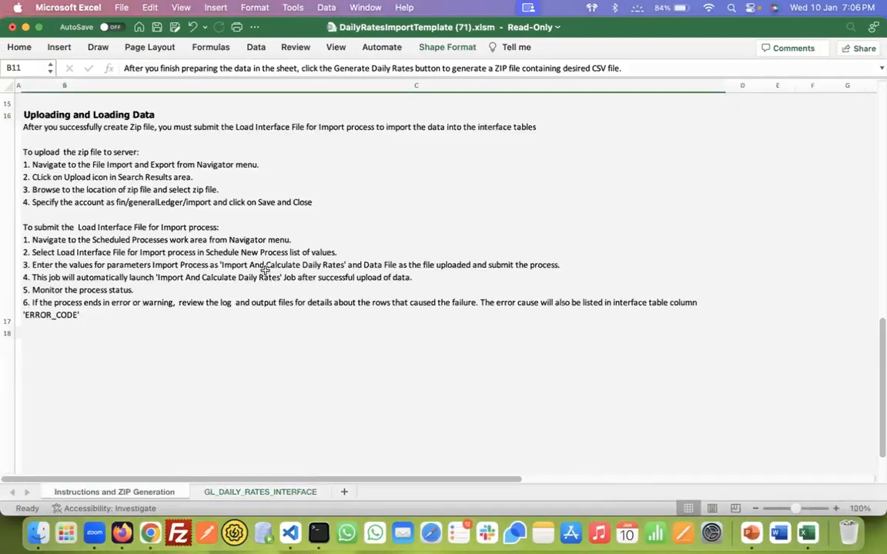
left_click(278, 272)
double_click(157, 278)
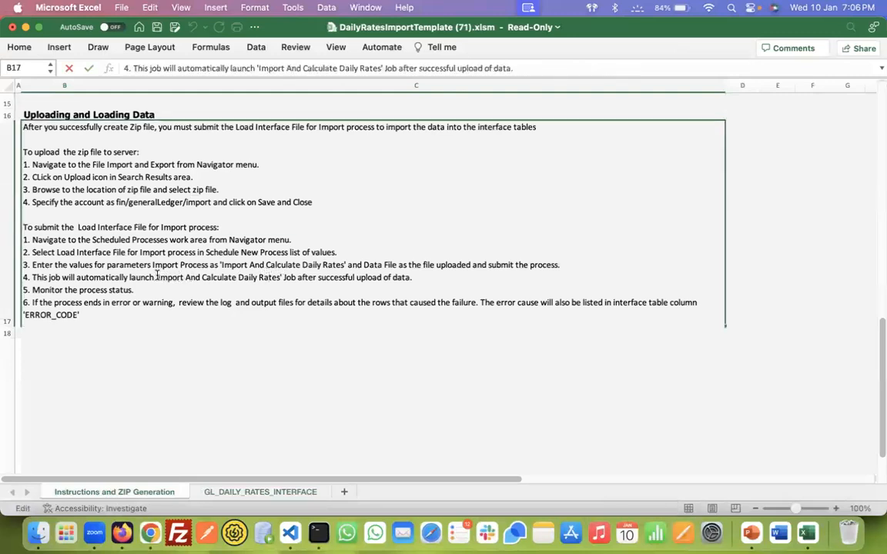
left_click(279, 278, "shift")
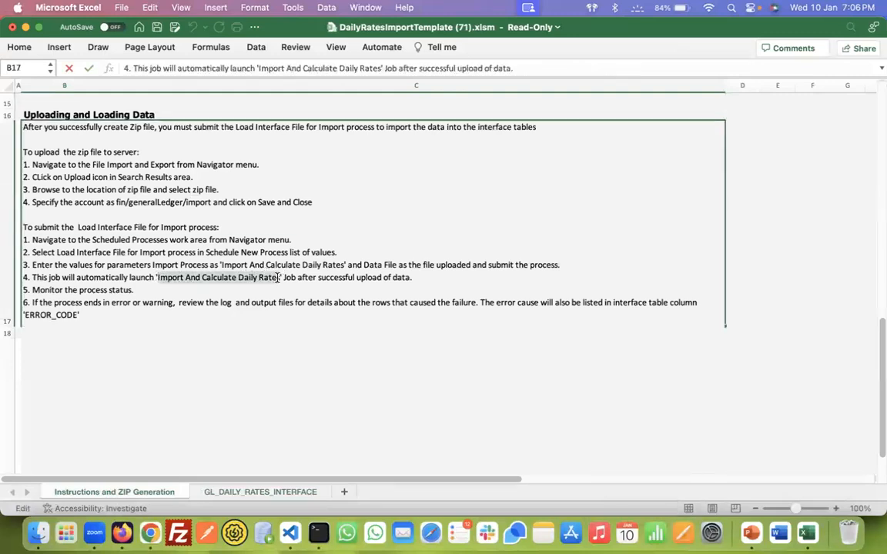
key("super+b")
key("ctrl+Right")
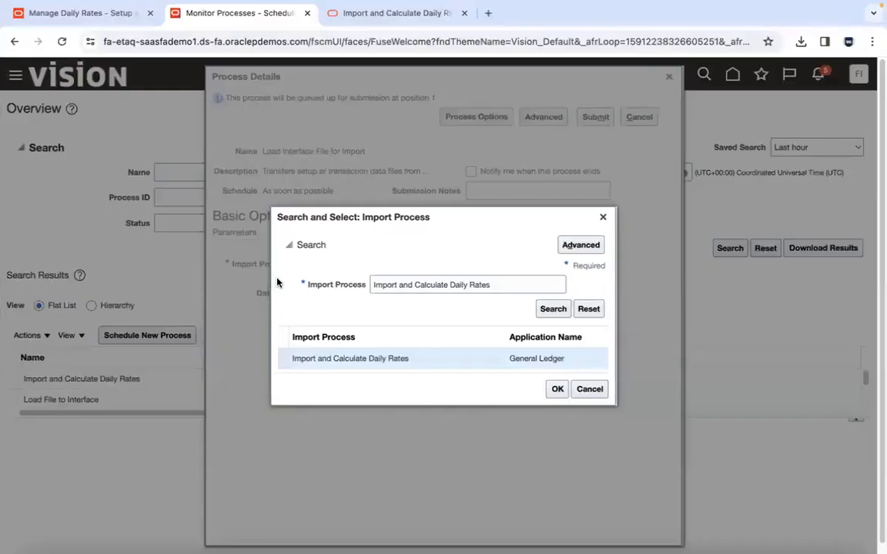
- Accept Import and Calculate Daily Rates as the Import Process and start uploading a new data file
left_click(558, 394)
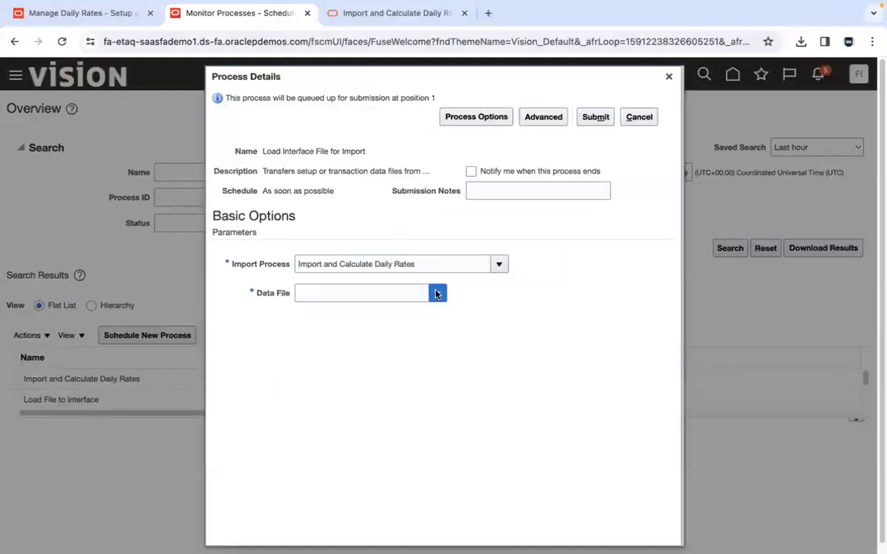
left_click(436, 293)
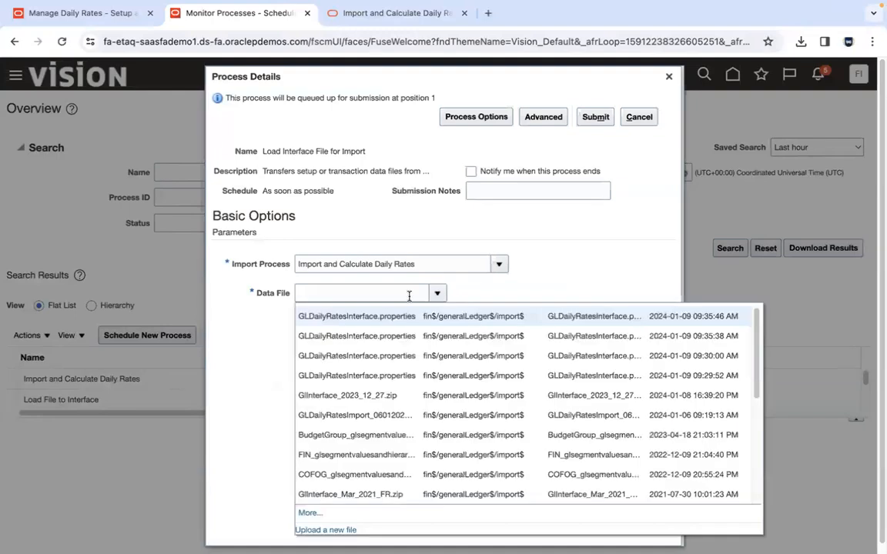
left_click(342, 529)
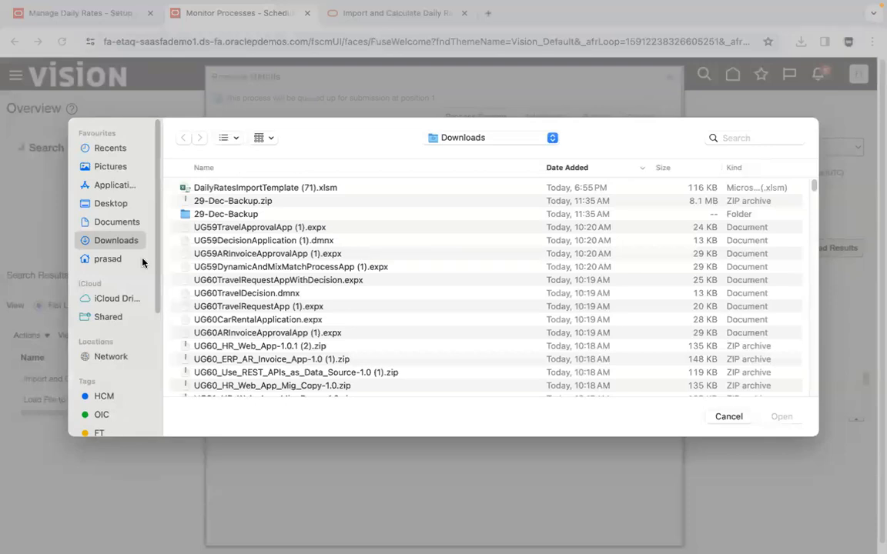
- Browse through the Oracle Integration Cloud course folder and 1.Integrations to the 9.FBDI GL Daily Rates folder
left_click(123, 147)
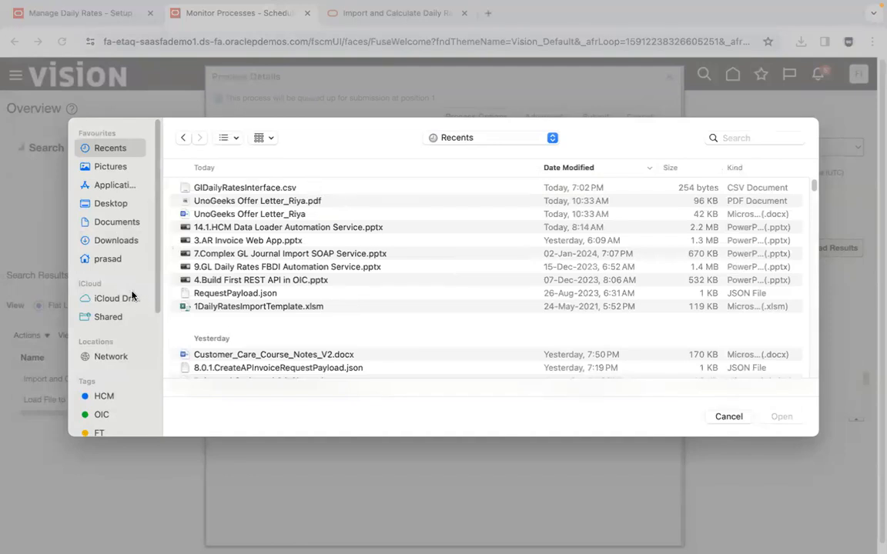
left_click(119, 263)
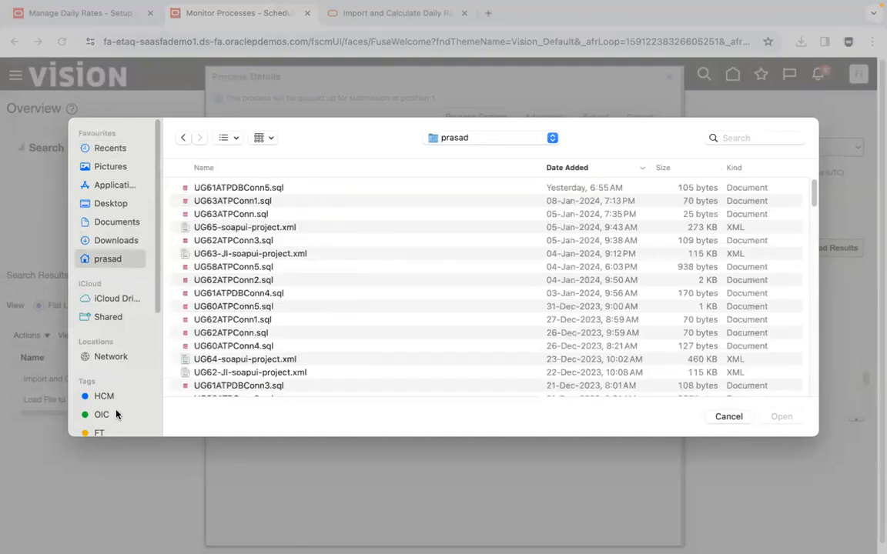
left_click(116, 414)
double_click(275, 190)
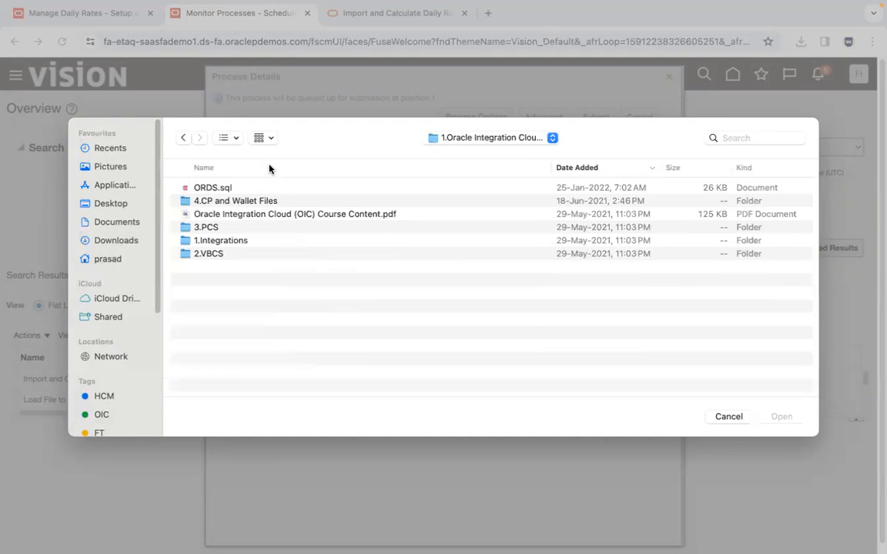
left_click(269, 169)
left_click(269, 187)
double_click(269, 187)
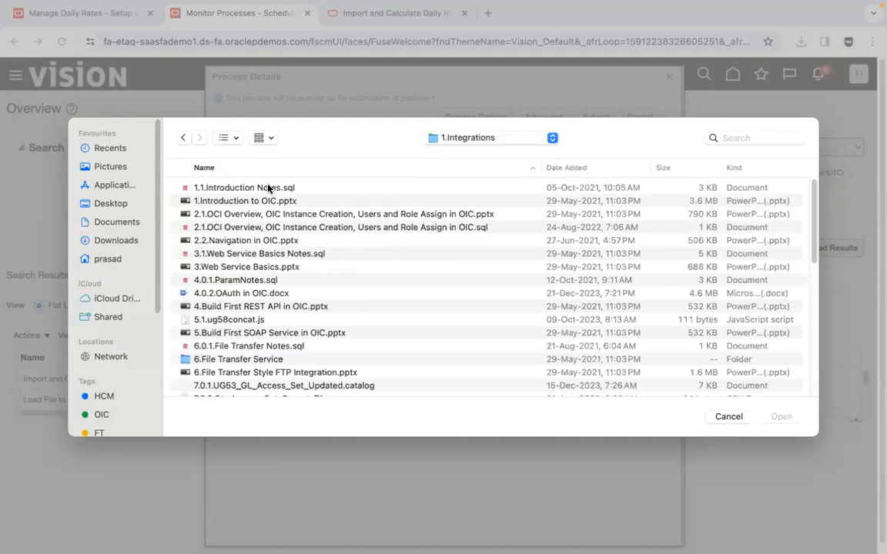
left_click_drag(814, 216, 813, 288)
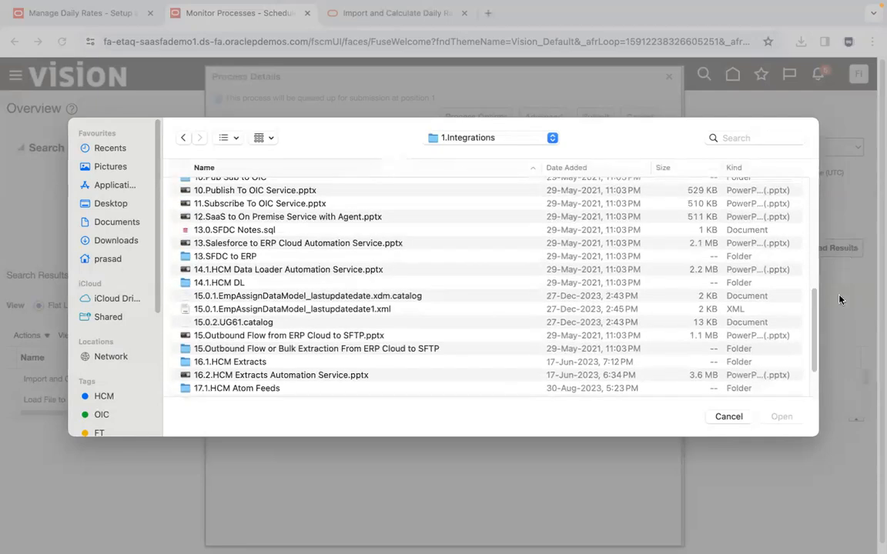
scroll(346, 312, "up", 5)
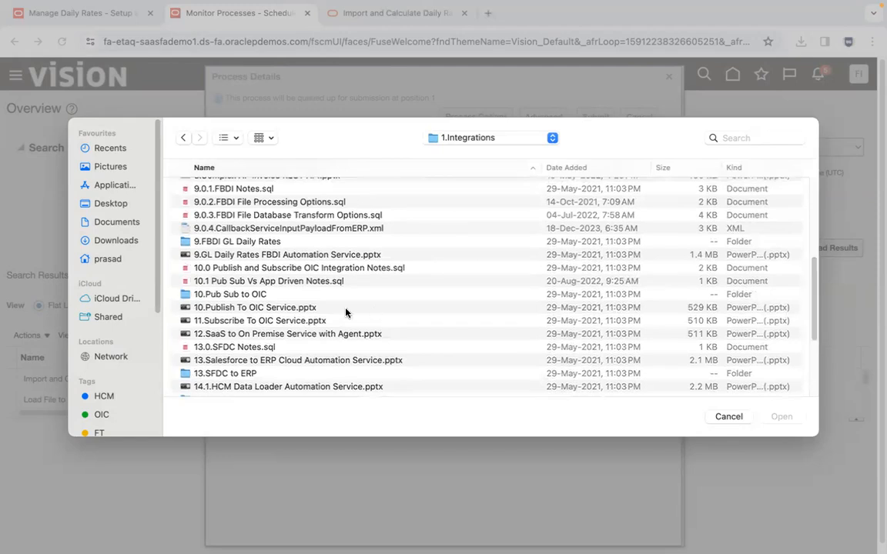
double_click(309, 244)
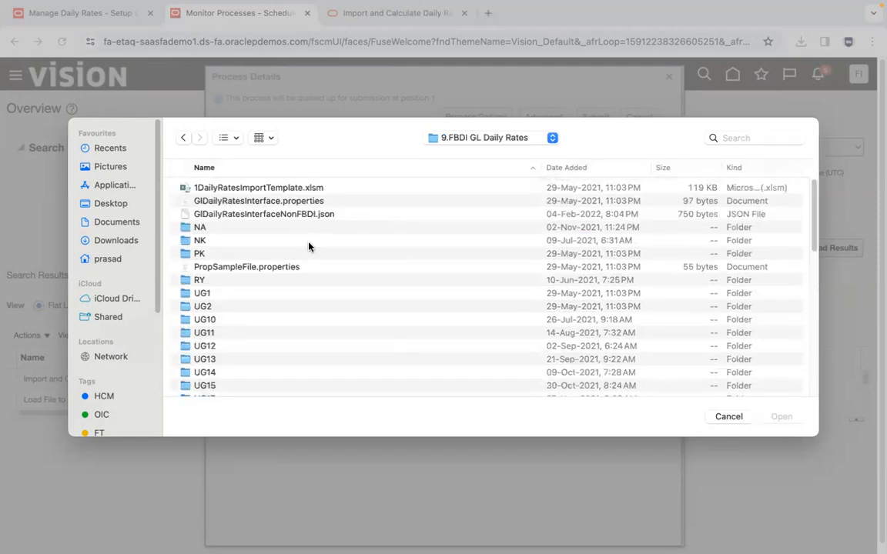
- Upload GlDailyRatesInterface_10Jan2024.zip from the UG63 folder as the process's Data File
left_click(327, 167)
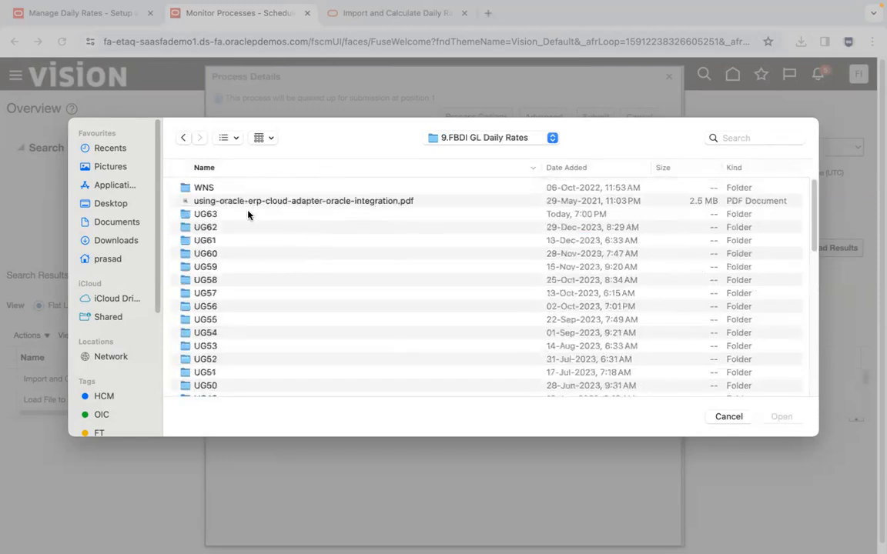
double_click(248, 215)
double_click(283, 200)
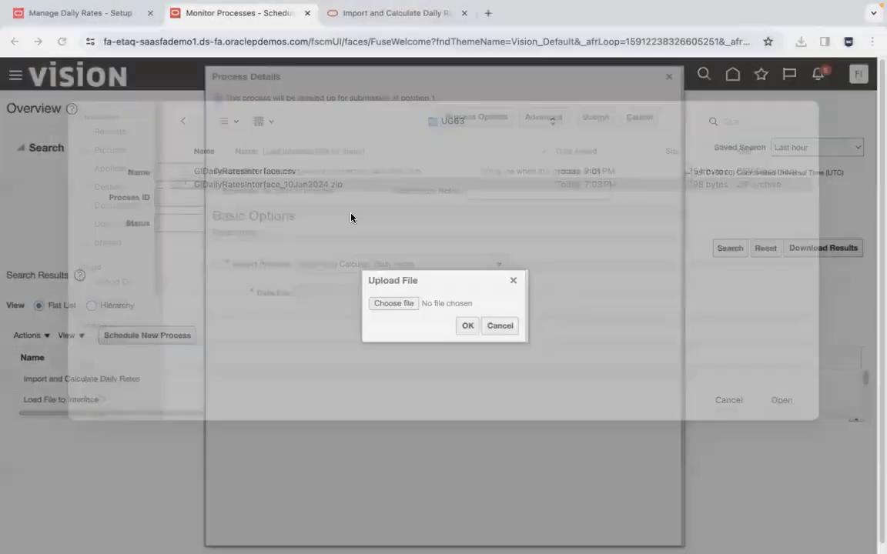
left_click(467, 327)
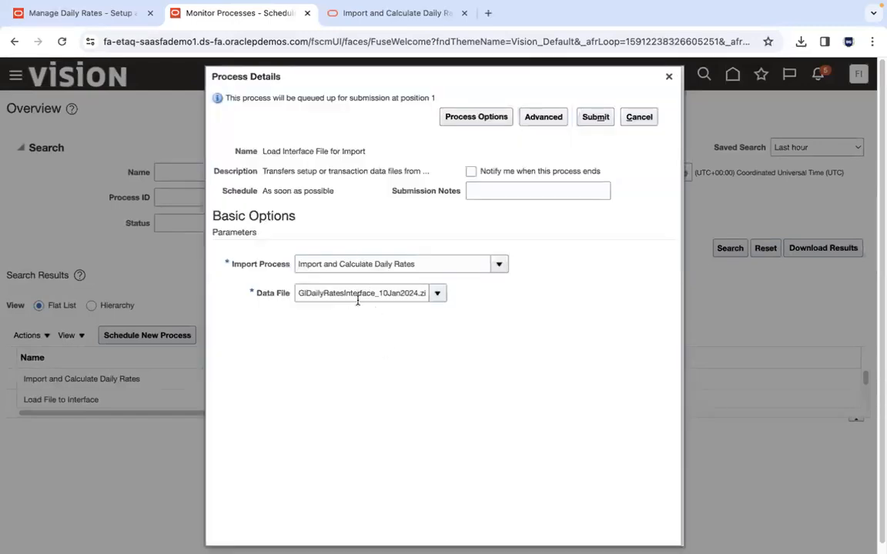
- Submit the Load Interface File for Import process and enlarge the results list to show more processes
left_click(594, 118)
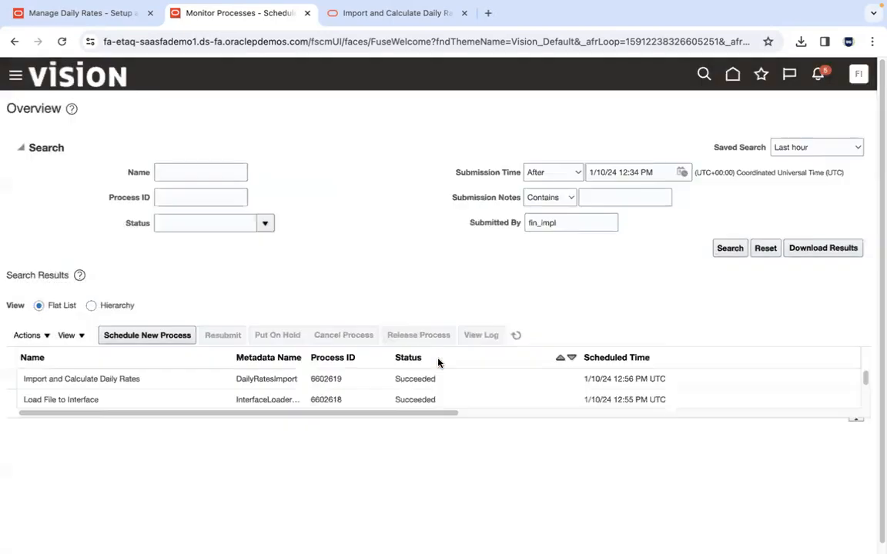
right_click(454, 422)
left_click(420, 460)
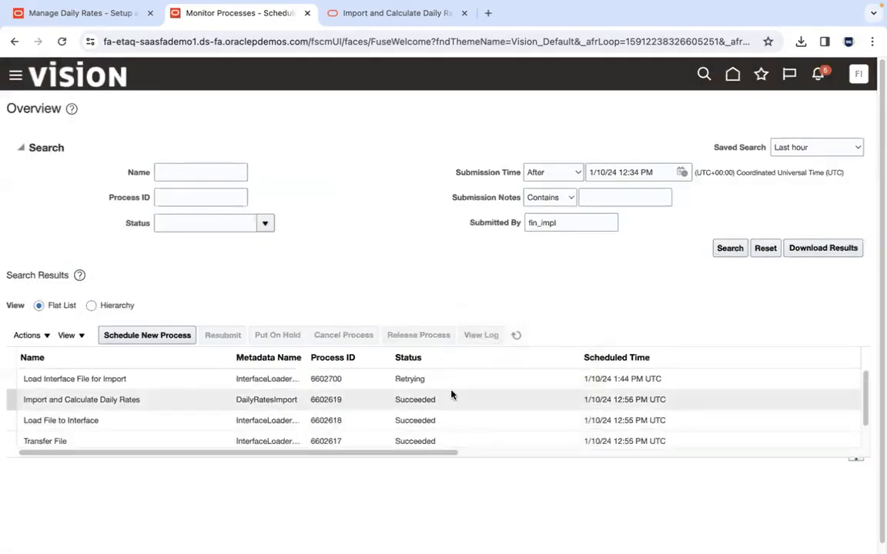
- Refresh the search results repeatedly to monitor the status of the newly submitted Load Interface File for Import process
left_click(515, 335)
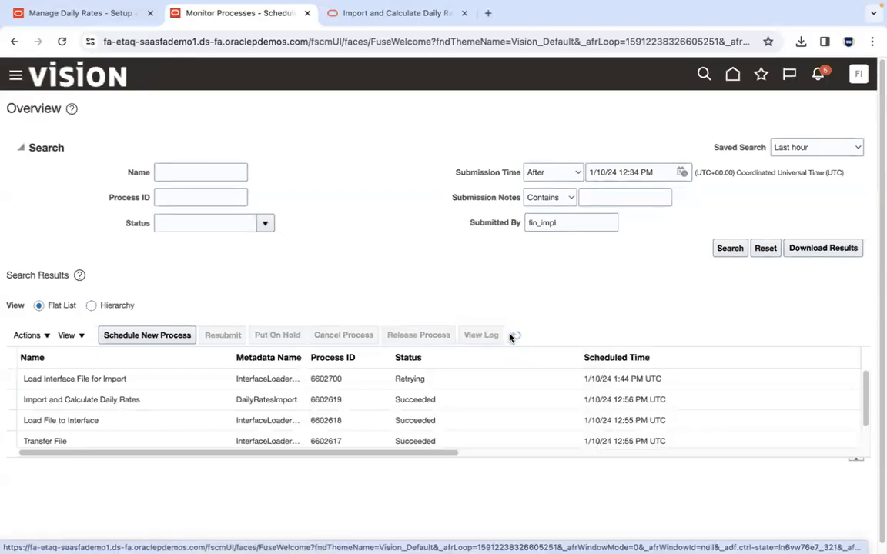
left_click(515, 335)
left_click(517, 337)
left_click(517, 335)
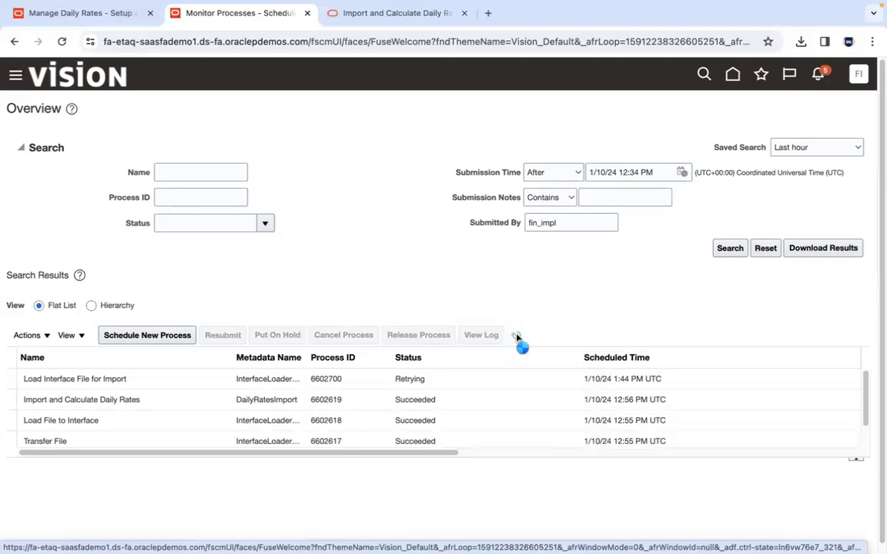
left_click(474, 378)
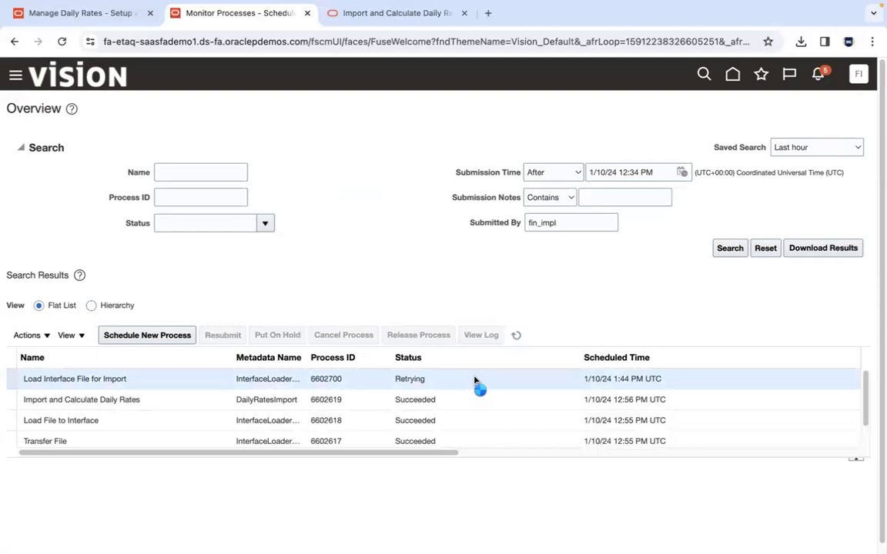
left_click(517, 335)
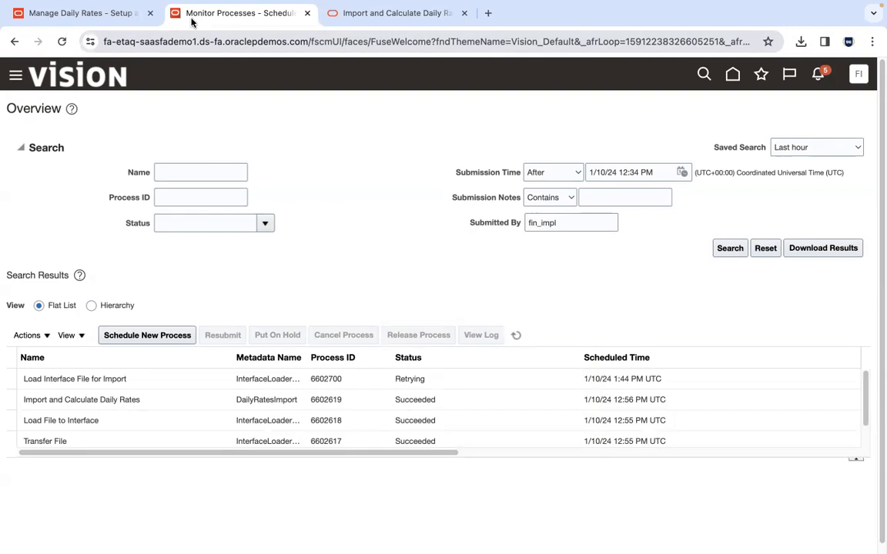
left_click(515, 334)
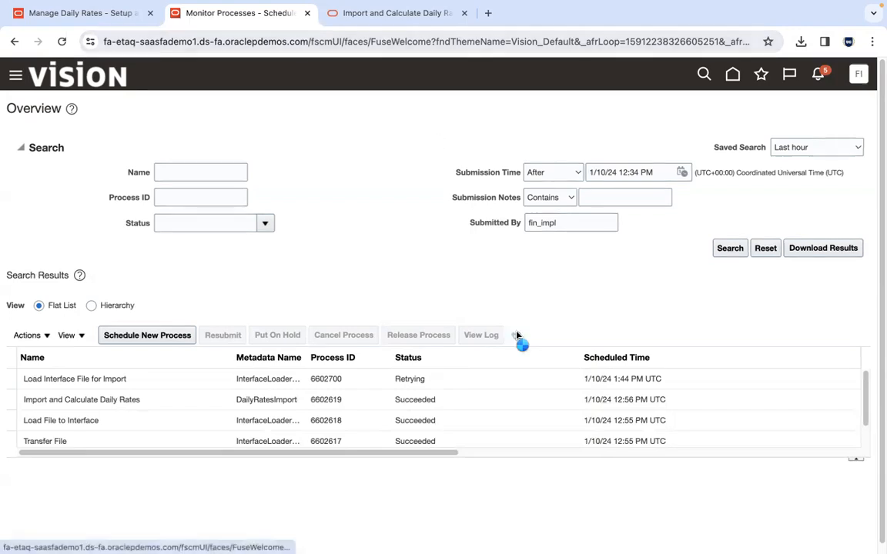
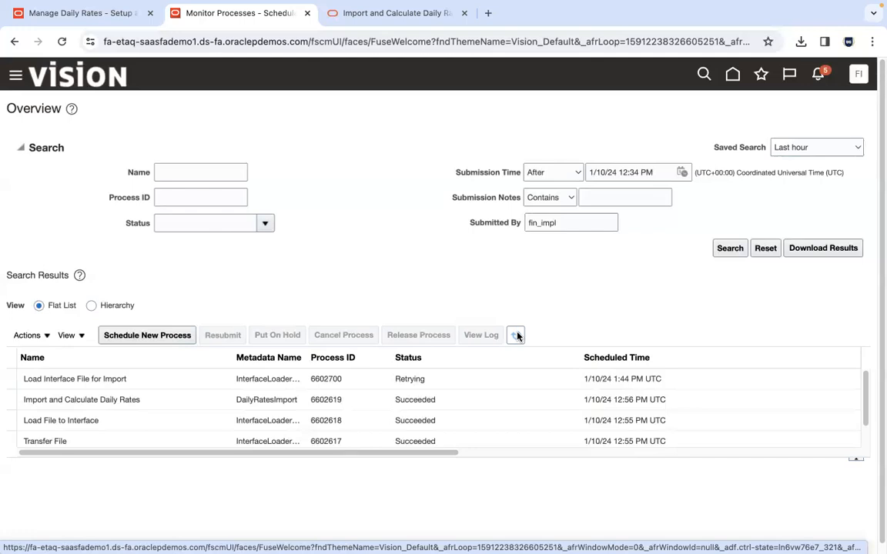
- Refresh the process search results several more times to check the status of Load Interface File for Import
left_click(516, 335)
left_click(516, 336)
left_click(516, 334)
left_click(517, 335)
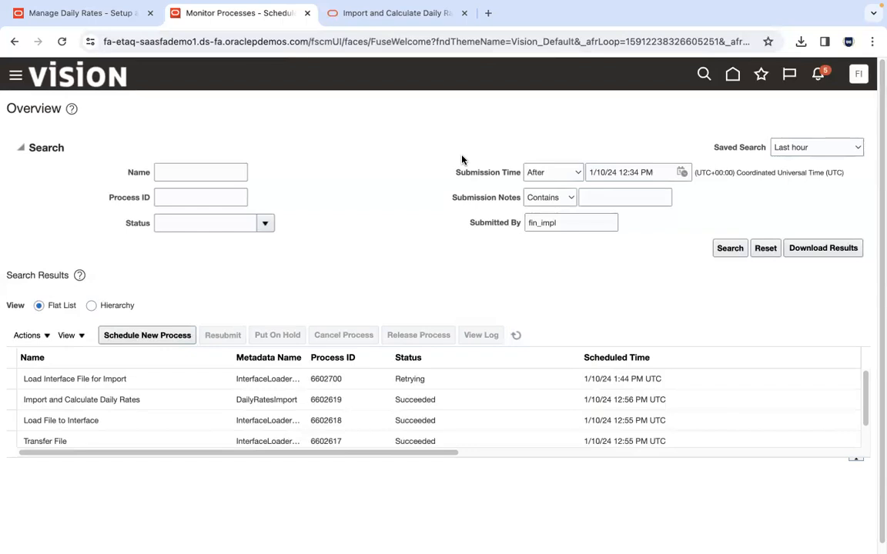
key("ctrl+Left")
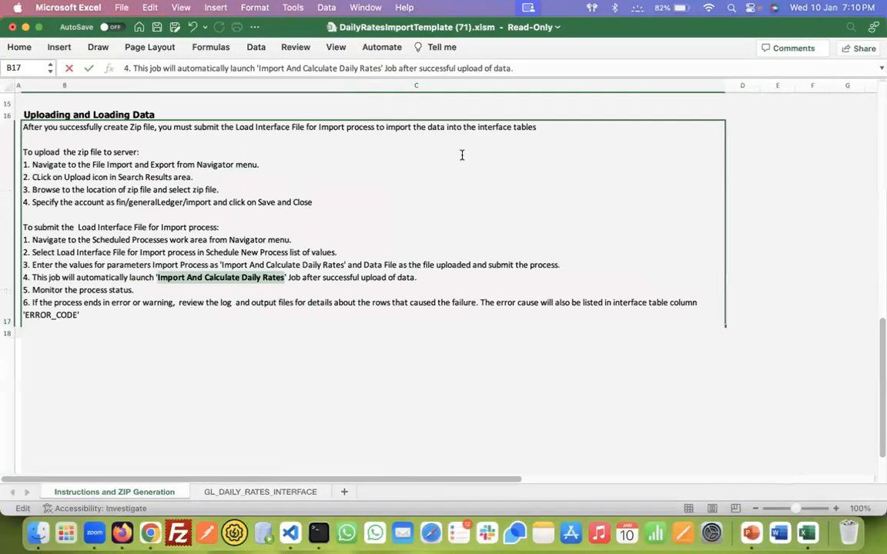
key("super+Tab")
key("super+Tab")
key("super+Tab")
key("super+Tab")
key("super+Tab")
key("super+Tab")
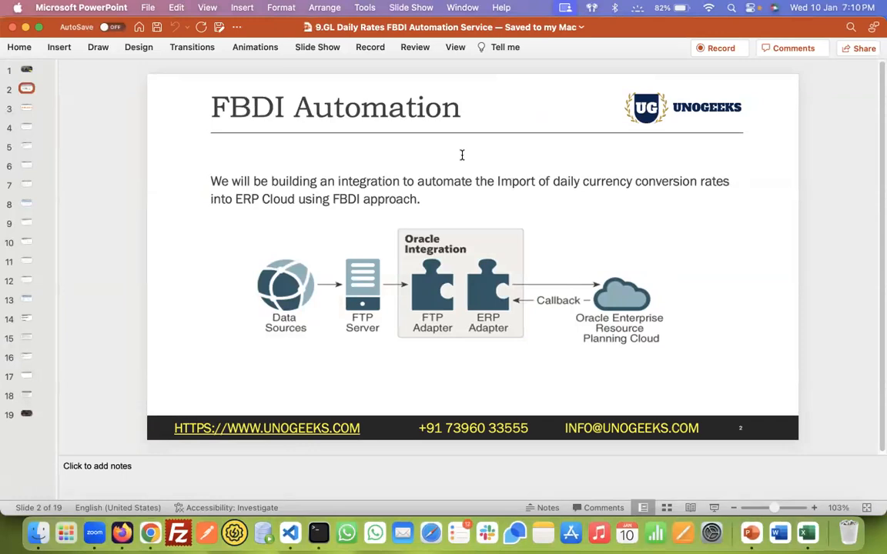
key("super+Tab")
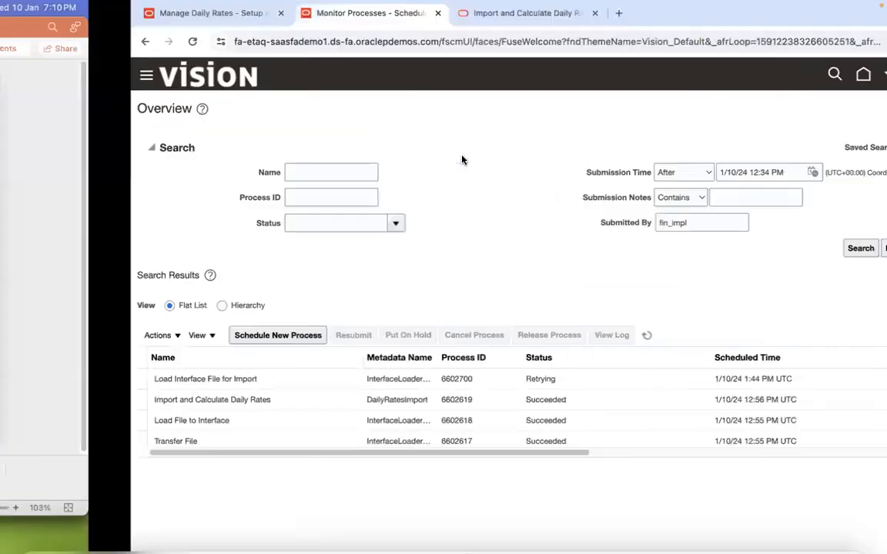
- Refresh the process list again and widen the Metadata Name column to show the full metadata names
left_click(515, 336)
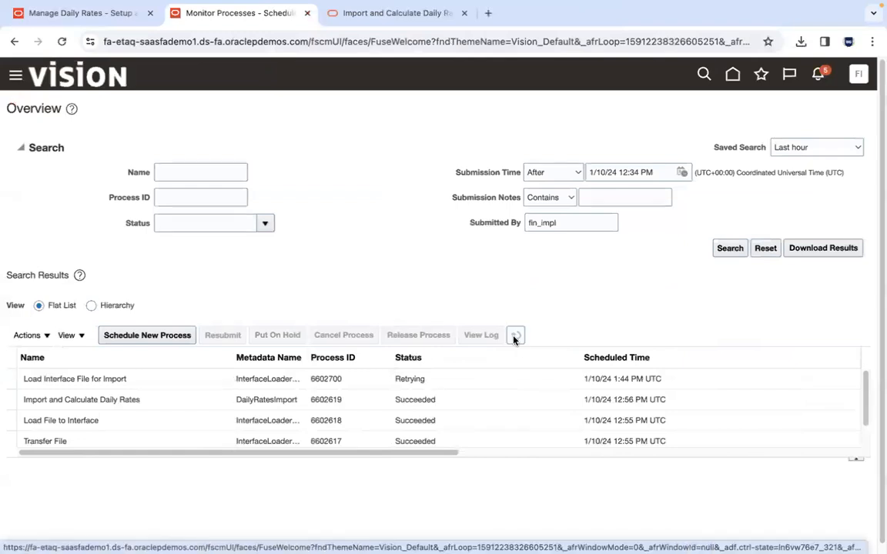
left_click_drag(230, 361, 160, 363)
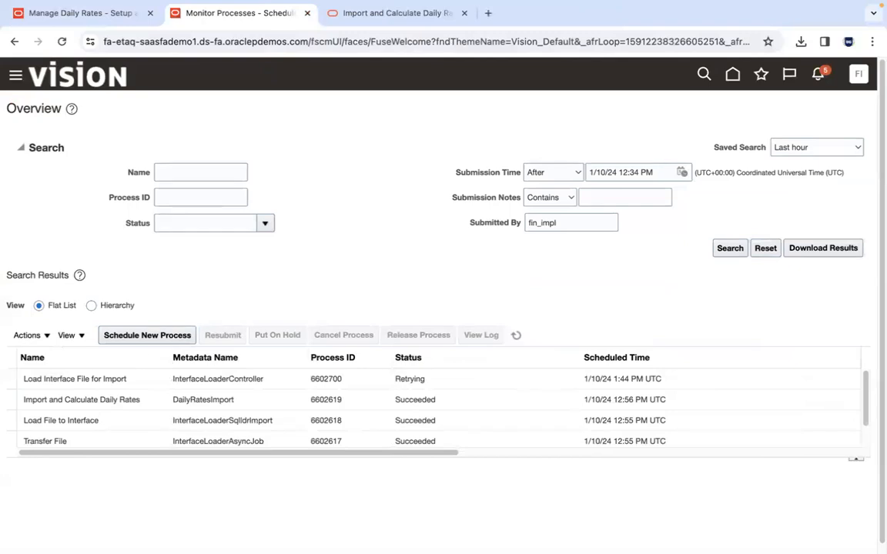
- Switch to Firefox, open the Dev OIC bookmark full screen, and sign in with the saved user name and password
left_click(121, 531)
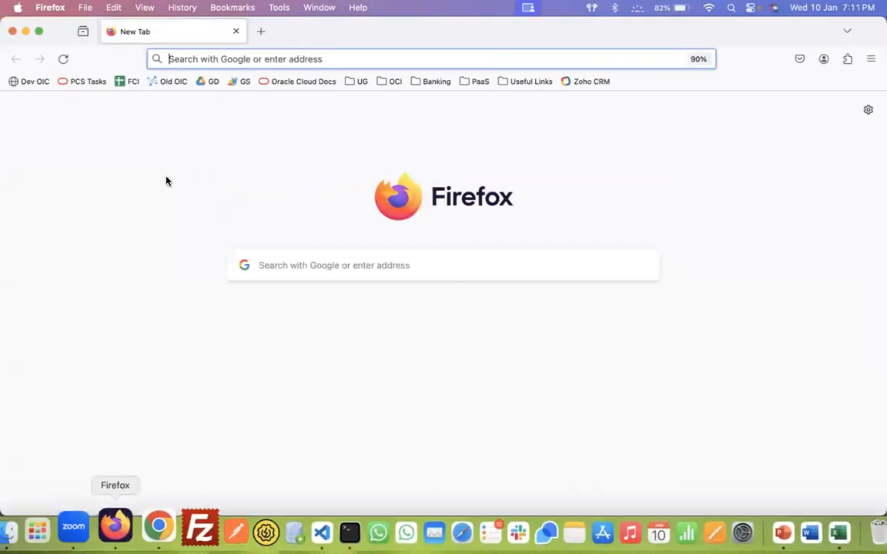
left_click(35, 82)
left_click(38, 31)
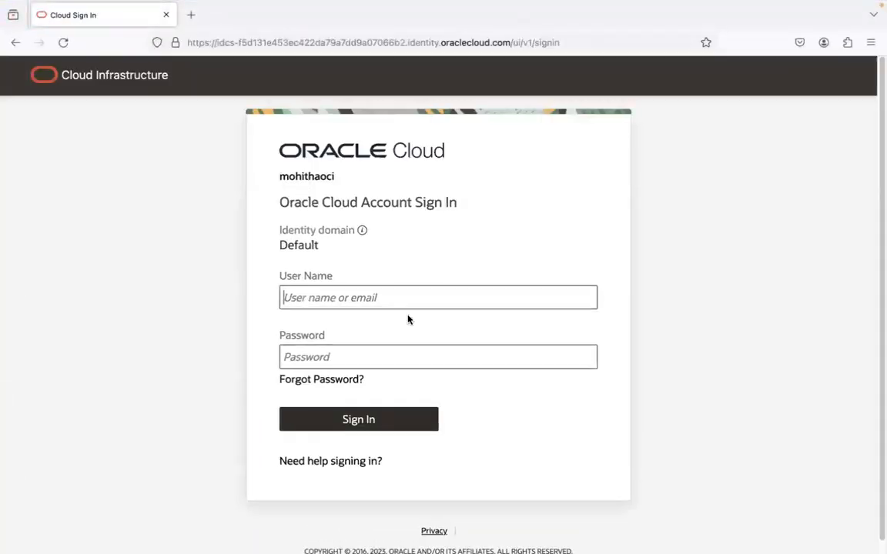
left_click(402, 302)
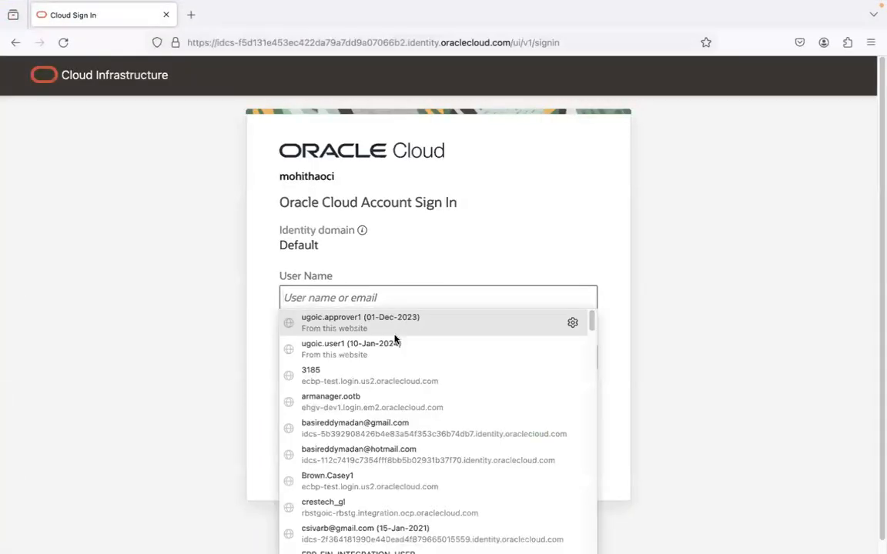
left_click(394, 343)
left_click(360, 414)
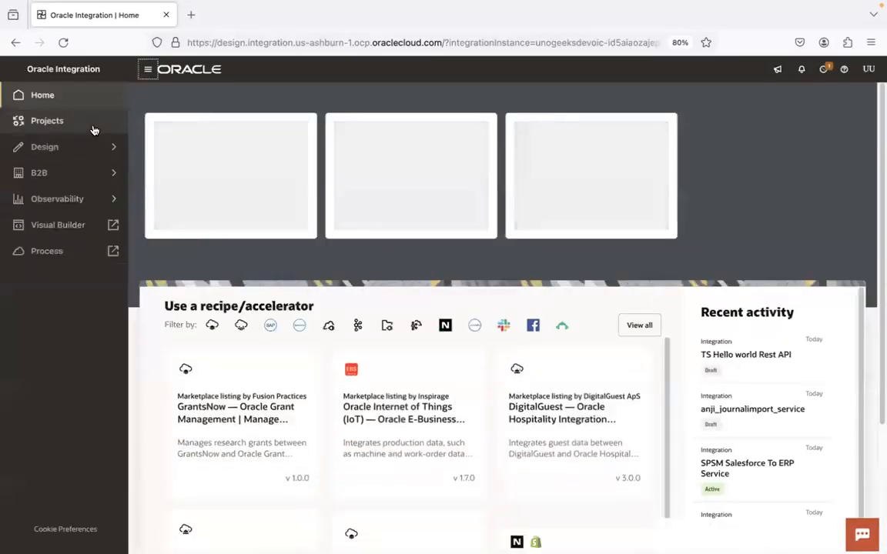
- Search the Oracle Integration projects for AV and open the AV project
left_click(94, 128)
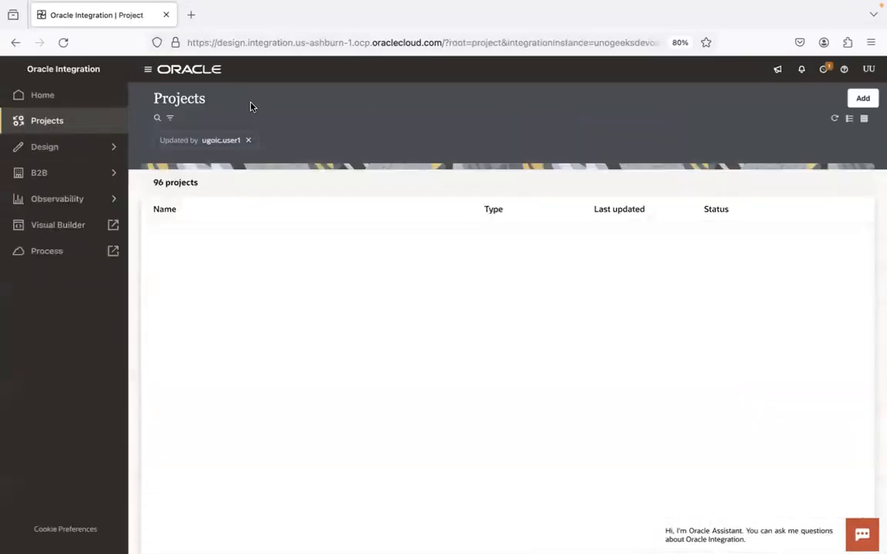
left_click(157, 118)
type("AV")
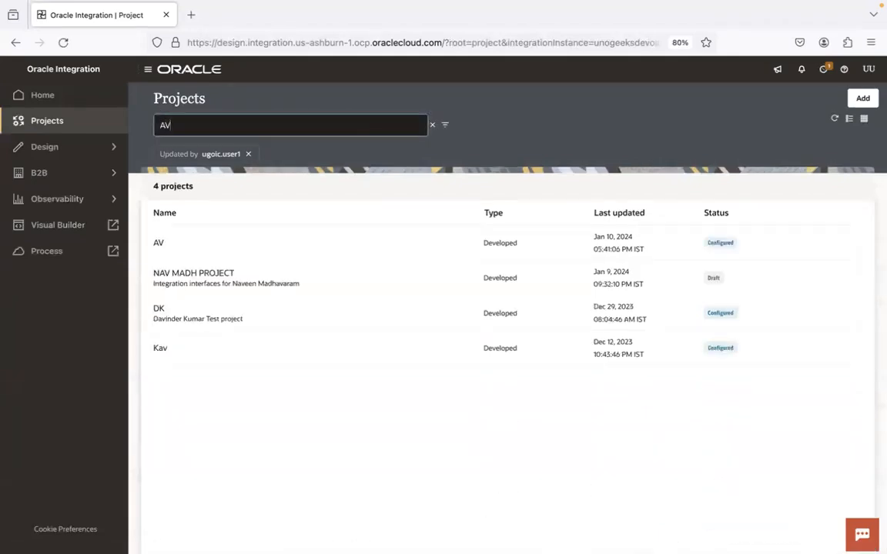
left_click(159, 244)
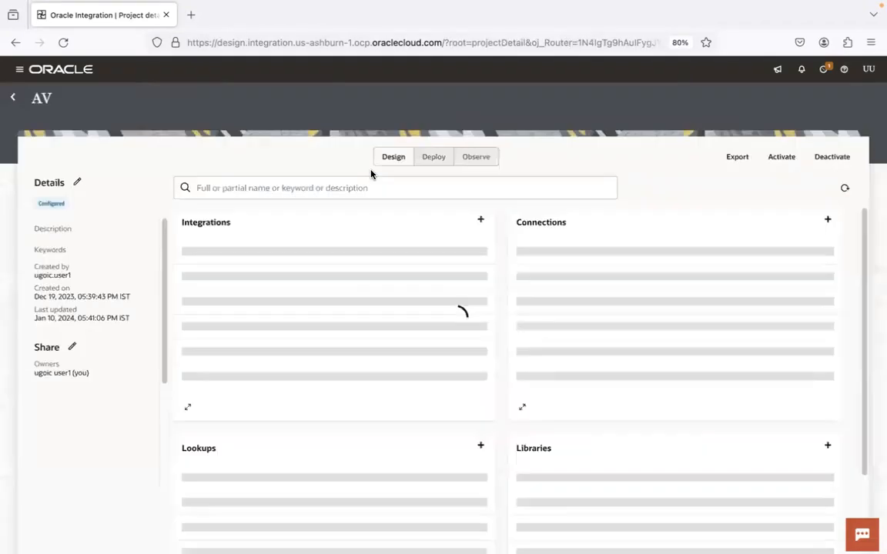
left_click(12, 97)
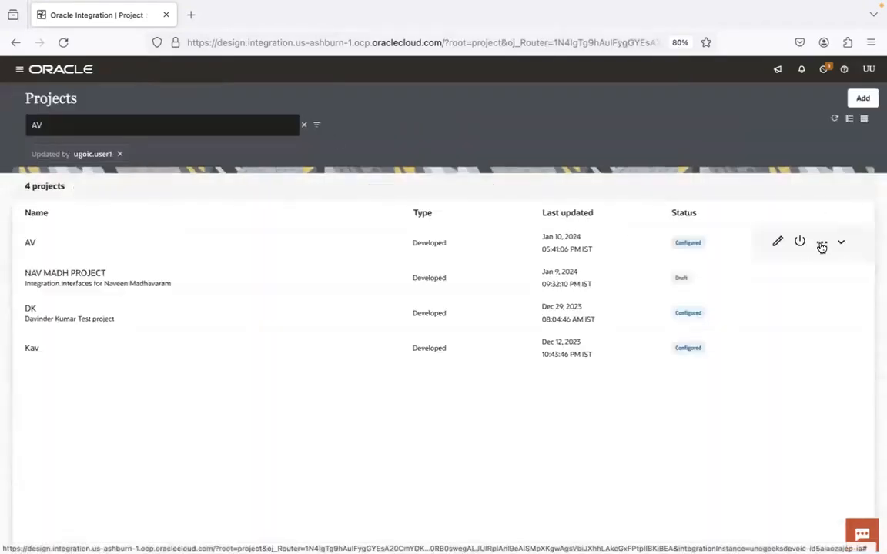
left_click(29, 244)
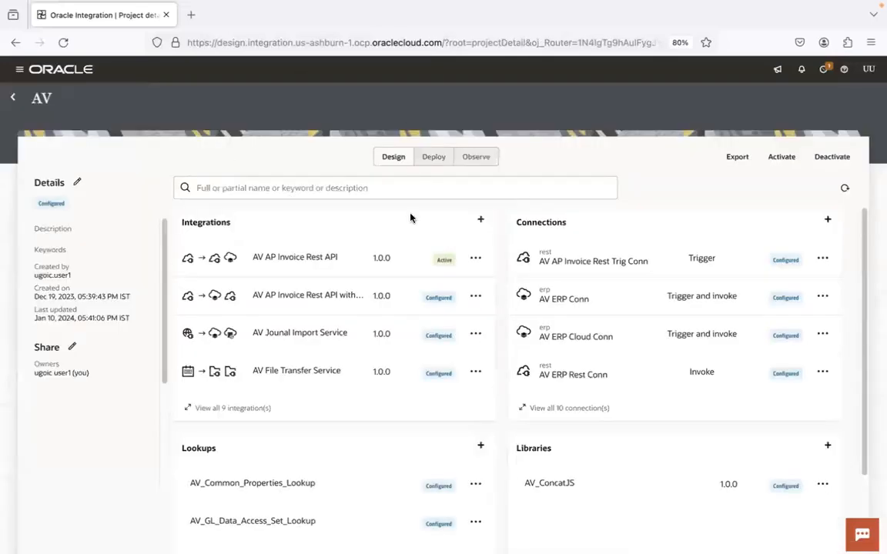
- Open the run page of the AV AP Invoice Rest API integration and choose createAPInvoiceinERPCloud (POST), showing its request body
left_click(475, 258)
left_click(504, 447)
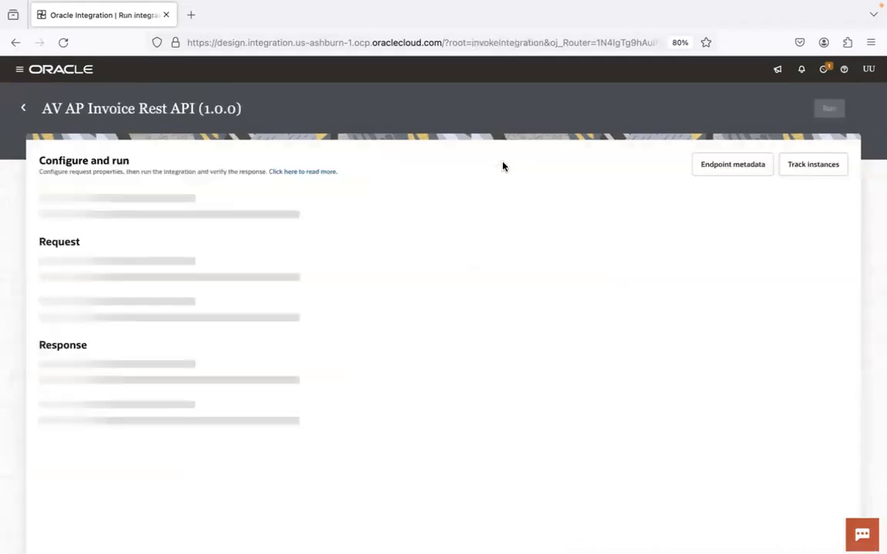
left_click(245, 209)
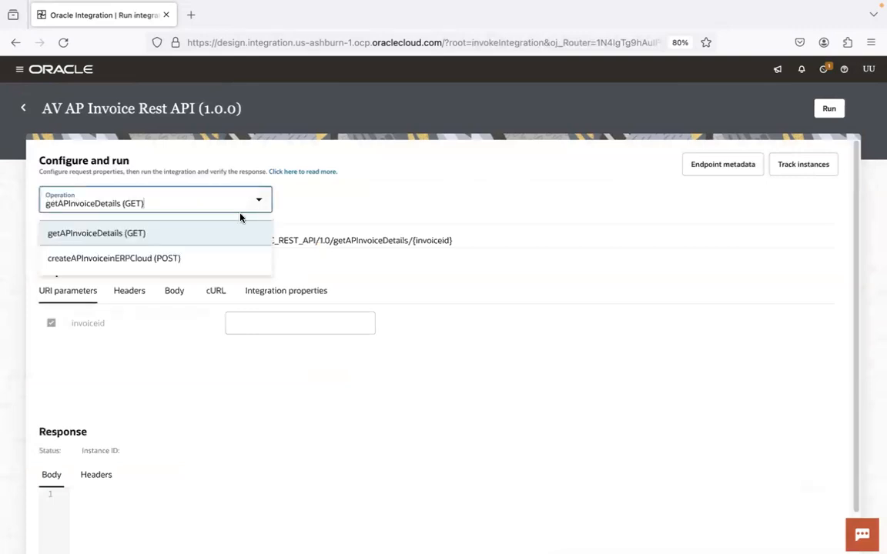
left_click(197, 257)
left_click(176, 291)
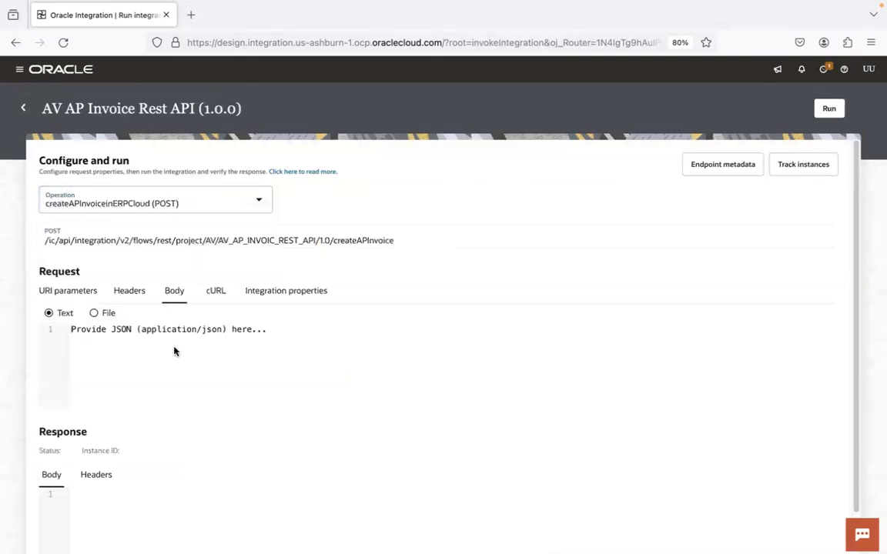
- Switch to Visual Studio Code and open 8.0.1.CreateAPInvoiceRequestPayload.json from the 8.AP Invoice Payloads folder
mouse_move(225, 530)
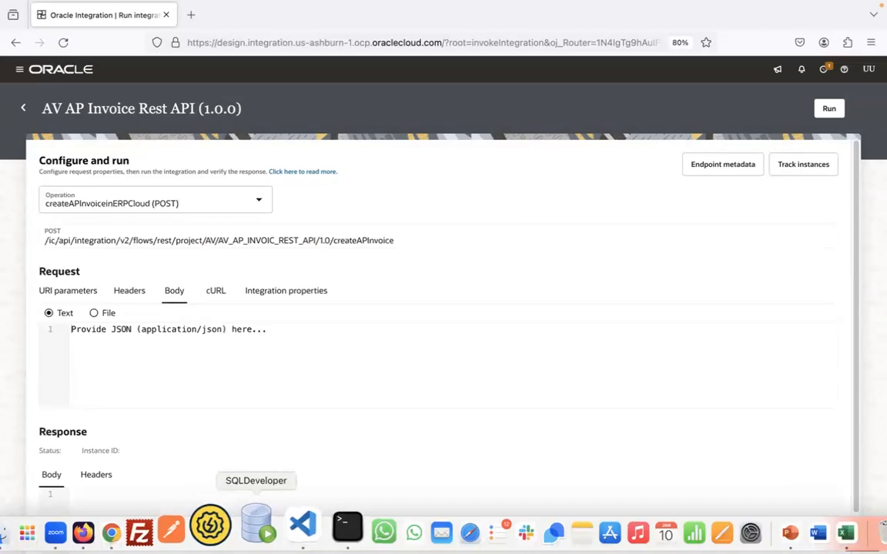
left_click(289, 525)
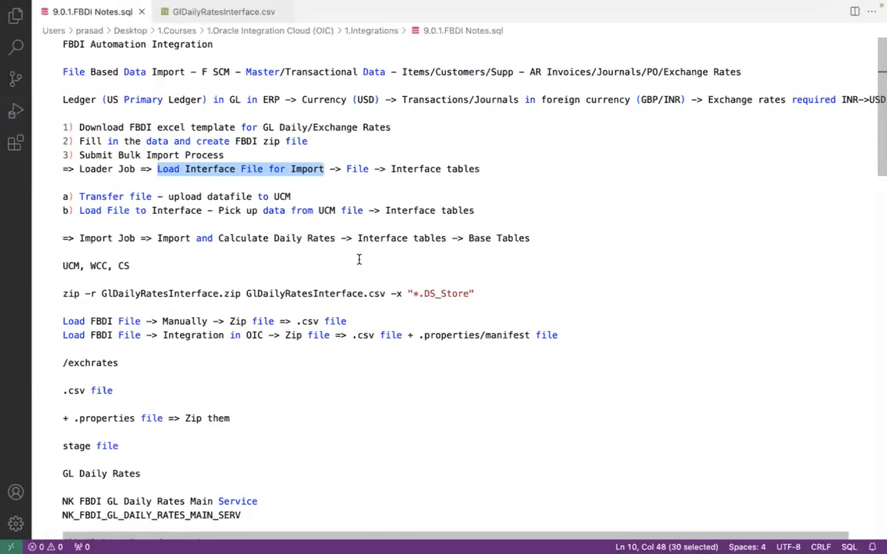
key("super+o")
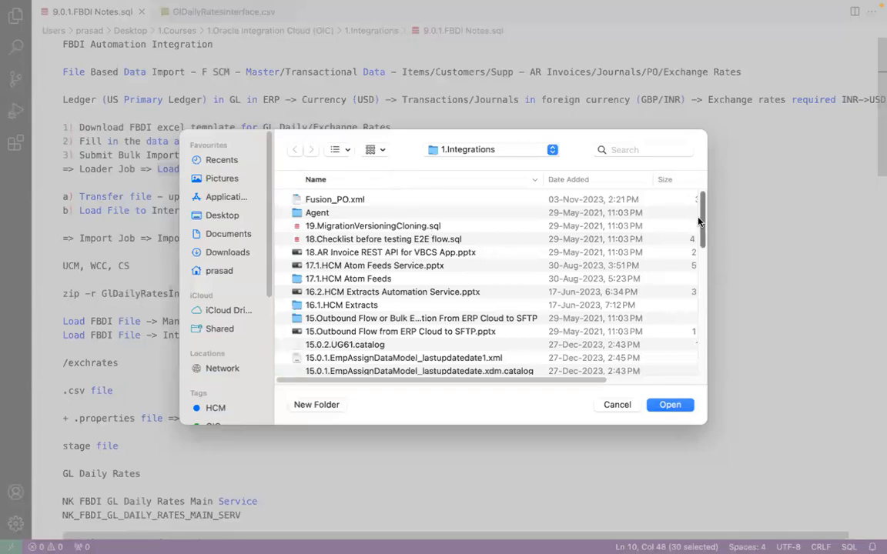
scroll(702, 254, "down", 5)
scroll(707, 262, "down", 3)
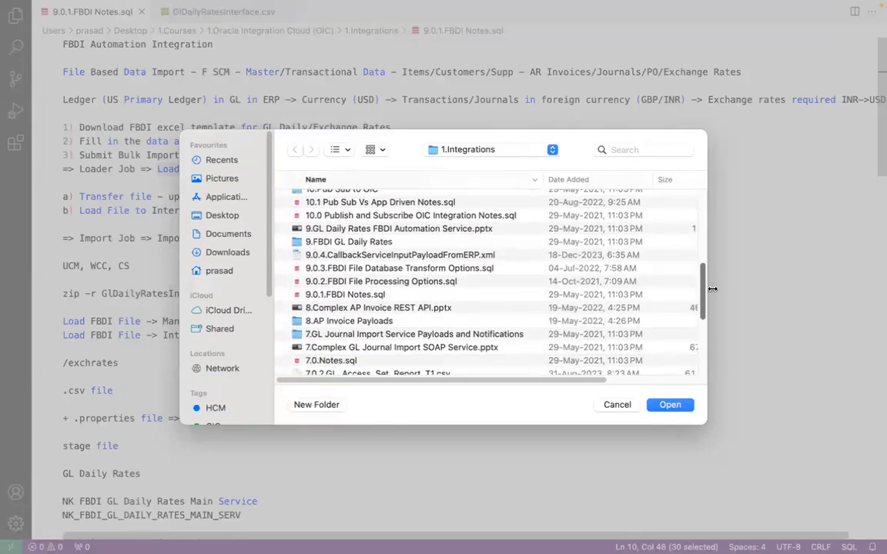
double_click(389, 322)
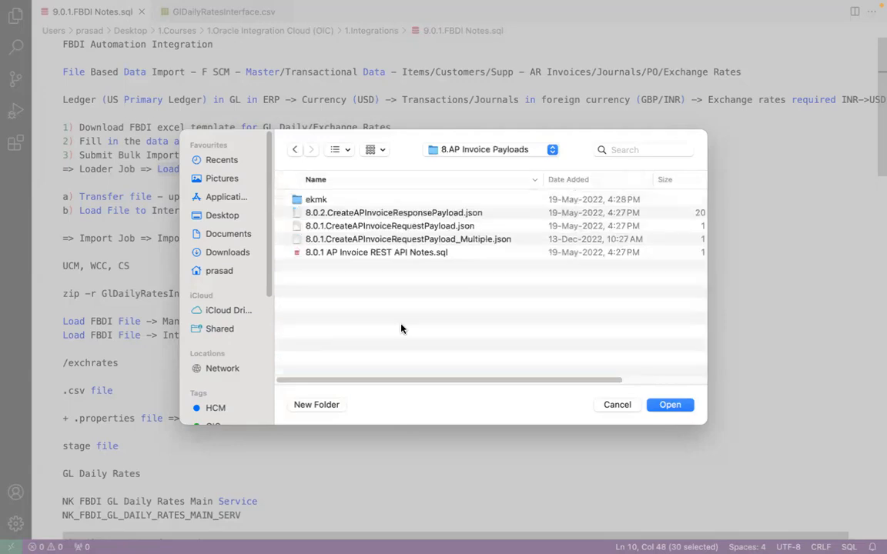
double_click(423, 226)
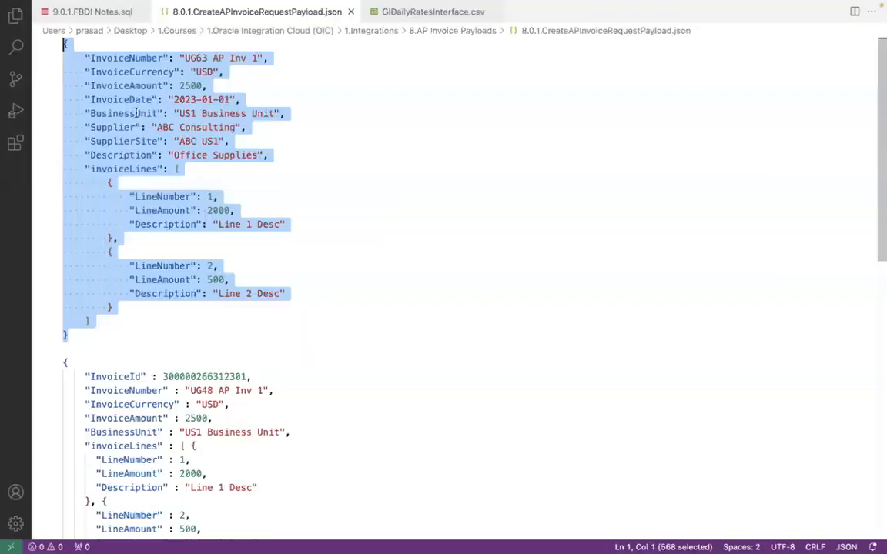
- Change the first payload's InvoiceNumber to "AV AP Inv 1"
left_click(184, 127)
double_click(184, 127)
double_click(196, 58)
type("AV")
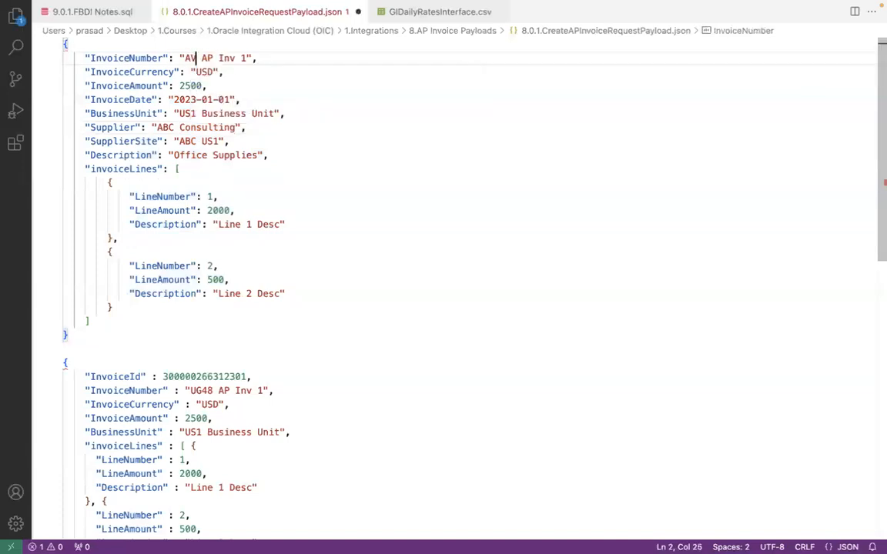
- Copy the first JSON payload into the integration's request body in Firefox and run the POST operation
left_click_drag(81, 335, 56, 44)
key("ctrl+Left")
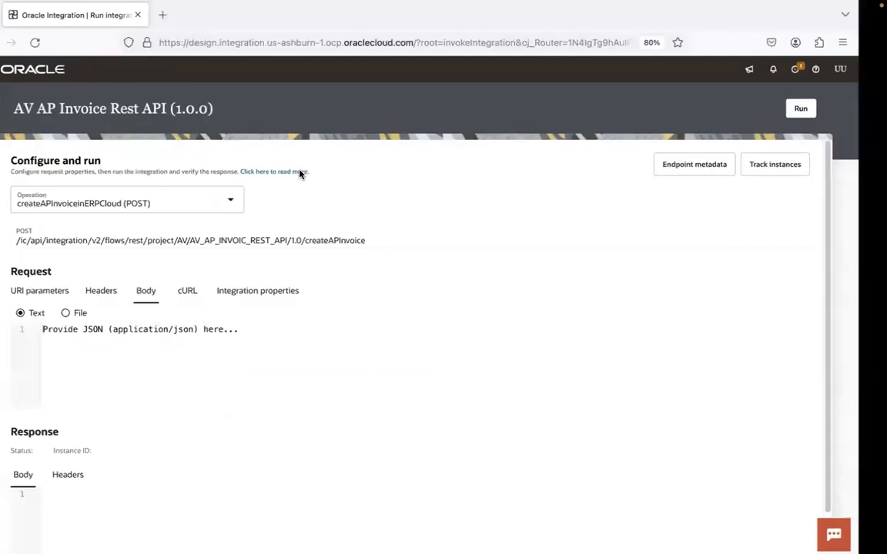
left_click(241, 356)
key("ctrl+v")
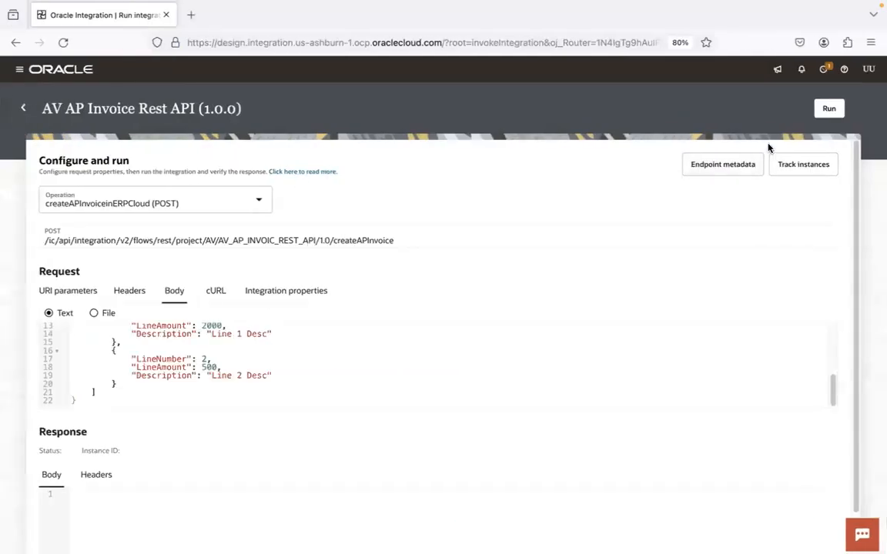
left_click(828, 109)
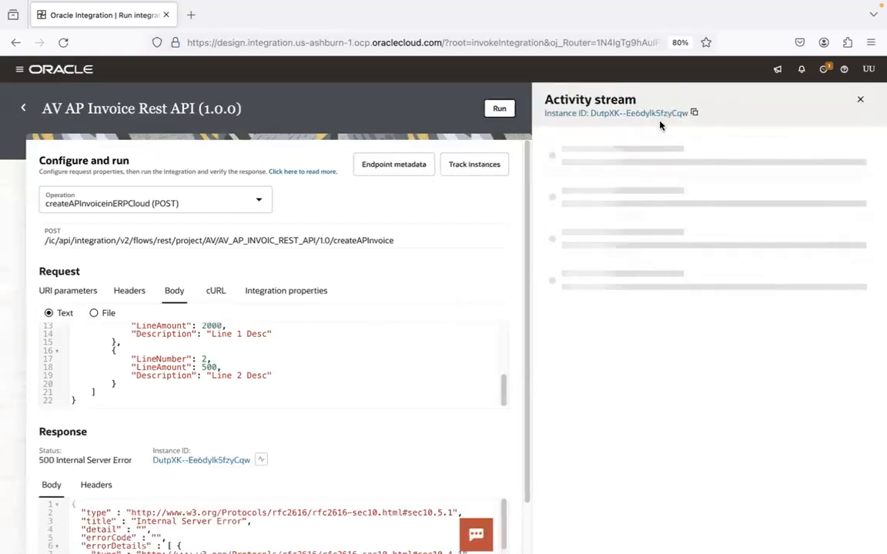
- Open the run's instance from the activity stream, examine its flow along the createAPInvoice branch, and return to the run page
left_click(659, 116)
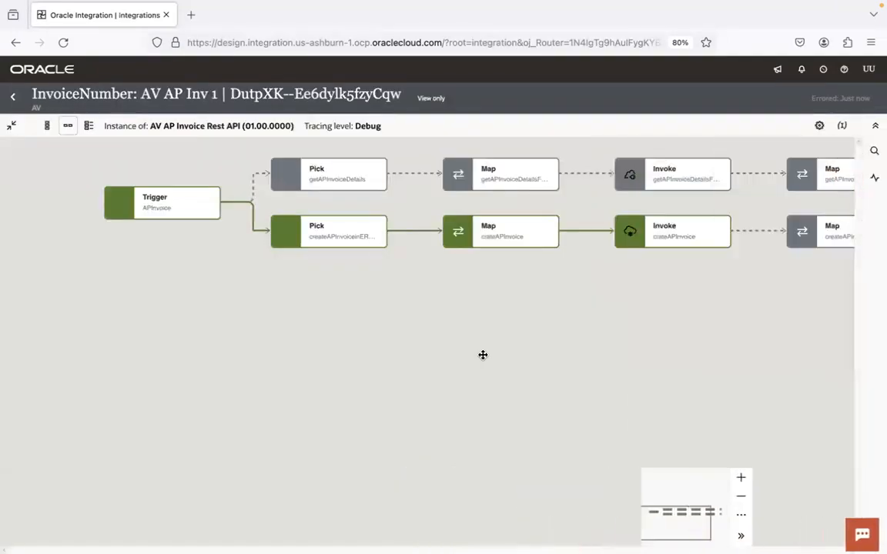
left_click_drag(663, 329, 237, 305)
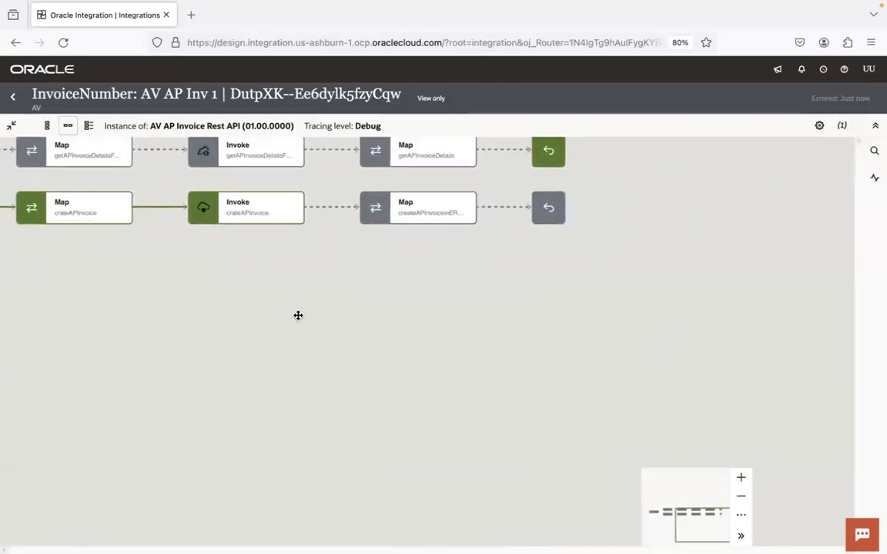
left_click_drag(298, 315, 557, 344)
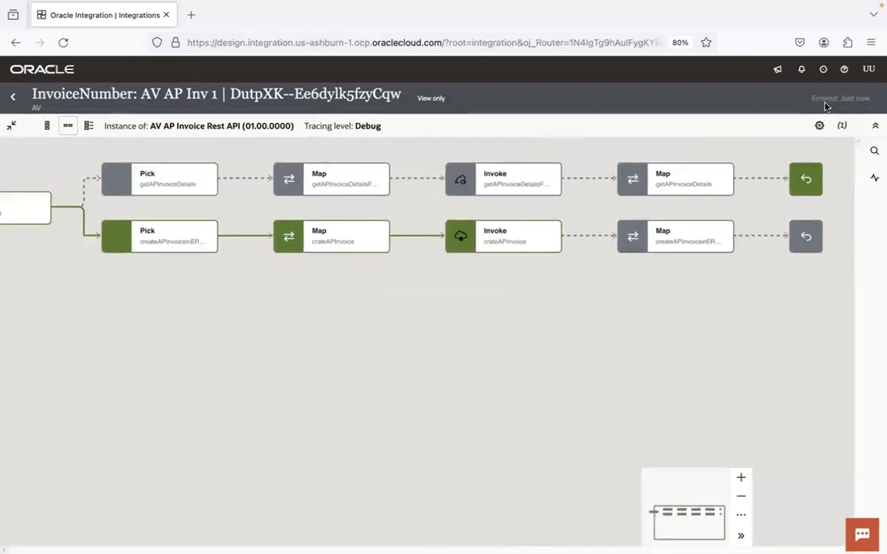
left_click(12, 100)
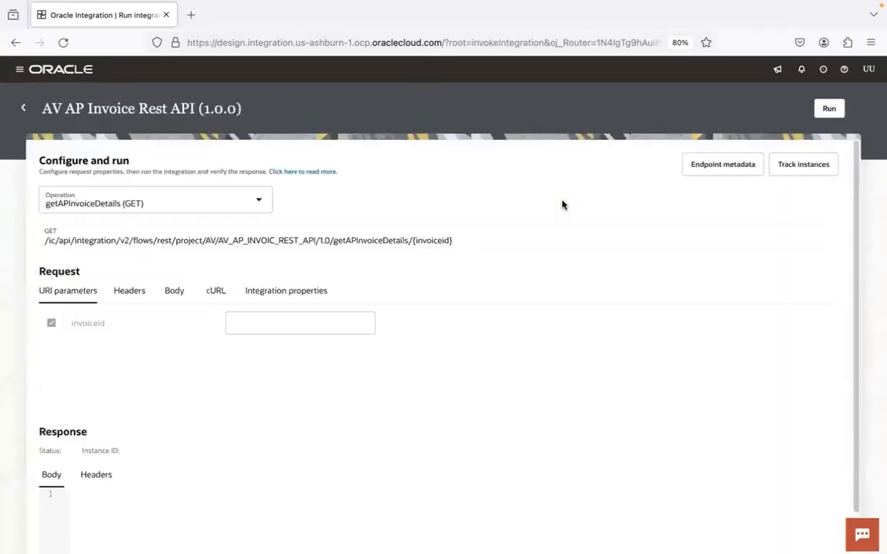
- Track the integration's instances and open the AV AP Inv 1 instance to inspect its flow
left_click(808, 164)
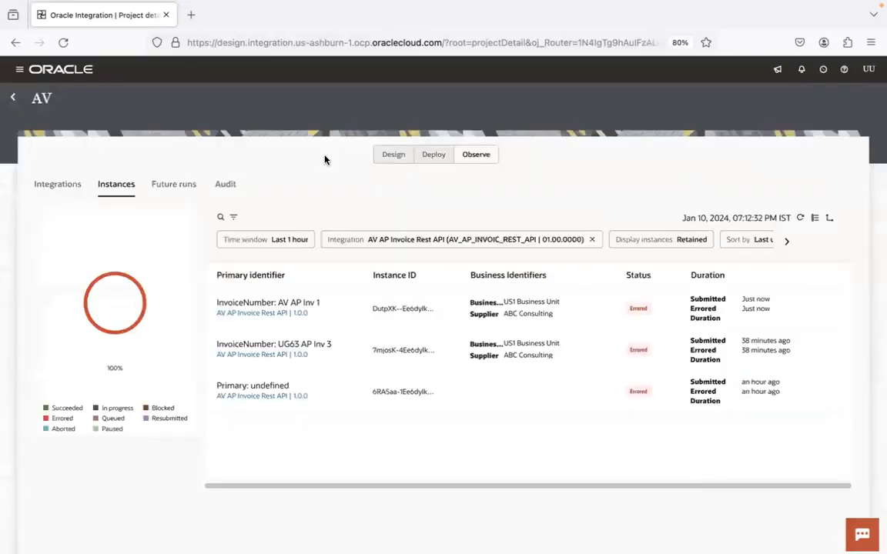
left_click(284, 303)
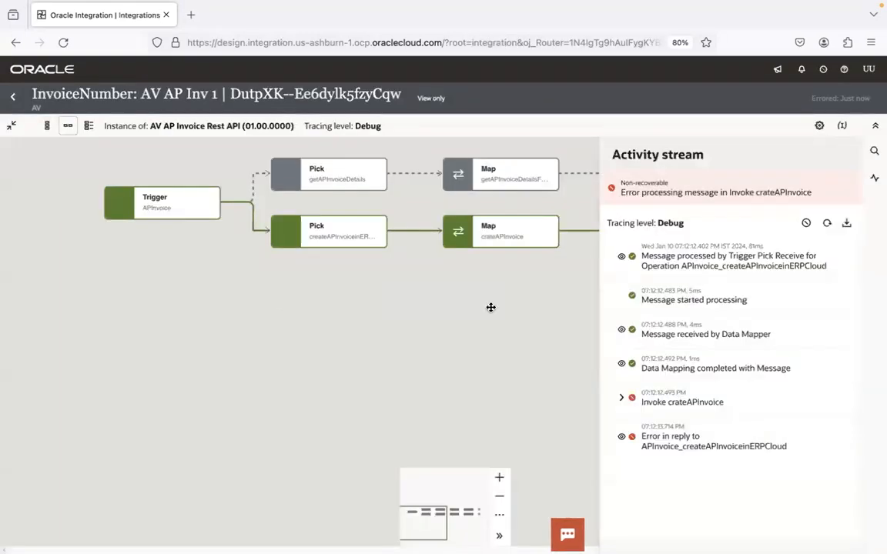
left_click(490, 307)
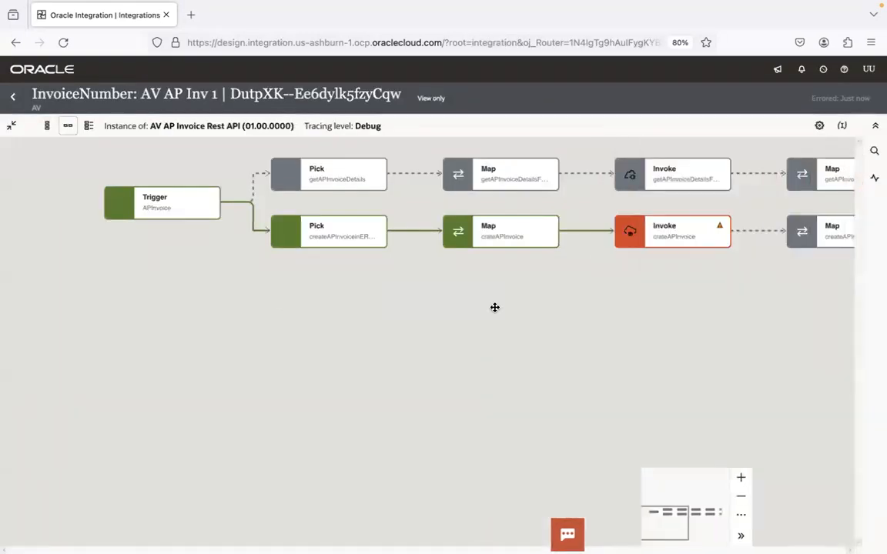
- View the error of the crateAPInvoice invoke and expand its error message entry in the activity stream
left_click(721, 239)
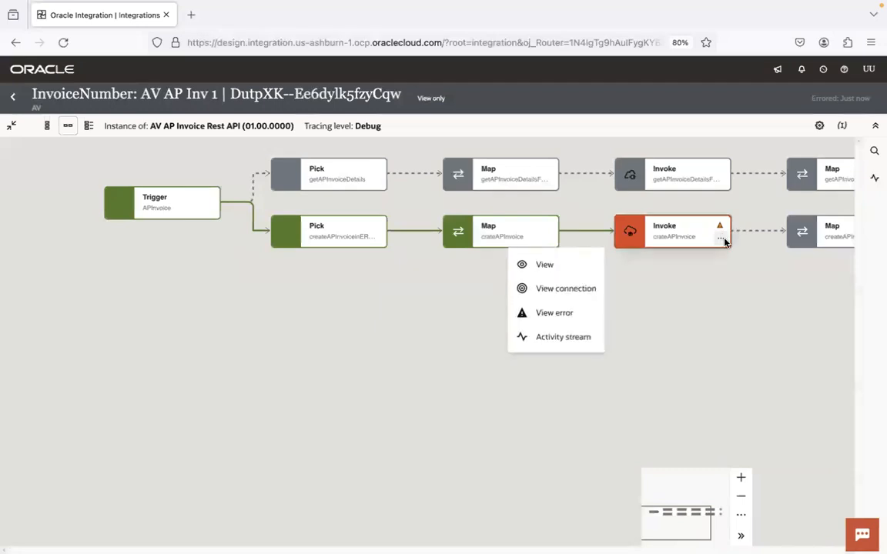
left_click(588, 313)
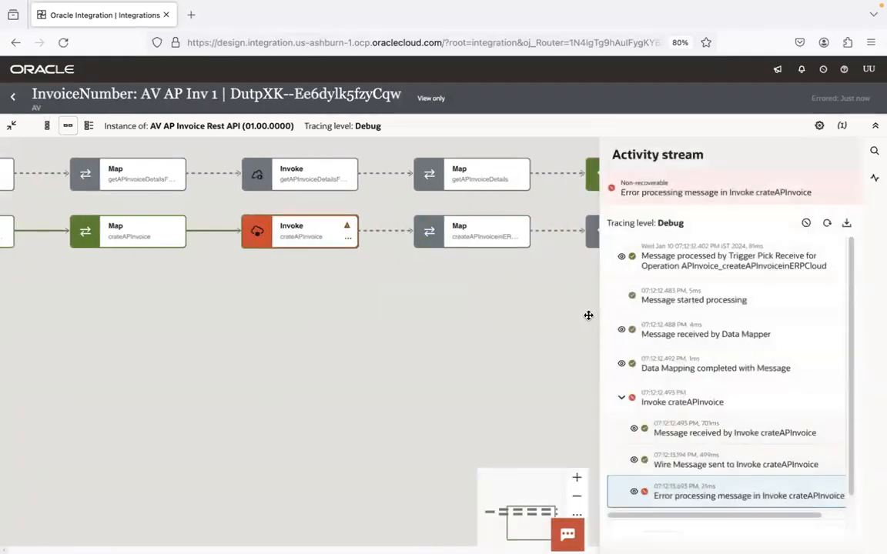
scroll(733, 462, "down", 1)
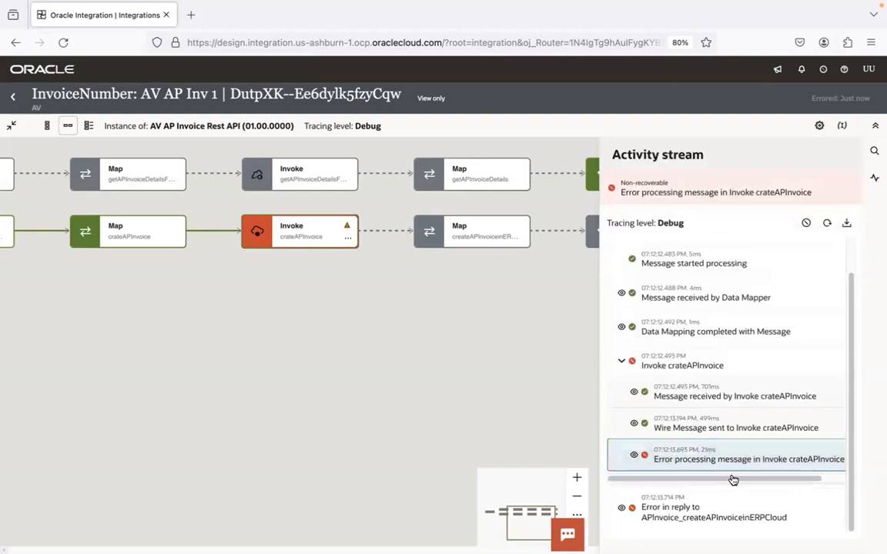
left_click(633, 454)
left_click_drag(842, 402, 843, 480)
scroll(842, 469, "up", 5)
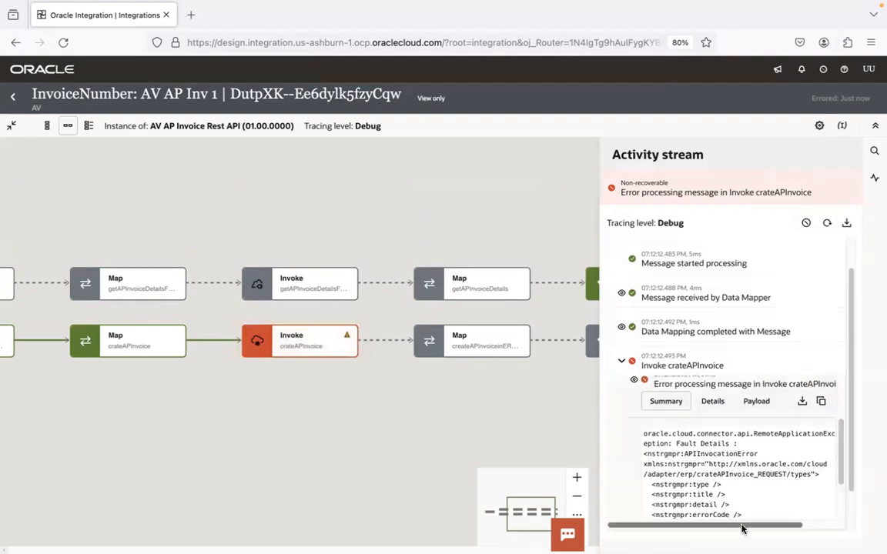
- Show the error message's Details in the activity stream and copy the full fault text
left_click(709, 406)
left_click_drag(842, 459, 843, 500)
left_click_drag(780, 524, 815, 524)
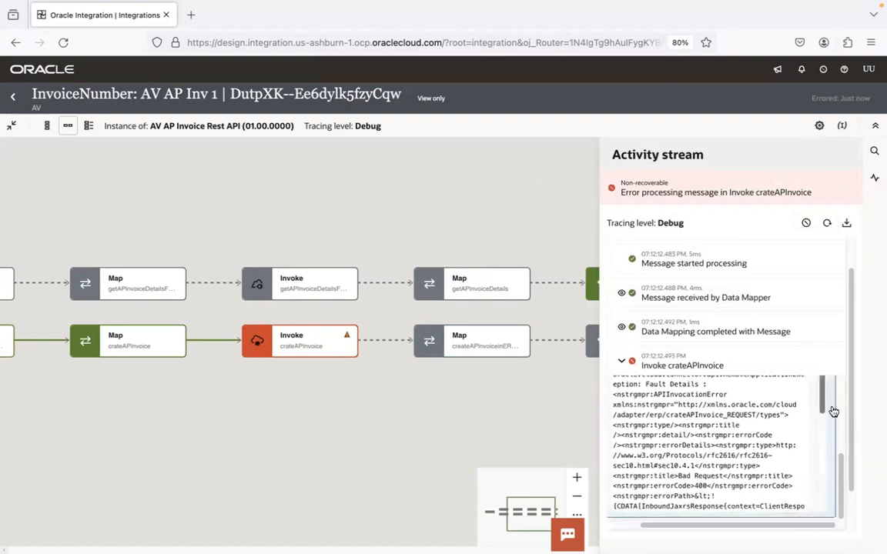
scroll(841, 469, "up", 5)
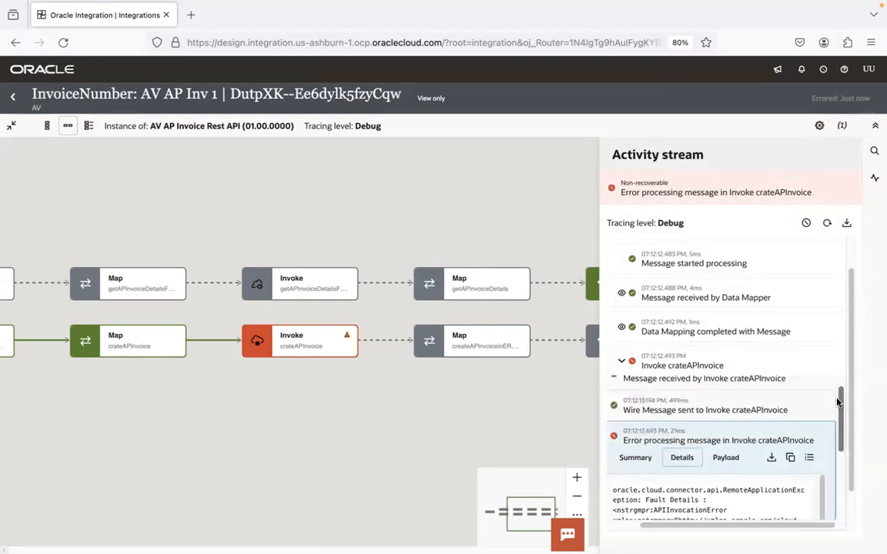
left_click(788, 475)
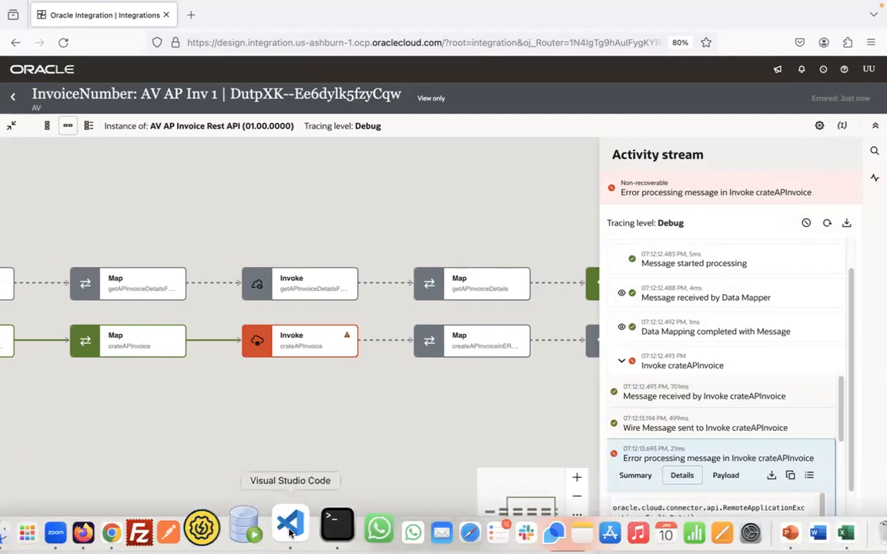
- Switch to Visual Studio Code and paste the copied fault details into a new file
left_click(285, 523)
key("super+n")
key("super+v")
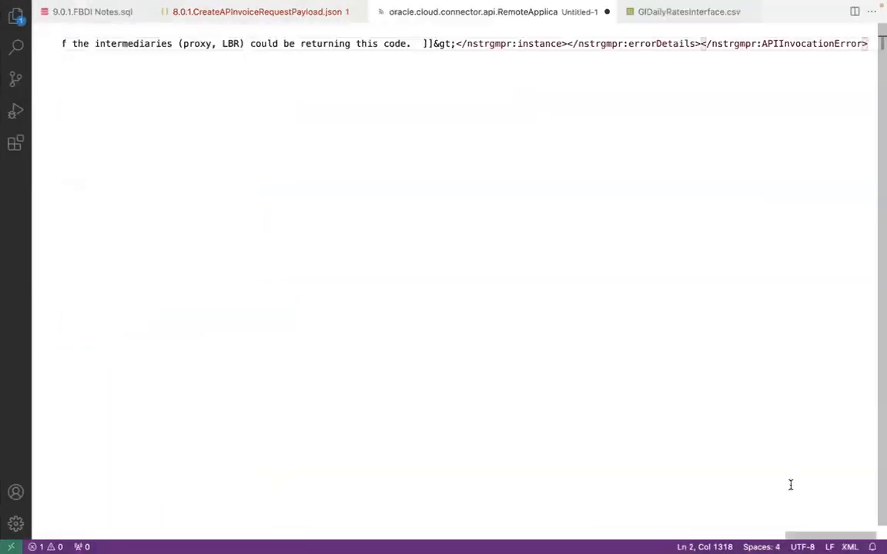
- Insert line breaks before and after the Supplier Site attribute message so it stands on its own line
left_click_drag(797, 536, 494, 536)
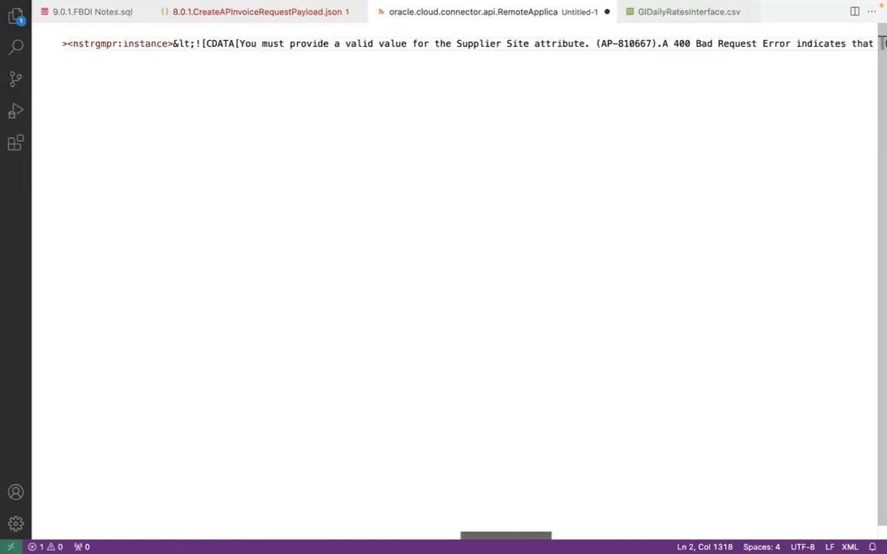
left_click(663, 43)
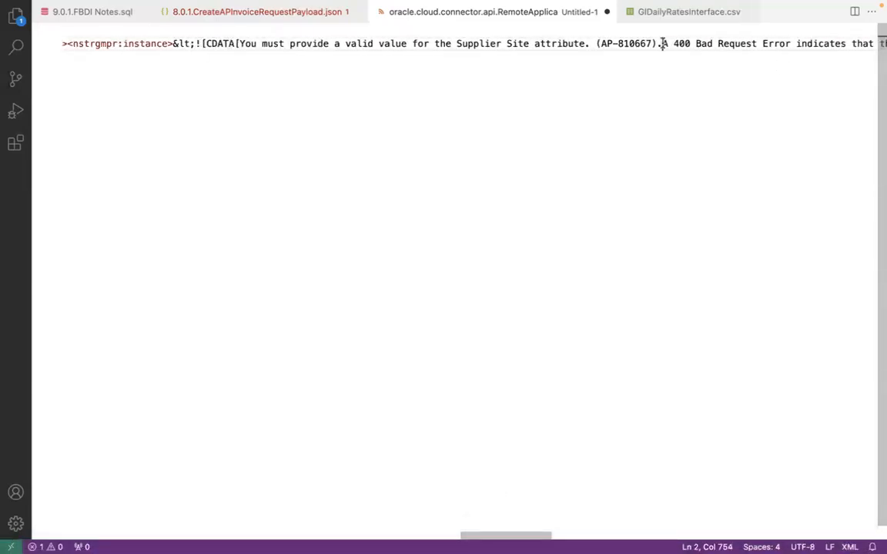
key("Return")
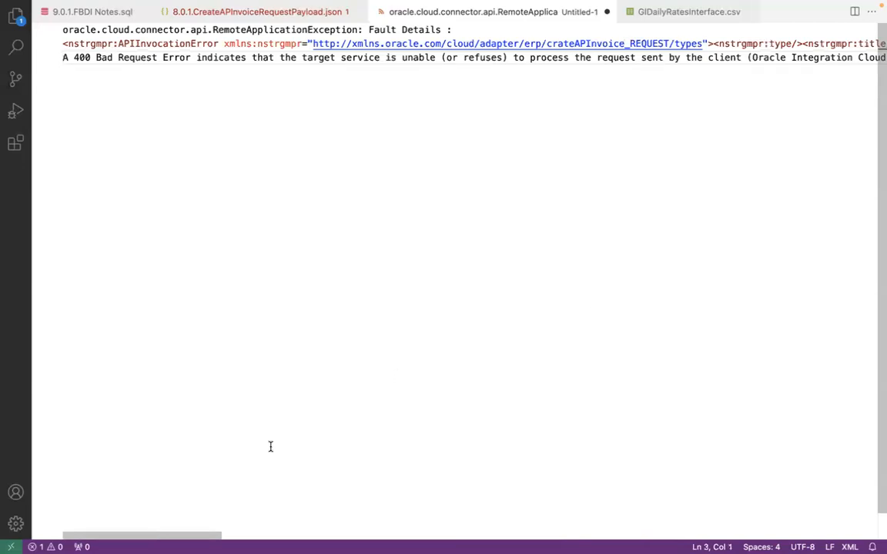
left_click_drag(180, 534, 819, 479)
left_click(542, 44)
key("Return")
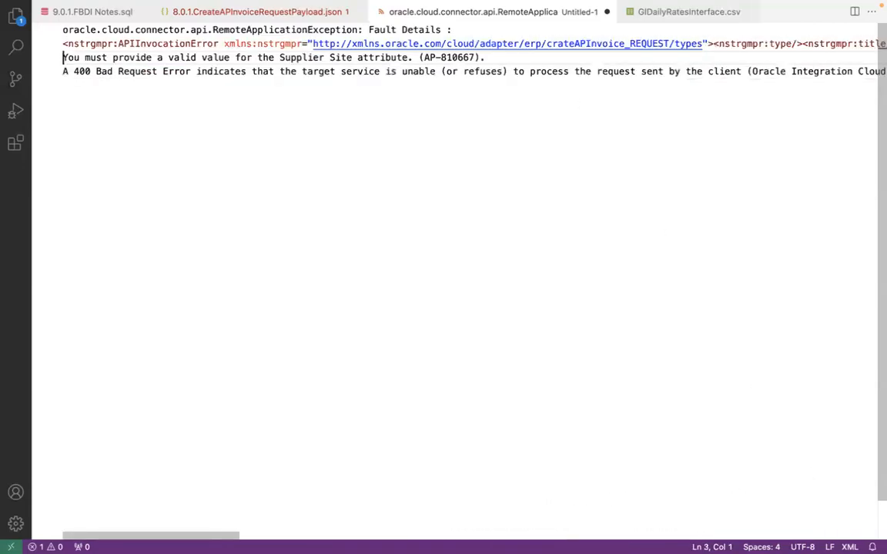
left_click(257, 58)
left_click(326, 58)
- Return to Firefox, close the activity stream and view the crateAPInvoice map of the instance
mouse_move(186, 539)
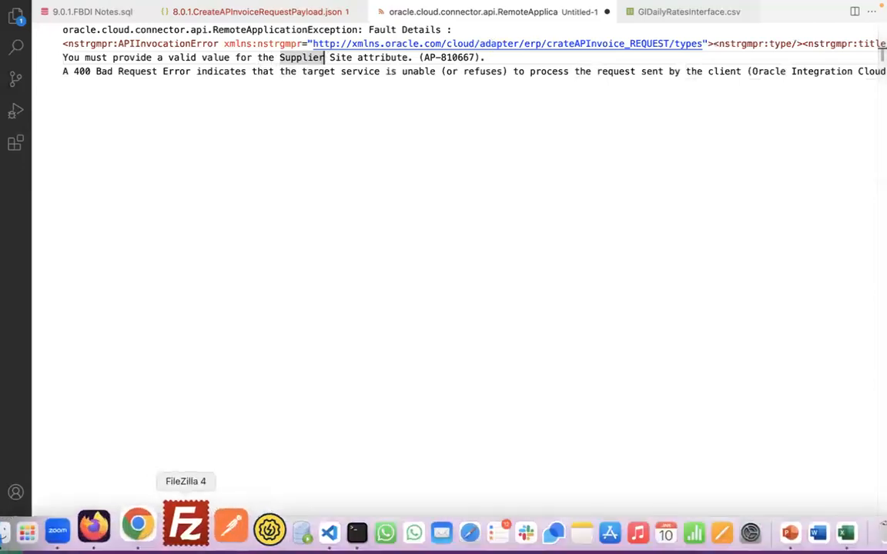
left_click(122, 525)
left_click(416, 392)
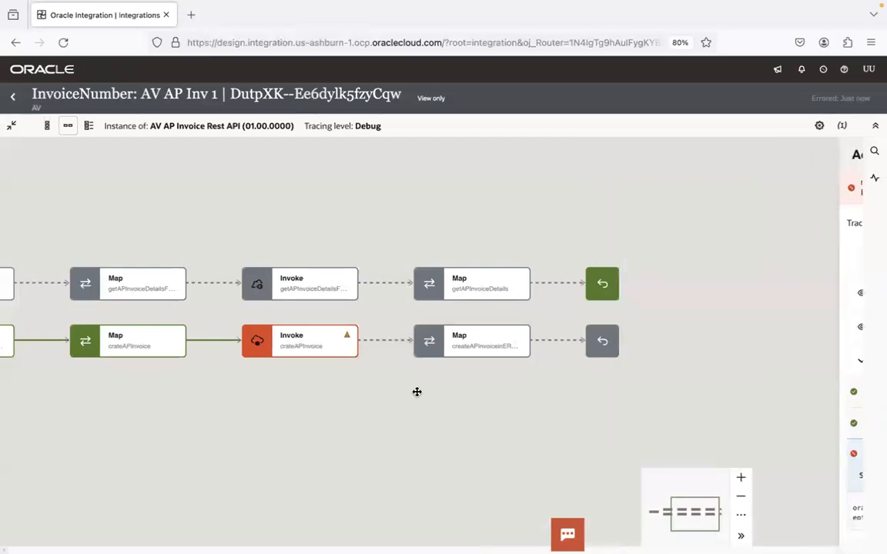
left_click(176, 347)
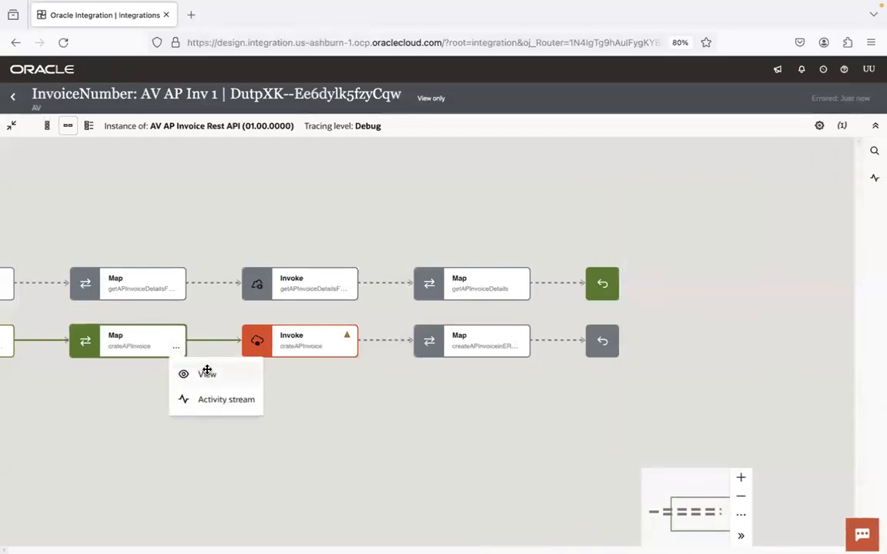
left_click(206, 372)
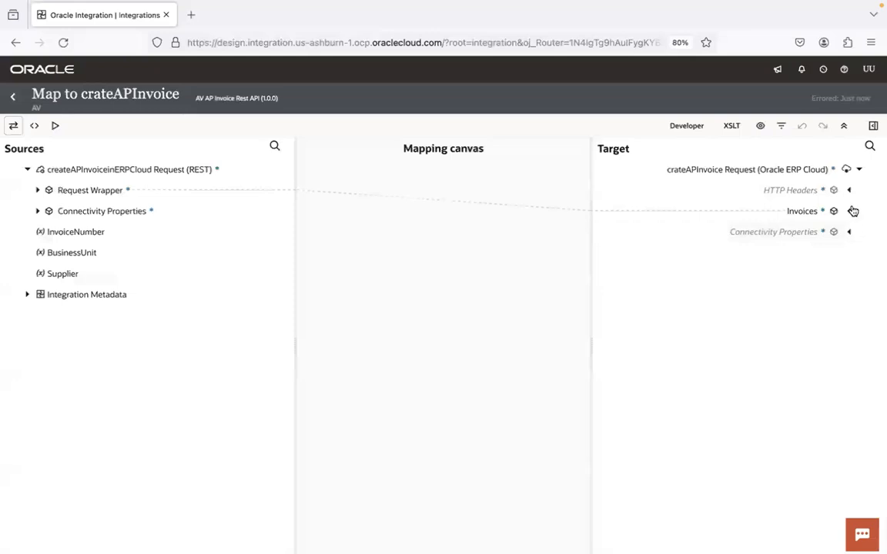
- Expand the target Invoices element and try to map the source Supplier Site to the target Site field
left_click(850, 210)
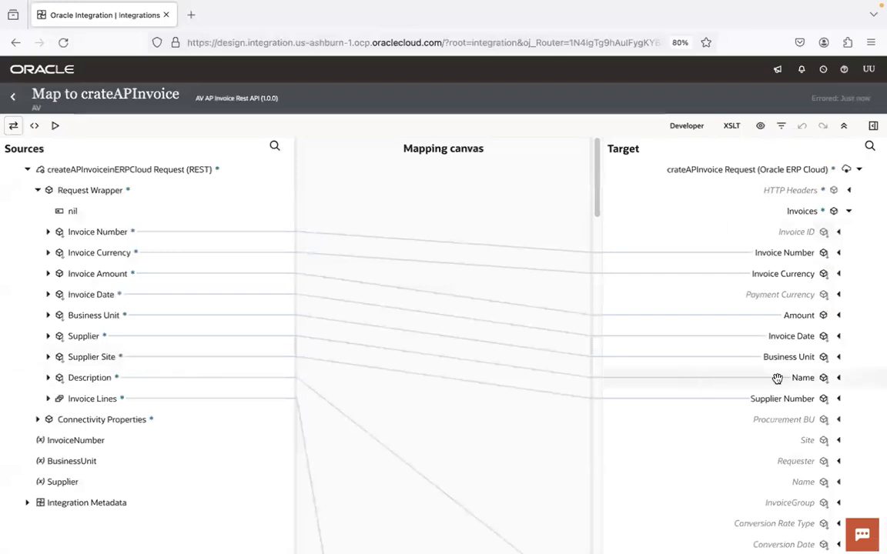
left_click_drag(137, 355, 819, 442)
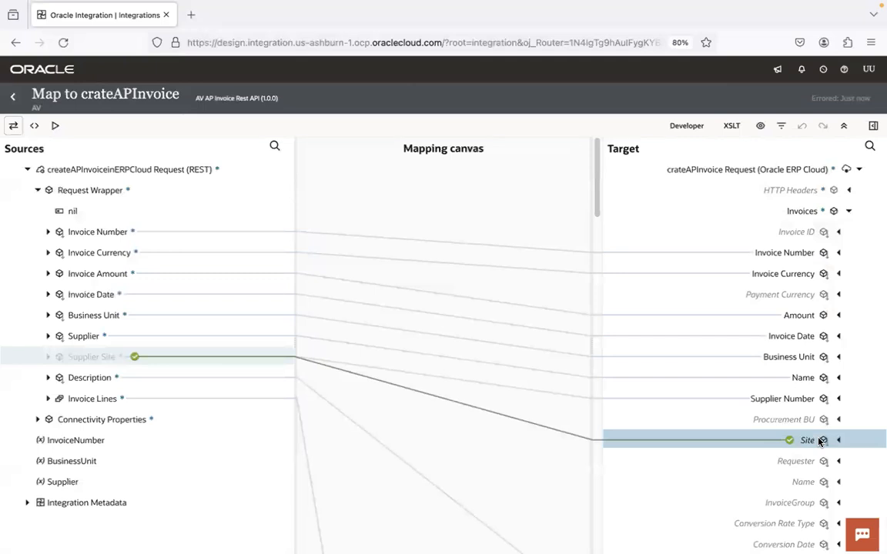
left_click_drag(820, 441, 233, 362)
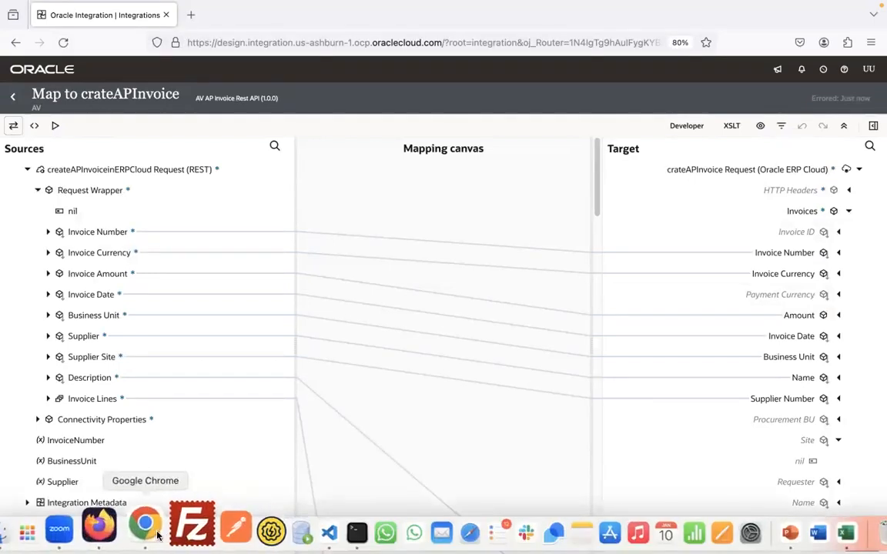
- Switch to Chrome and open the bookmarked FCI spreadsheet in a new tab
left_click(145, 524)
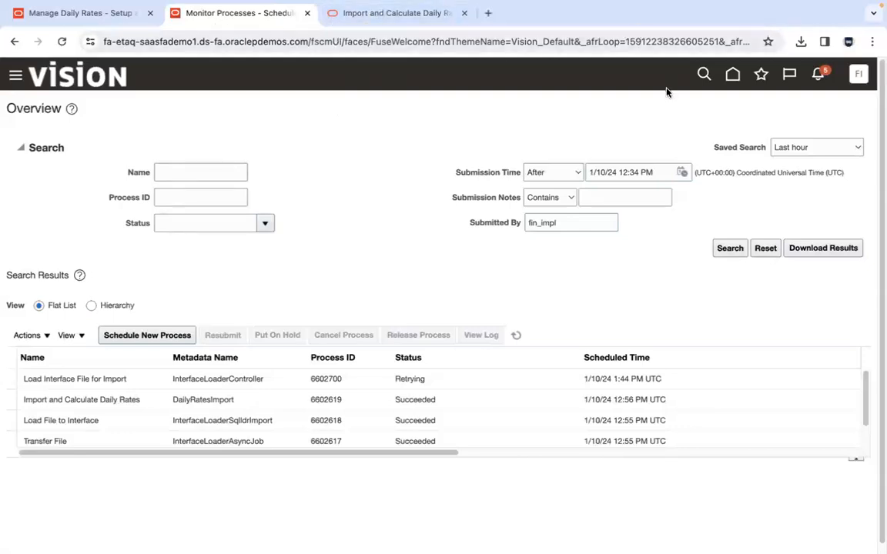
left_click(488, 13)
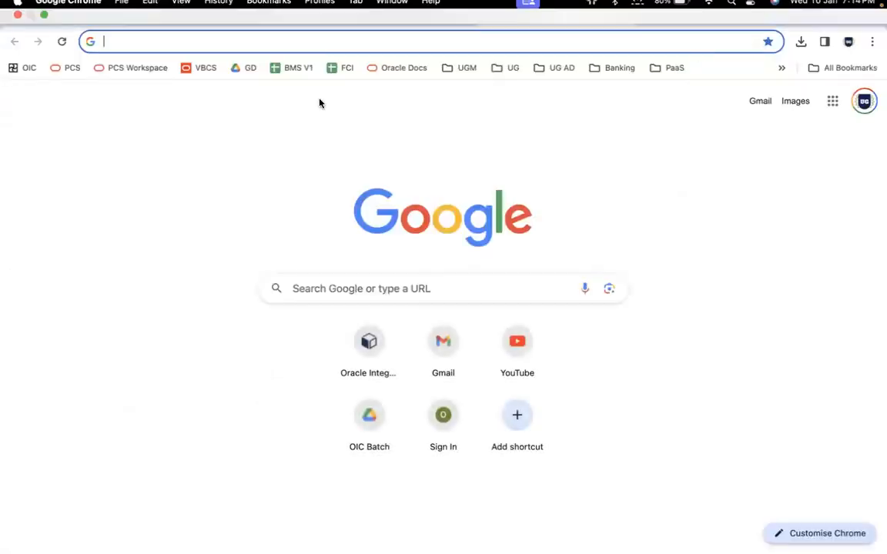
left_click(341, 68)
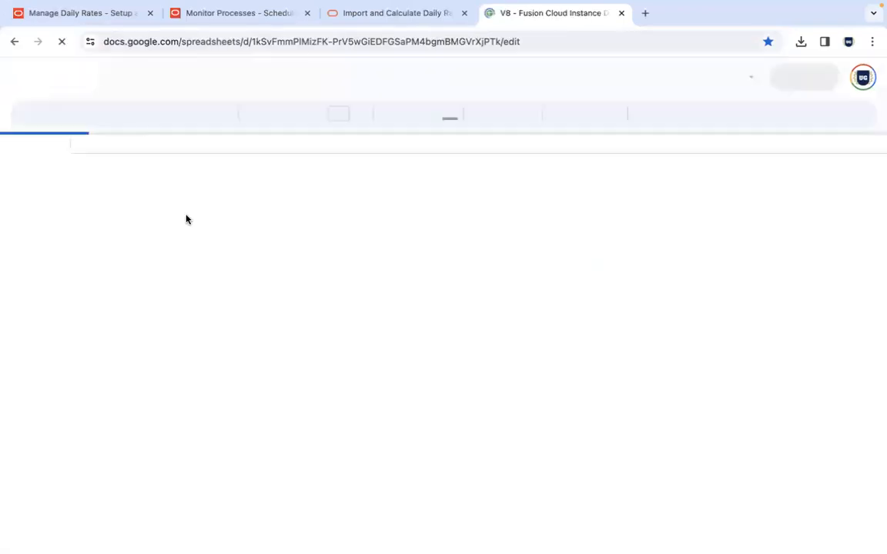
- Replace the fa-eudu instance's password in cell A12 with the new account password
left_click(135, 333)
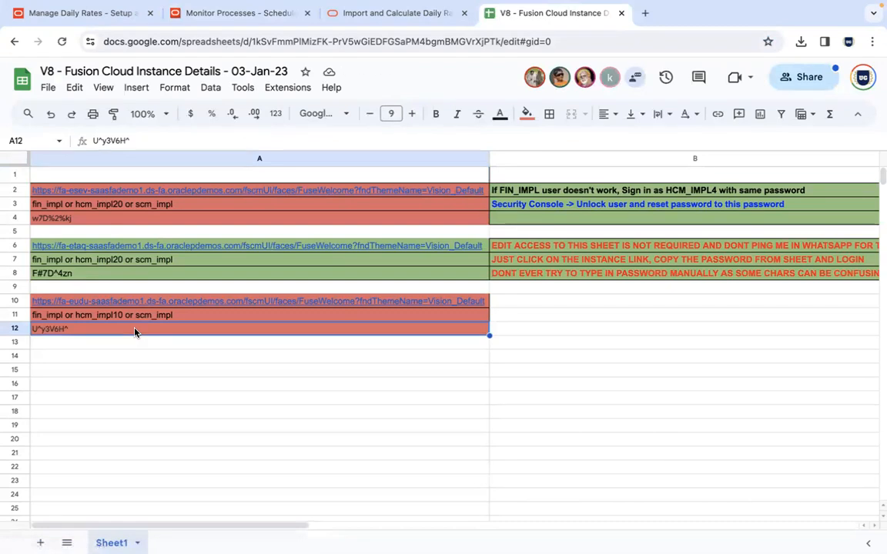
double_click(135, 333)
key("super+a")
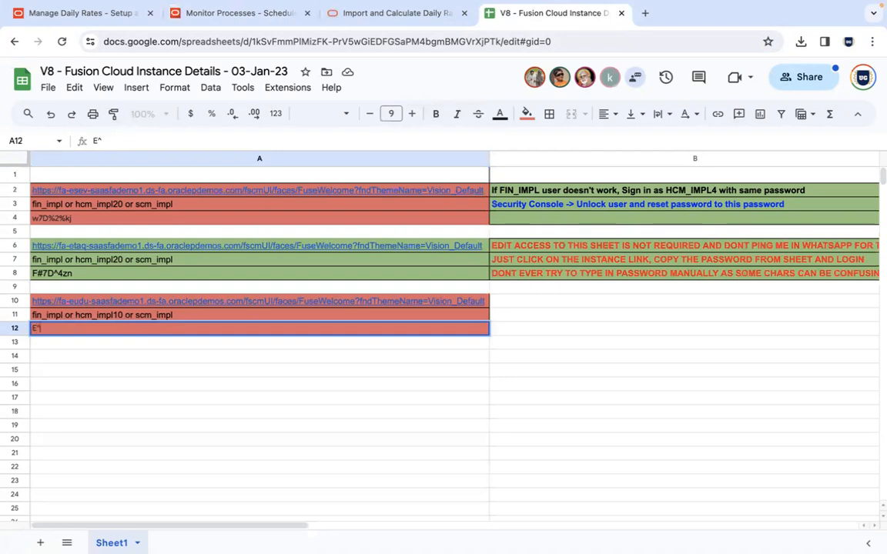
key("Tab")
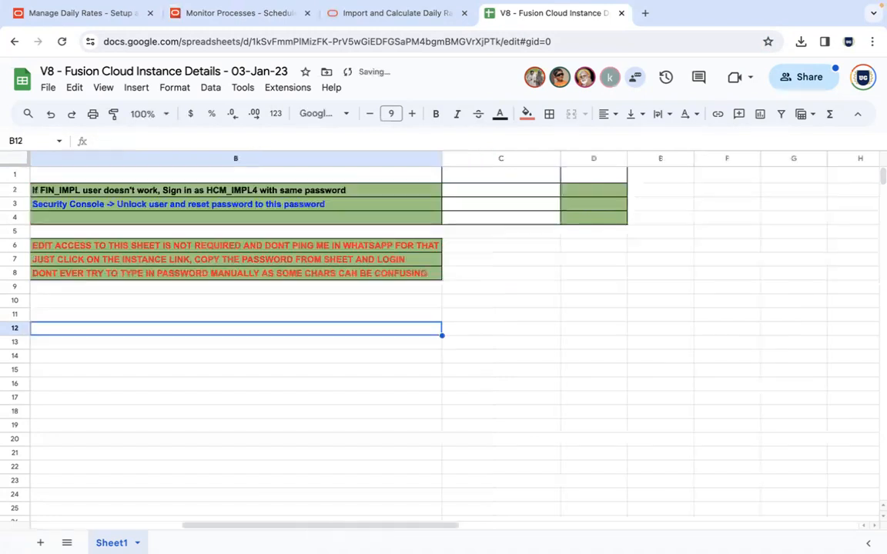
- Change the fill colour of cells A10:A12 to light green
key("Left")
key("shift+Up")
key("shift+Up")
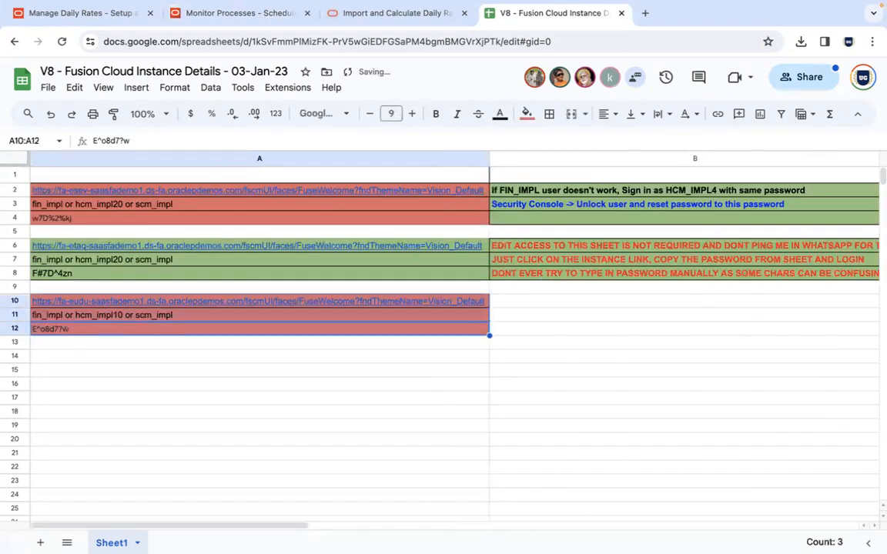
left_click(527, 113)
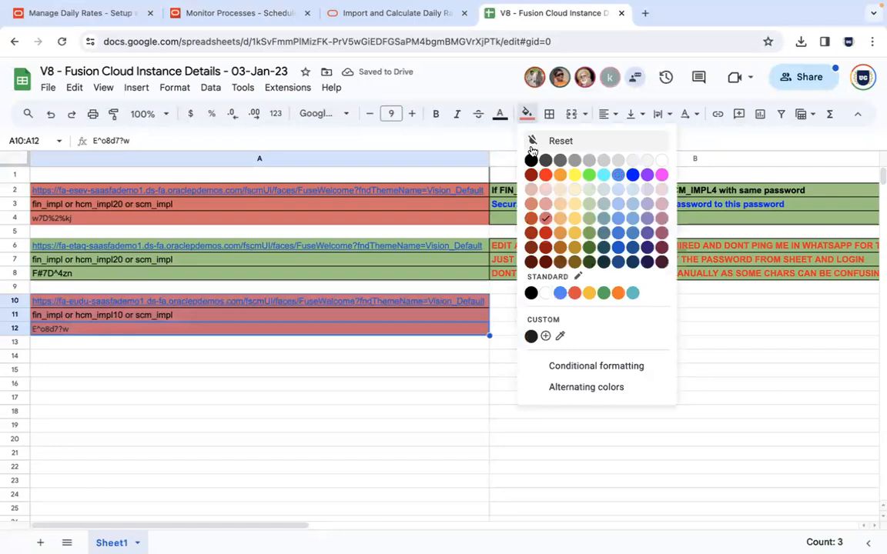
left_click(589, 219)
- Open the fa-eudu instance link from cell A10 in a new tab and copy the account password from A12
left_click(254, 306)
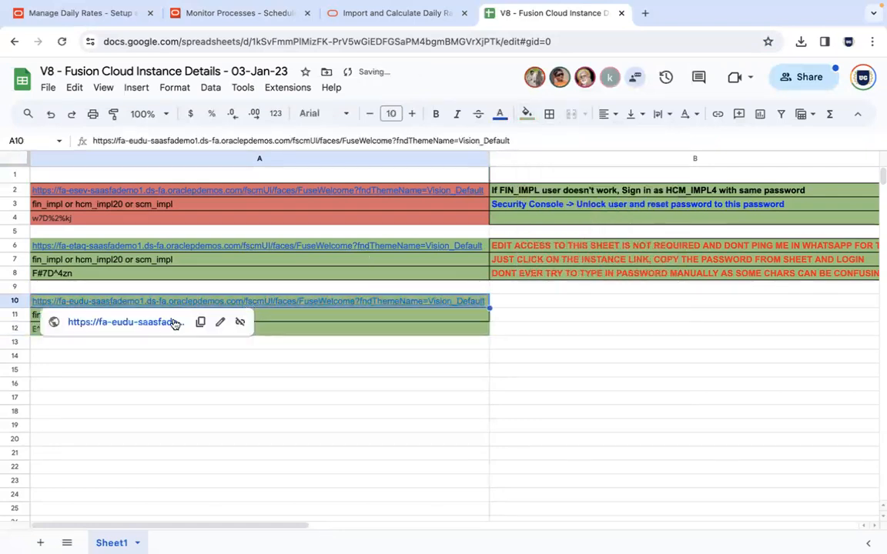
left_click(174, 322)
left_click(599, 13)
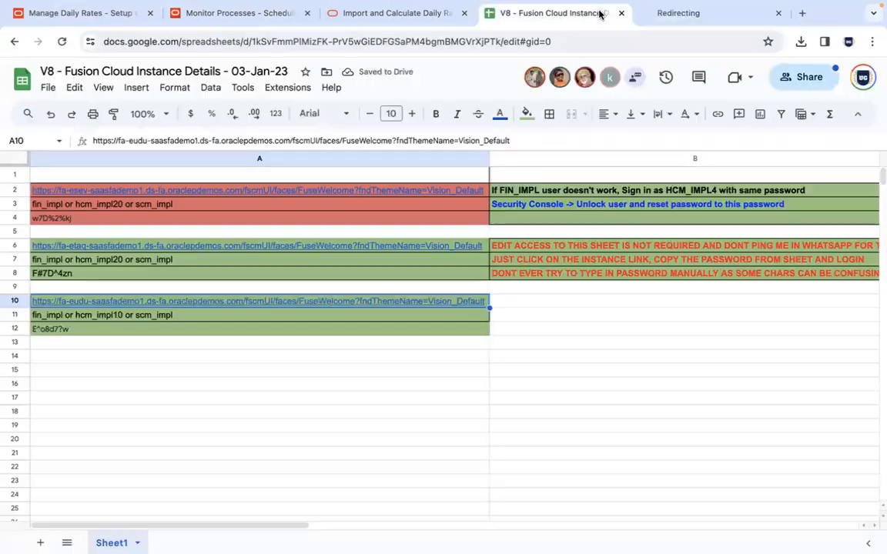
left_click(159, 331)
- Try to sign in to the fa-eudu instance as fin_impl and as hcm_impl10 with the account password
left_click(684, 15)
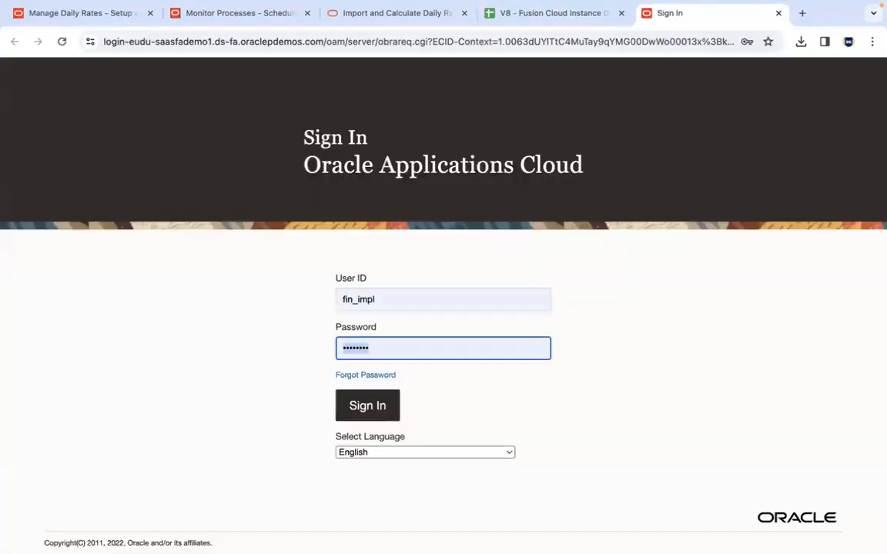
key("Return")
left_click(364, 298)
key("ctrl+a")
type("hcm_imp")
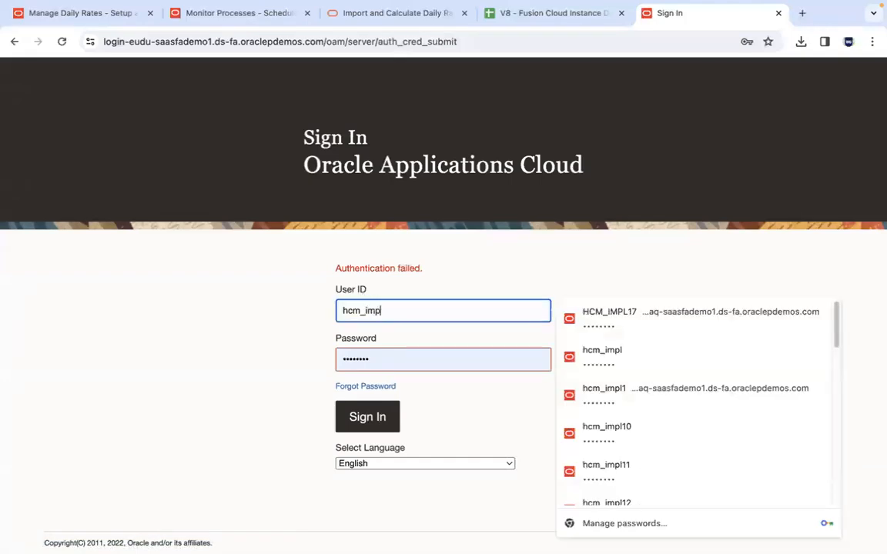
type("l10")
key("Tab")
key("super+v")
key("Return")
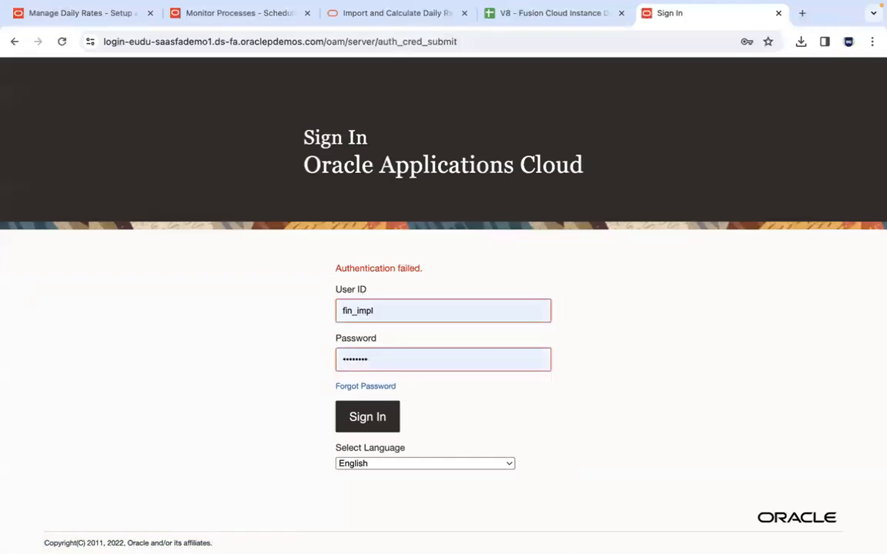
- Sign in to the fa-eudu instance with user ID hcm_impl20 and the account password
double_click(394, 307)
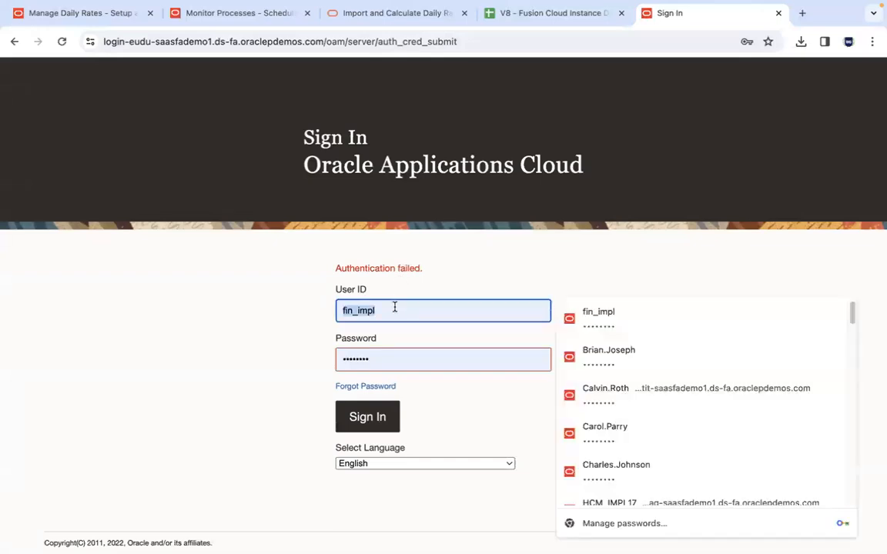
type("hcm_impl1")
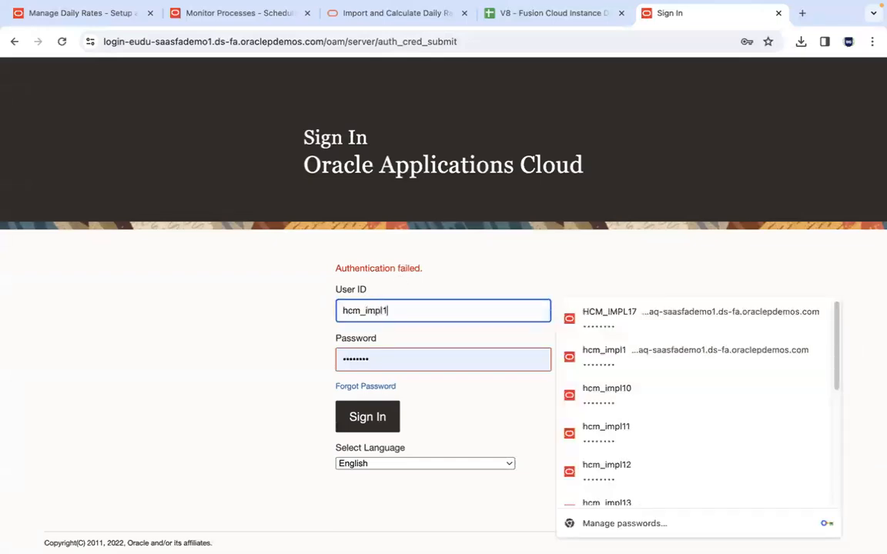
key("BackSpace")
type("20")
key("Tab")
key("Return")
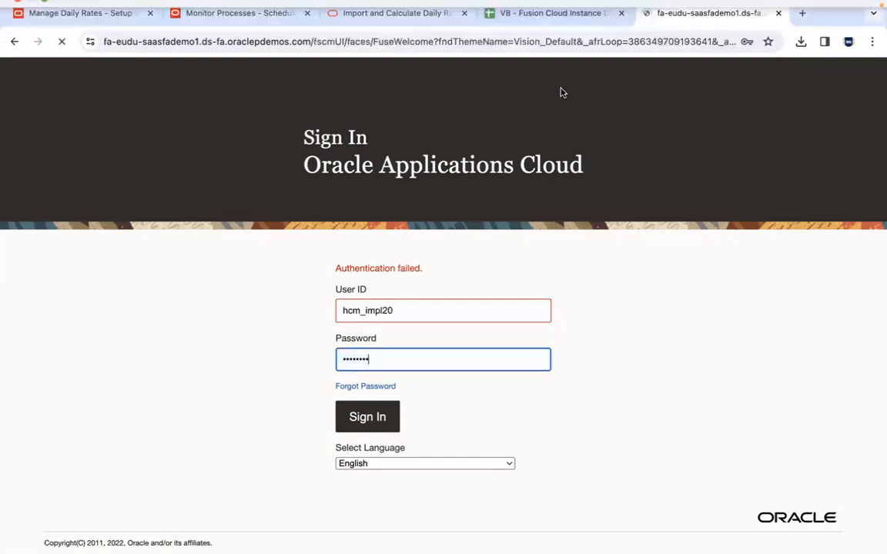
- Change the second user name in cell A11 of the instance details sheet to hcm_impl20
left_click(574, 15)
left_click(163, 314)
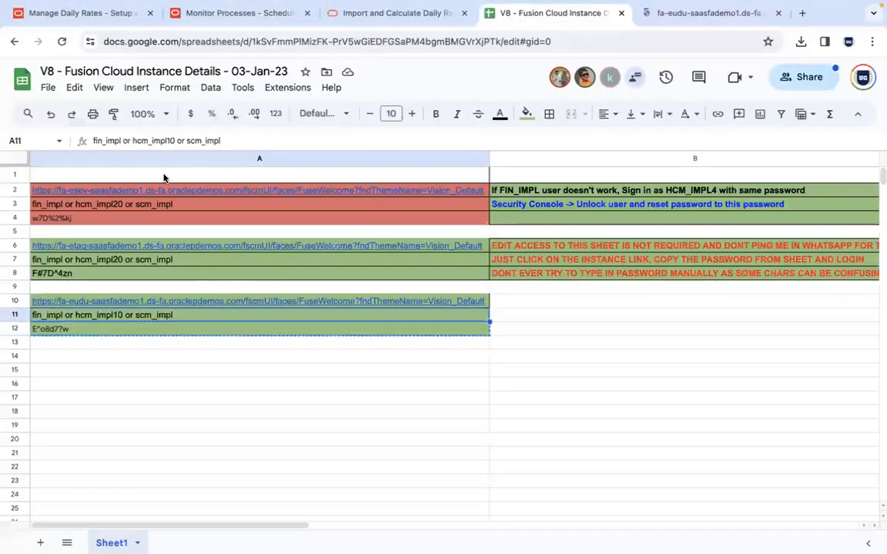
key("BackSpace")
type("2")
key("Tab")
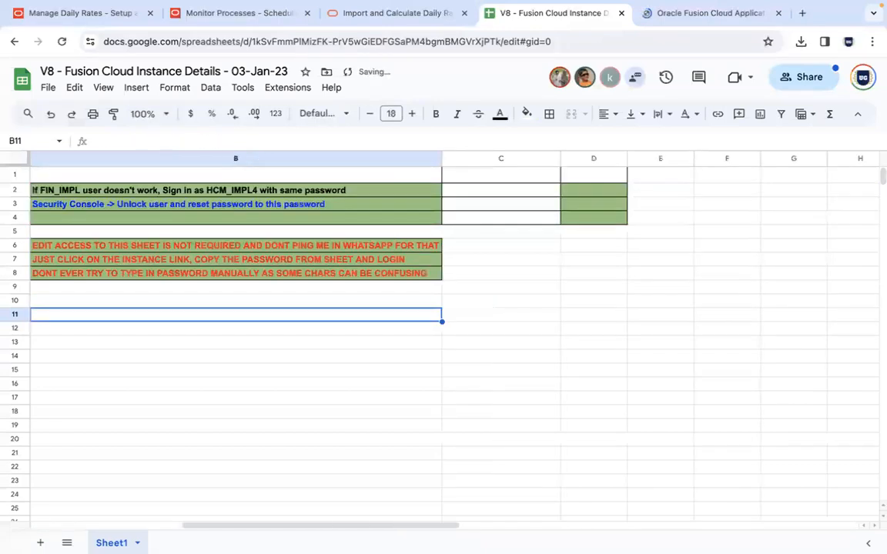
key("Left")
left_click(88, 331)
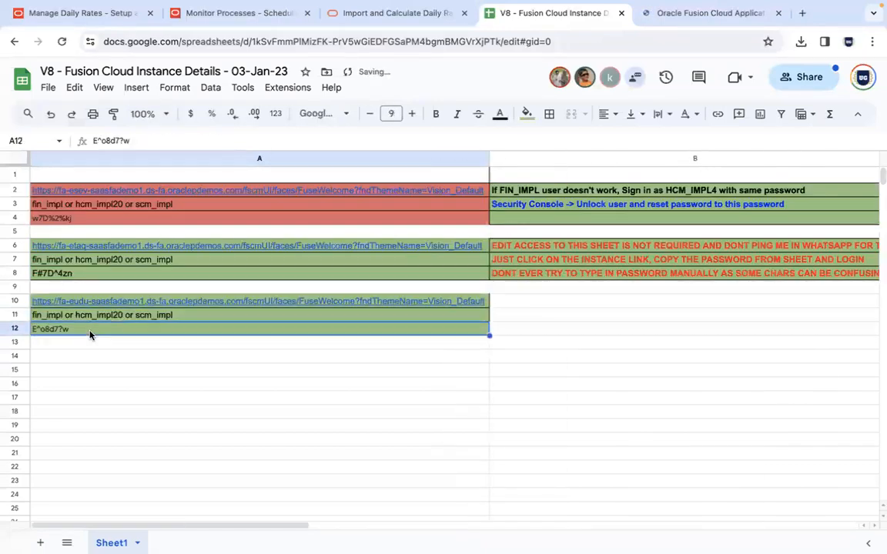
- Update the browser's saved password for hcm_impl20 in the fa-eudu instance, and find and open the Security Console
left_click(704, 14)
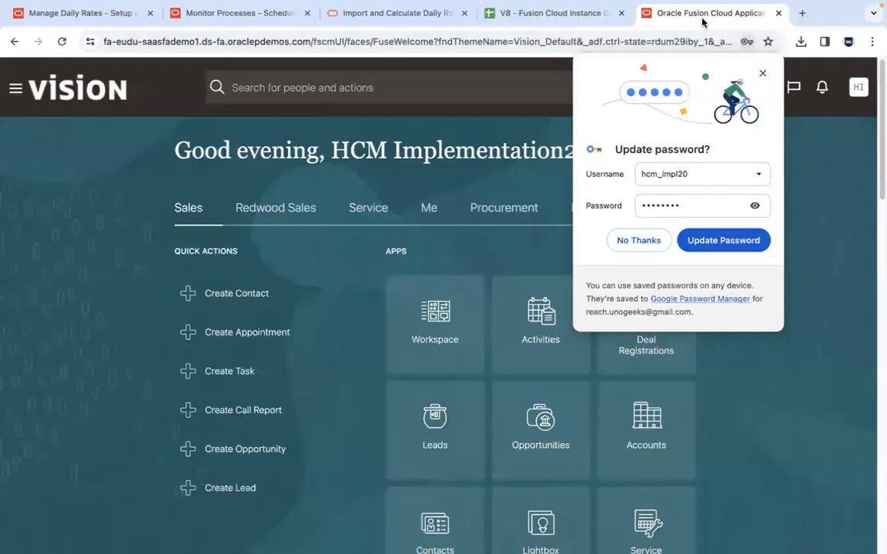
left_click(735, 240)
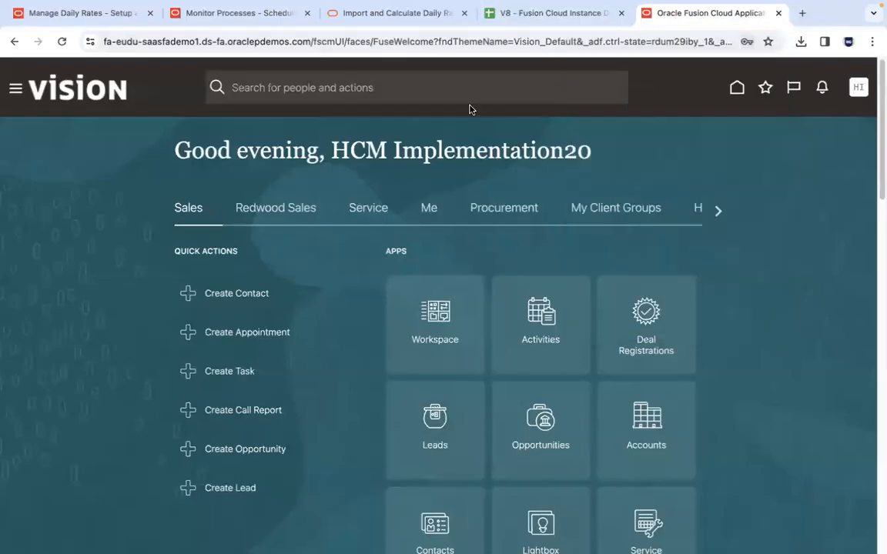
left_click(428, 99)
type("sc")
type("curut")
type("y consol")
key("Return")
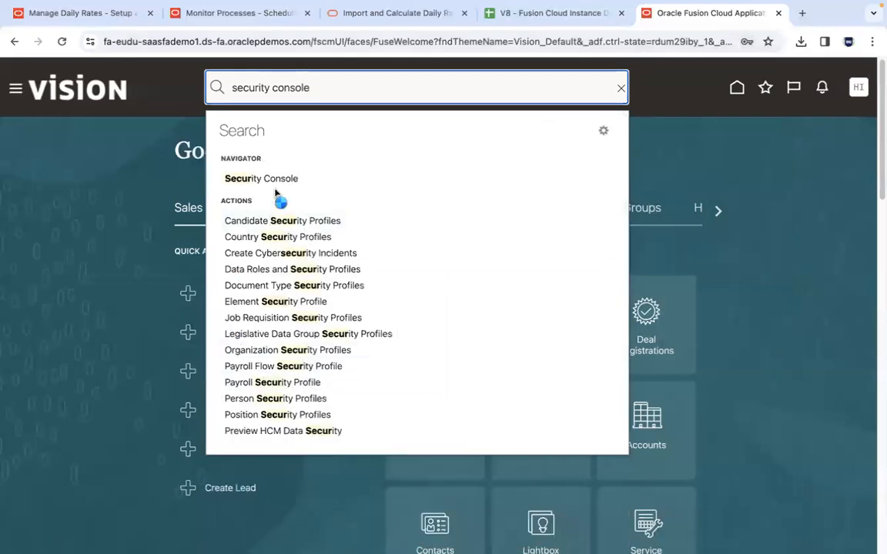
left_click(277, 180)
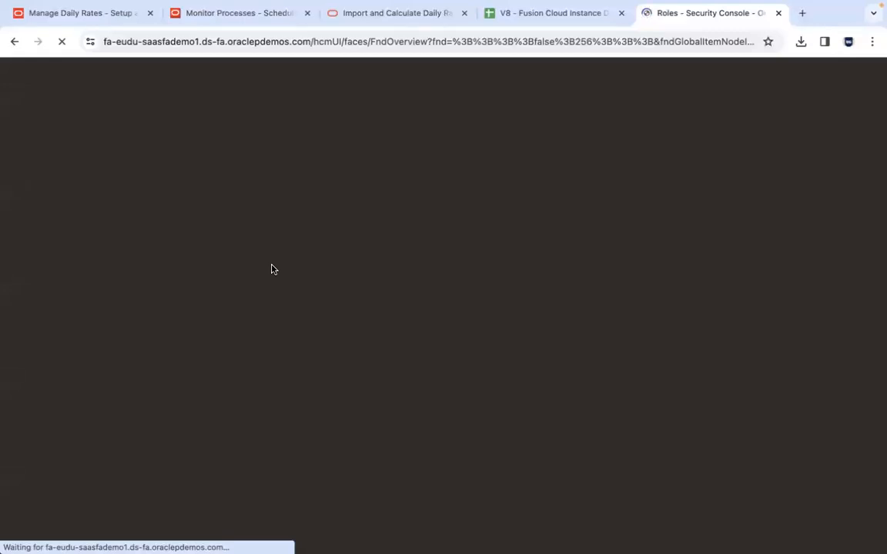
- Close the old Manage Daily Rates and Monitor Processes pages and leave the crateAPInvoice mapping in Oracle Integration
left_click(149, 14)
left_click(149, 14)
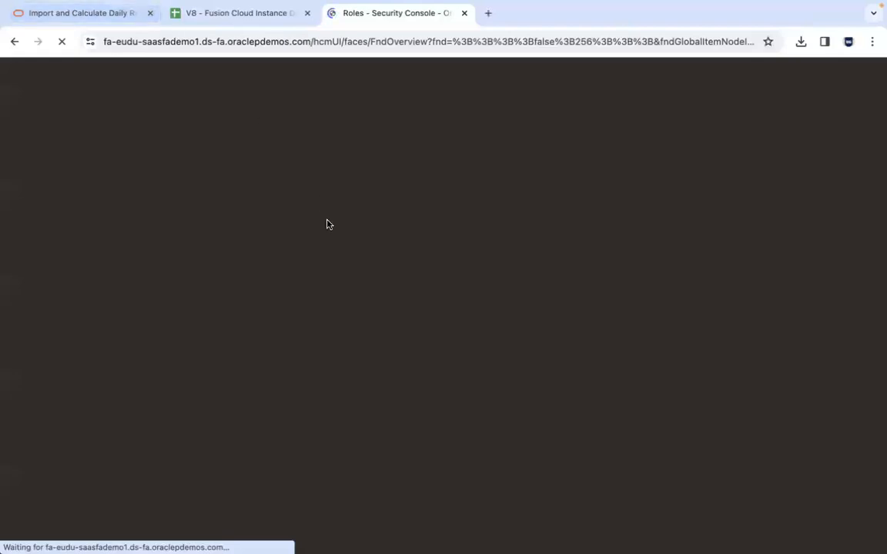
key("ctrl+Left")
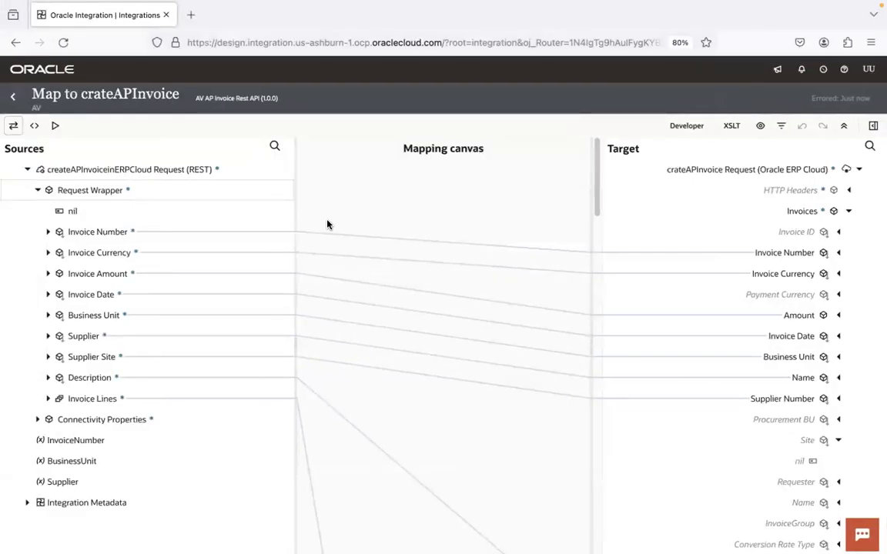
left_click(14, 96)
key("super+Tab")
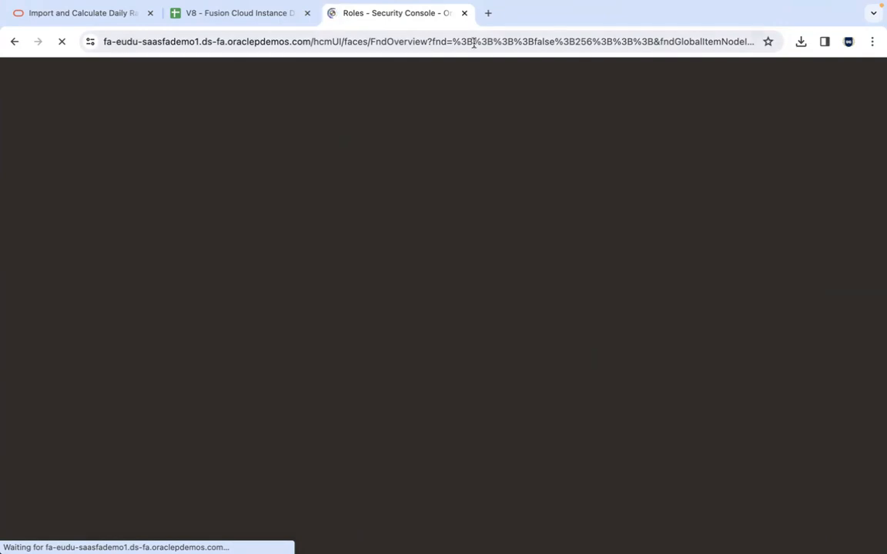
- Open the fa-eudu instance home page in another browser tab
left_click(488, 17)
type("eudu")
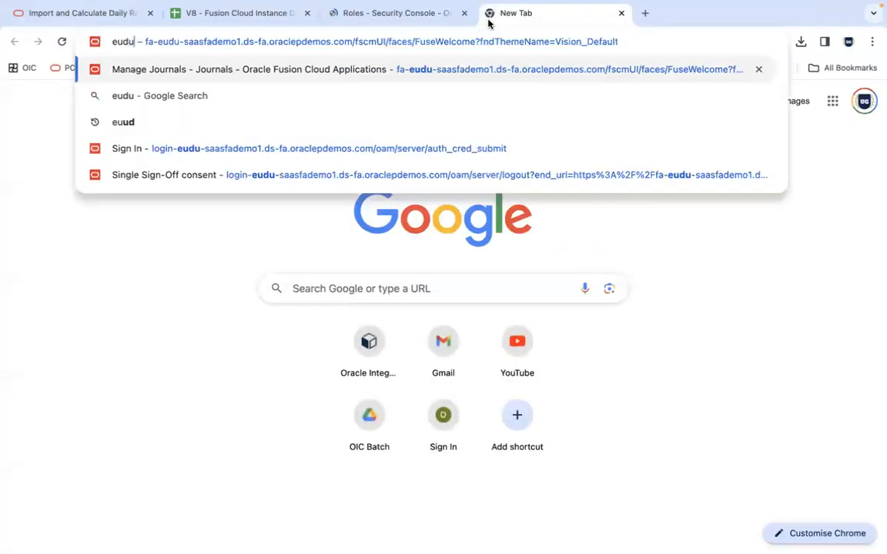
key("Return")
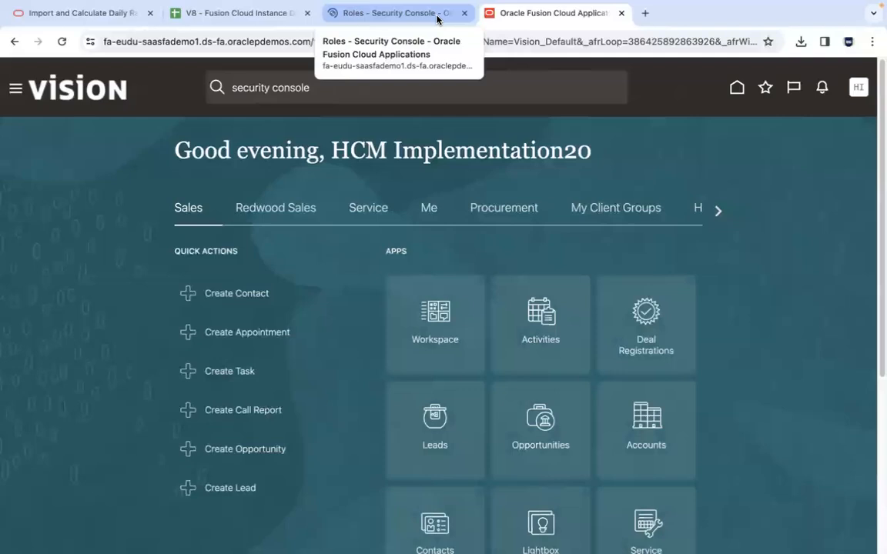
- Dismiss the Security Console warning, find the user account fin_impl and unlock it
left_click(436, 16)
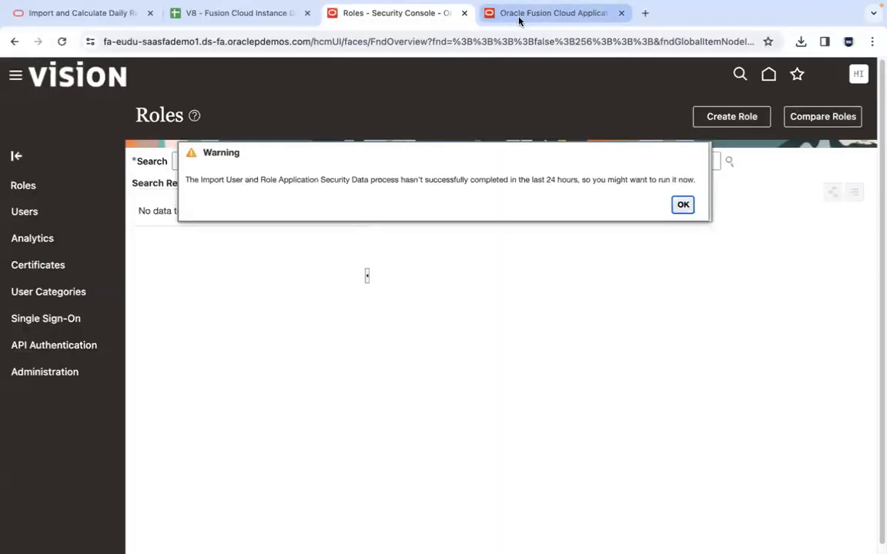
left_click(680, 203)
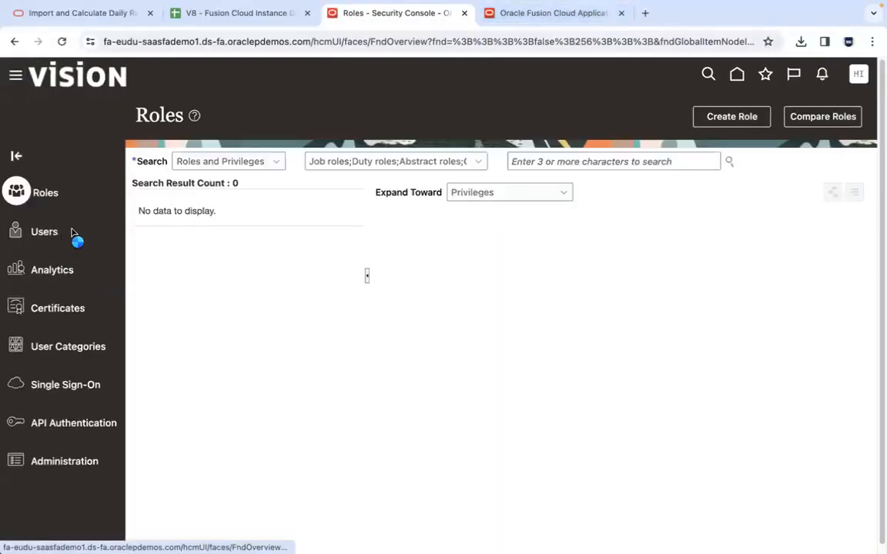
left_click(70, 232)
left_click(507, 162)
type("fin")
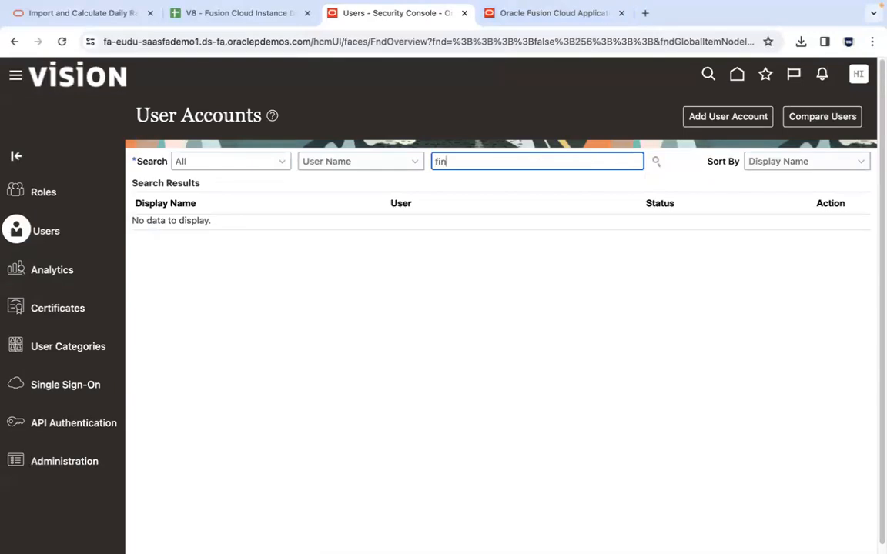
type("_impl")
key("Return")
left_click(831, 237)
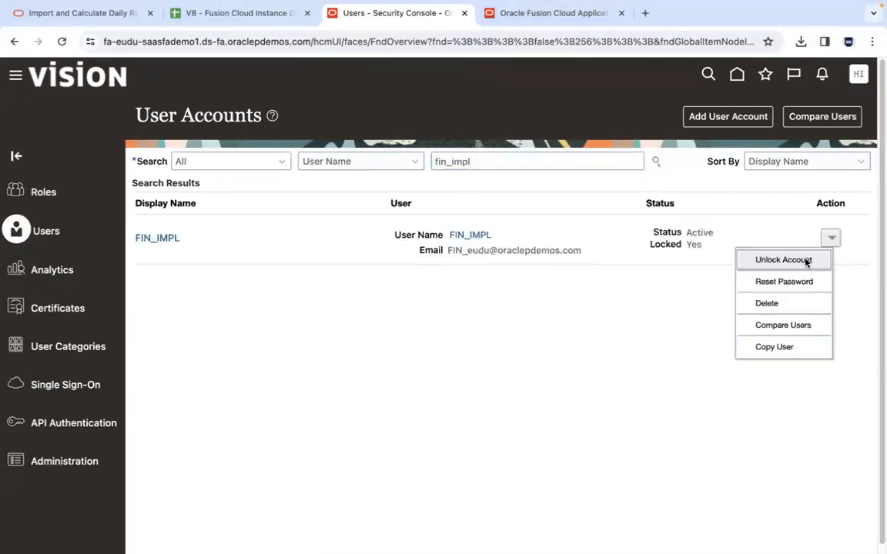
left_click(807, 262)
left_click(532, 339)
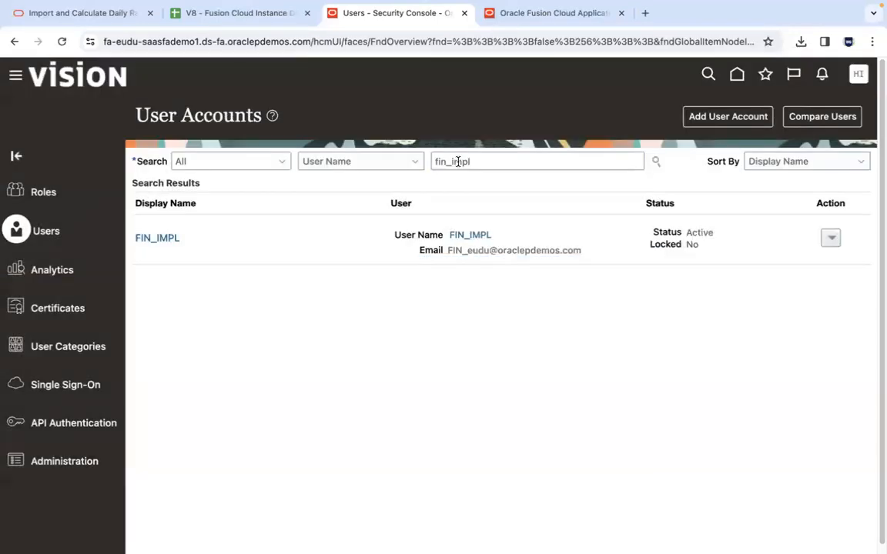
- Find the user account hcm_impl10 in the Security Console and unlock it
double_click(458, 162)
type("hcm_impl20")
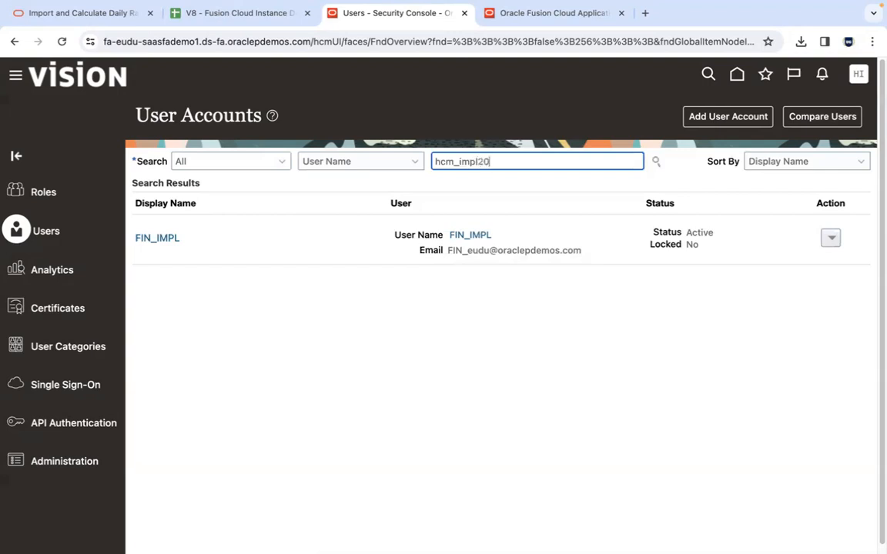
key("Return")
type("10")
key("Return")
left_click(831, 239)
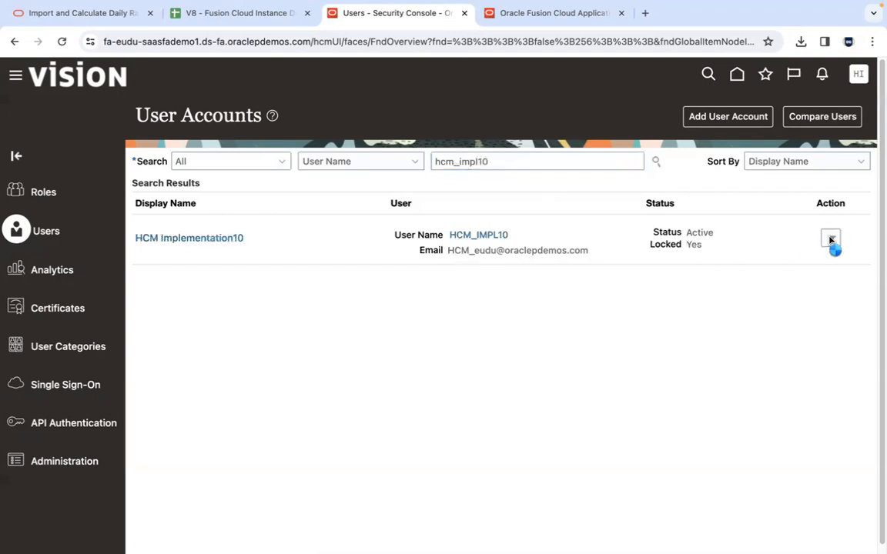
left_click(802, 266)
left_click(530, 338)
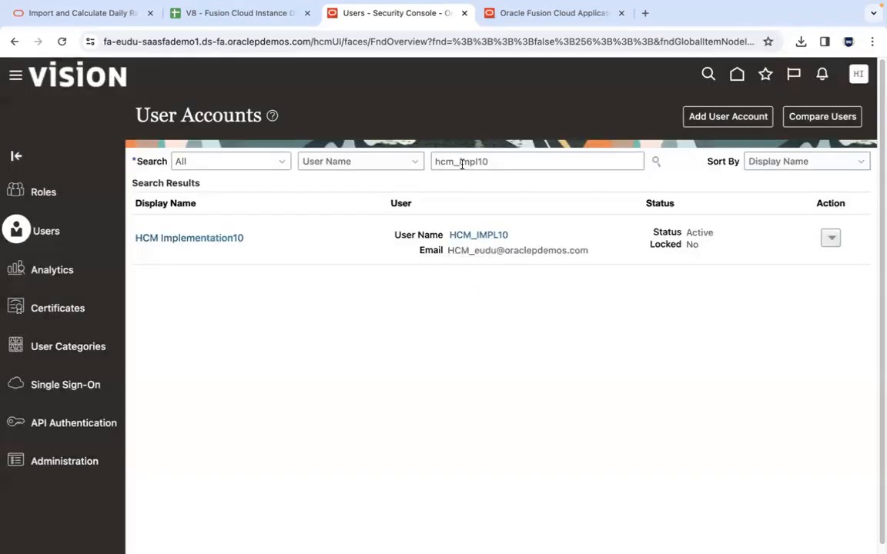
- Search the user accounts for scm_impl to check its lock status
double_click(462, 162)
type("sc")
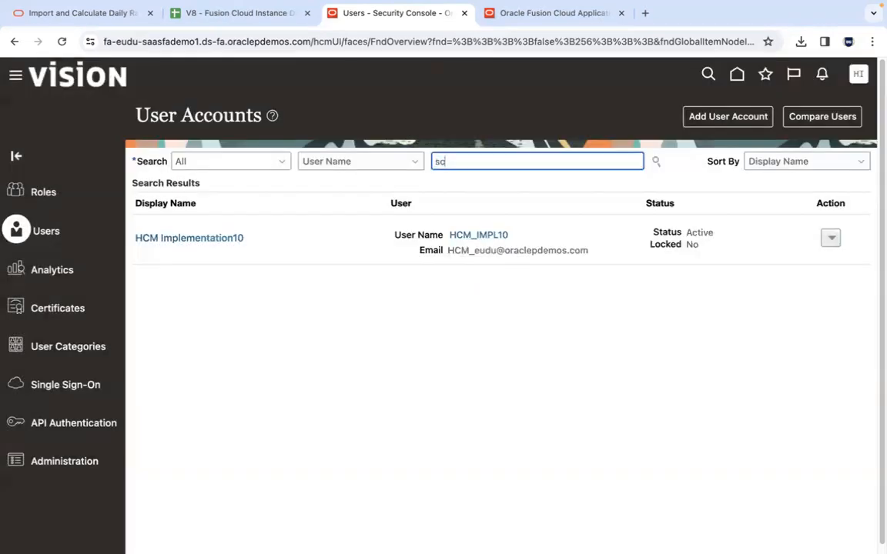
key("Return")
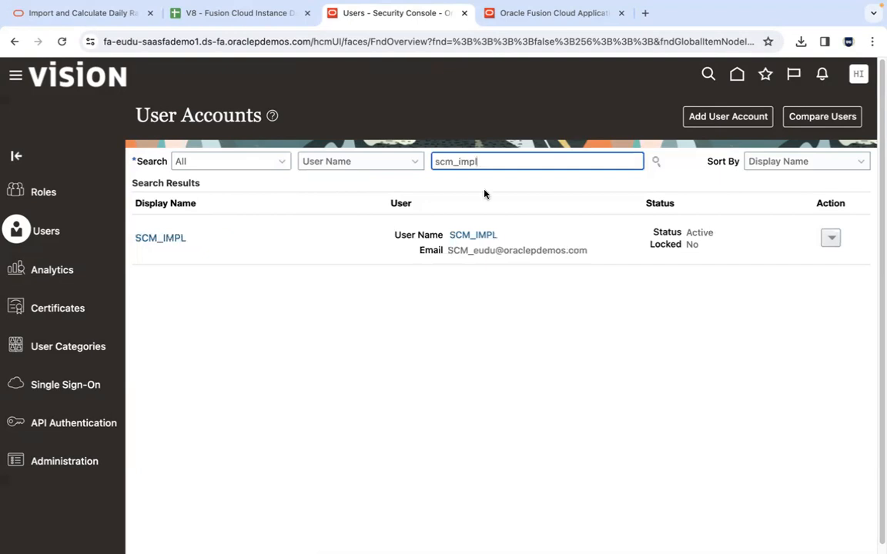
- Sign out of the fa-eudu instance, close its extra home page tab and confirm the single sign-off
left_click(858, 76)
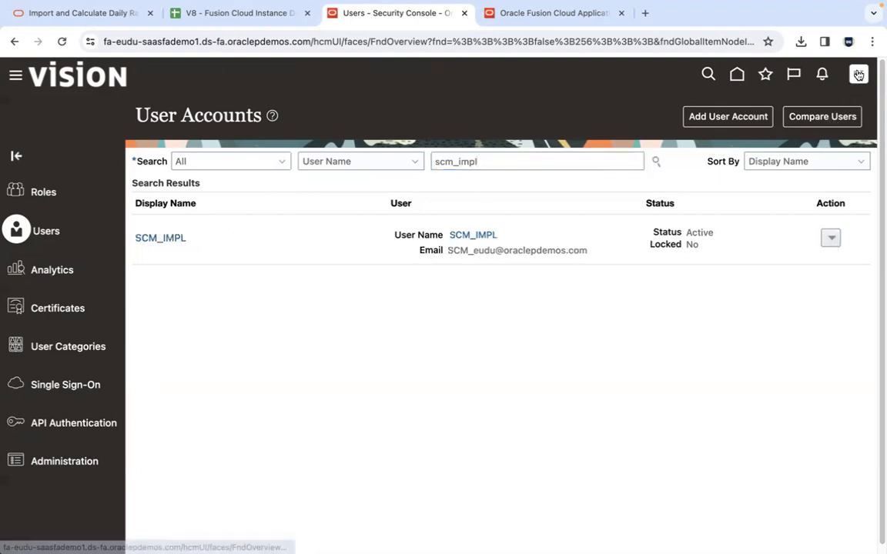
left_click(839, 106)
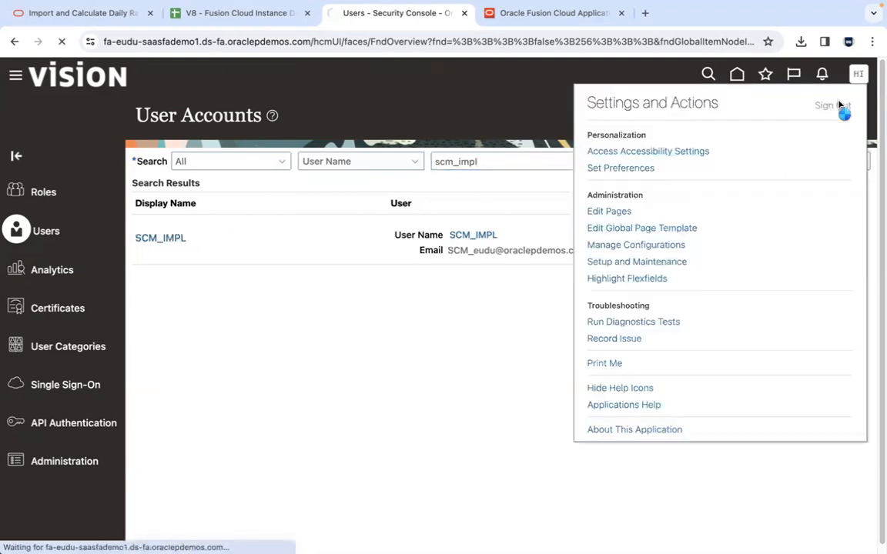
left_click(588, 17)
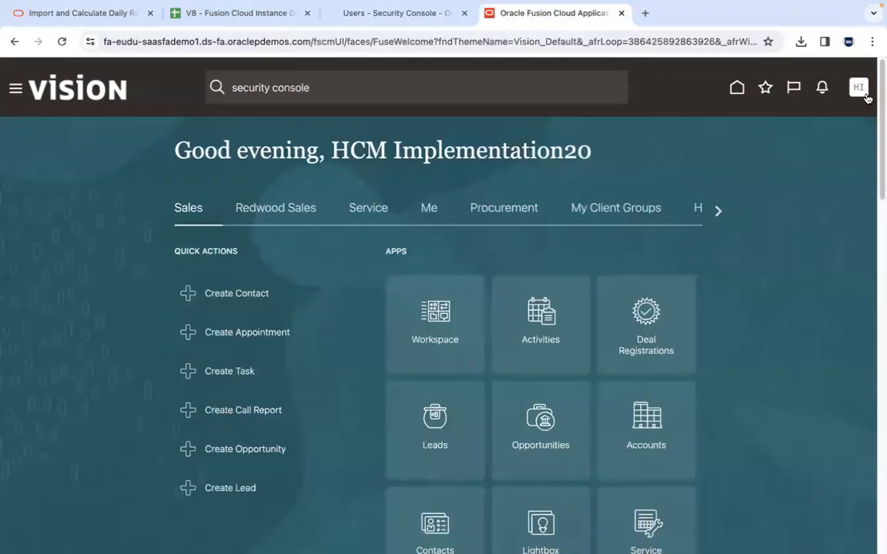
left_click(621, 13)
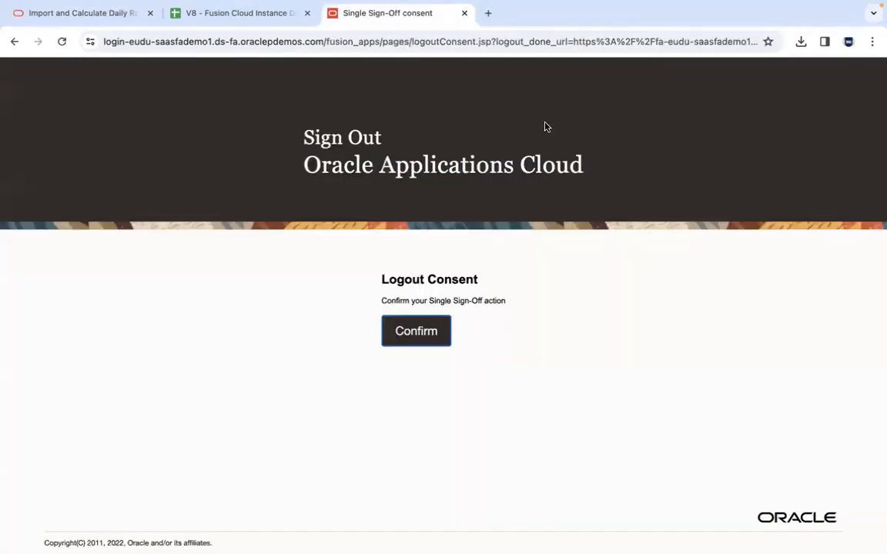
left_click(413, 340)
- Sign in to the fa-eudu instance as fin_impl with the account password and update the browser's saved password
double_click(394, 303)
type("fin_impl")
key("Tab")
key("Return")
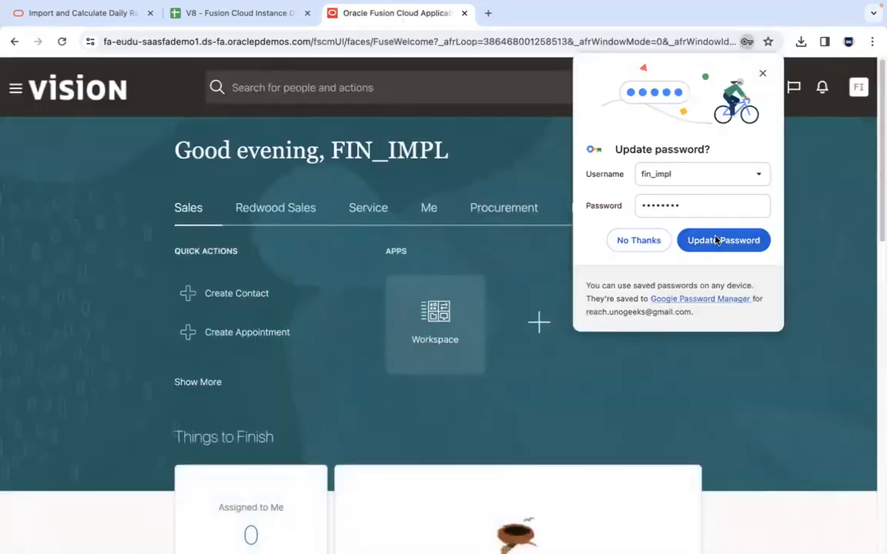
left_click(715, 240)
- Go to Setup and Maintenance, search for "manage daily rates" and open the Manage Daily Rates task
left_click(716, 212)
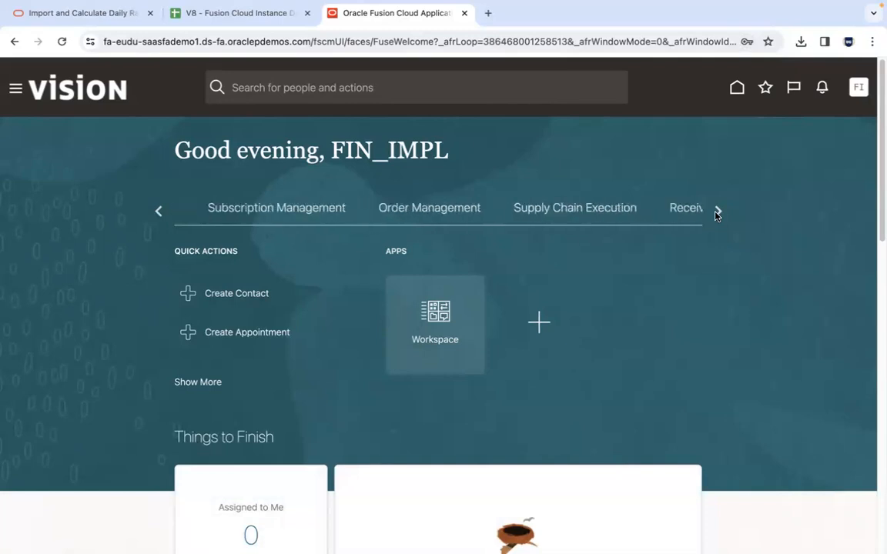
left_click(866, 82)
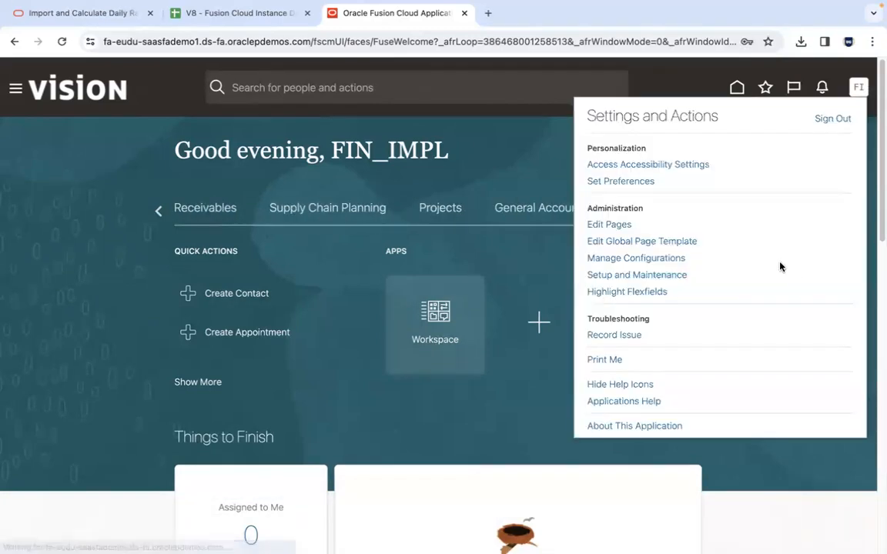
left_click(675, 276)
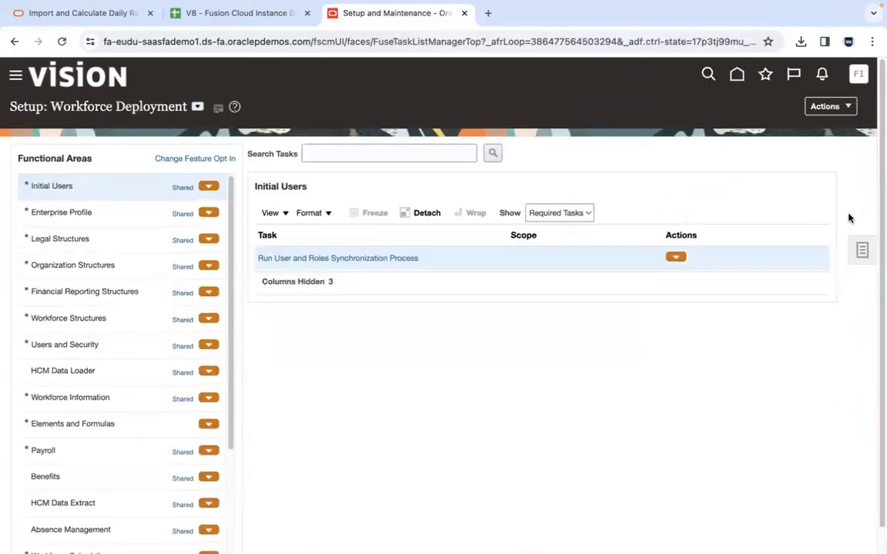
left_click(861, 252)
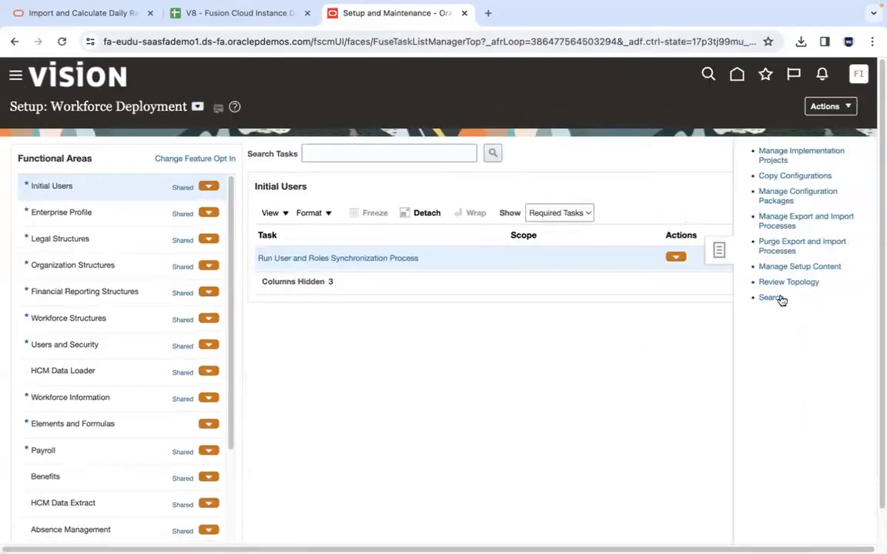
left_click(381, 154)
type("manage dialy")
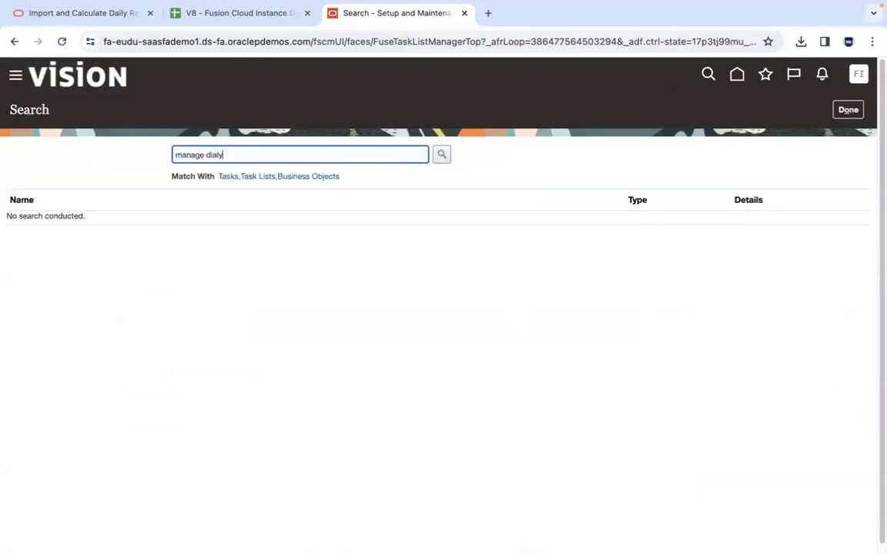
key("BackSpace")
key("BackSpace")
key("BackSpace")
key("BackSpace")
type("aily rates")
key("Return")
left_click(44, 221)
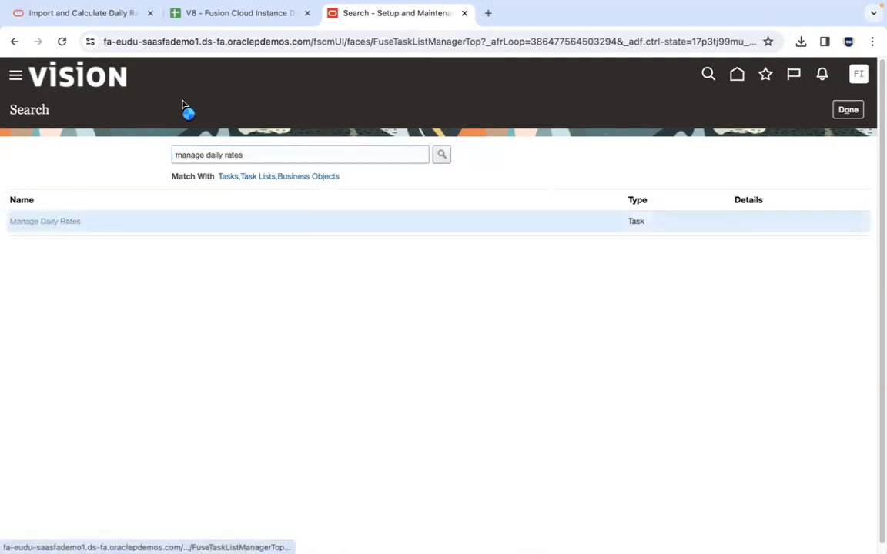
- In the daily rates search, set From Currency to USD - US Dollar and To Currency to INR - Indian Rupee
left_click(98, 153)
left_click(210, 255)
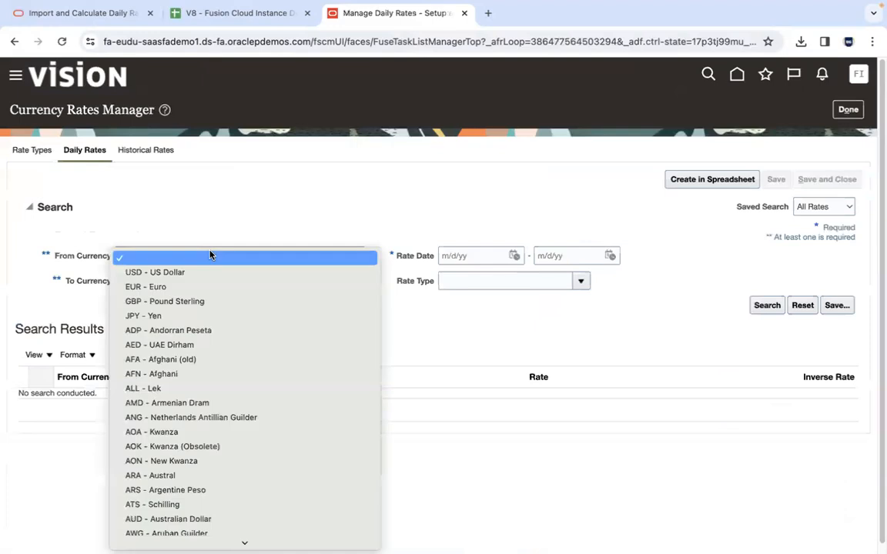
left_click(205, 274)
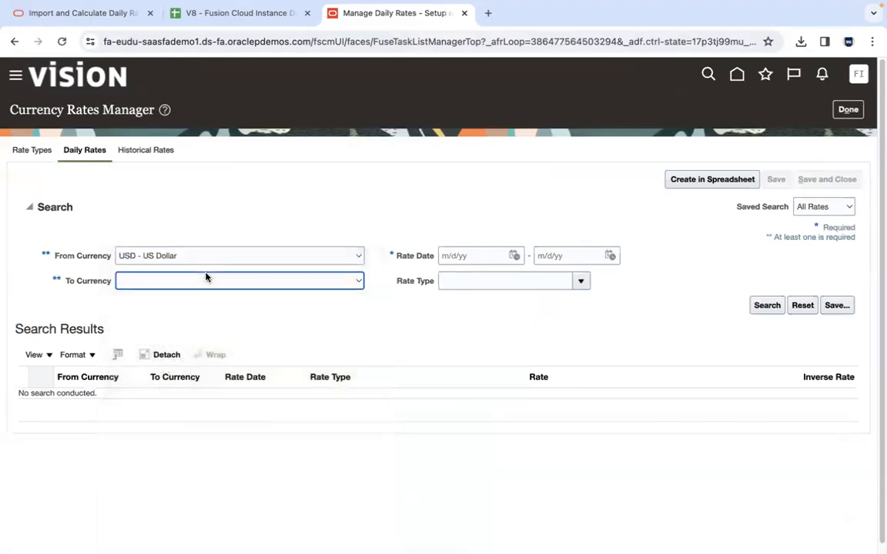
left_click(208, 281)
type("in")
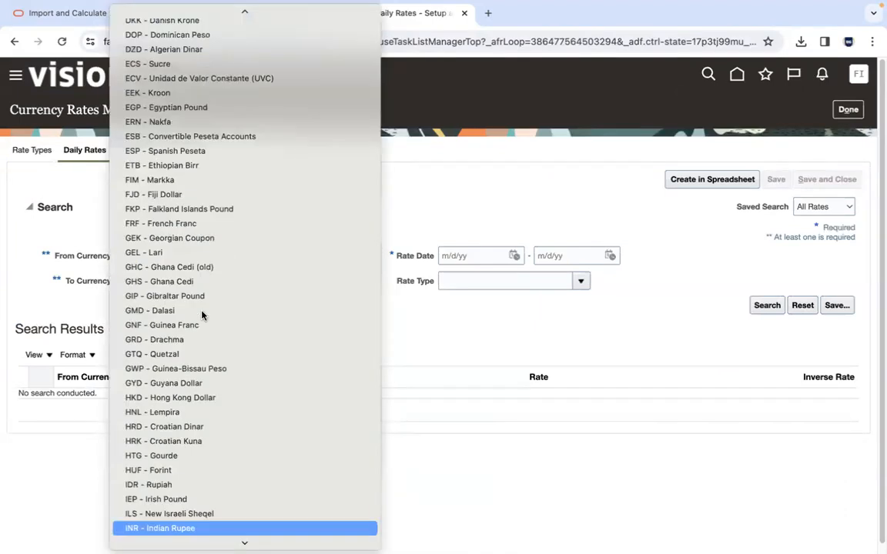
left_click(223, 527)
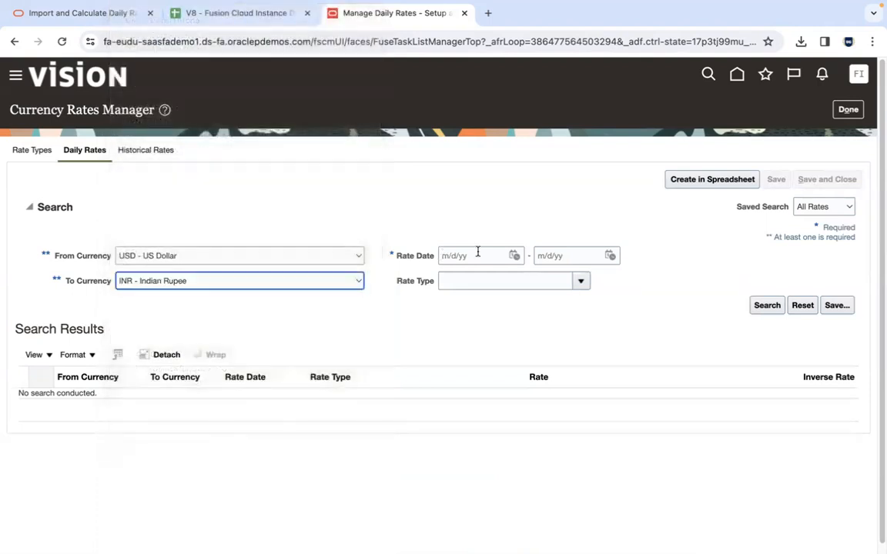
- Search the daily rates for dates 1/10/24 to 1/10/24 with rate type Corporate
left_click(513, 256)
left_click(601, 337)
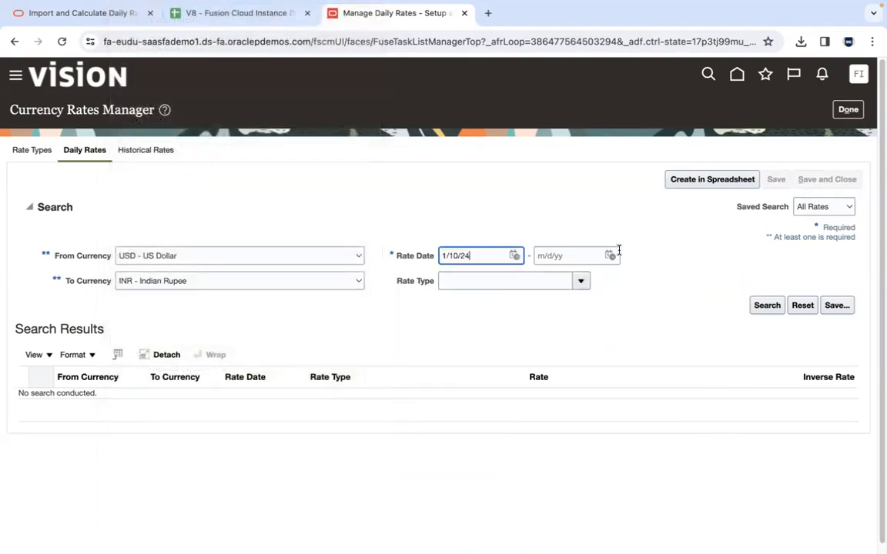
left_click(610, 255)
left_click(696, 338)
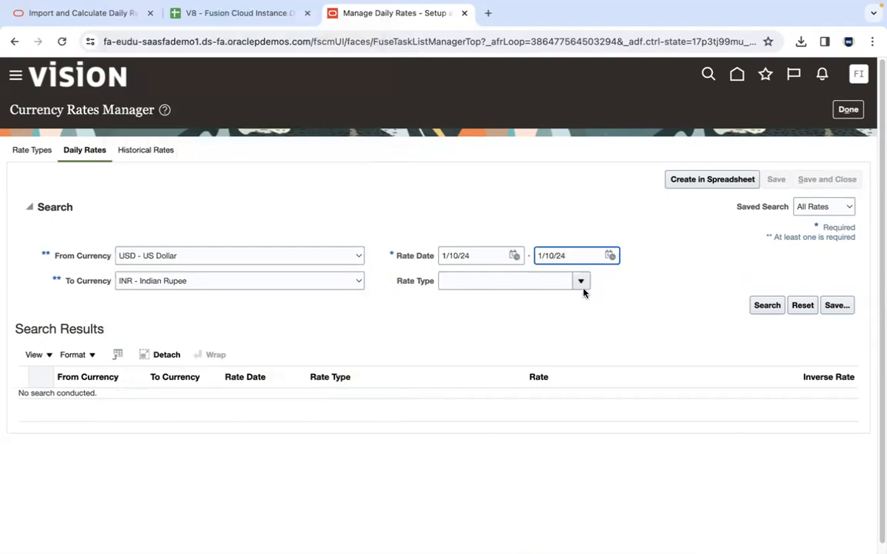
left_click(563, 284)
left_click(498, 302)
left_click(767, 306)
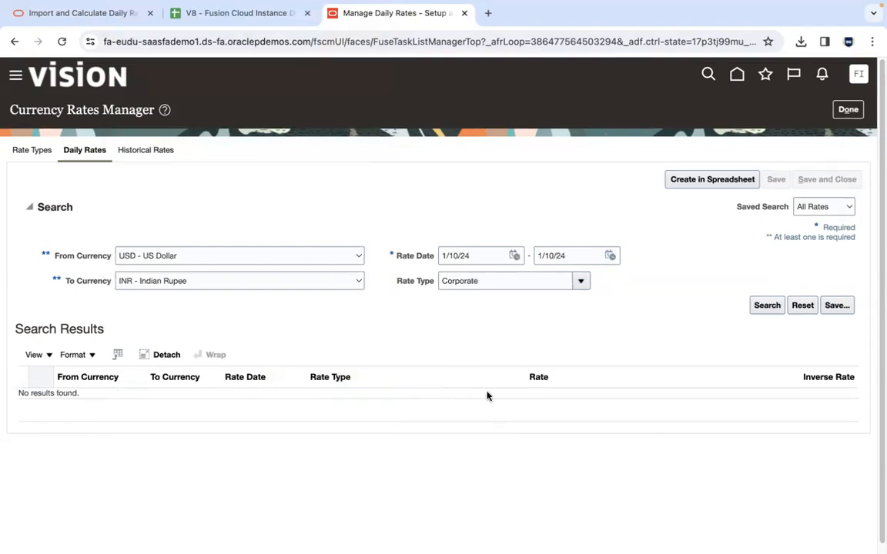
- Open the fa-eudu home page in a new browser tab and go to the Scheduled Processes overview
left_click(488, 13)
type("eudu")
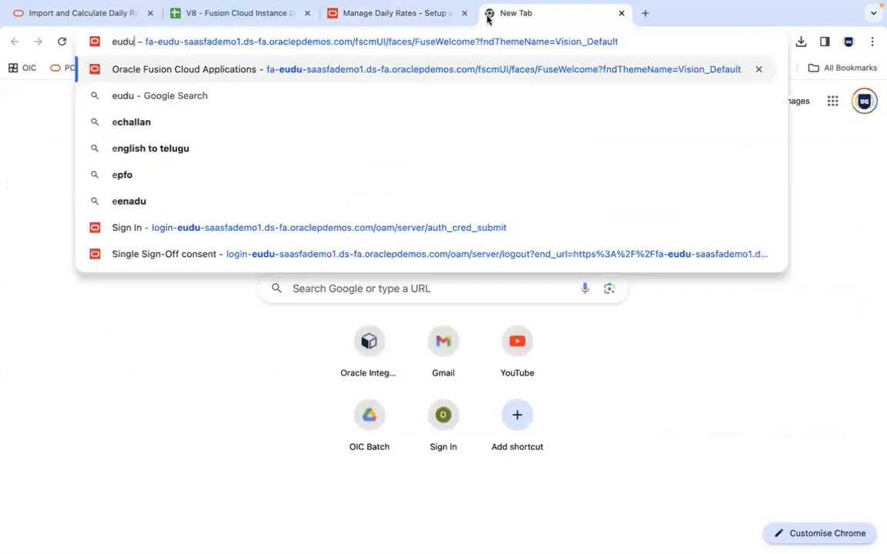
key("Return")
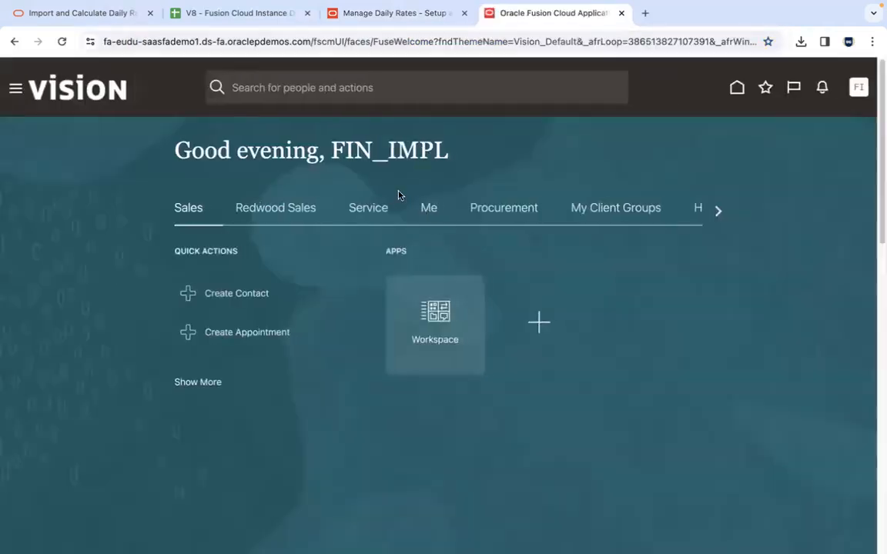
left_click(718, 211)
left_click(718, 211)
left_click(719, 211)
left_click(718, 211)
left_click(719, 212)
left_click(720, 214)
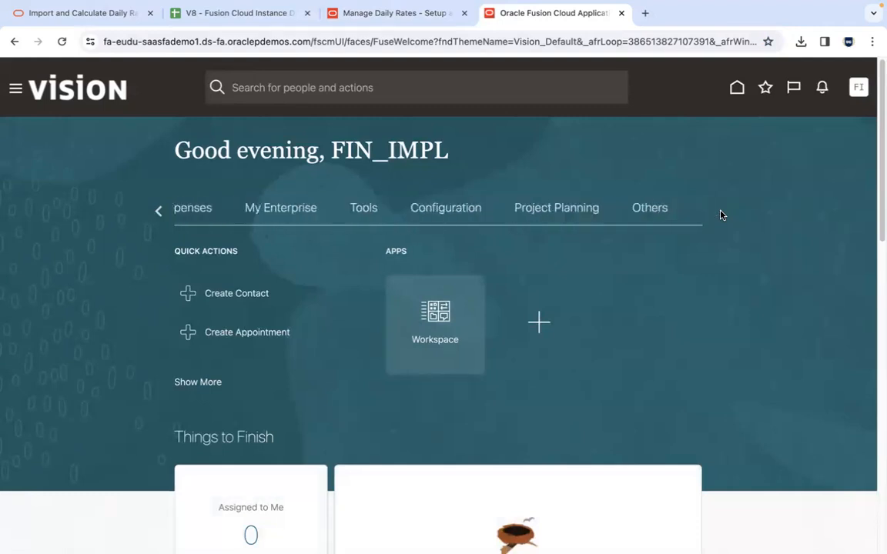
left_click(197, 205)
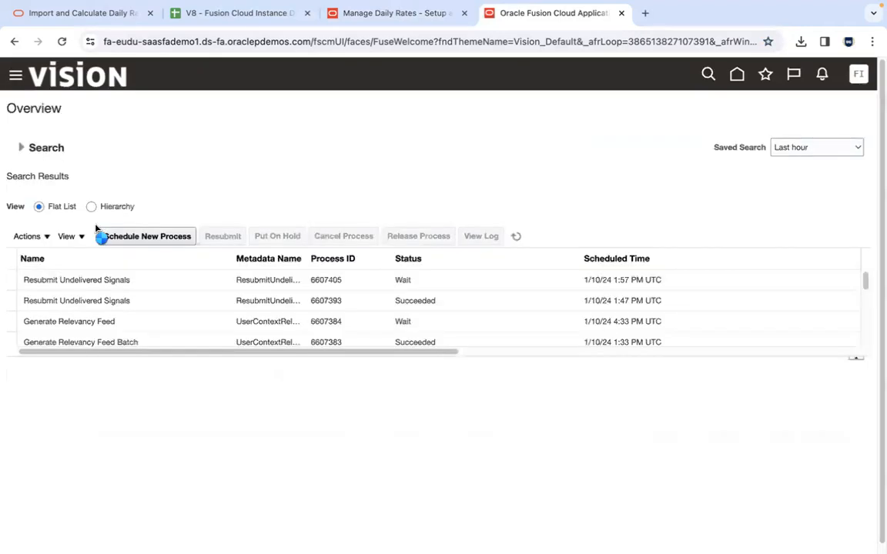
- Expand the scheduled process search and filter the processes to those submitted by fin_impl
left_click(21, 147)
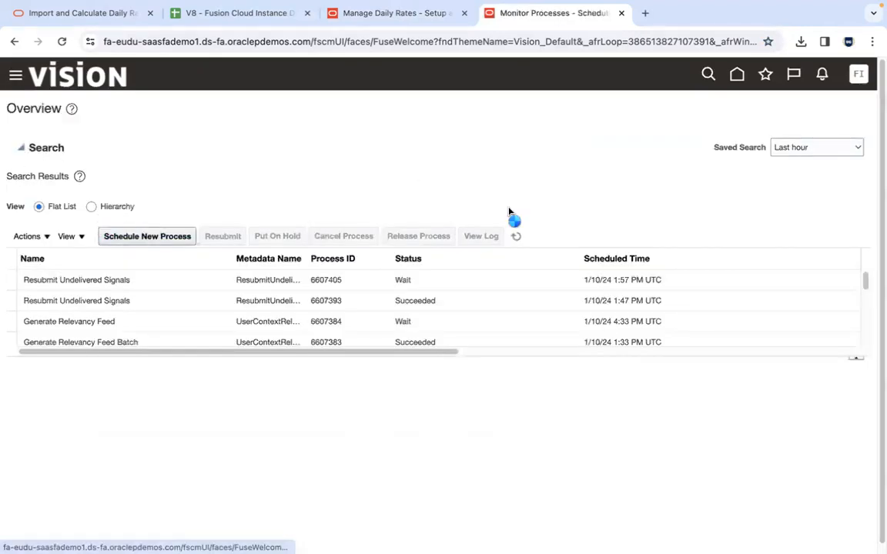
left_click(577, 223)
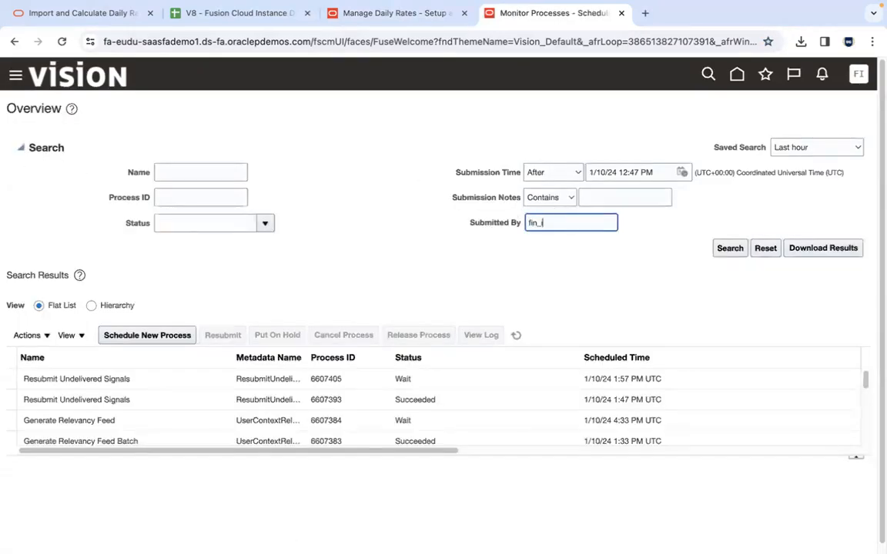
key("Return")
- Start scheduling a new process of type Job, leave its name empty and switch to Visual Studio Code
left_click(168, 337)
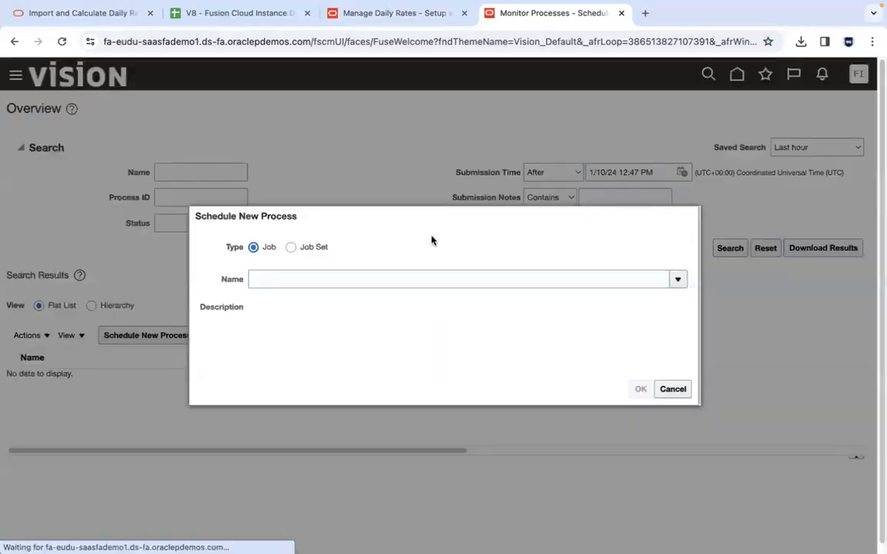
left_click(412, 278)
type("Loa")
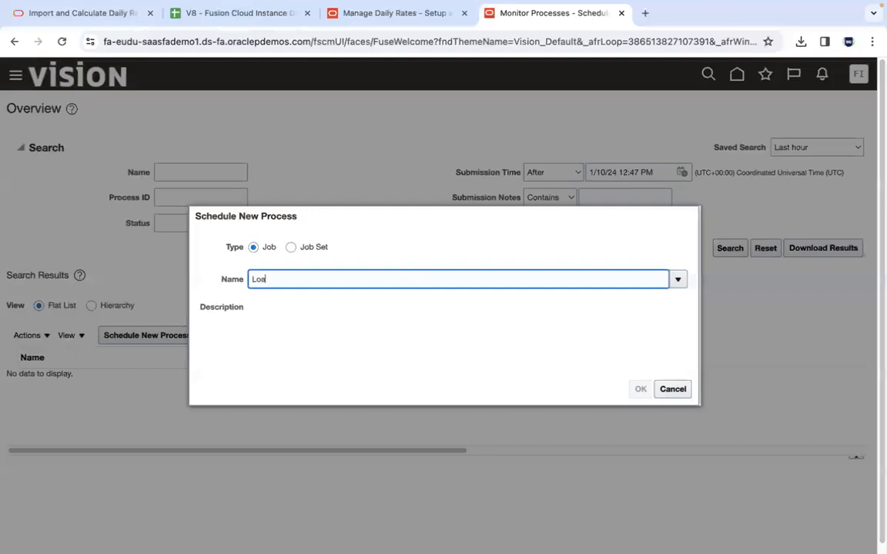
type("dn")
key("BackSpace")
key("BackSpace")
key("BackSpace")
key("BackSpace")
key("BackSpace")
key("super+Tab")
key("super+Tab")
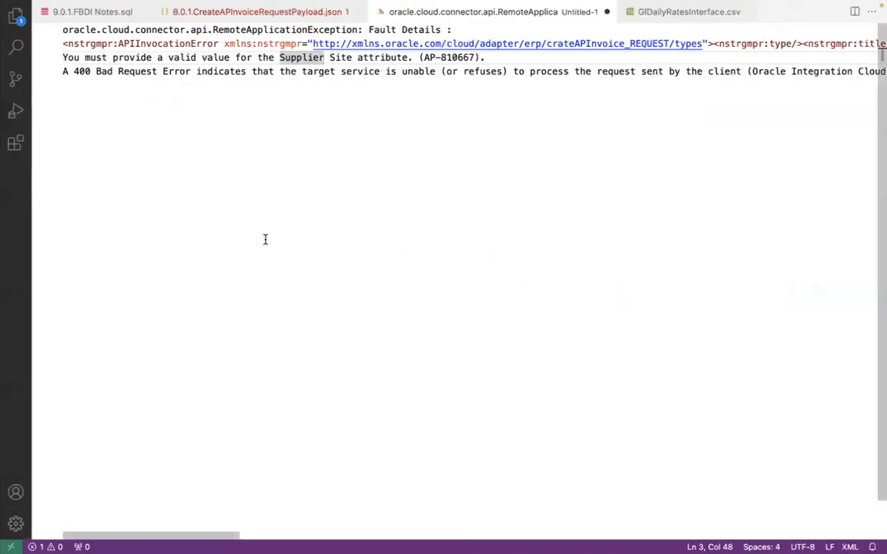
- Close 8.0.1.CreateAPInvoiceRequestPayload.json, the untitled error text without saving it, and GlDailyRatesInterface.csv, keeping the FBDI notes open
left_click(241, 12)
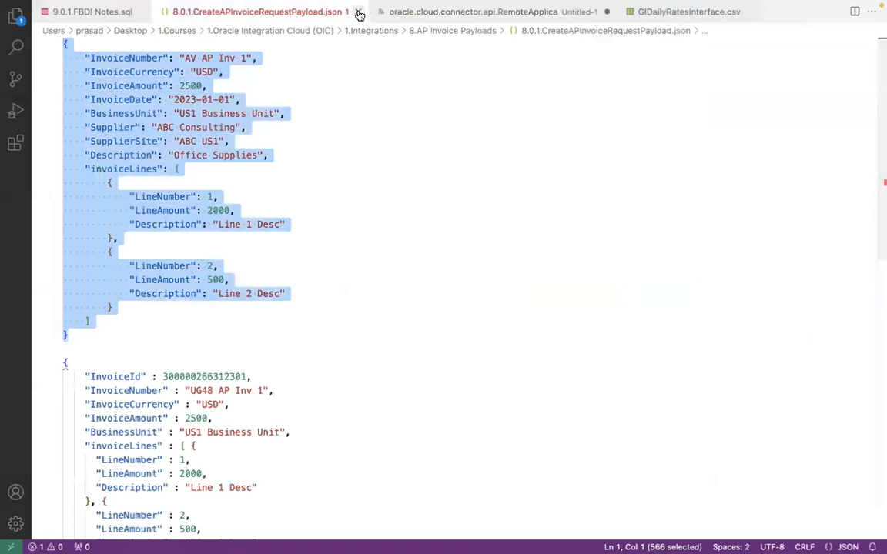
left_click(358, 12)
left_click(391, 12)
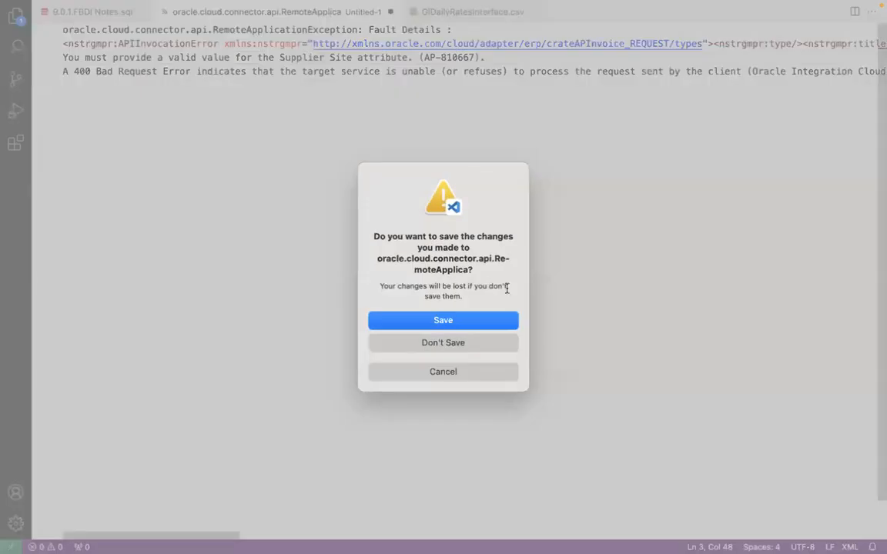
left_click(486, 344)
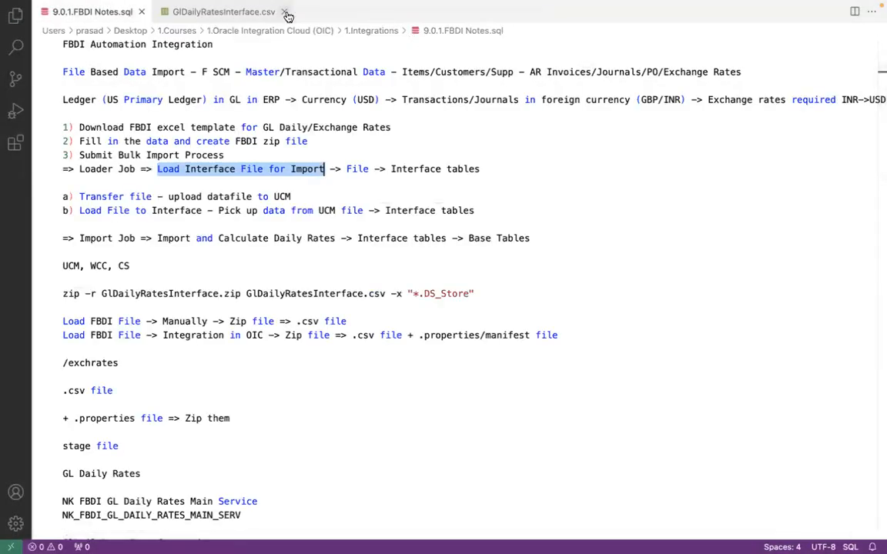
left_click(286, 14)
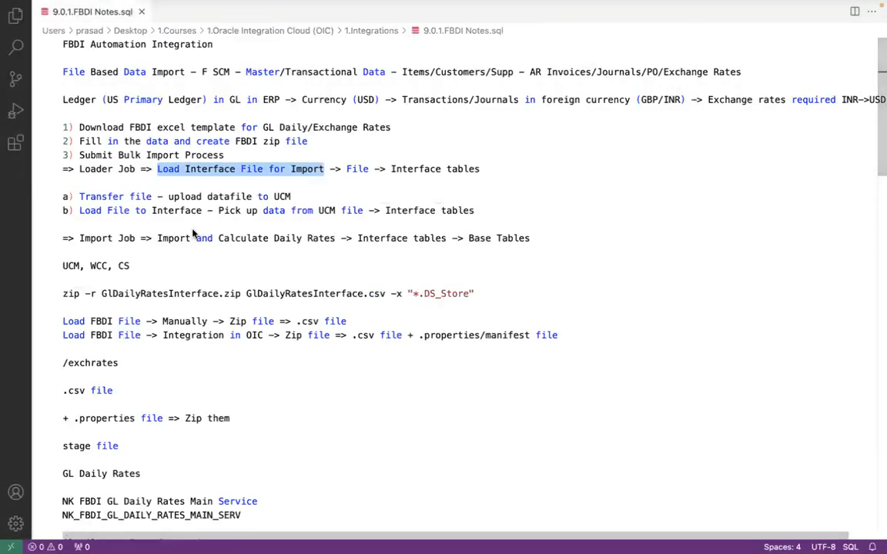
- Copy "Load Interface File for Import" from the FBDI notes, use it as the new process's name in Oracle Fusion and confirm
left_click(168, 169)
left_click(158, 169)
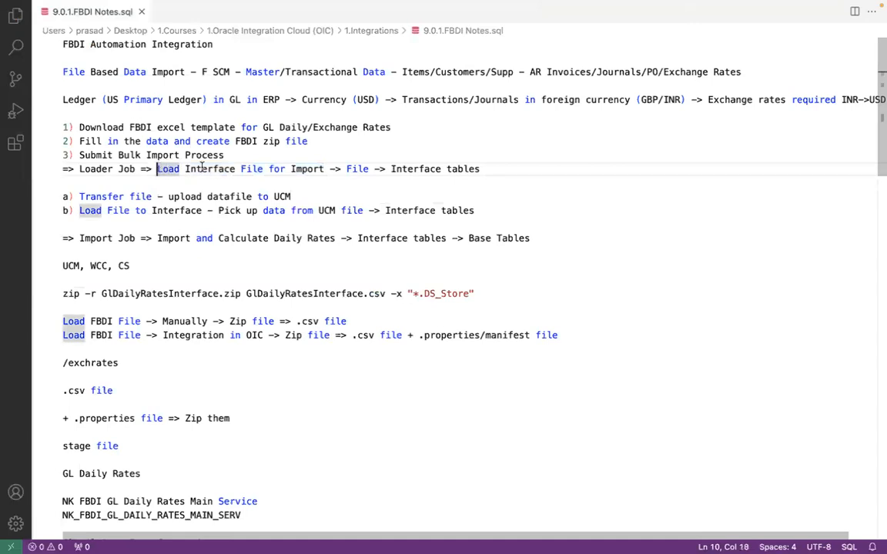
left_click(327, 169, "shift")
key("super+c")
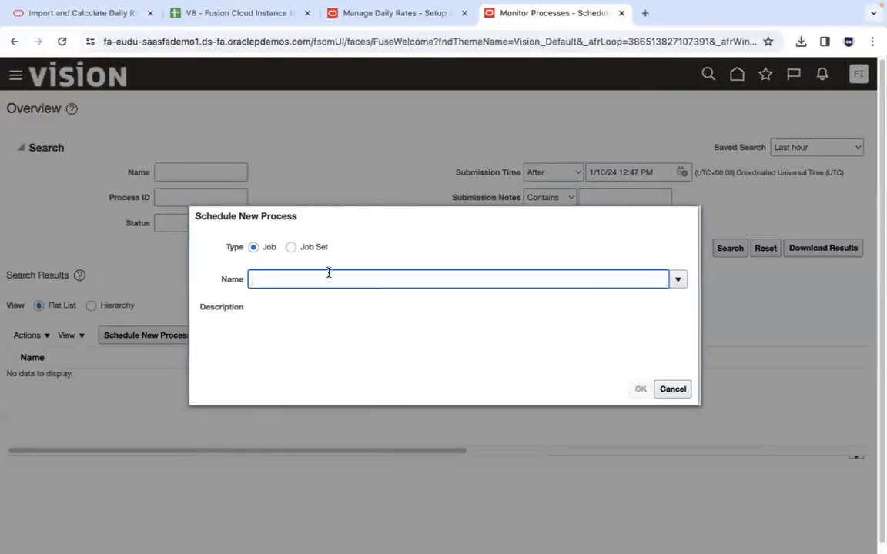
type("v")
left_click(325, 280)
key("BackSpace")
key("super+v")
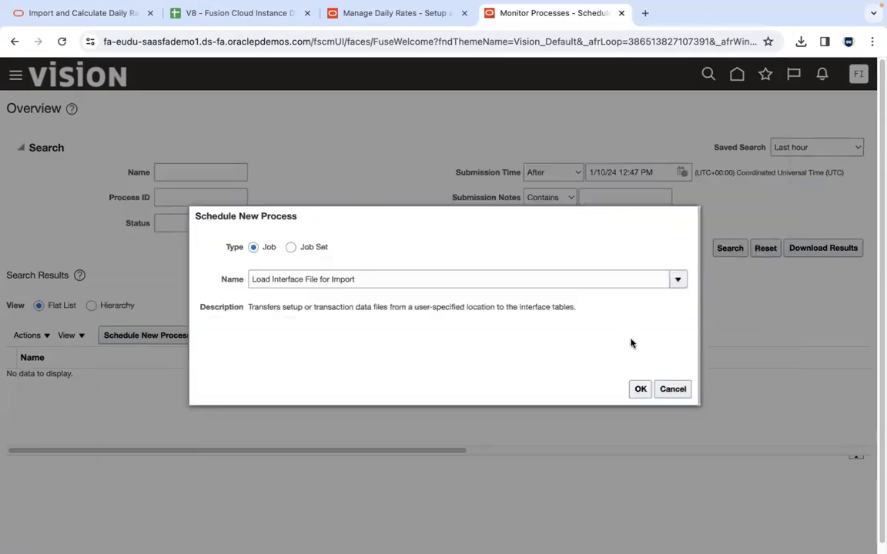
left_click(641, 389)
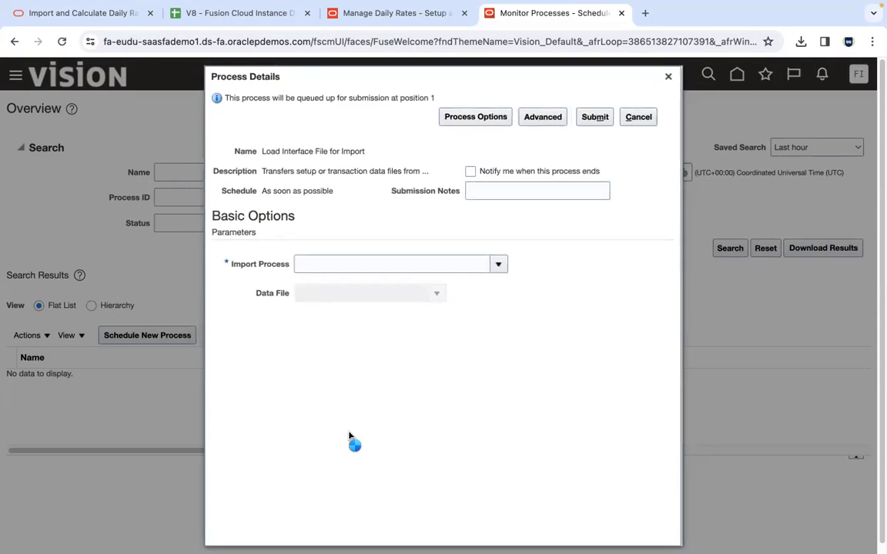
- Search for "Import and Calculate Daily Rates", using the name from the Oracle documentation page, and set it as the import process
left_click(324, 483)
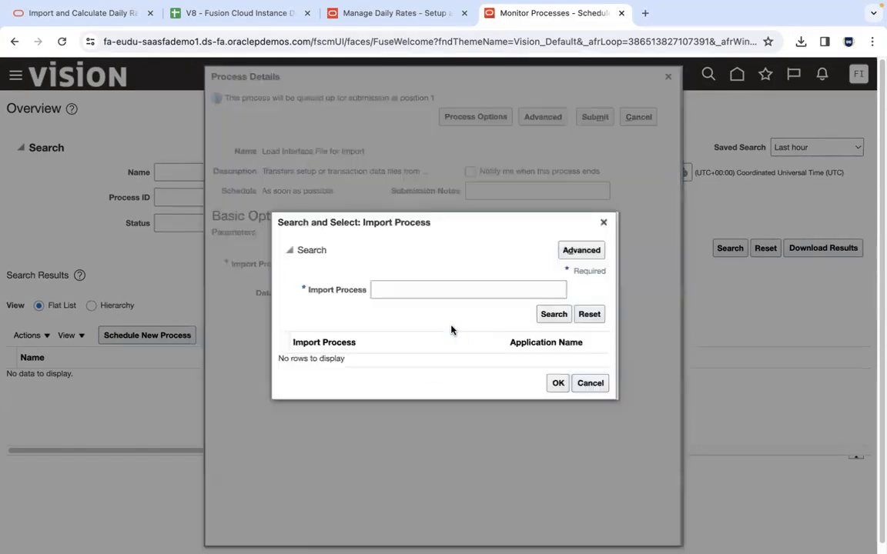
left_click(451, 289)
type("Import")
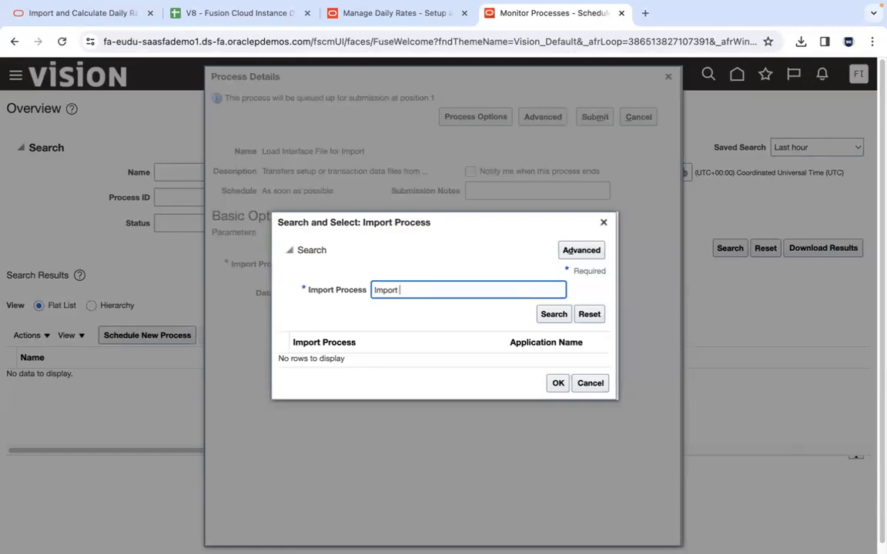
key("super+Tab")
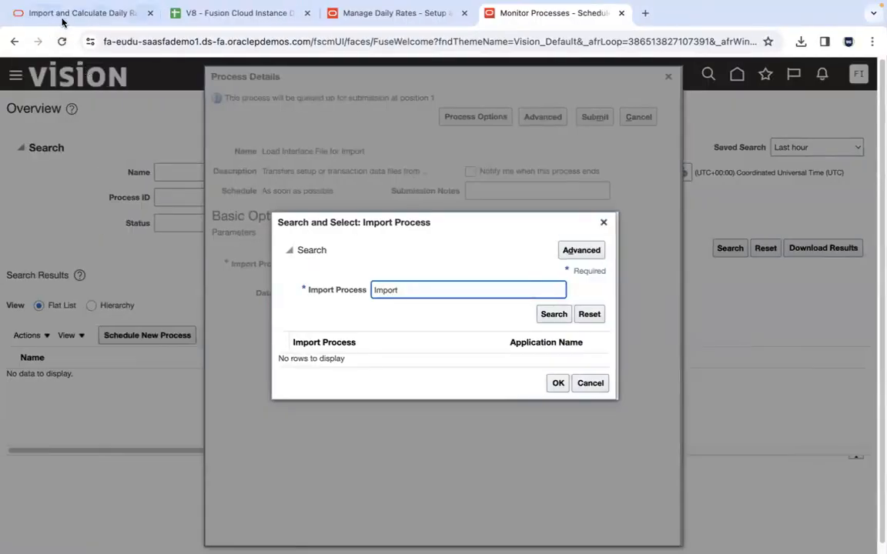
left_click(62, 18)
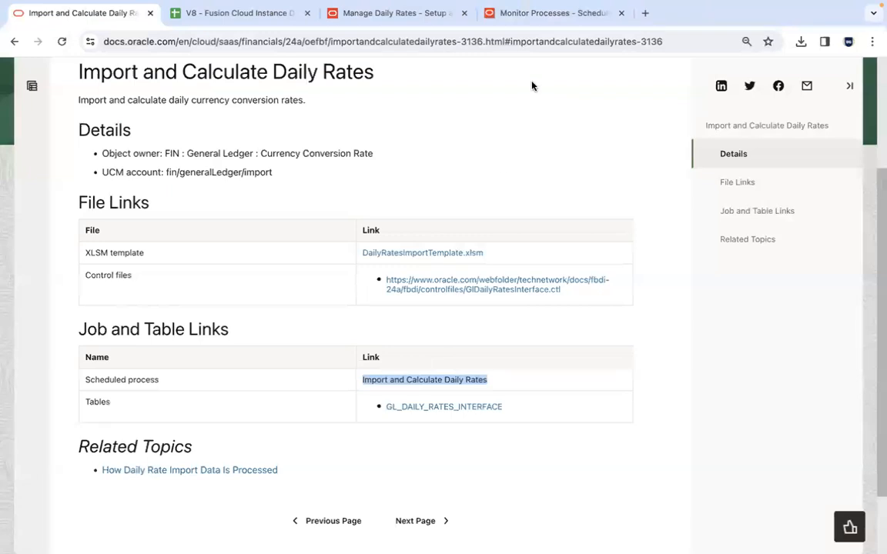
left_click(564, 27)
key("ctrl+a")
type("Import and Calculate Daily Rates")
left_click(552, 313)
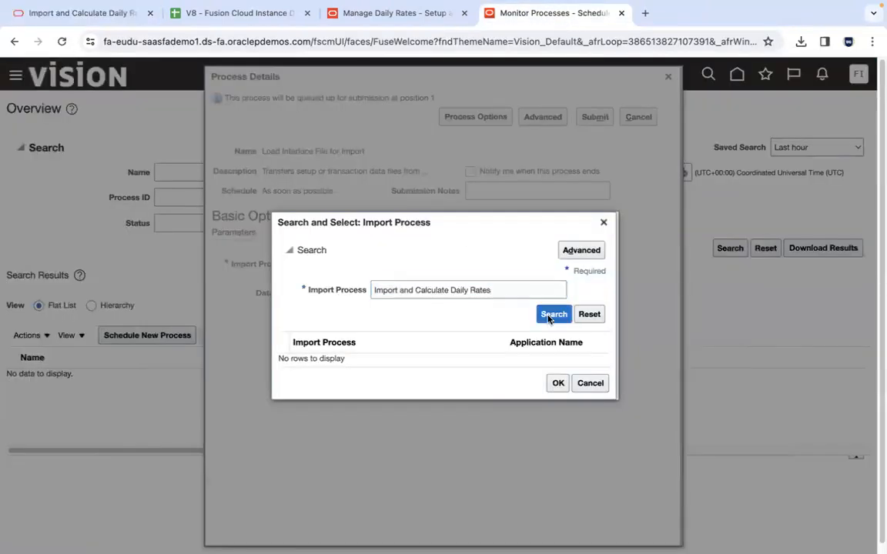
left_click(556, 389)
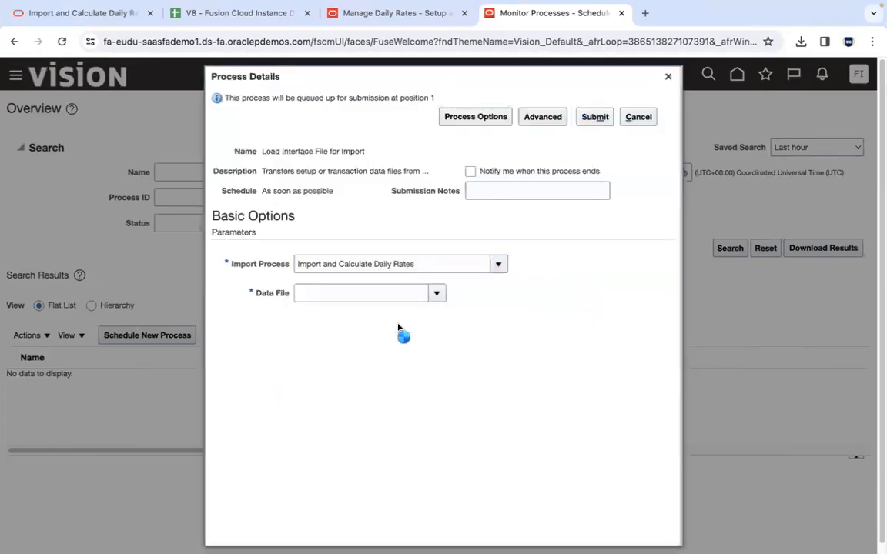
- Upload GlDailyRatesInterface_10Jan2024.zip from the UG63 folder as the data file and submit the load process
left_click(345, 530)
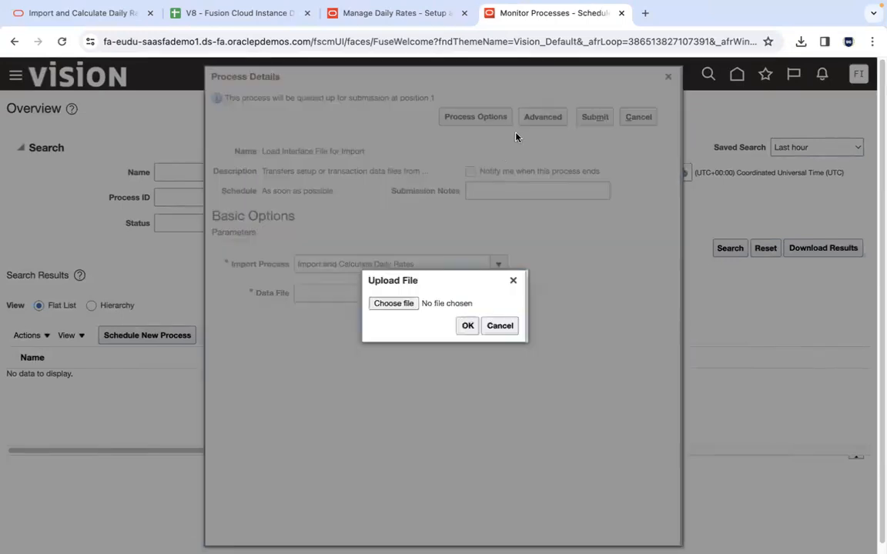
left_click(407, 303)
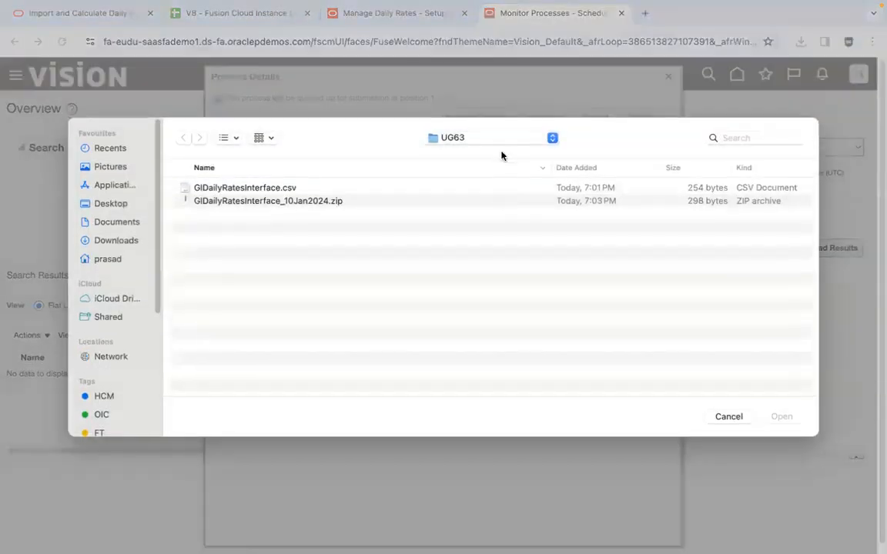
double_click(475, 200)
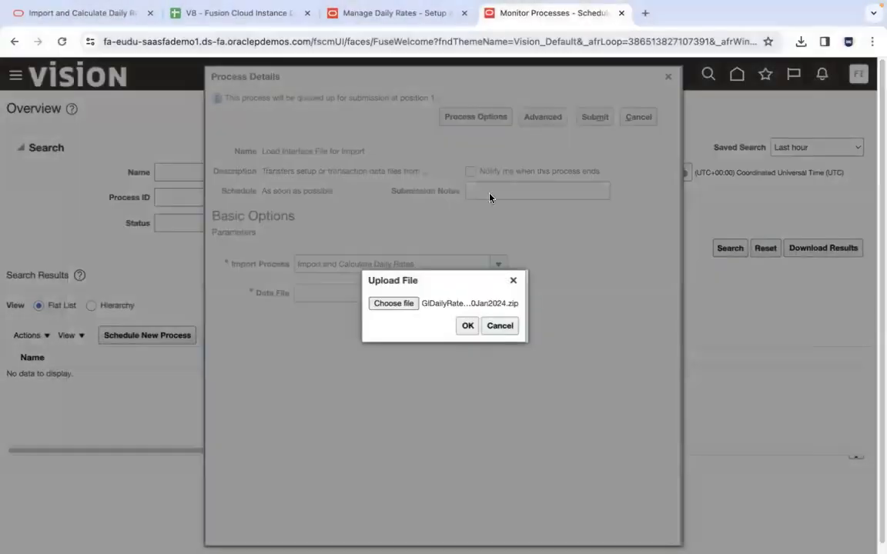
left_click(467, 326)
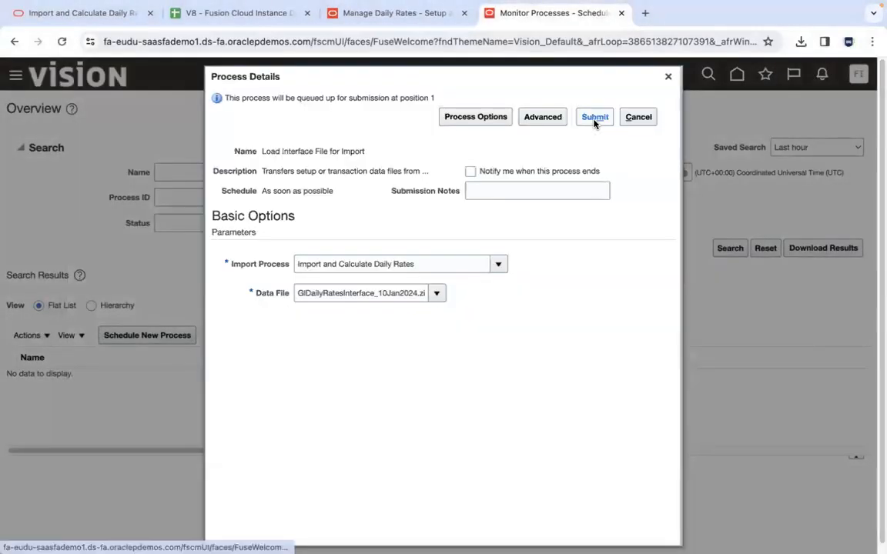
left_click(594, 119)
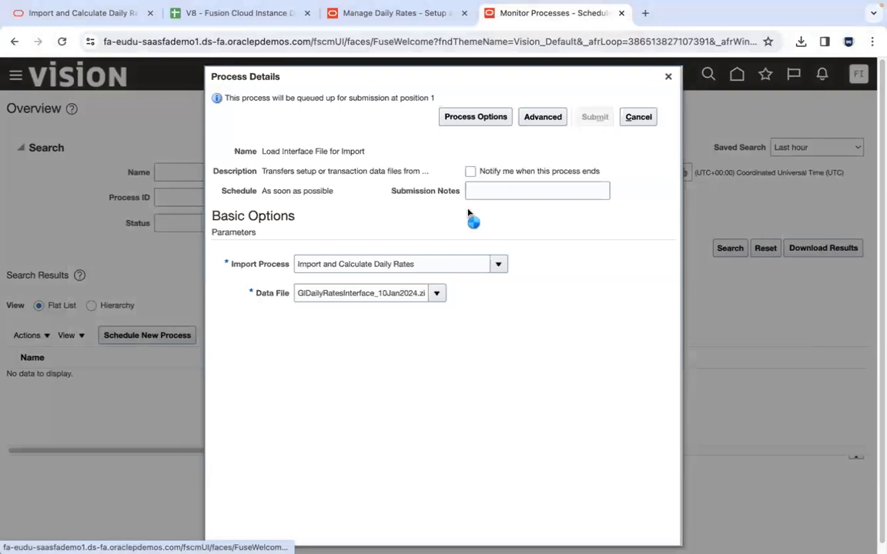
- Dismiss the submission confirmation, widen the Metadata Name column and refresh the process list to track the load job
left_click(589, 208)
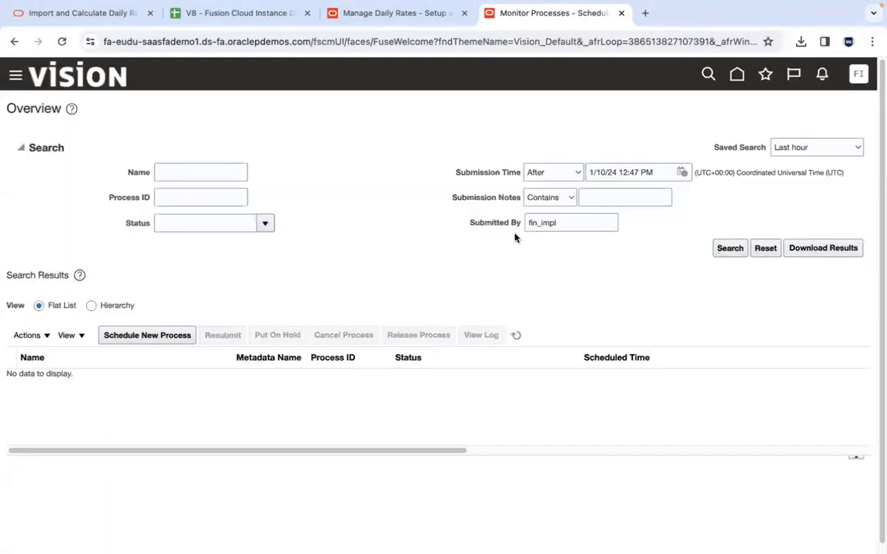
left_click(516, 336)
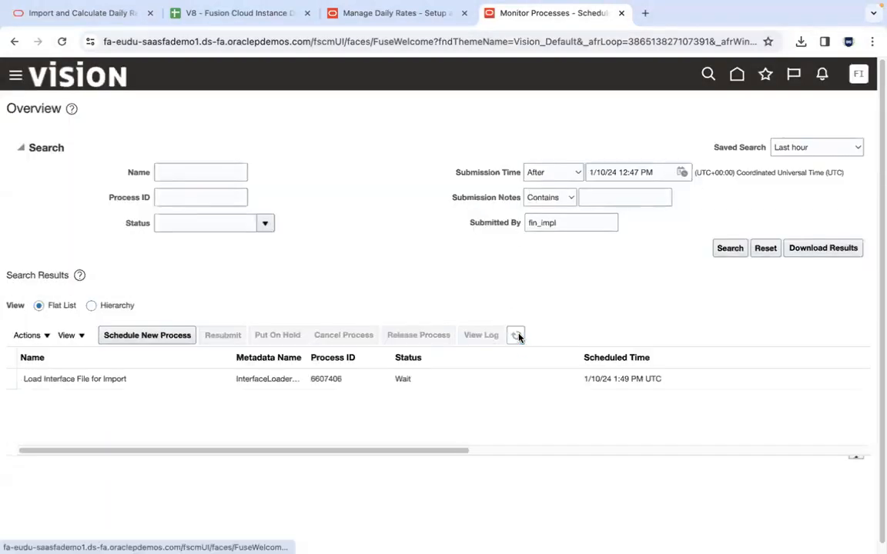
left_click_drag(234, 357, 189, 357)
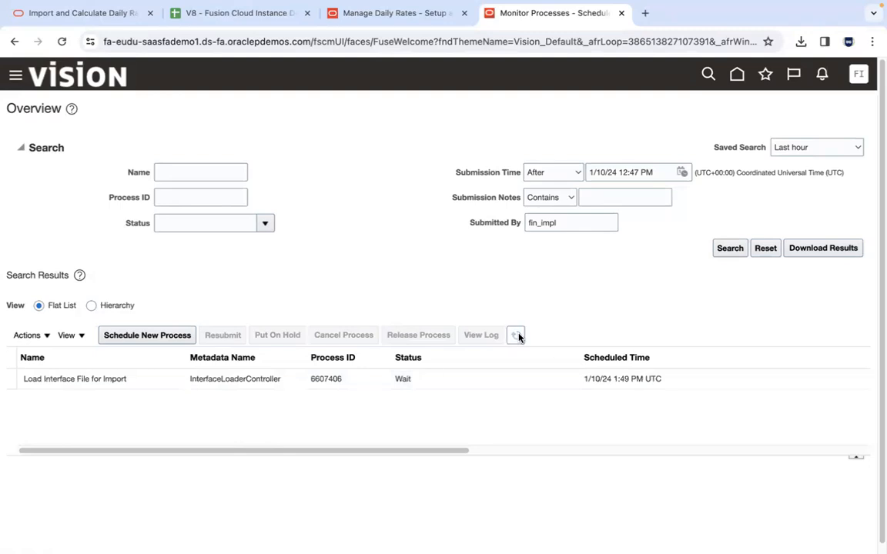
left_click(517, 336)
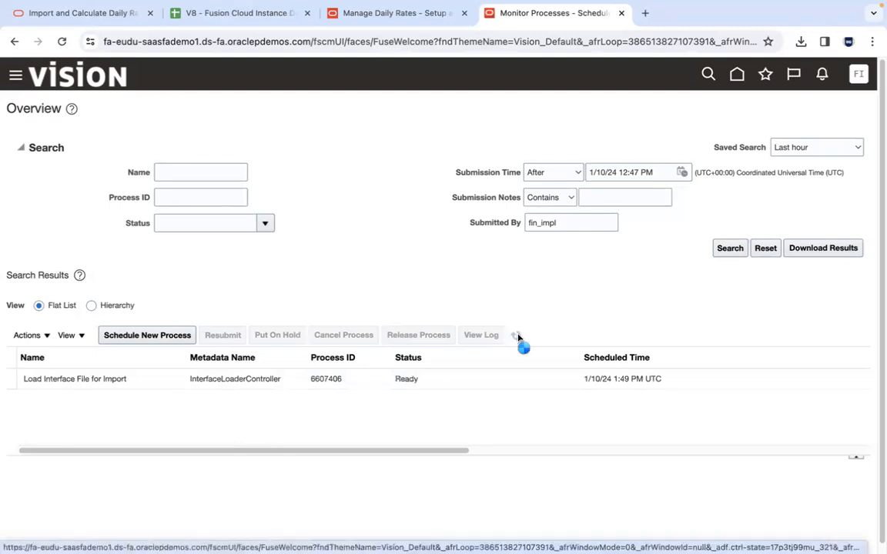
left_click(517, 335)
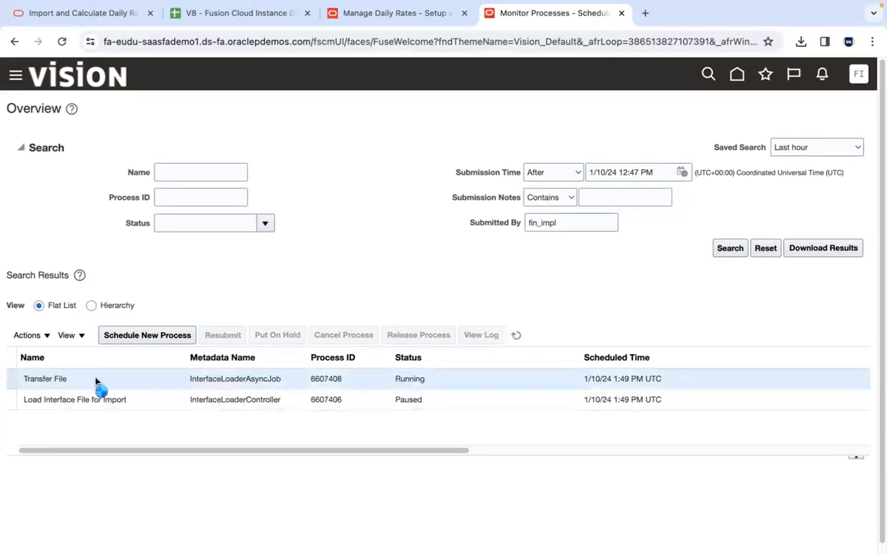
key("super+Tab")
key("super+Tab")
key("super+Tab")
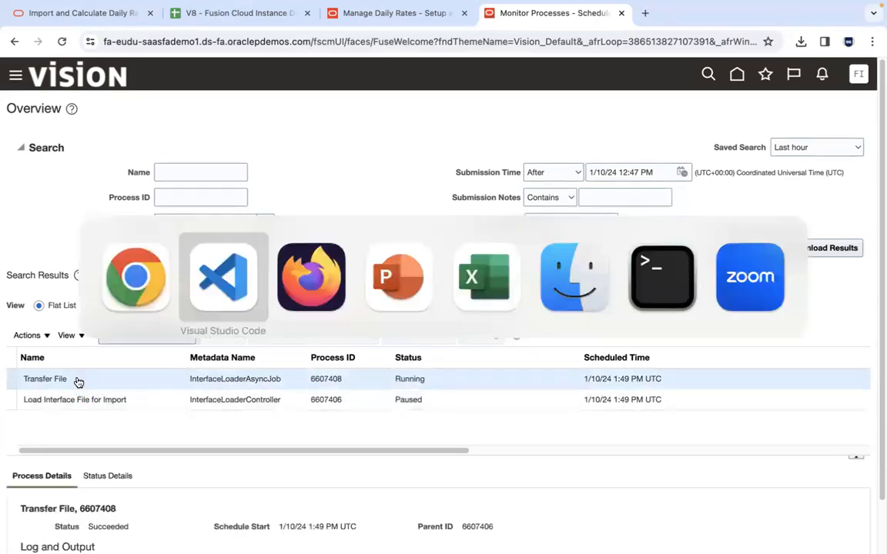
key("super+Tab")
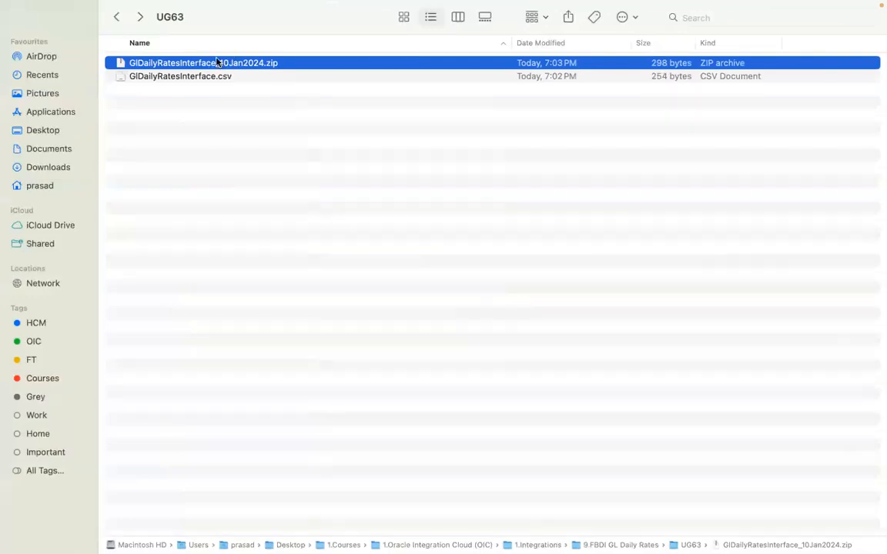
key("super+Tab")
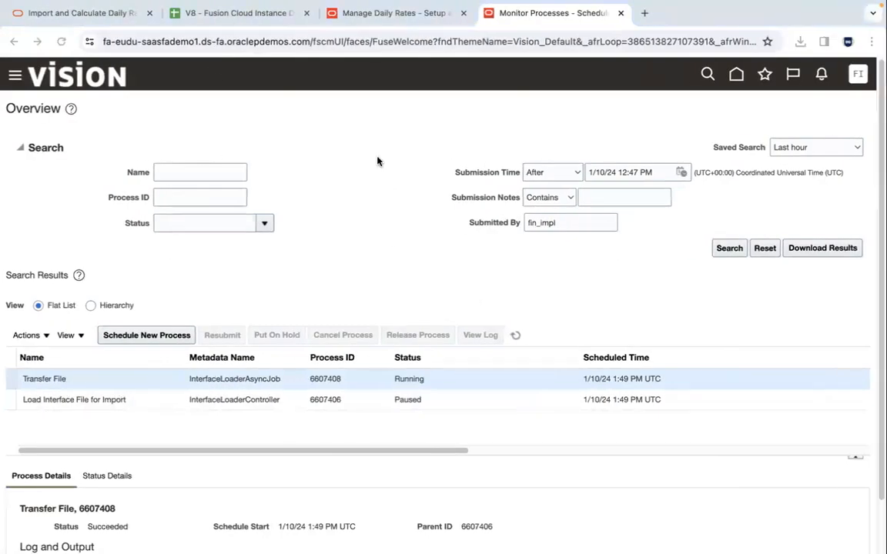
key("super+Tab")
key("super+Tab")
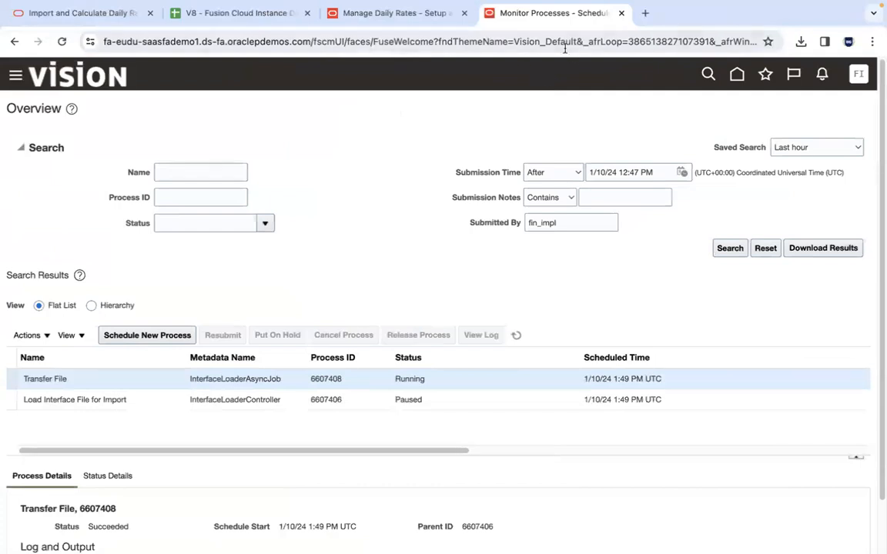
- Copy the Fusion instance's base URL and open it with /cs appended in a new browser tab
left_click(435, 42)
left_click(435, 42)
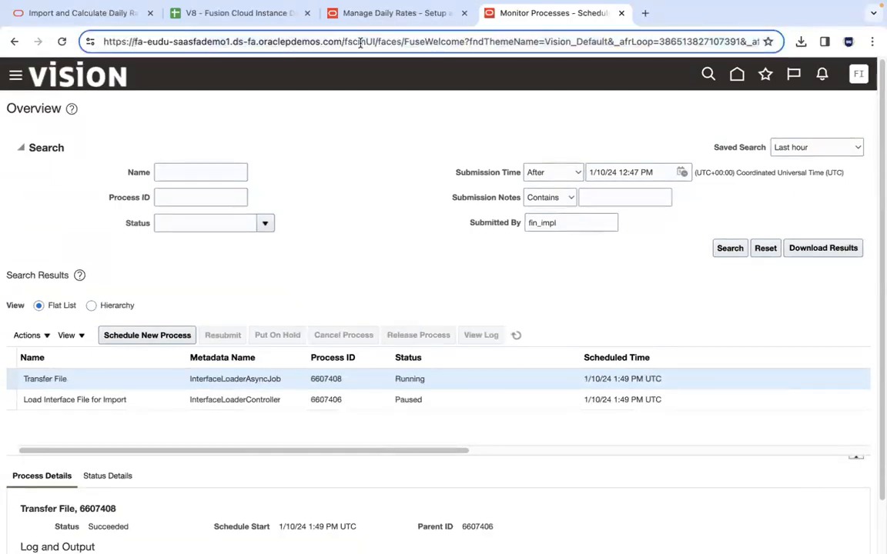
left_click_drag(343, 42, 106, 42)
key("ctrl+c")
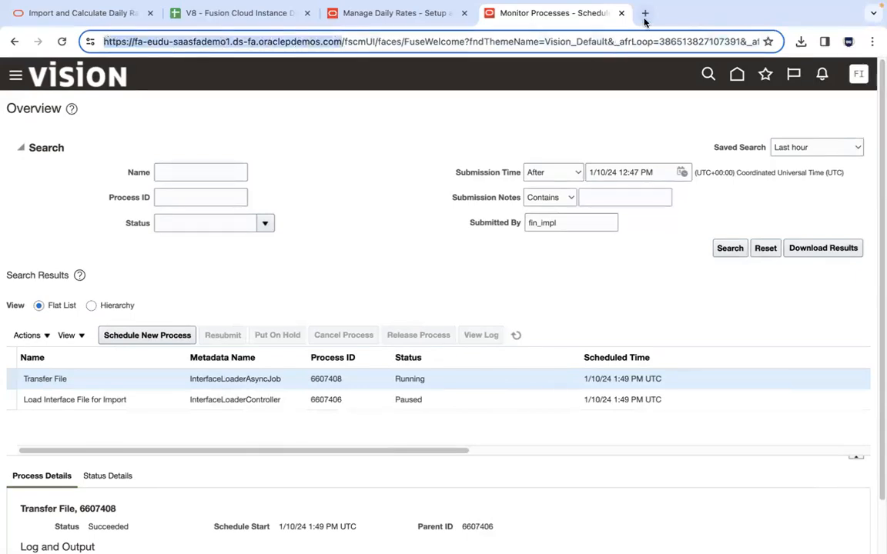
key("ctrl+t")
key("ctrl+v")
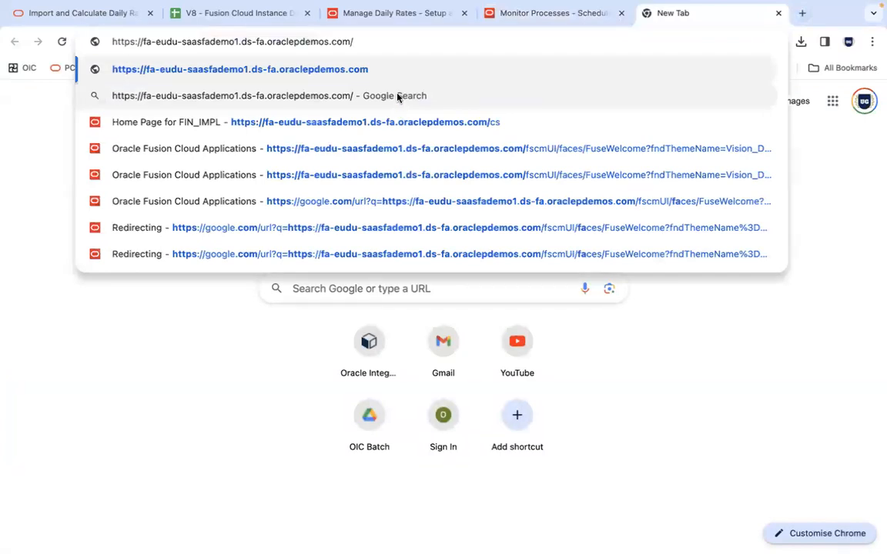
key("BackSpace")
type("/cs")
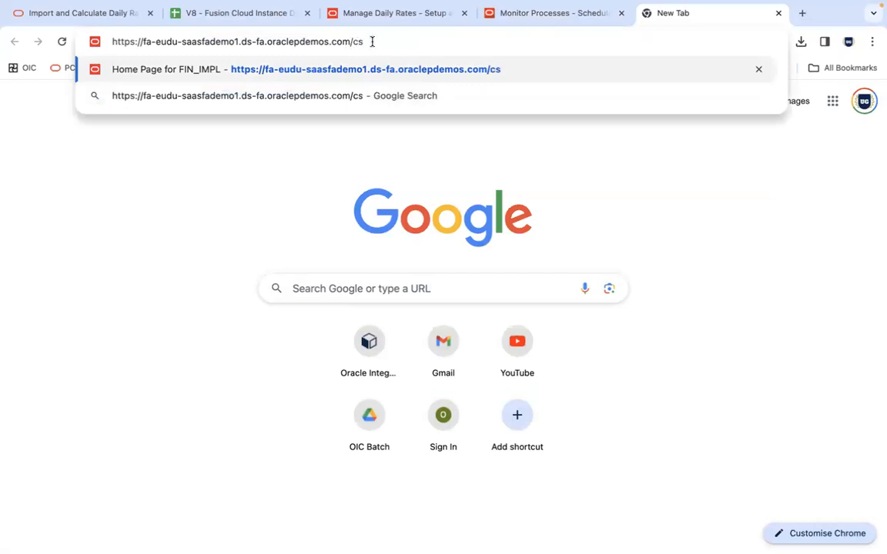
key("Return")
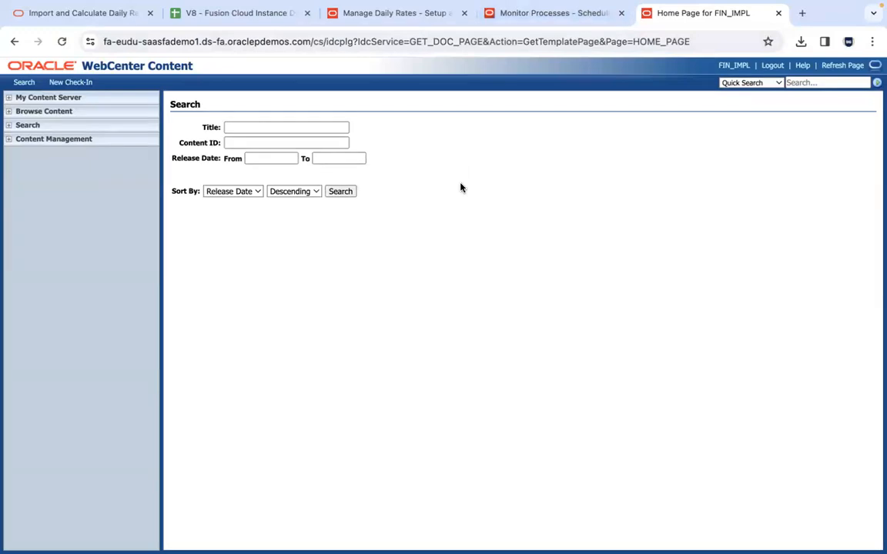
left_click(590, 15)
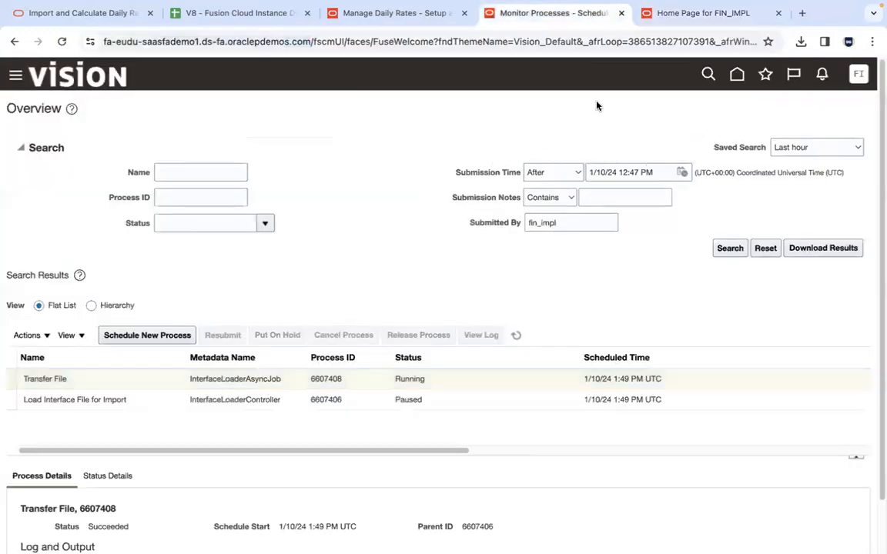
left_click(659, 14)
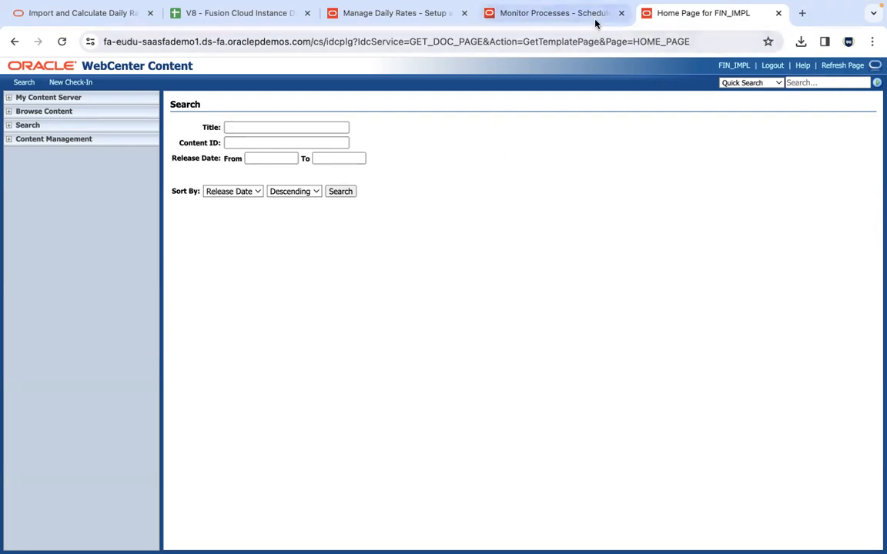
left_click(321, 42)
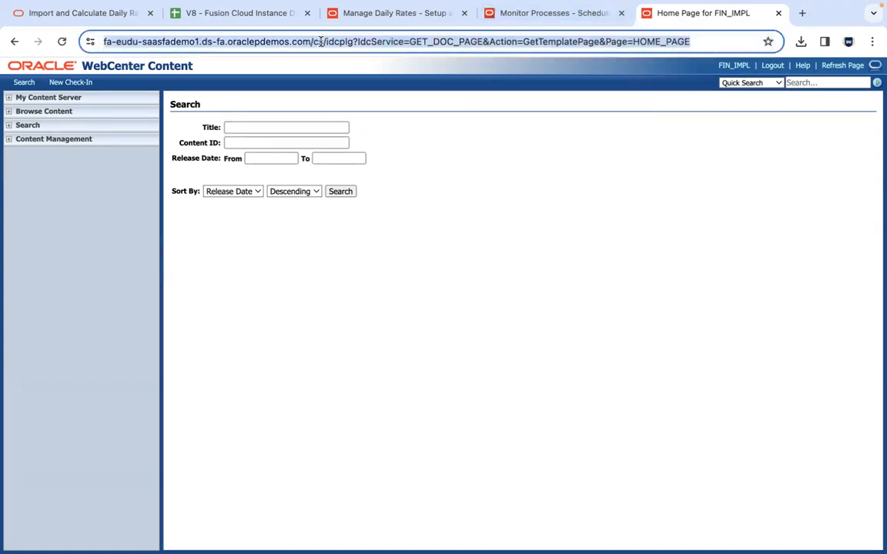
left_click(320, 42)
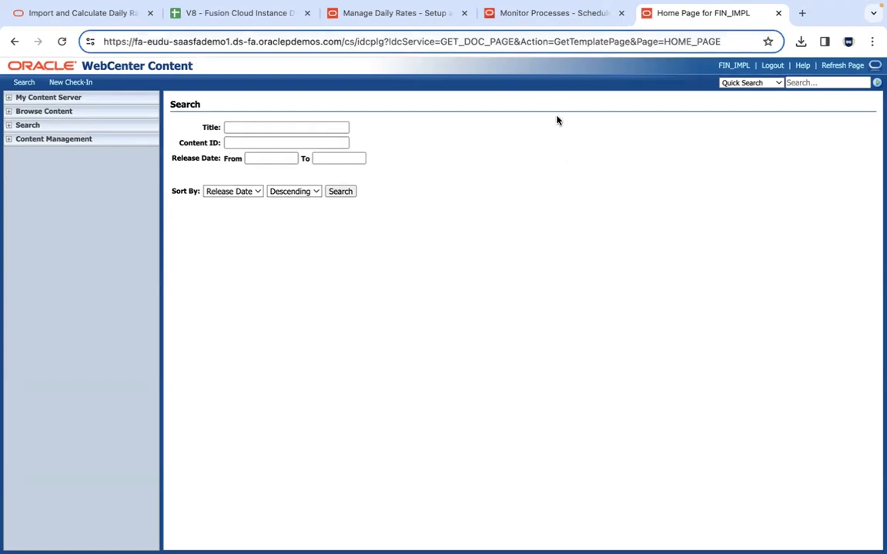
- Search WebCenter Content for GlDailyRatesInterface_10Jan2024.zip, copying its name from the UG63 folder in Finder, and open its content information
left_click(805, 82)
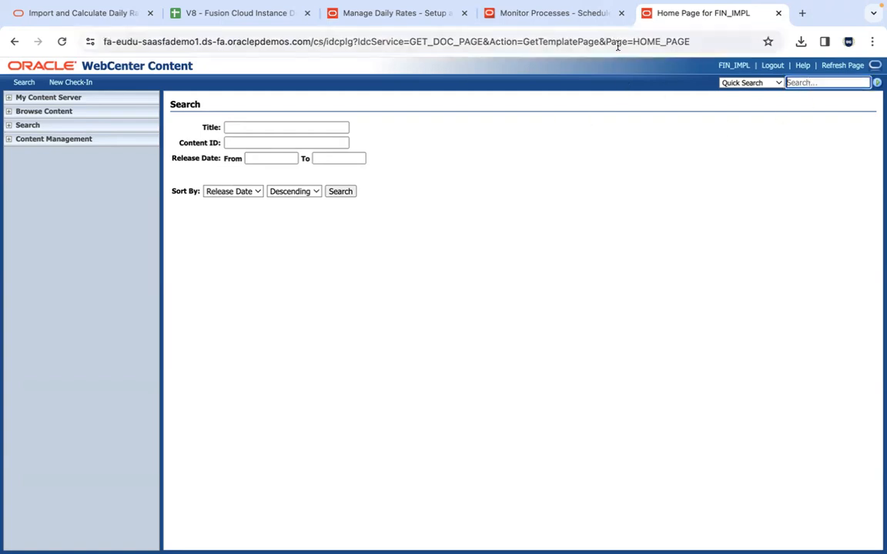
key("super+Tab")
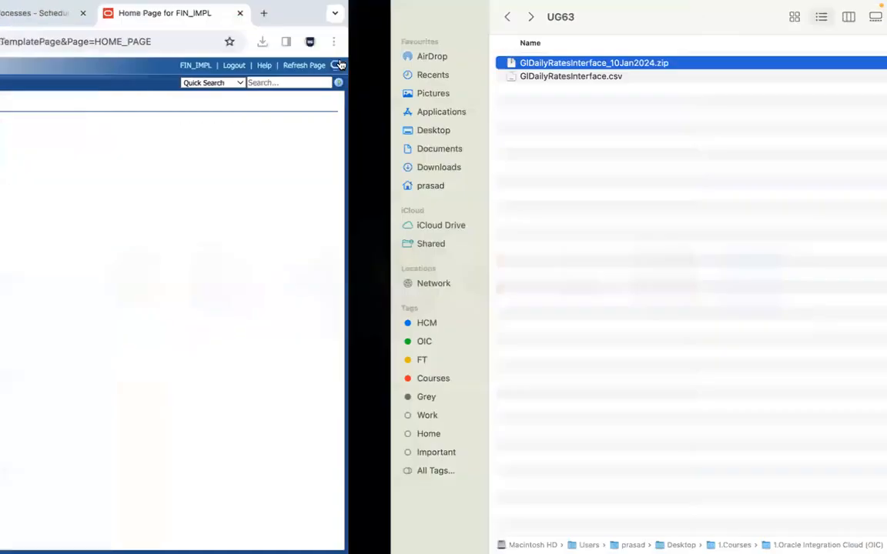
left_click(220, 62)
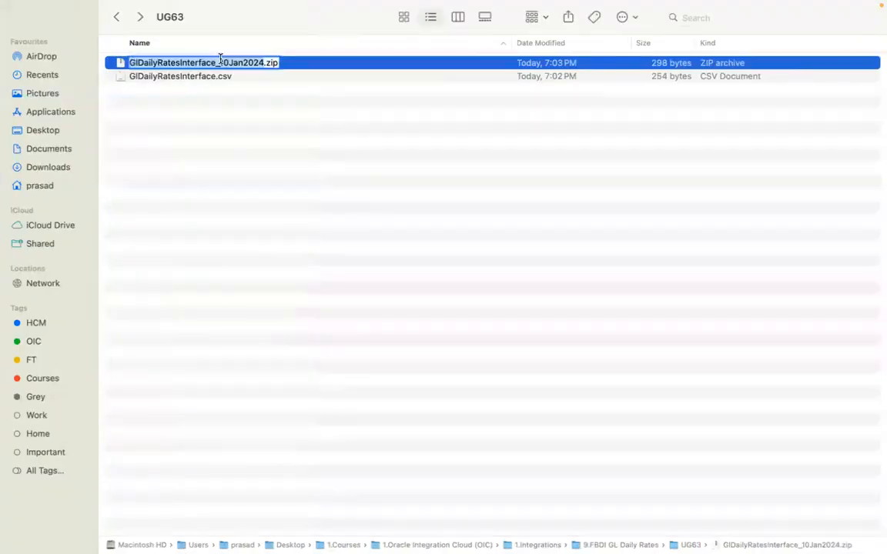
key("super+Tab")
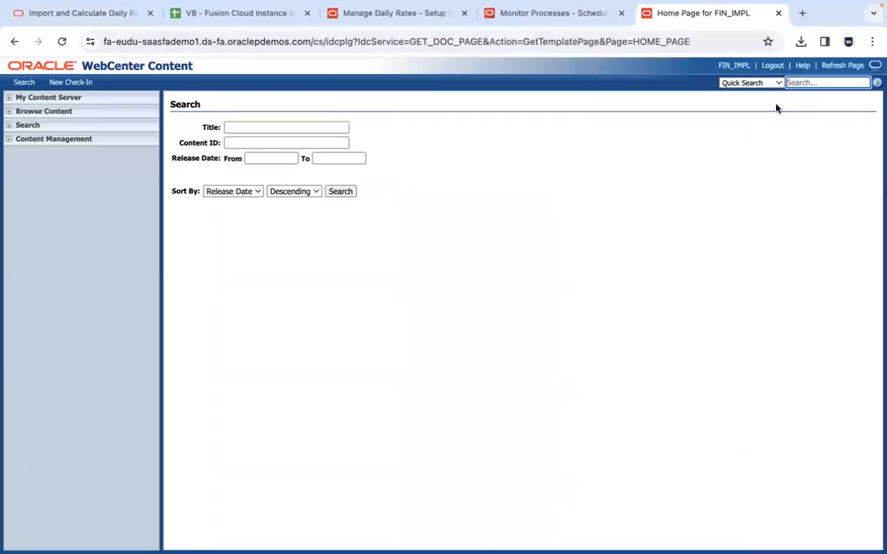
left_click(818, 83)
type("GlDailyRatesInterface_31Jan2024.zip")
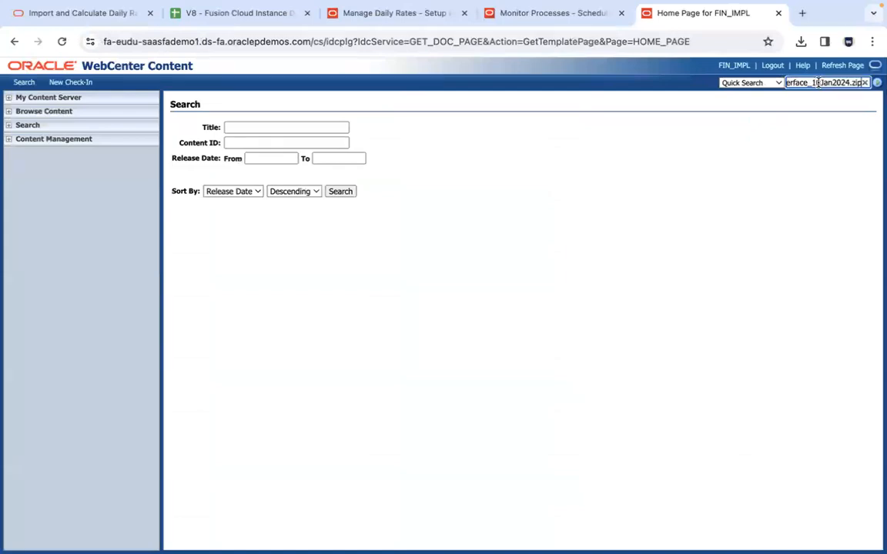
left_click(876, 83)
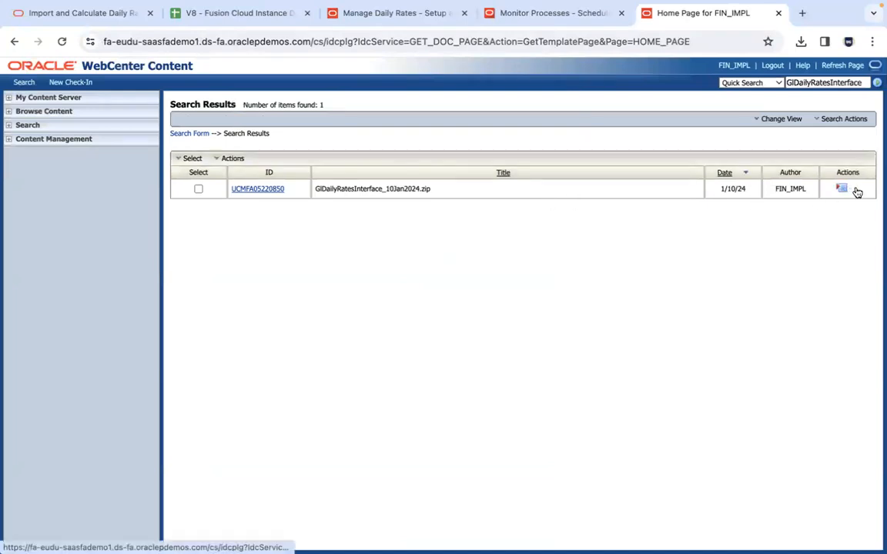
left_click(855, 191)
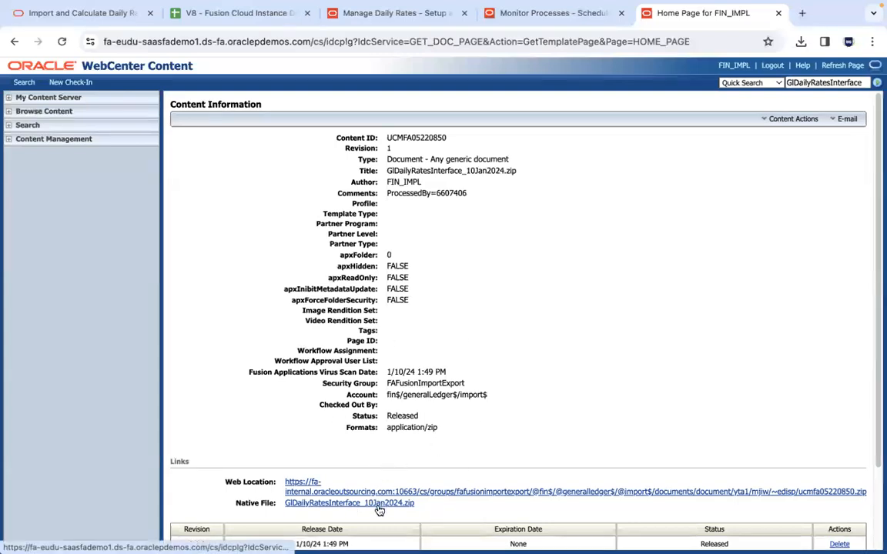
left_click(576, 22)
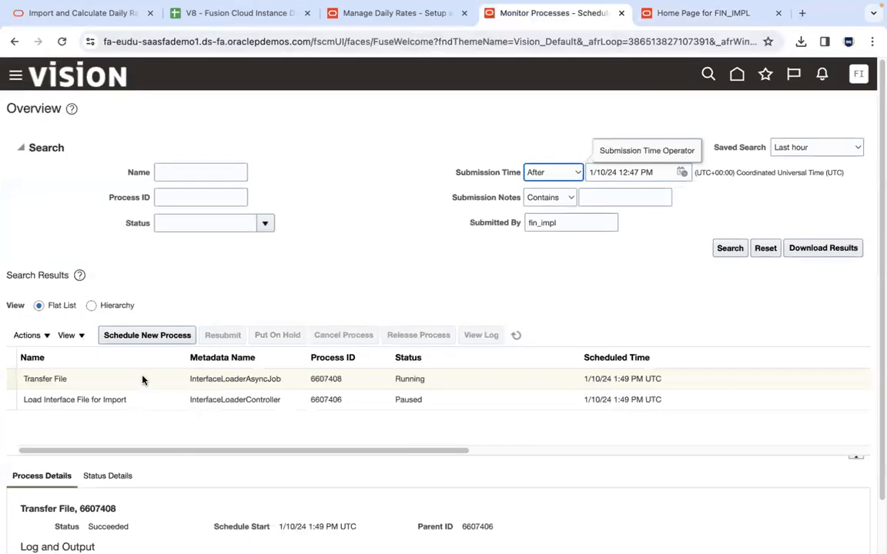
key("super+Tab")
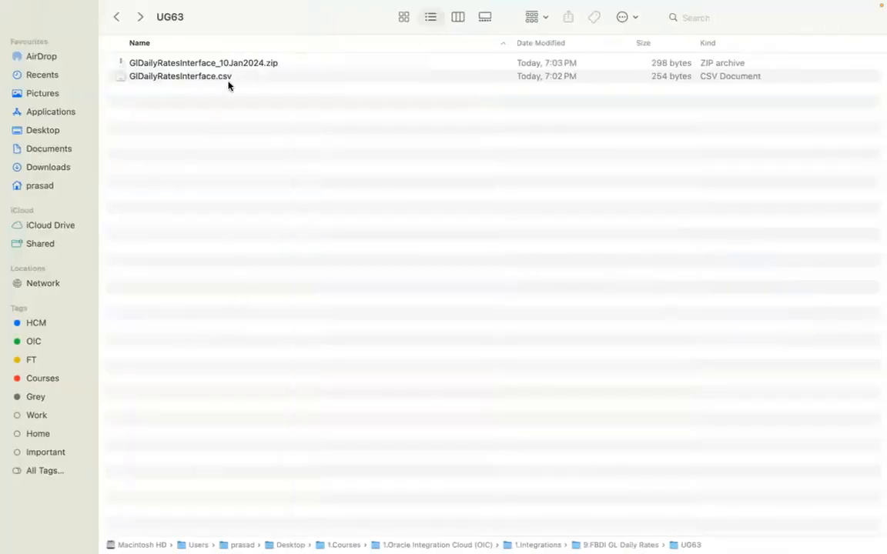
key("super+Tab")
key("ctrl+Tab")
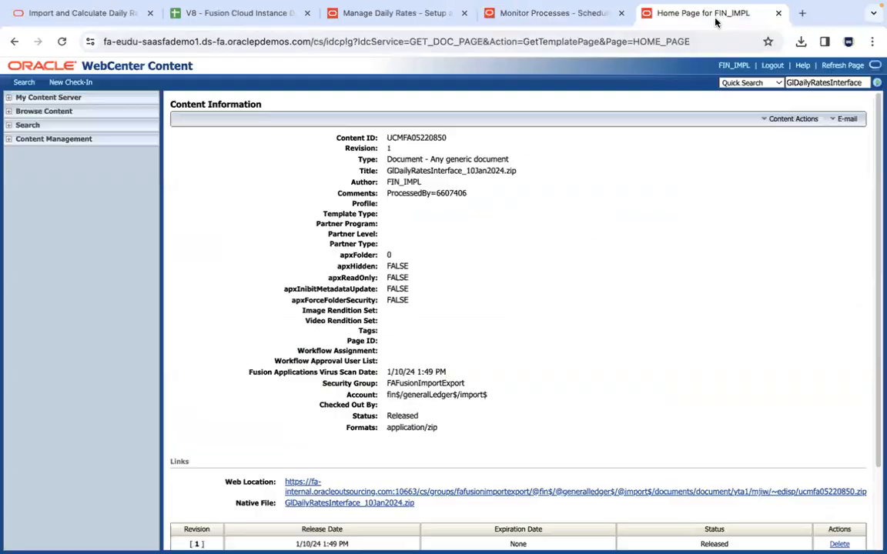
- Refresh the scheduled processes list and view the details of Load Interface File for Import, Transfer File and Load File to Interface
key("ctrl+shift+Tab")
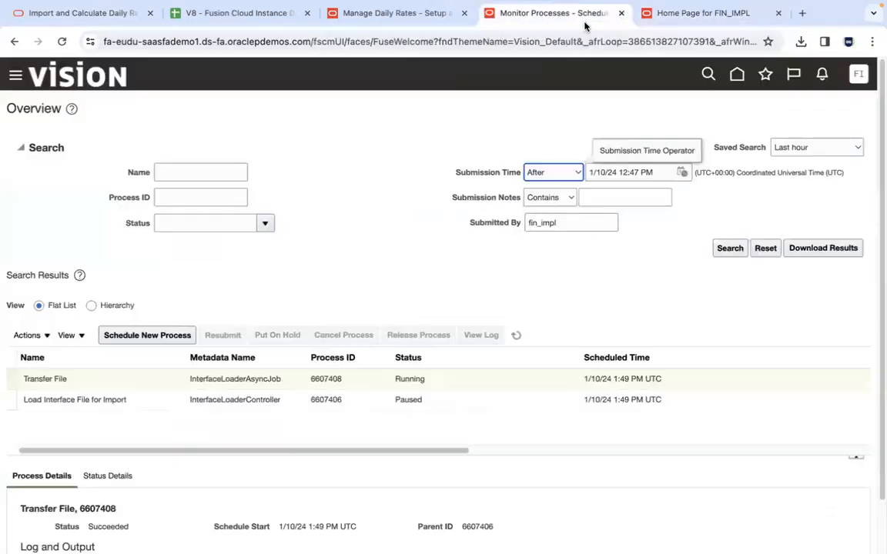
left_click(517, 336)
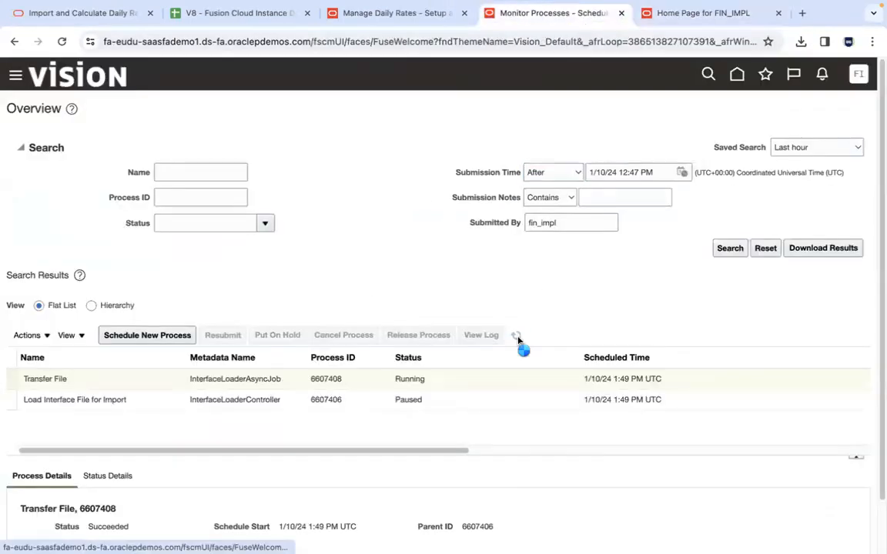
left_click(227, 459)
left_click(158, 440)
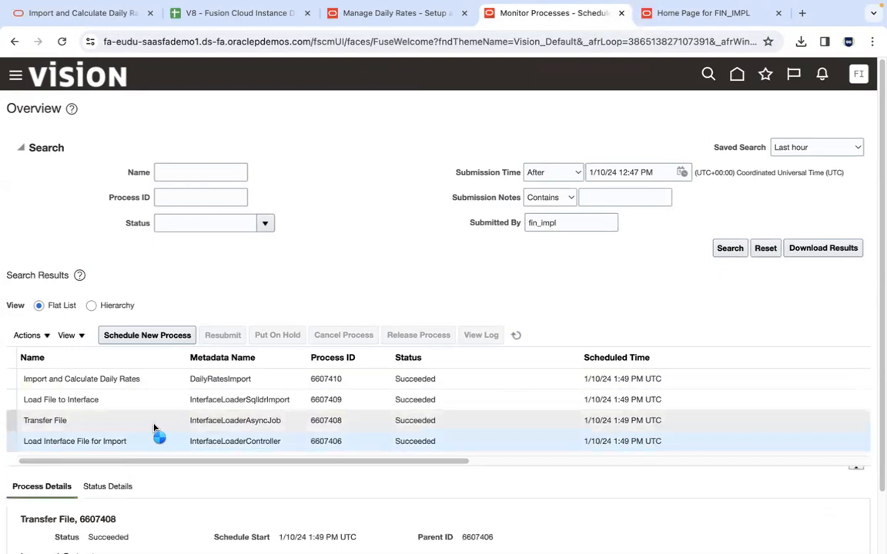
left_click(154, 428)
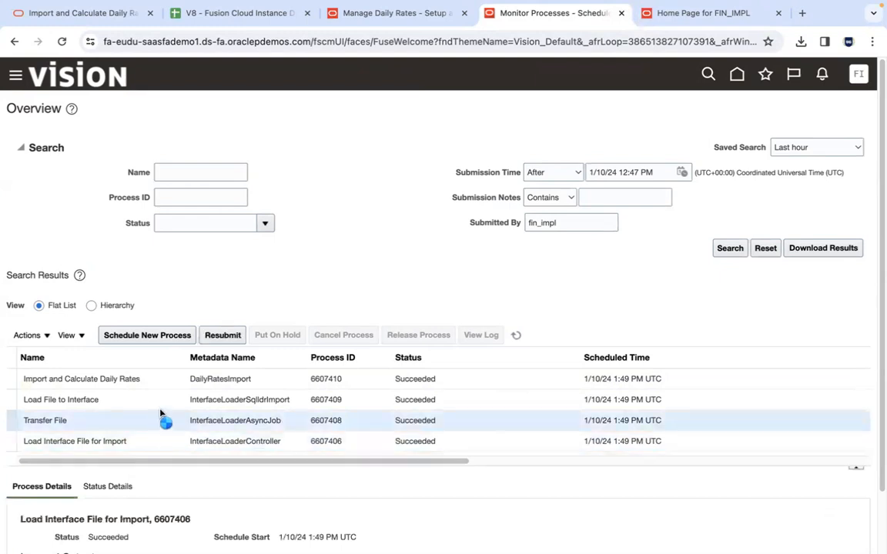
left_click(160, 407)
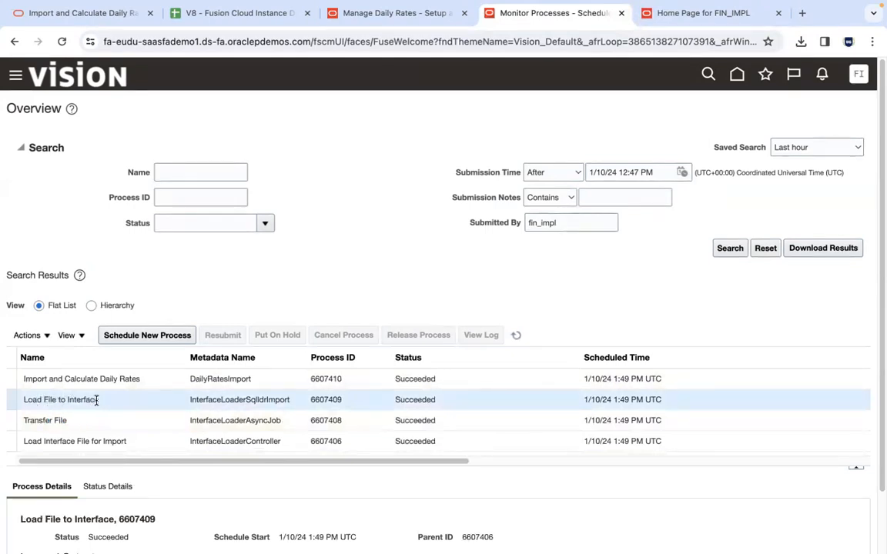
key("super+Tab")
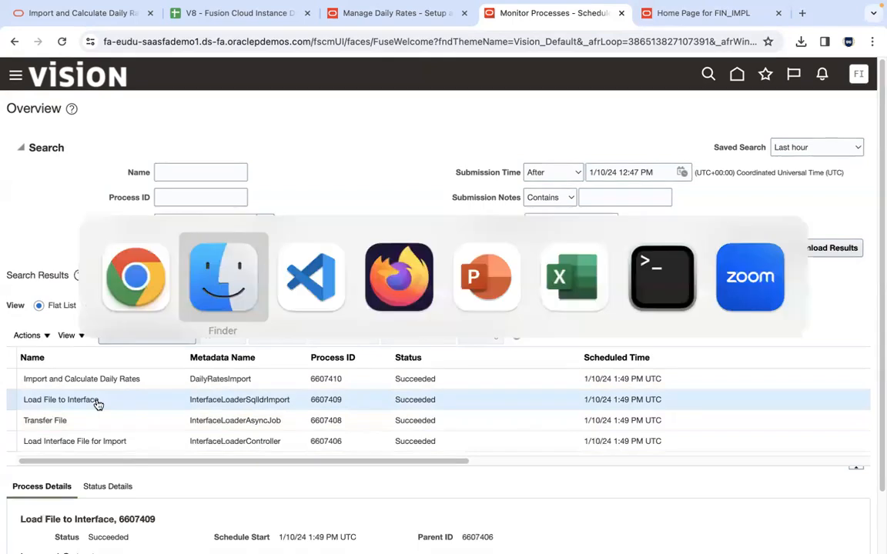
key("super+Tab")
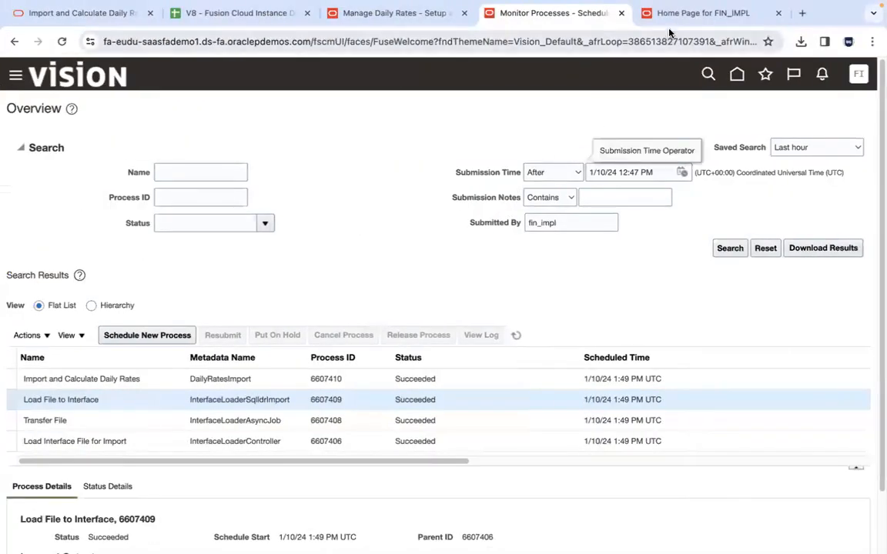
- Review the Transfer File, Load File to Interface and Import and Calculate Daily Rates processes alongside the zip's WebCenter Content information
left_click(77, 424)
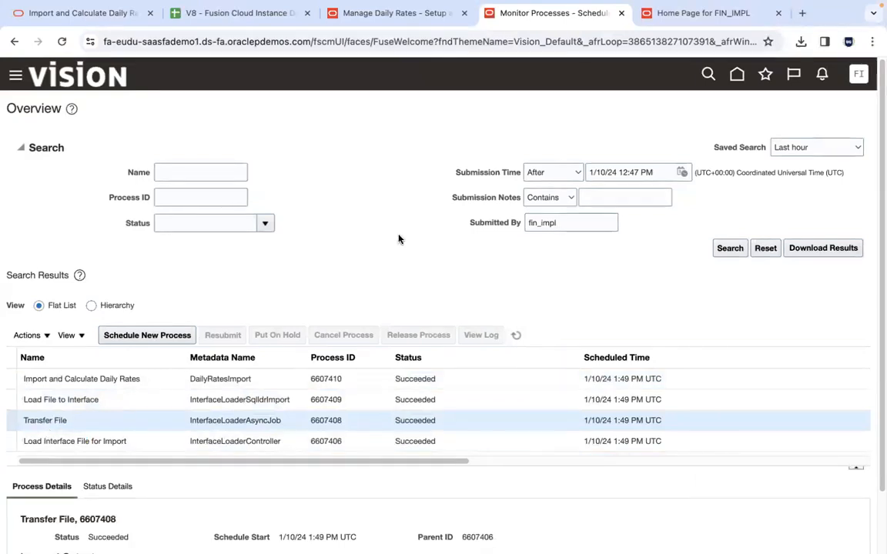
left_click(109, 403)
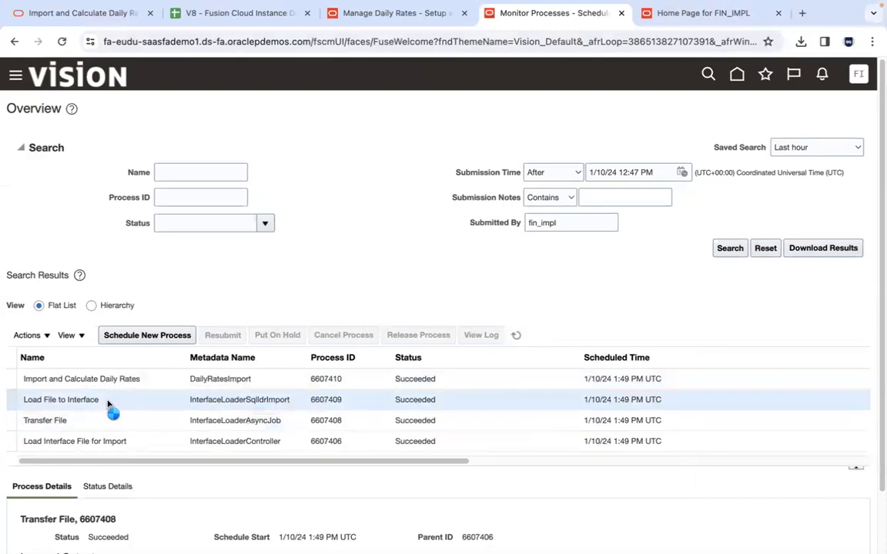
left_click(717, 18)
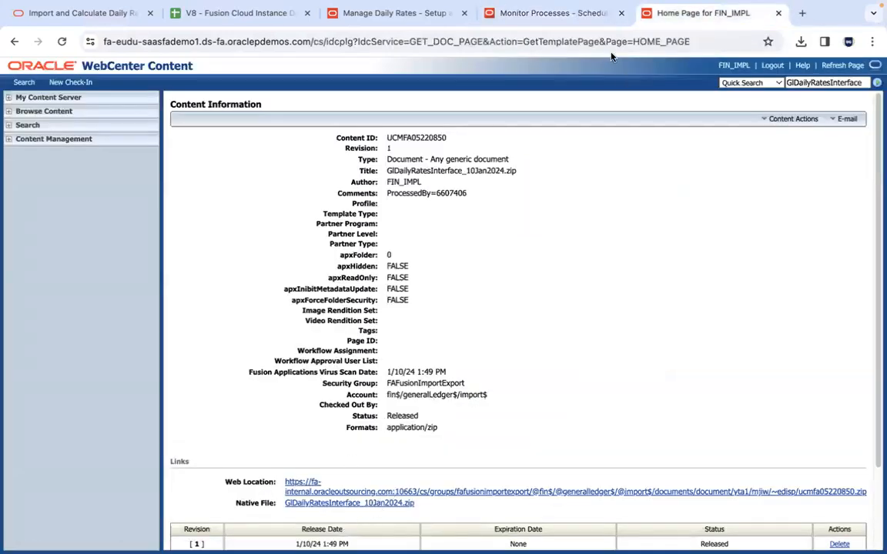
left_click(552, 13)
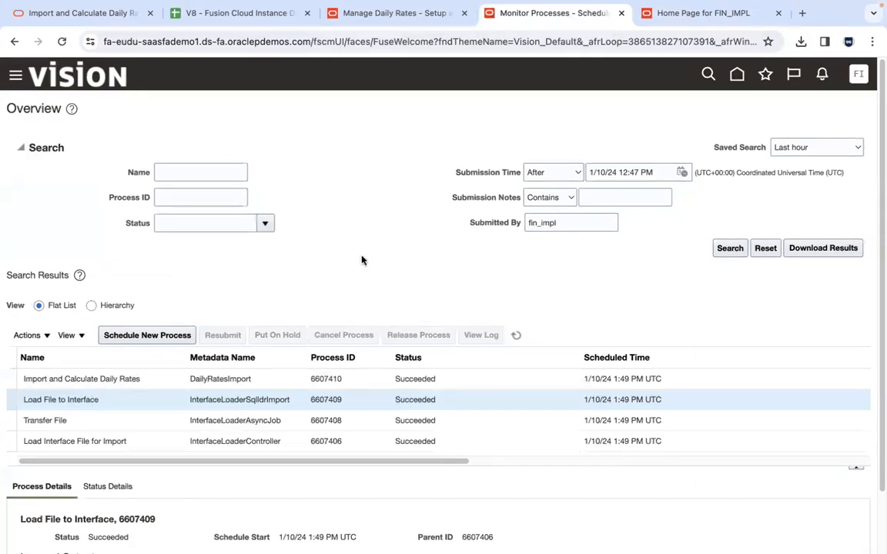
left_click(132, 380)
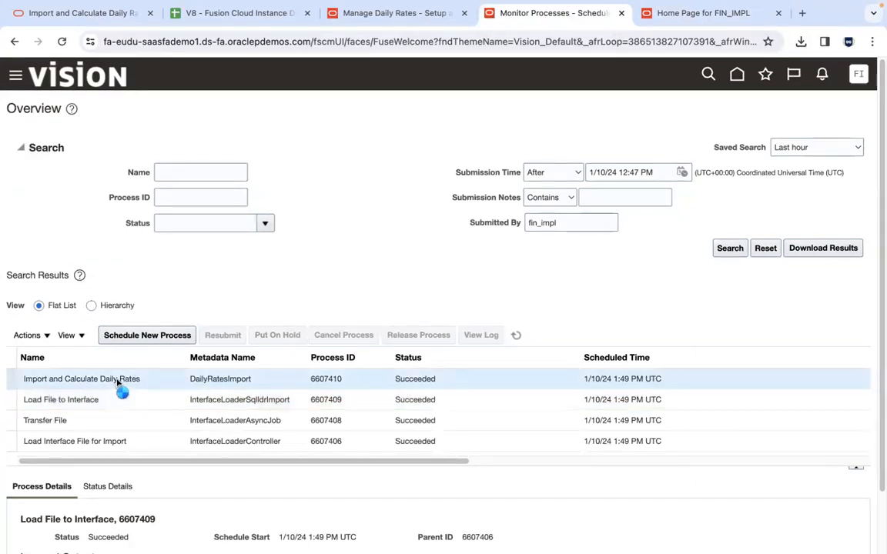
- Review the Loader Job and Import Job lines in 9.0.1.FBDI Notes.sql in VS Code and return to the scheduled processes
key("super+Tab")
key("super+Tab")
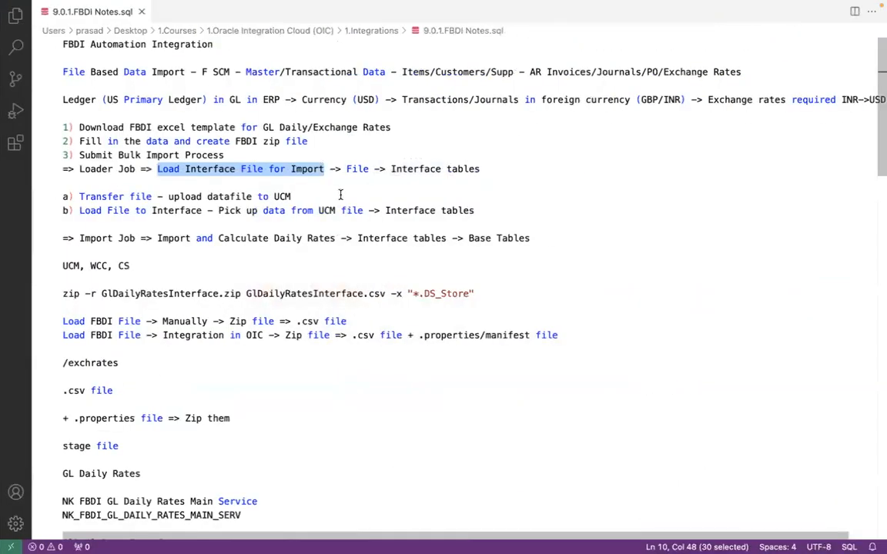
left_click(354, 168)
left_click(462, 158)
left_click(462, 169)
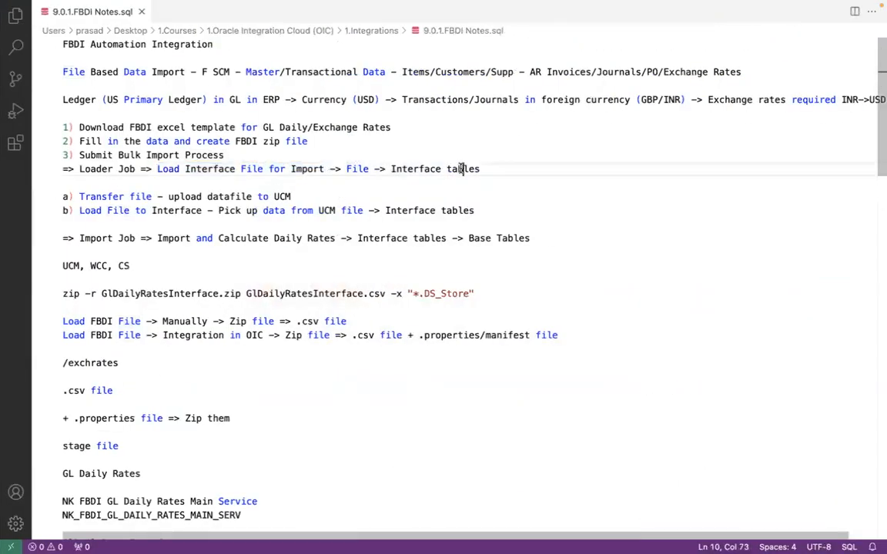
left_click(158, 238)
left_click(338, 237, "shift")
left_click(335, 238, "shift")
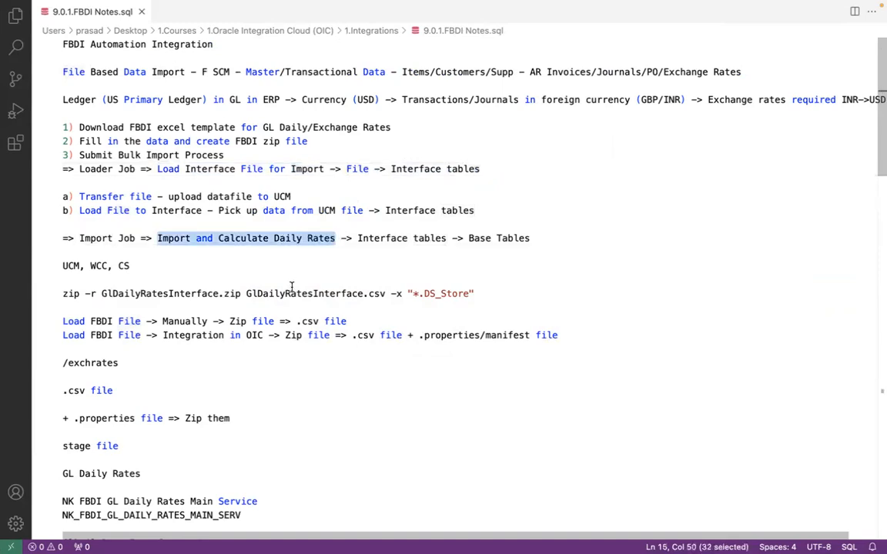
key("super+Tab")
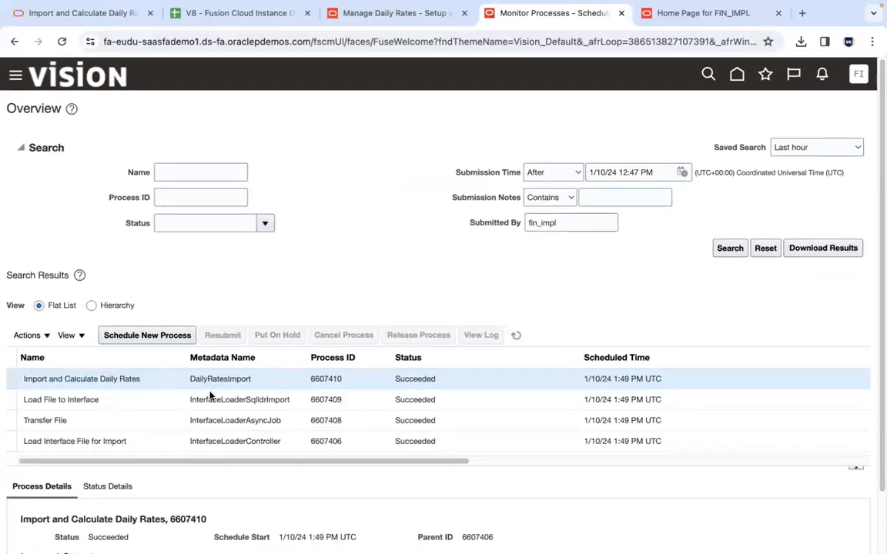
- Compare the details of Load Interface File for Import, Load File to Interface and Import and Calculate Daily Rates
left_click_drag(348, 472, 348, 447)
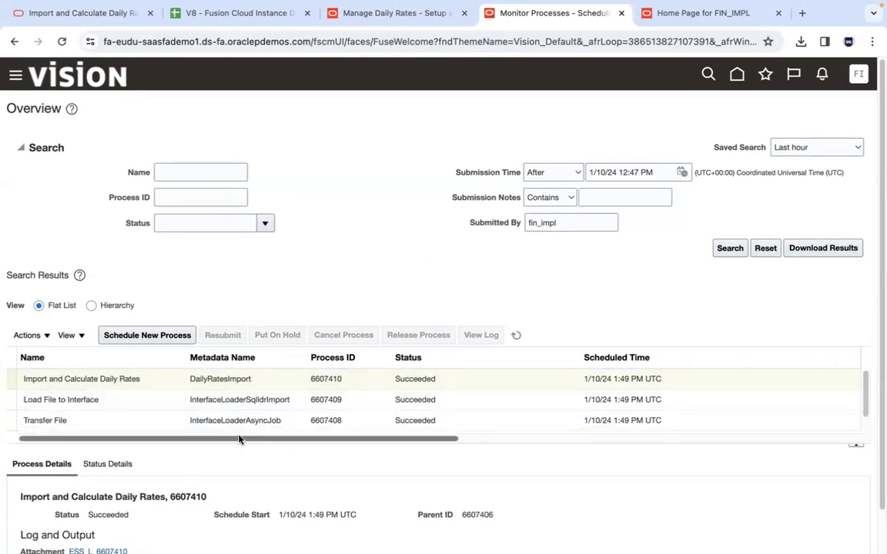
left_click_drag(246, 468, 246, 490)
left_click(185, 443)
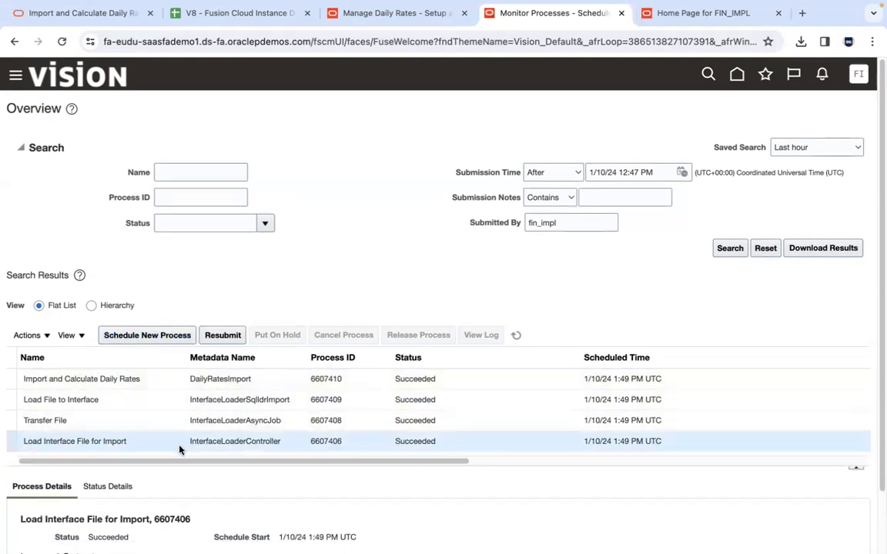
left_click(170, 386)
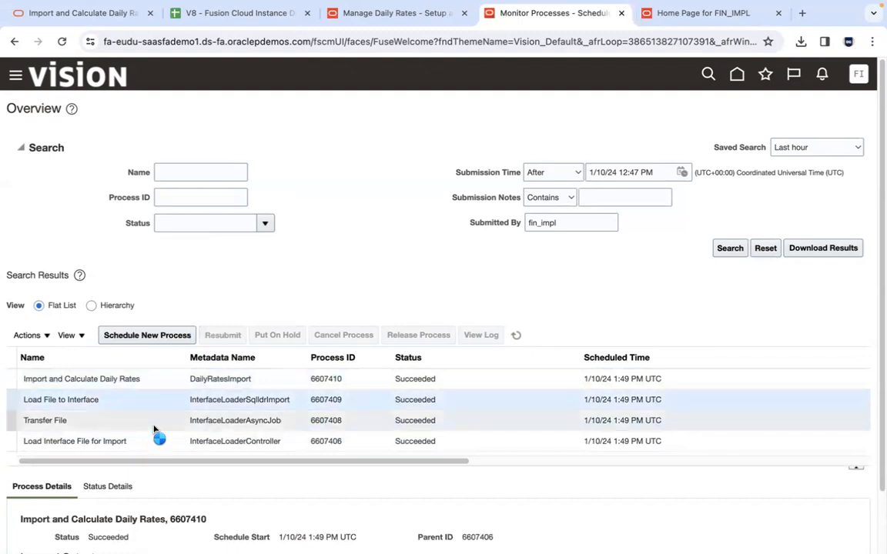
left_click(150, 443)
left_click(154, 400)
left_click(156, 381)
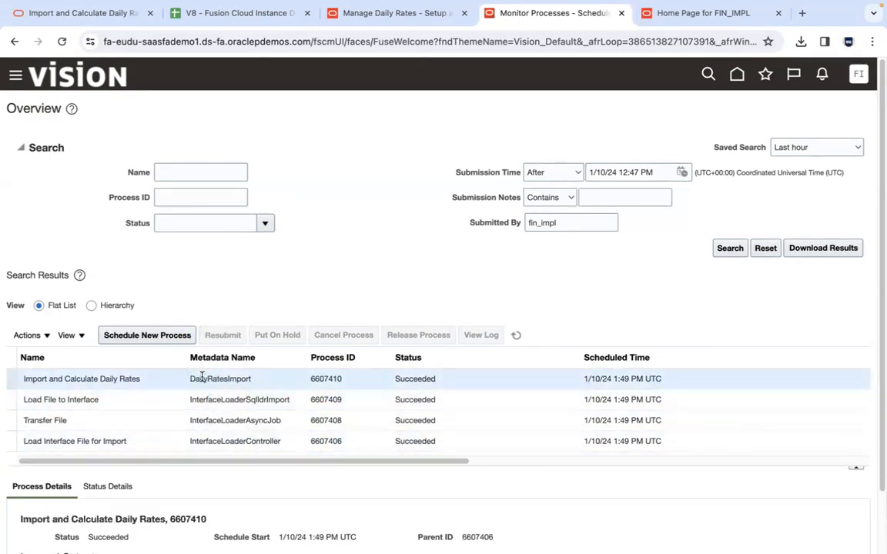
- Examine the Import Job note on moving data from interface tables to base tables in the FBDI notes
key("super+Tab")
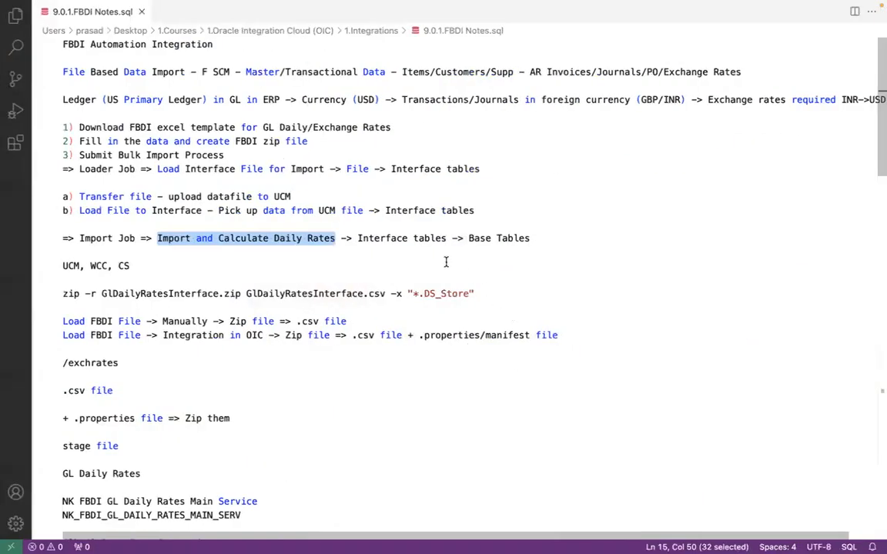
left_click(424, 239)
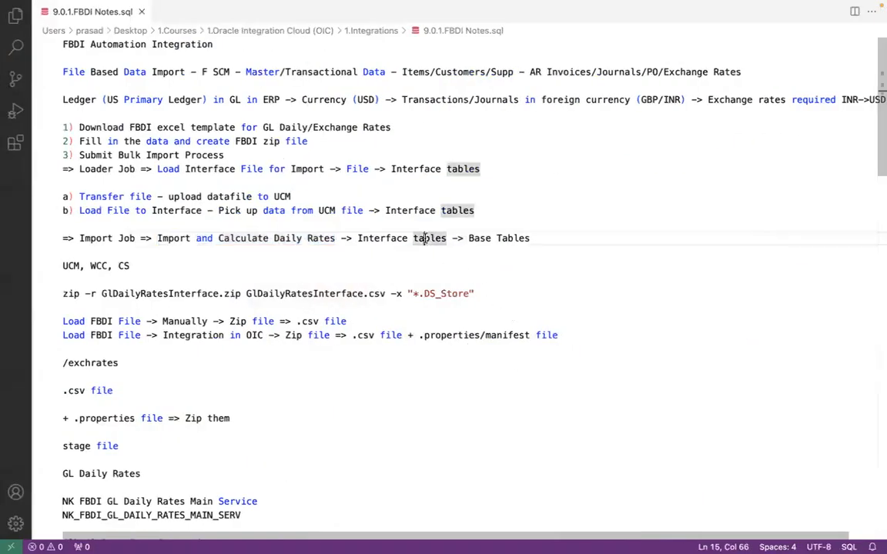
left_click(529, 238)
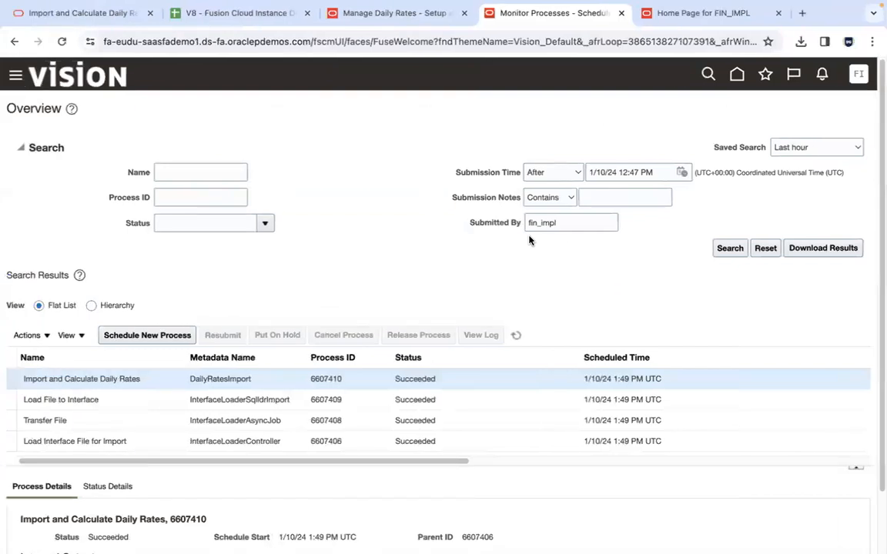
- Refresh the scheduled processes list and rerun the USD to INR Corporate daily rates search for 1/10/24 in Currency Rates Manager
left_click(516, 336)
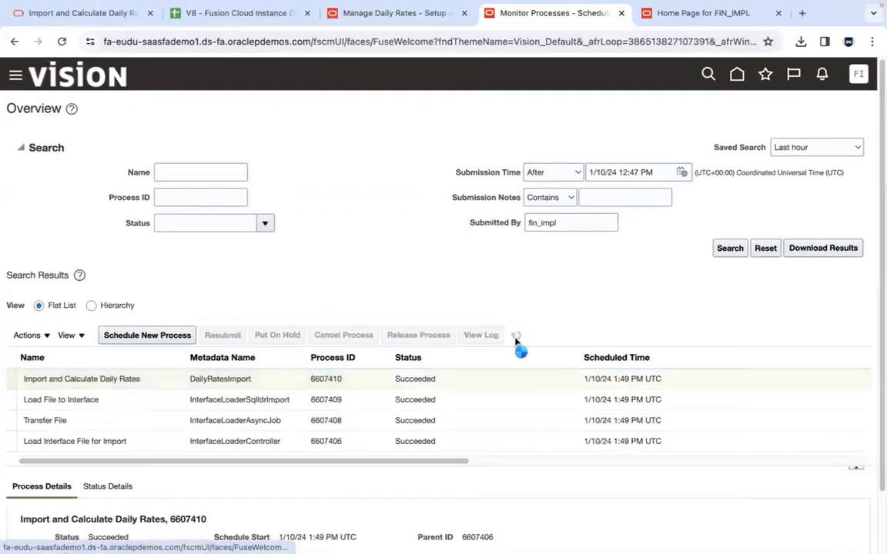
left_click(301, 378)
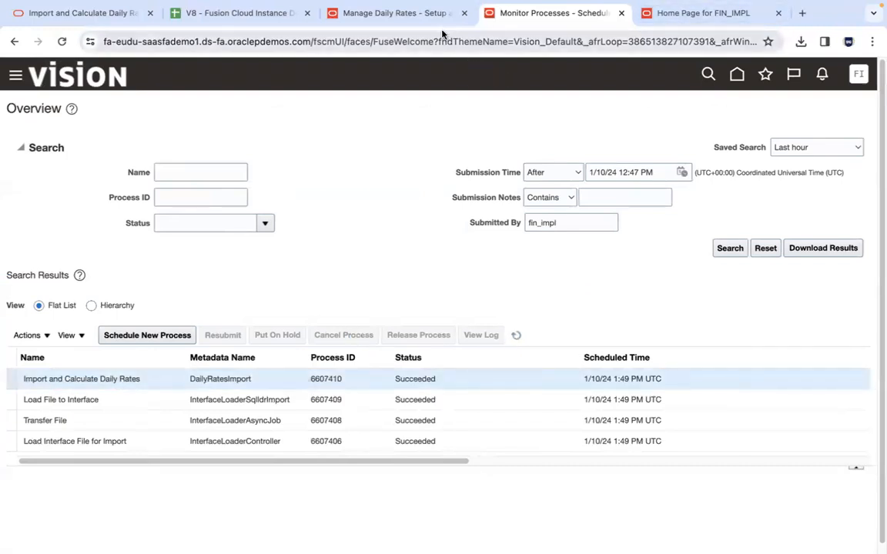
left_click(395, 15)
left_click(767, 309)
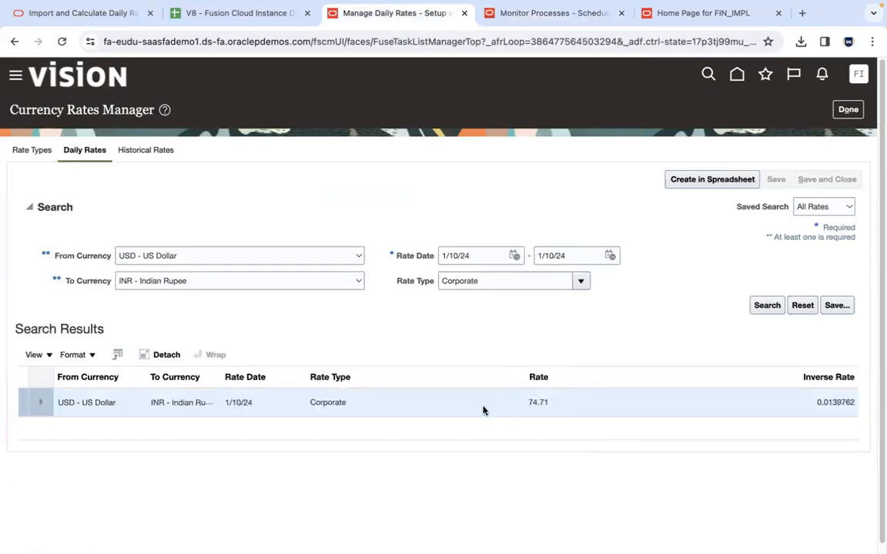
key("super+Tab")
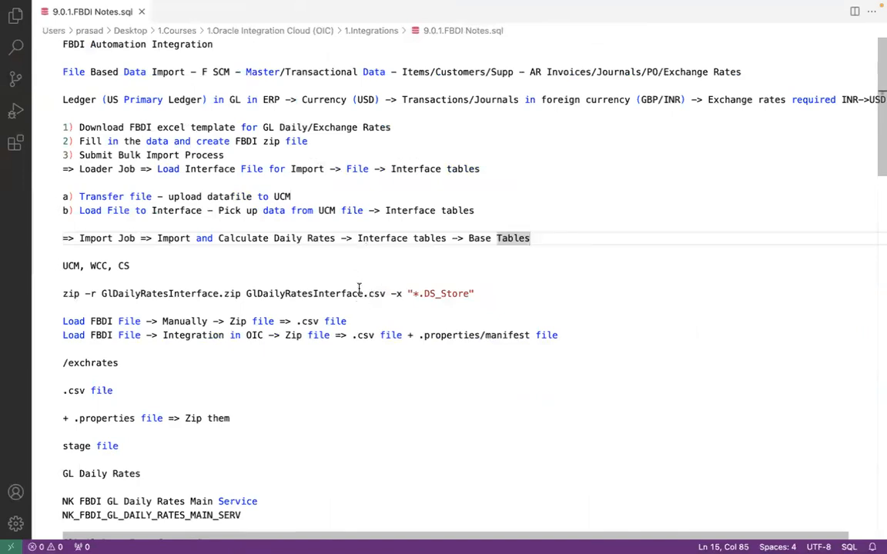
left_click(416, 183)
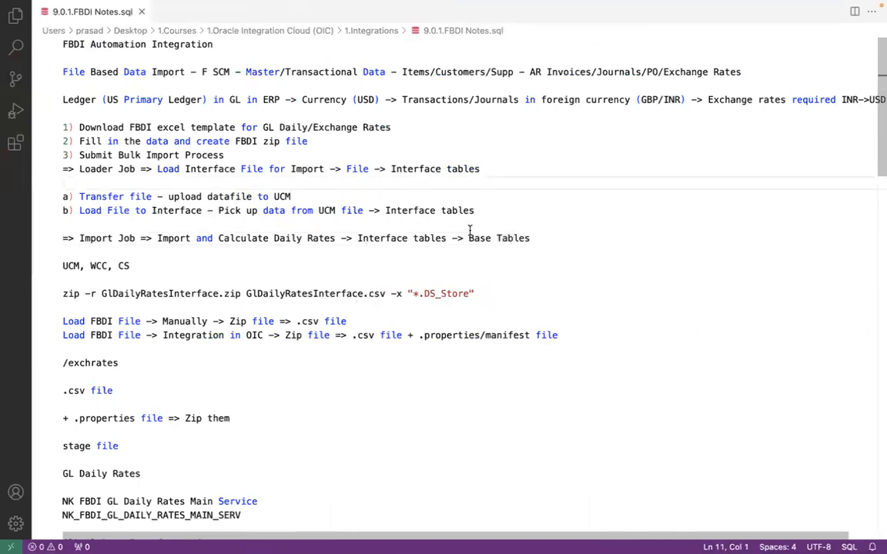
- Switch to FileZilla and try to connect to the saved SFTP site New site 5 with its stored password
key("super+Tab")
key("super+Tab")
key("super+Tab")
key("super+Tab")
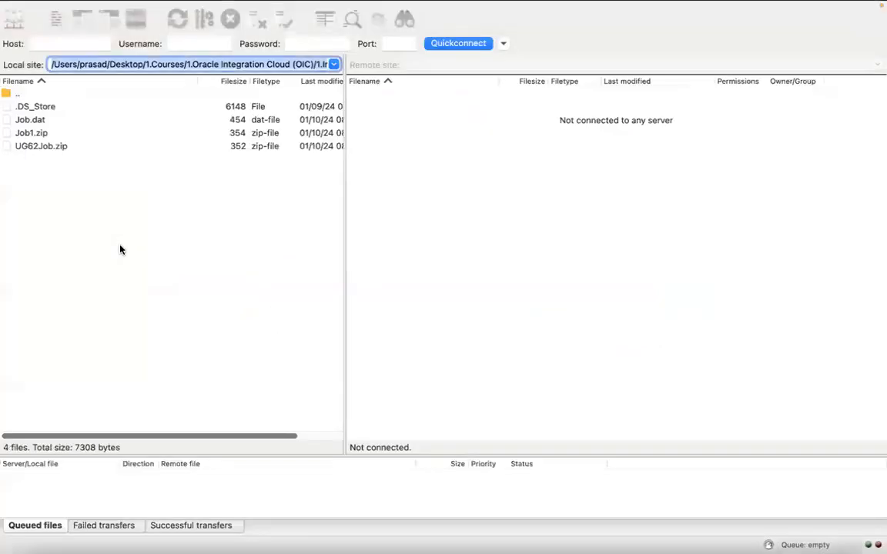
left_click(668, 483)
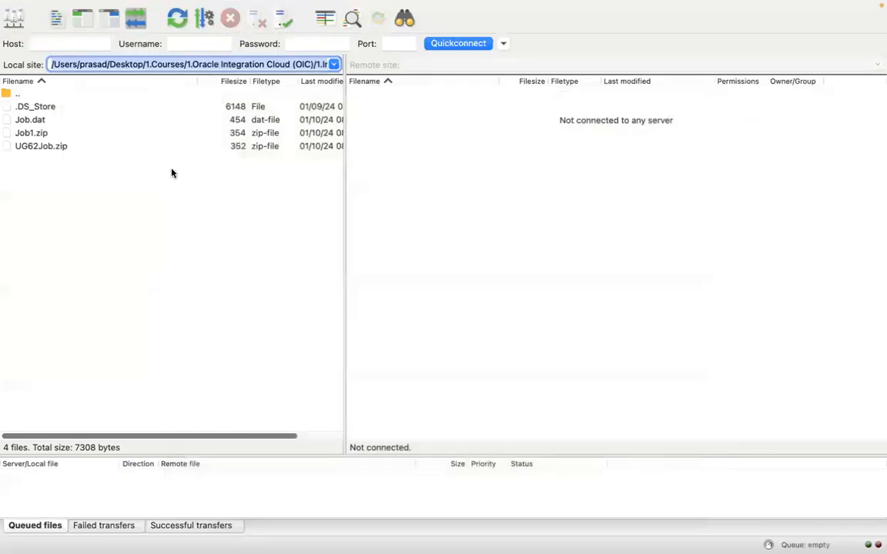
left_click(14, 17)
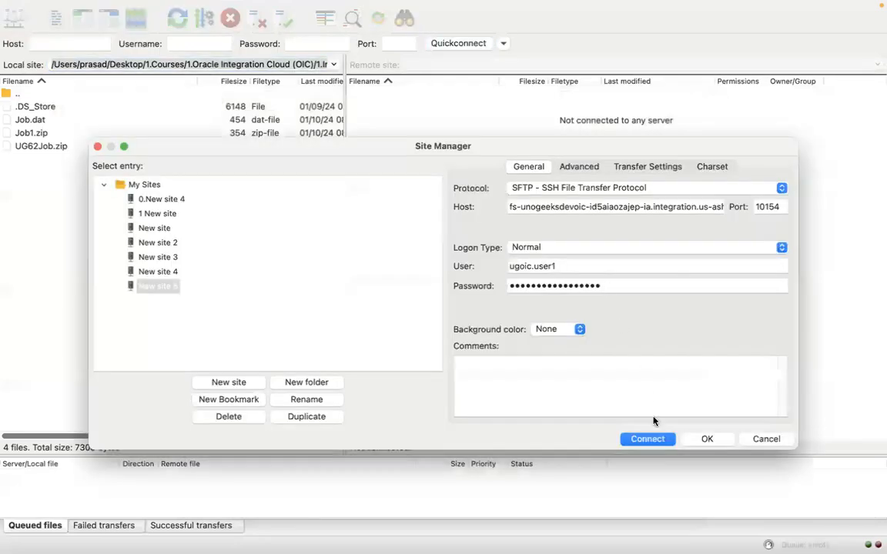
left_click(650, 440)
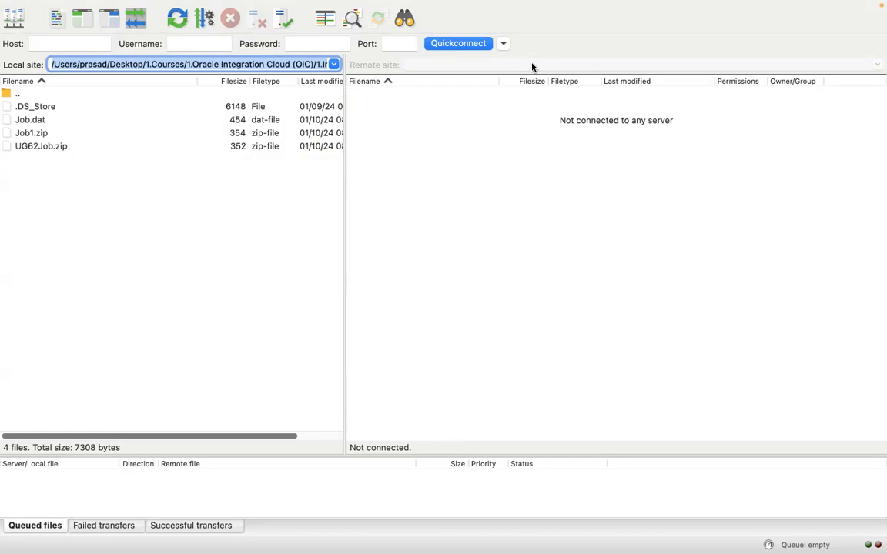
left_click(532, 67)
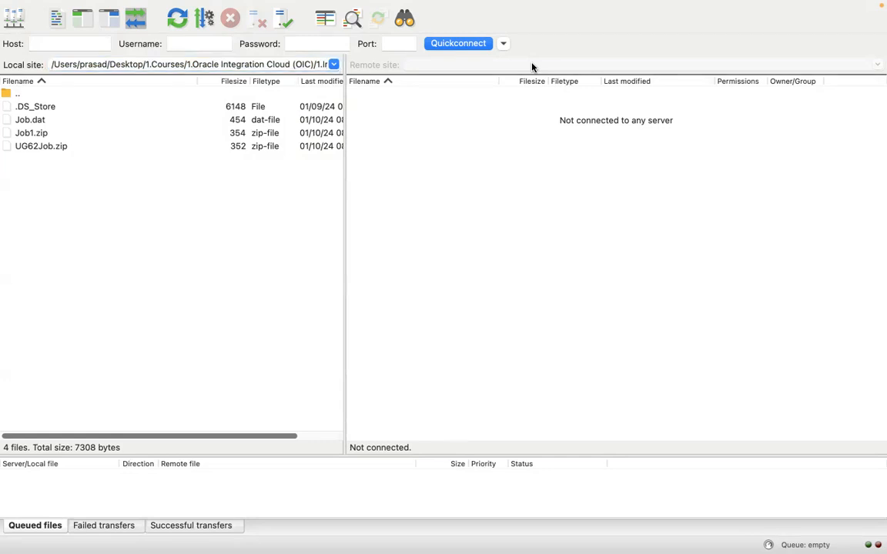
left_click(10, 17)
left_click(649, 439)
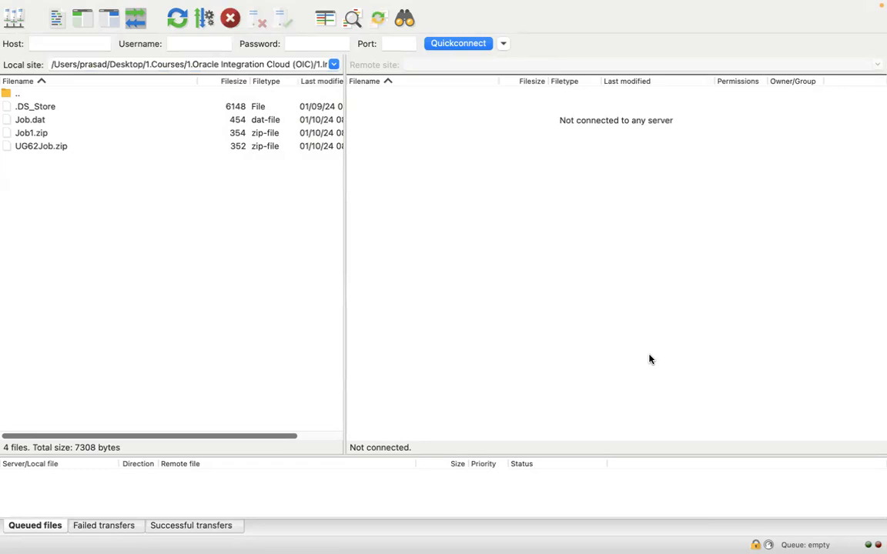
- Replace the password of the saved SFTP site New site 5 in Site Manager and connect to it
left_click(10, 21)
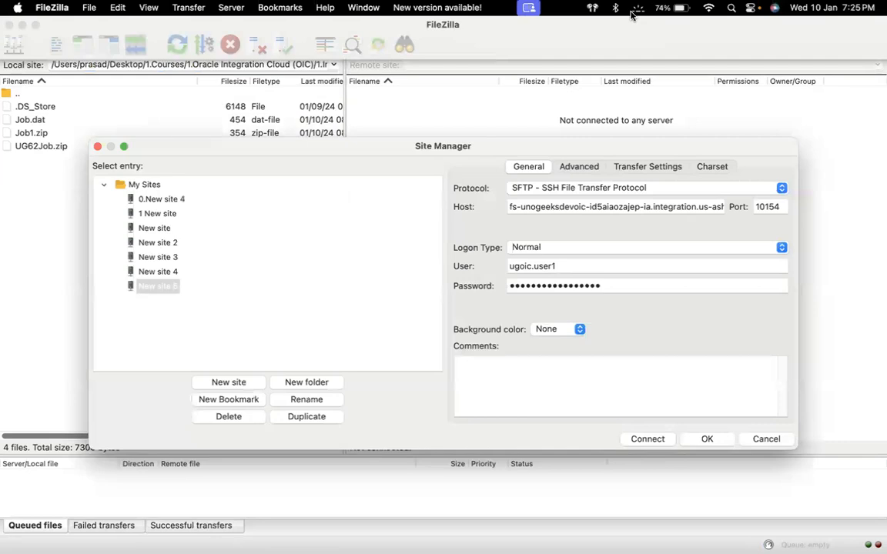
key("super+Tab")
key("super+Tab")
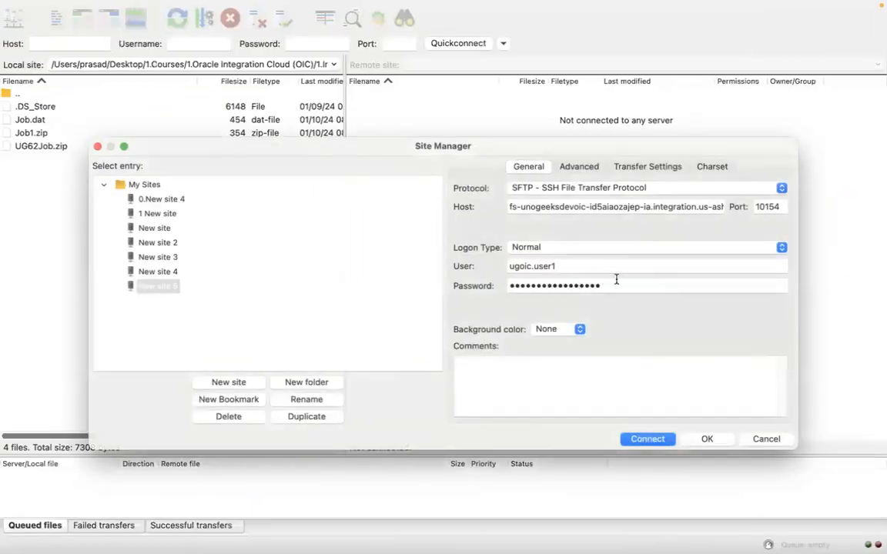
left_click(615, 281)
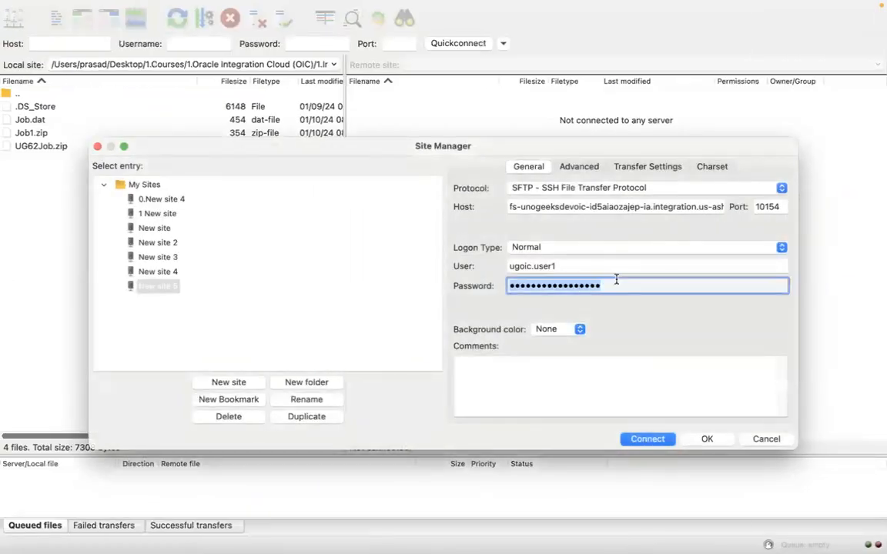
key("super+v")
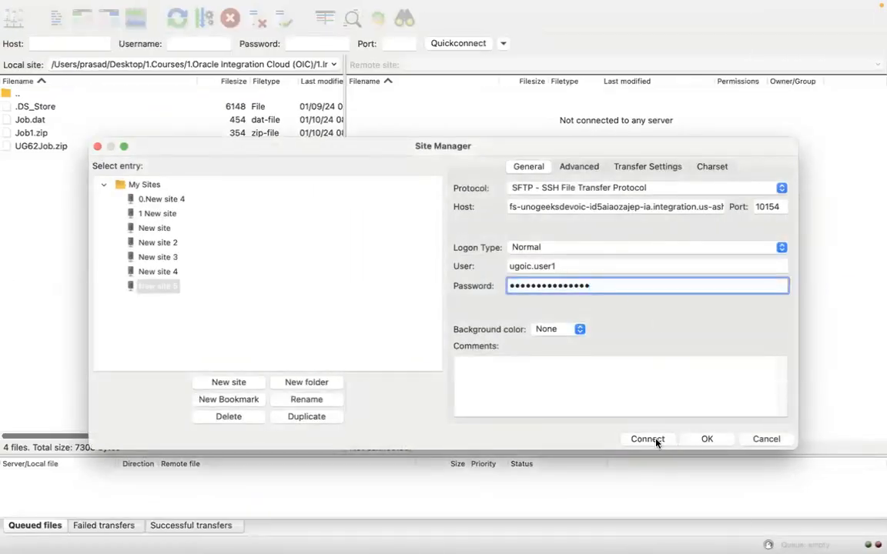
left_click(656, 439)
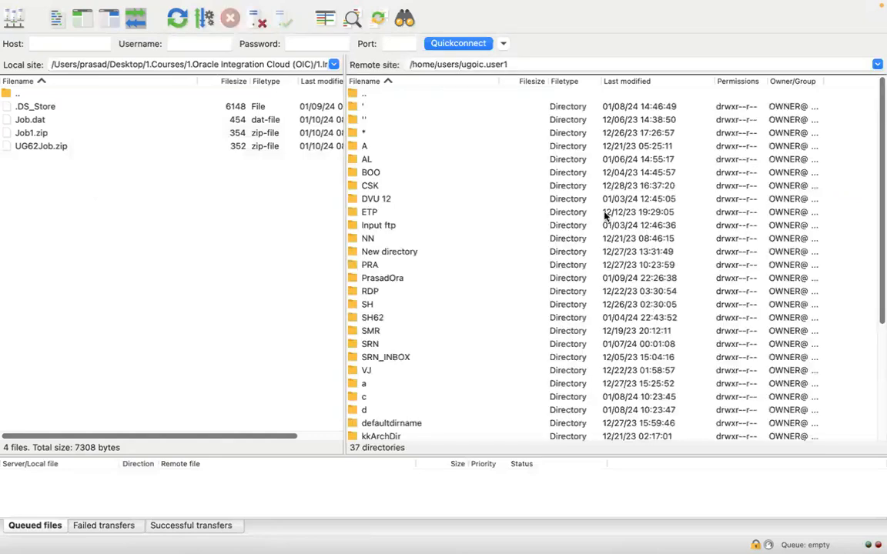
- Change the remote site to the ug/ug63 folder under the SFTP user's home directory
left_click(545, 64)
type("/")
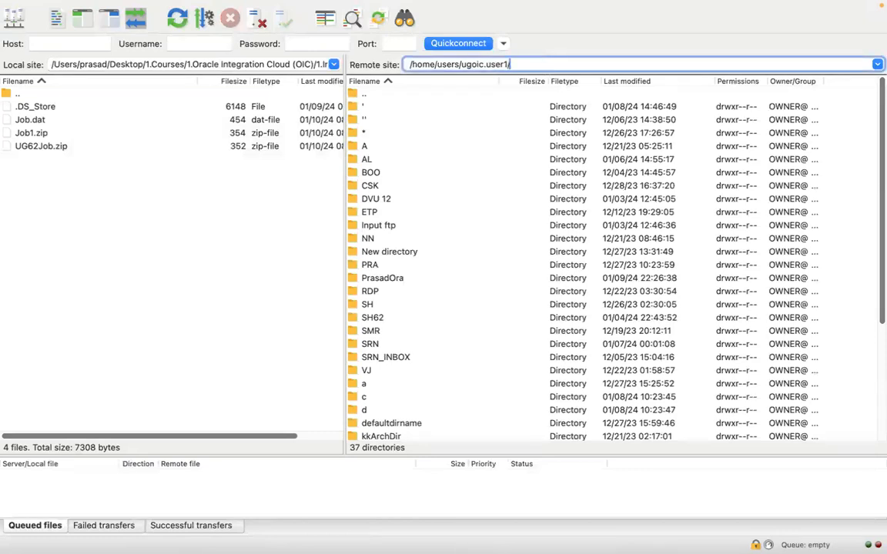
type("ug63")
key("Return")
key("BackSpace")
key("BackSpace")
key("BackSpace")
type("g/ug63")
key("Return")
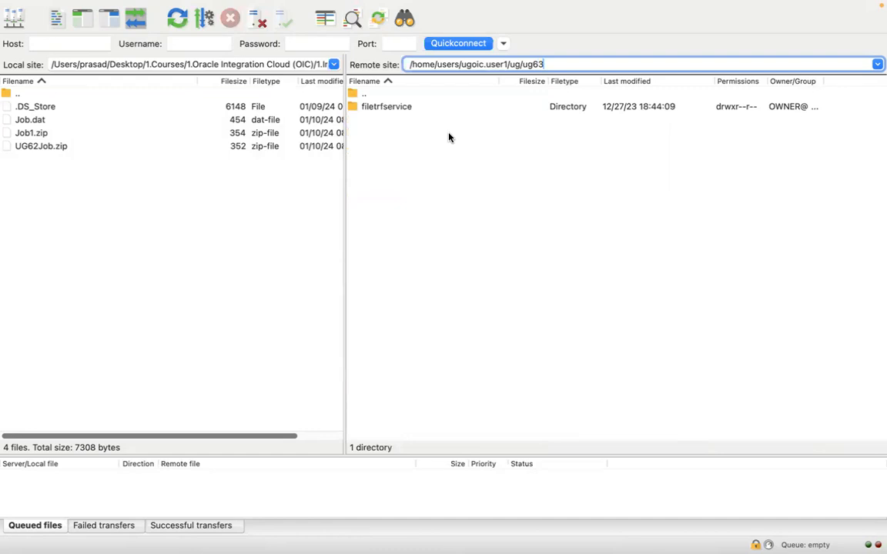
- Create a directory named fbdi in the remote ug63 folder and open it
right_click(450, 137)
left_click(507, 194)
type("fbdi")
key("Return")
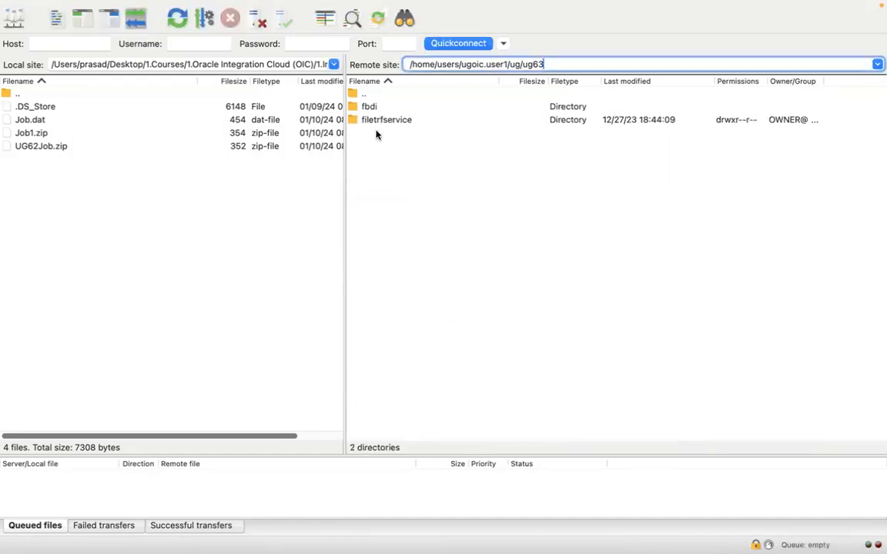
left_click(377, 109)
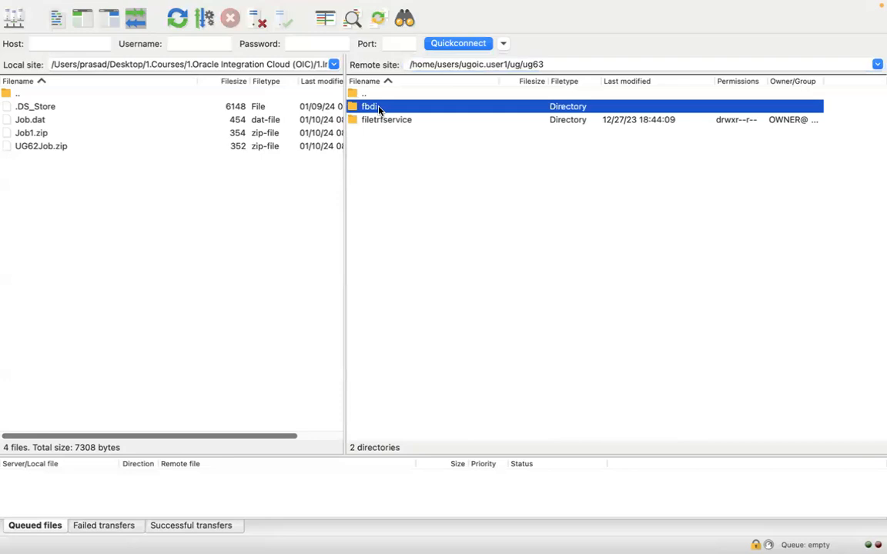
- Create a directory named gldailyrates inside the remote fbdi folder and open it
key("Return")
right_click(462, 165)
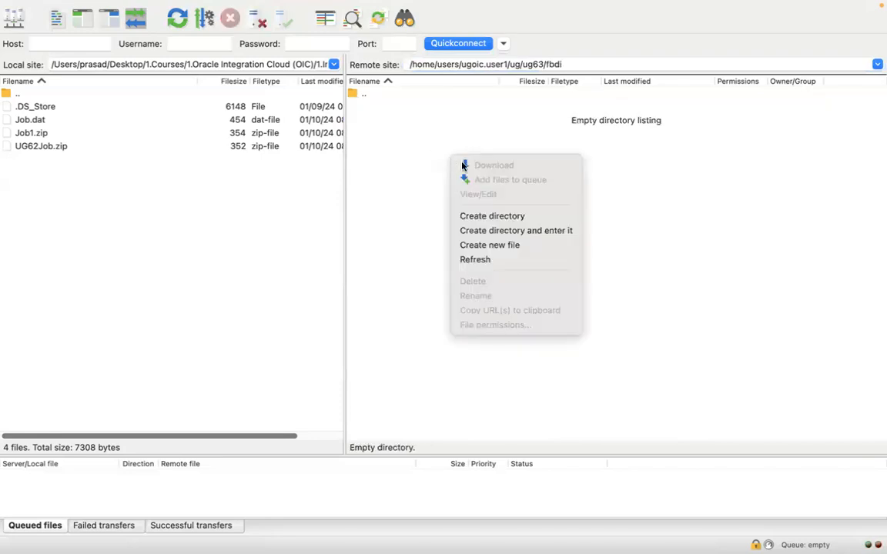
left_click(500, 216)
type("gldailyrates")
key("Return")
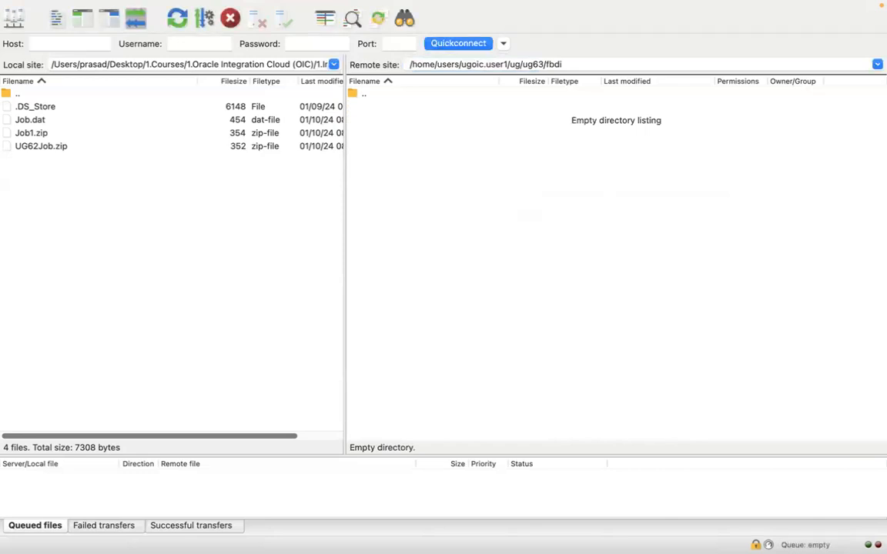
left_click(404, 108)
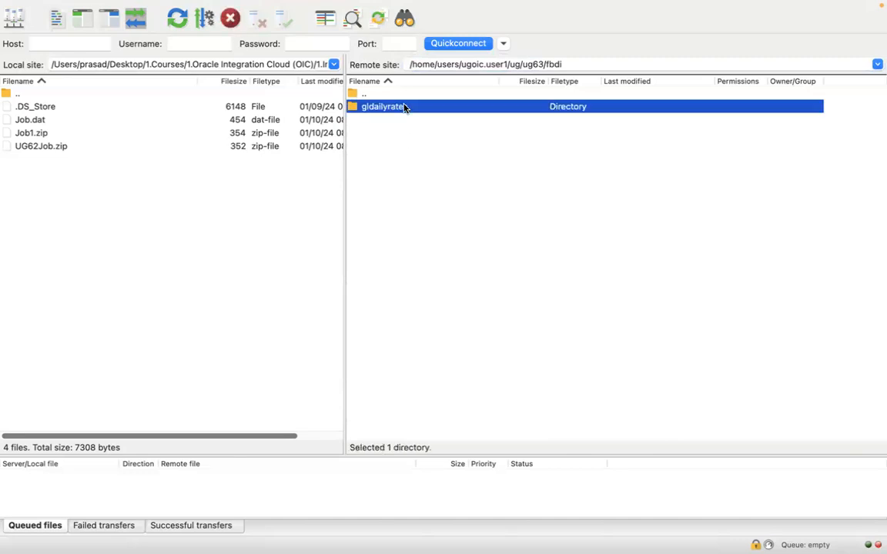
- Create a directory named input in the remote gldailyrates folder
right_click(473, 161)
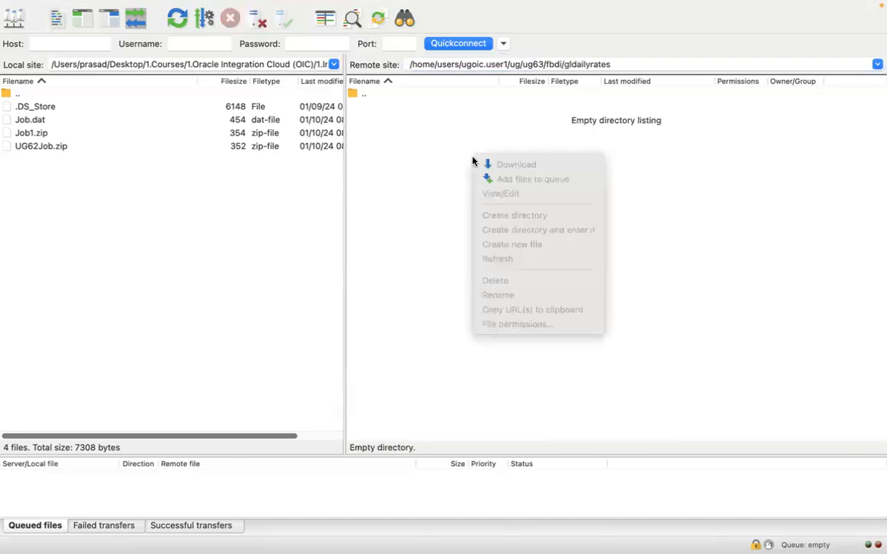
left_click(444, 200)
right_click(444, 200)
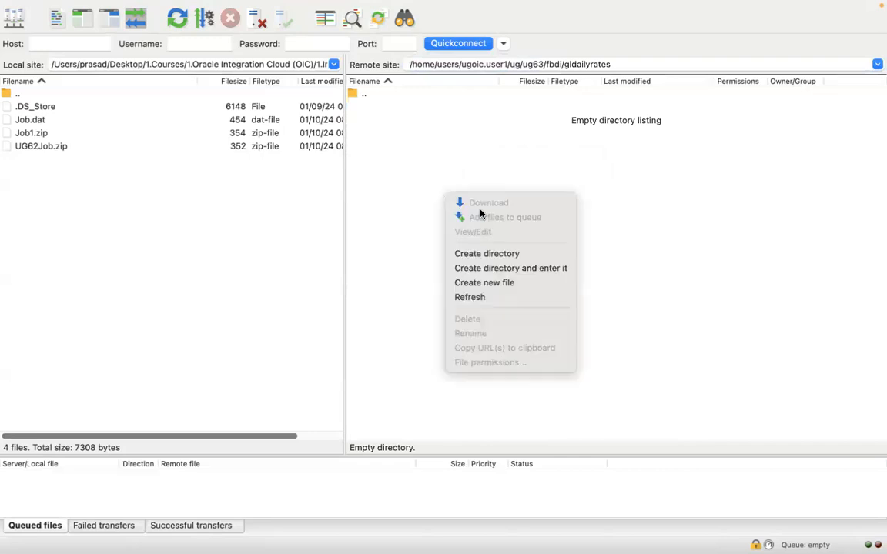
left_click(501, 255)
type("input")
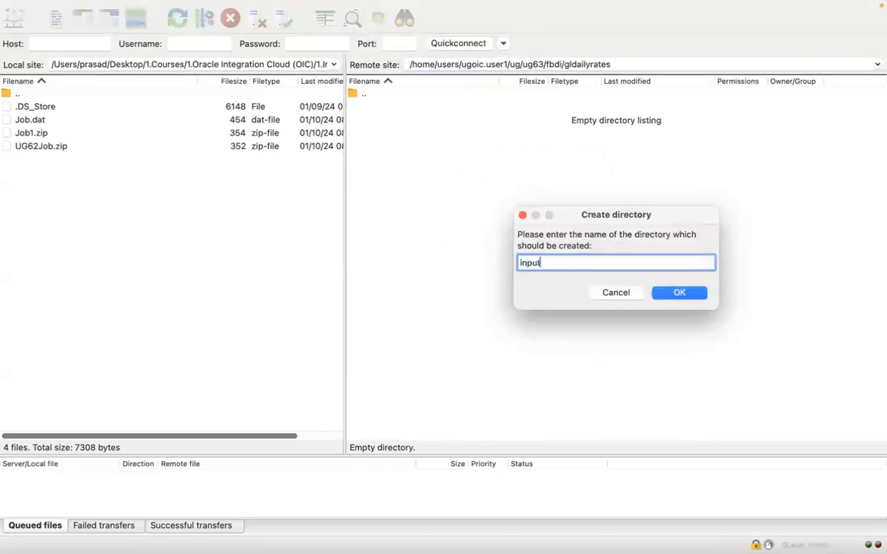
key("Return")
- Add two more directories, archive and log, to the remote gldailyrates folder
right_click(499, 208)
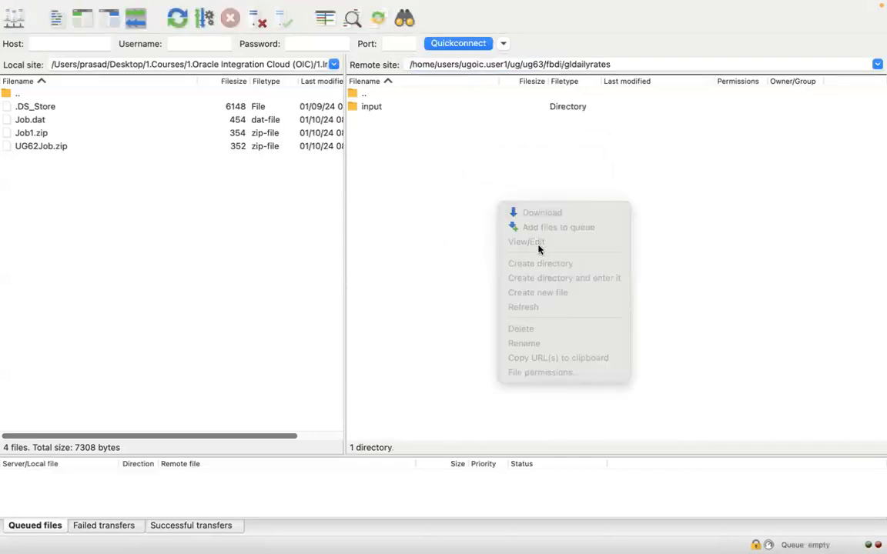
right_click(427, 214)
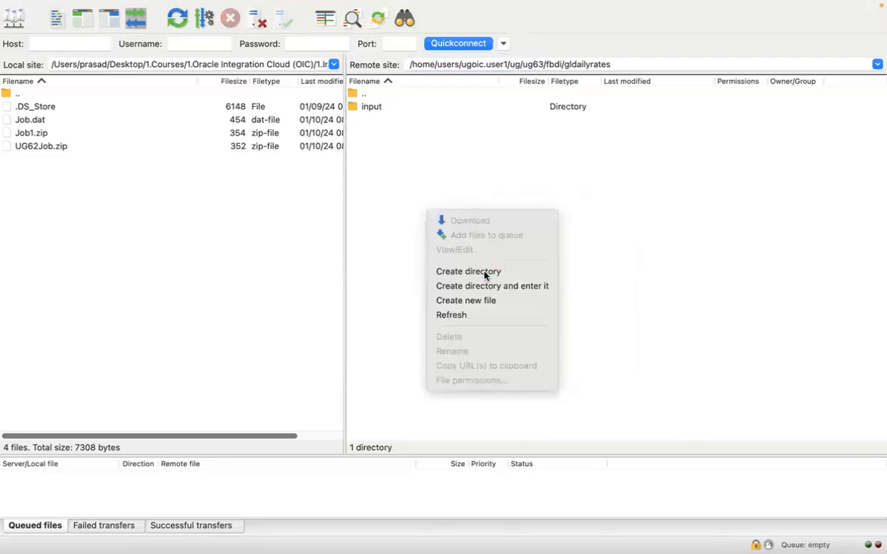
left_click(491, 272)
type("archive")
key("Return")
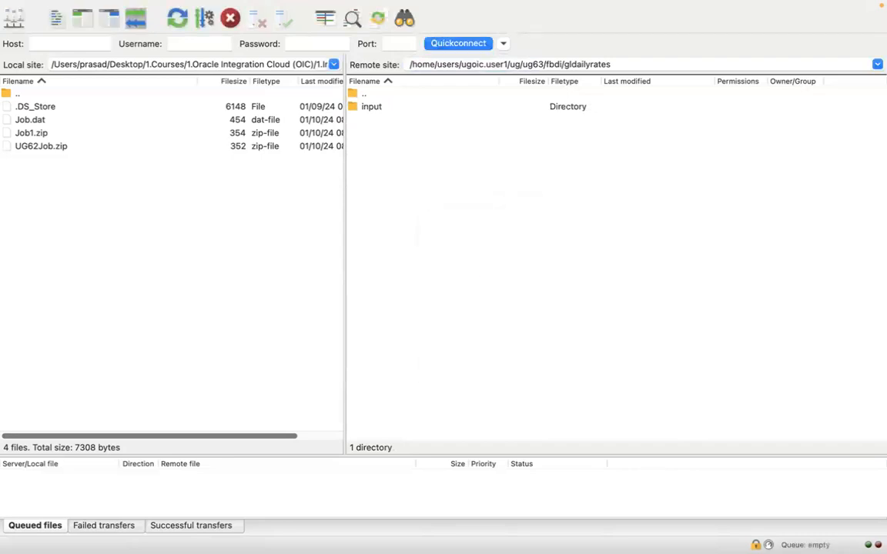
right_click(448, 178)
left_click(492, 230)
type("log")
key("Return")
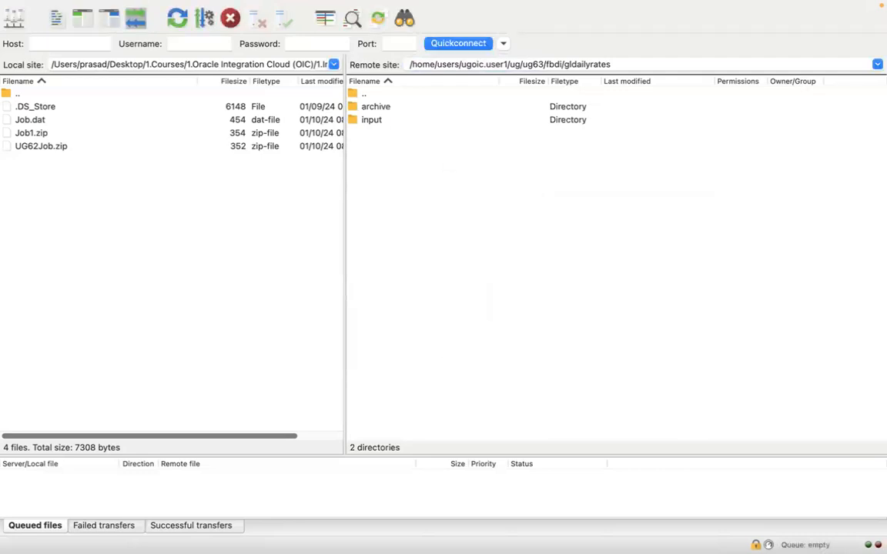
- Create a directory named filesenttoerp in the remote gldailyrates folder, then open the input directory
right_click(490, 232)
left_click(528, 286)
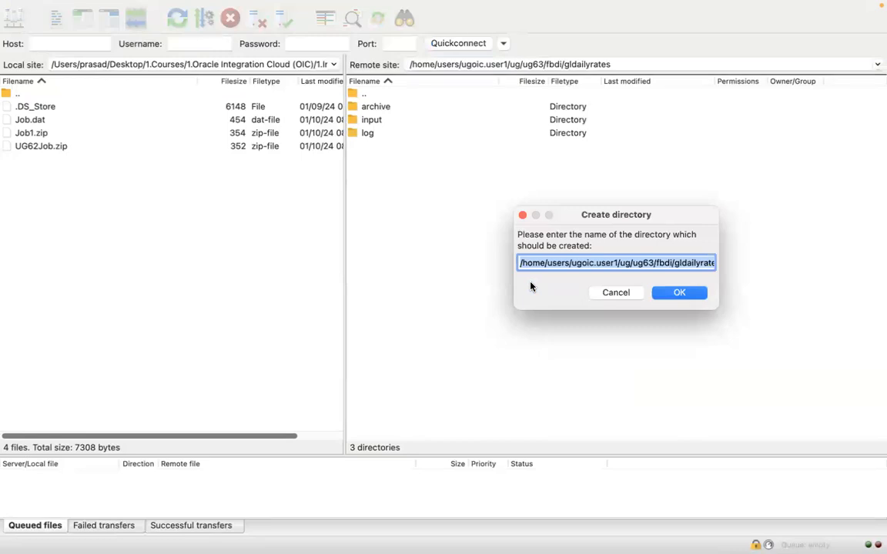
type("filesenttoerp")
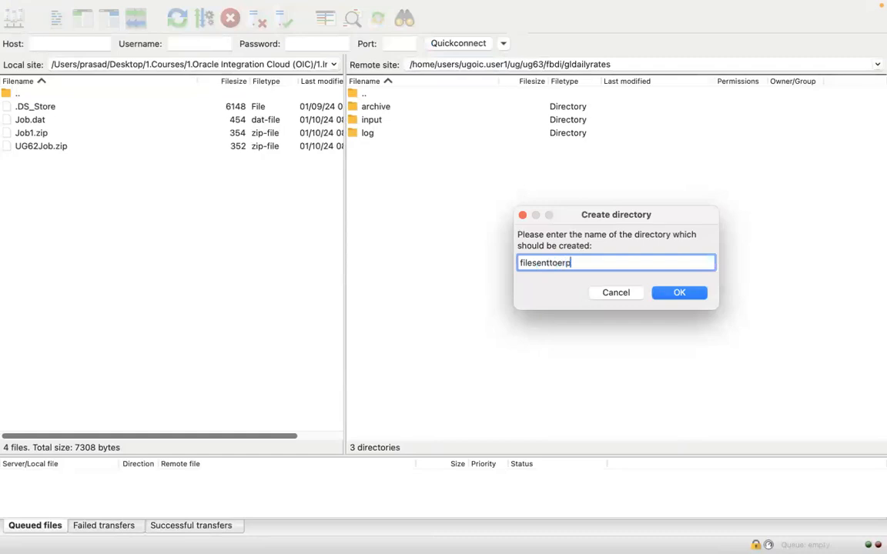
key("Return")
left_click(393, 134)
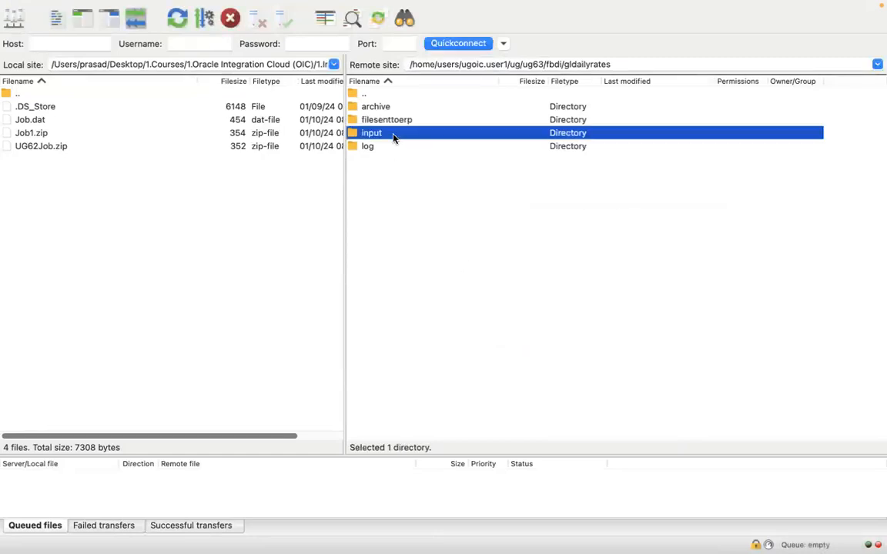
double_click(466, 134)
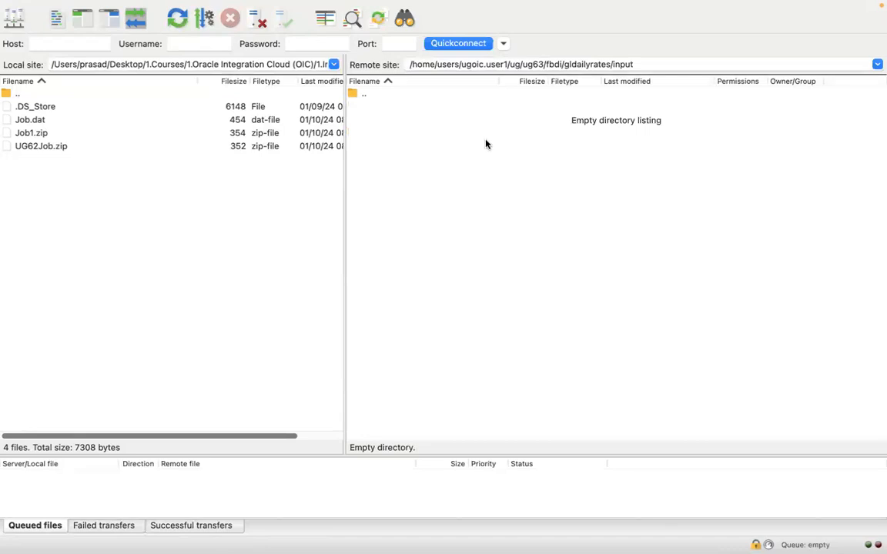
- Switch to PowerPoint to review the data flow on the FBDI Automation slide, then return to FileZilla
key("super+Tab")
key("super+Tab")
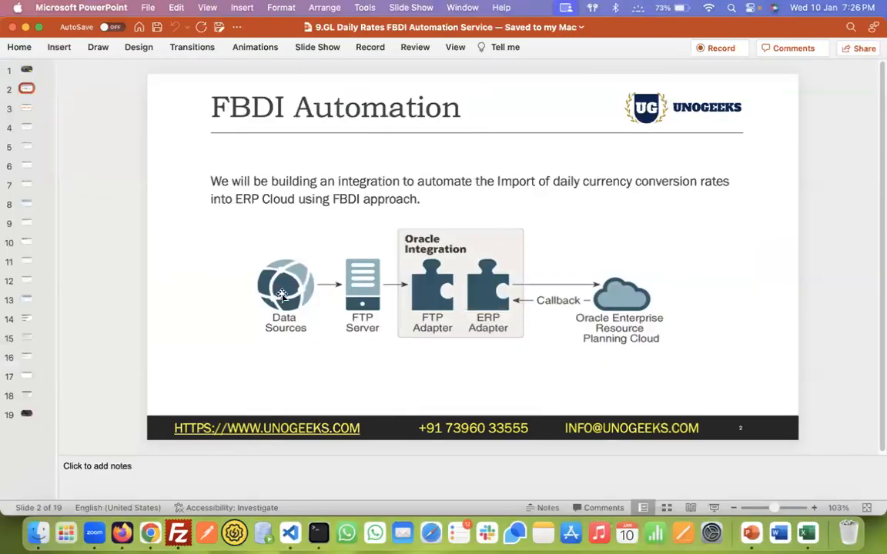
key("super+Tab")
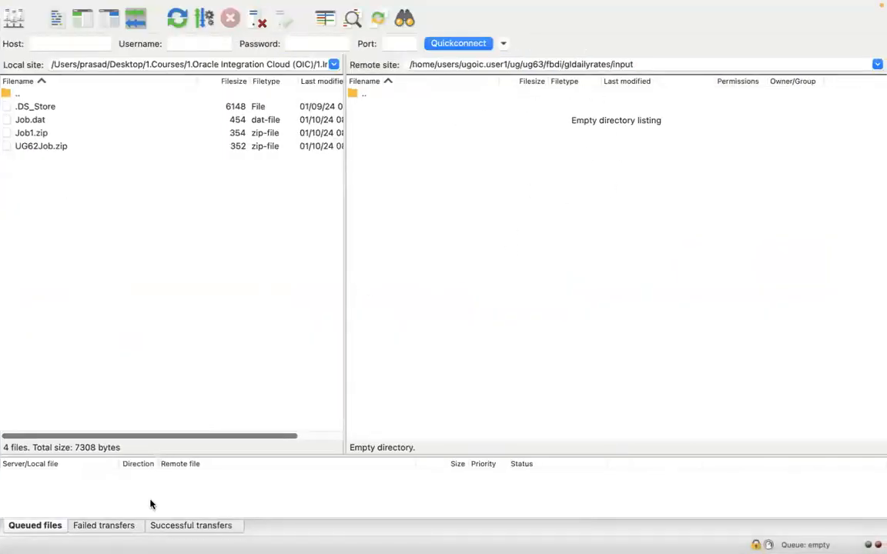
- Switch to Visual Studio Code and open GlDailyRatesInterface.csv from the UG63 folder inside 9.FBDI GL Daily Rates
mouse_move(180, 539)
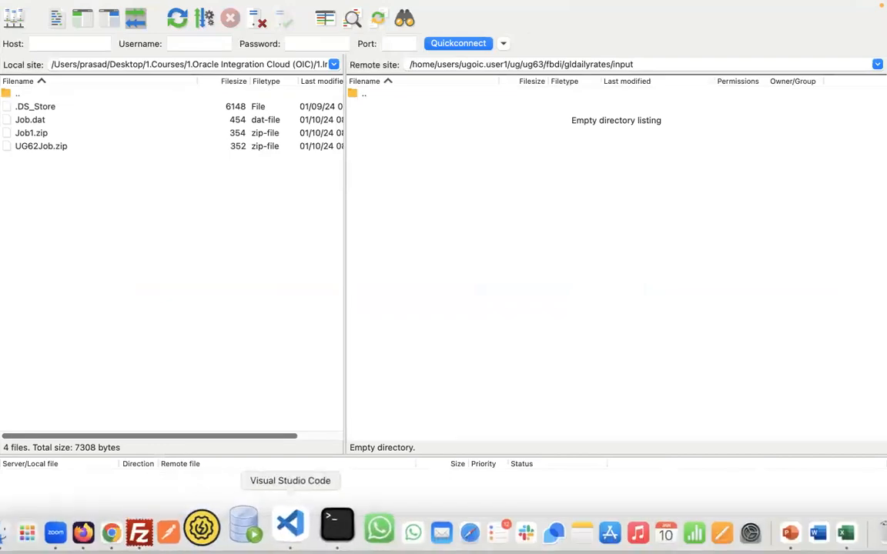
left_click(290, 529)
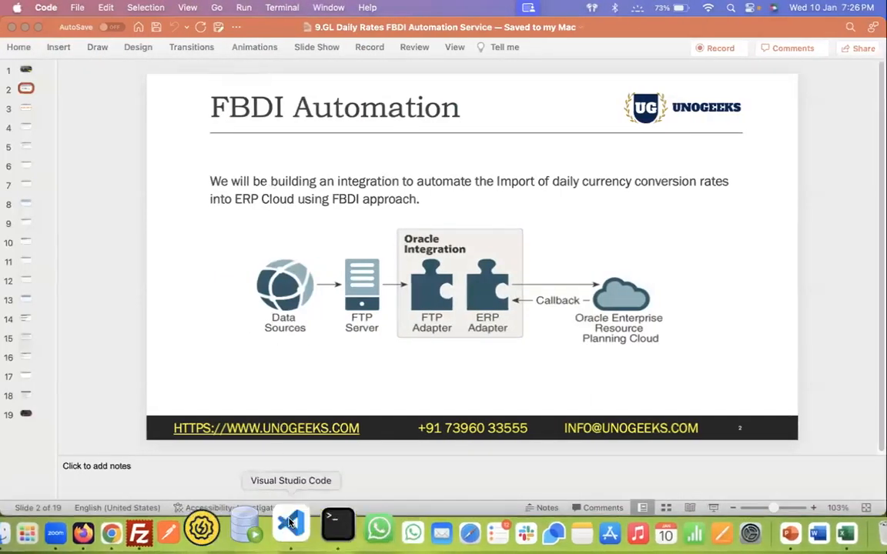
left_click(289, 531)
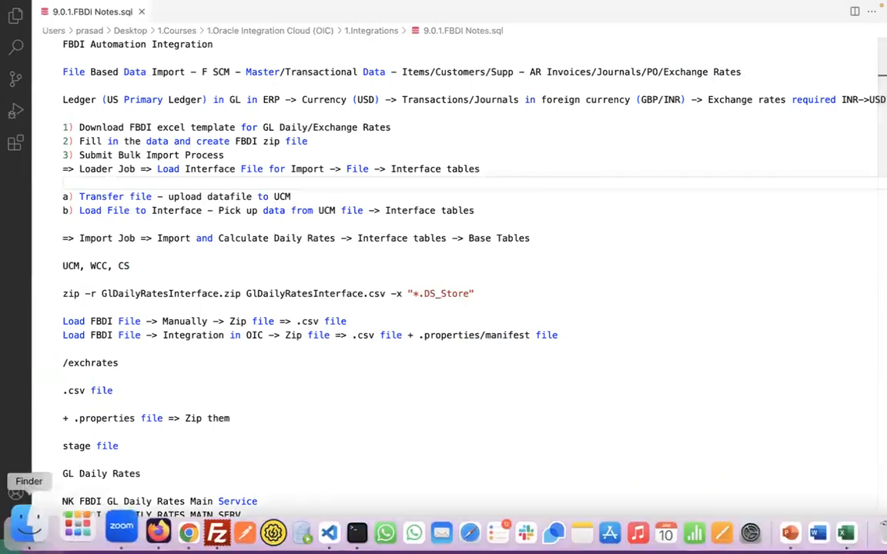
key("super+o")
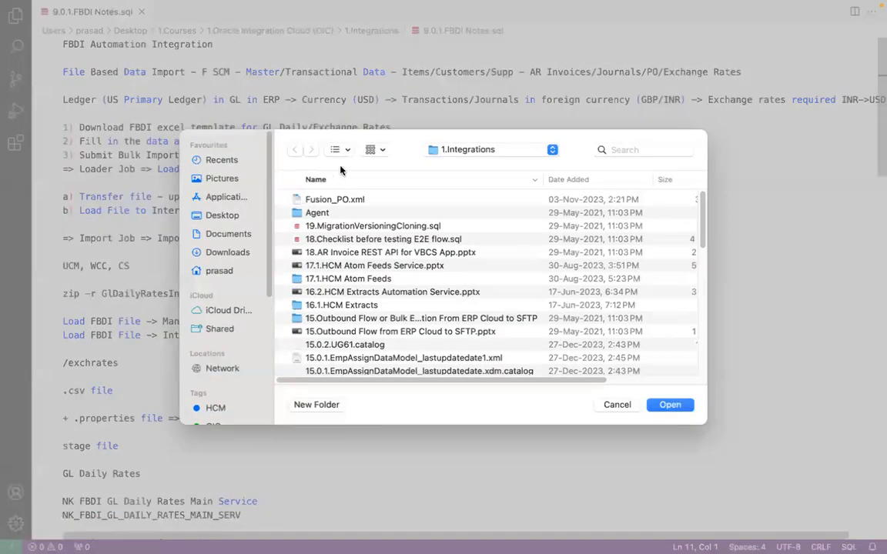
left_click(440, 182)
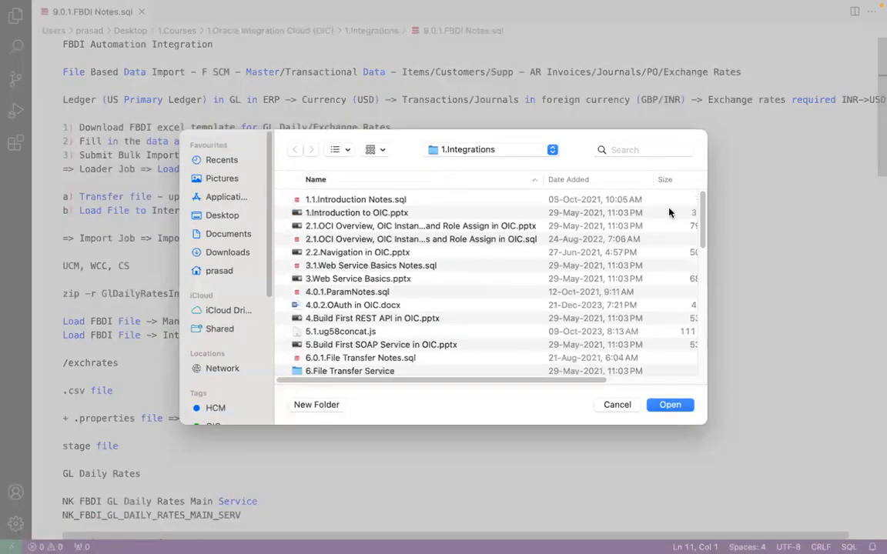
left_click_drag(702, 227, 703, 308)
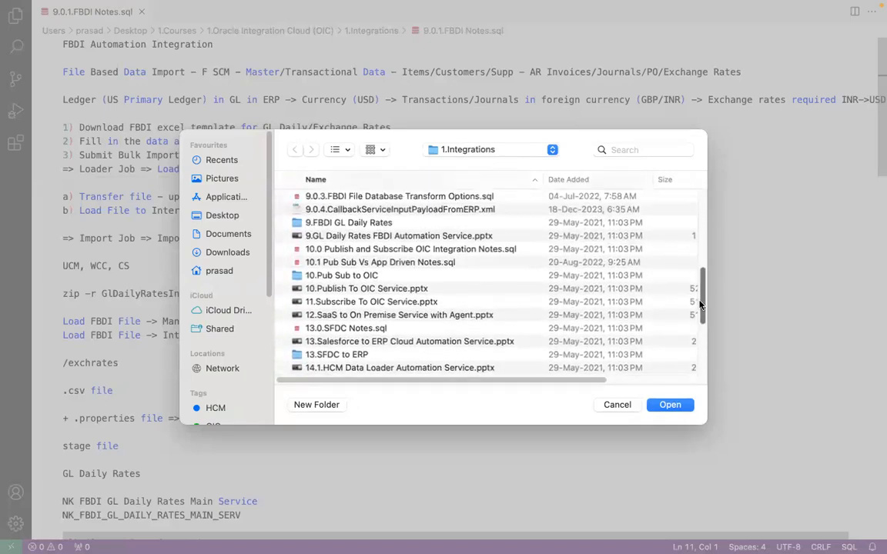
double_click(388, 221)
left_click(348, 179)
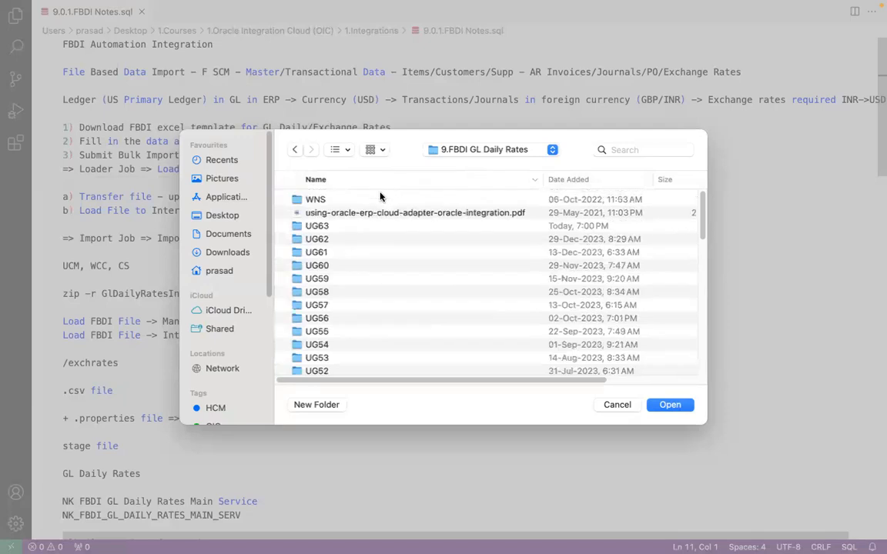
double_click(363, 226)
double_click(369, 201)
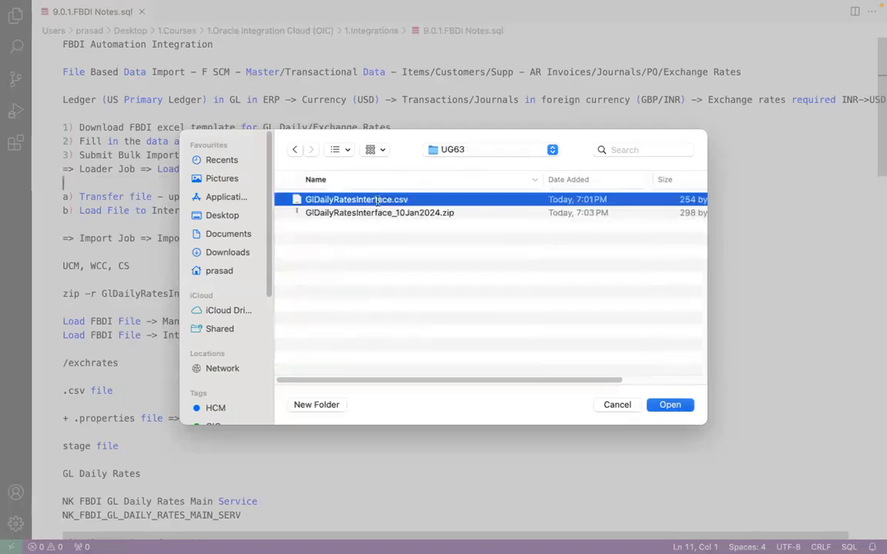
- Replace every 2024/01/10 date in GlDailyRatesInterface.csv with 2024/01/11 and save the file
left_click(101, 44)
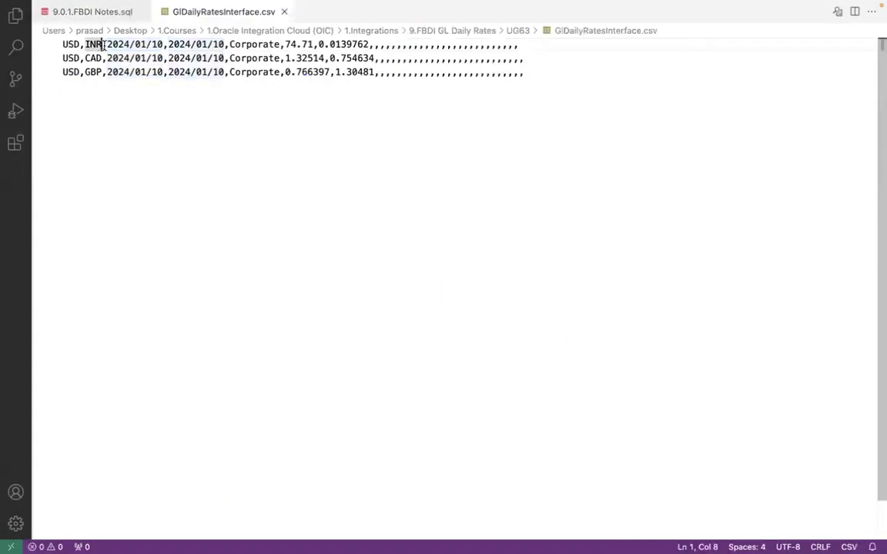
left_click_drag(107, 44, 162, 43)
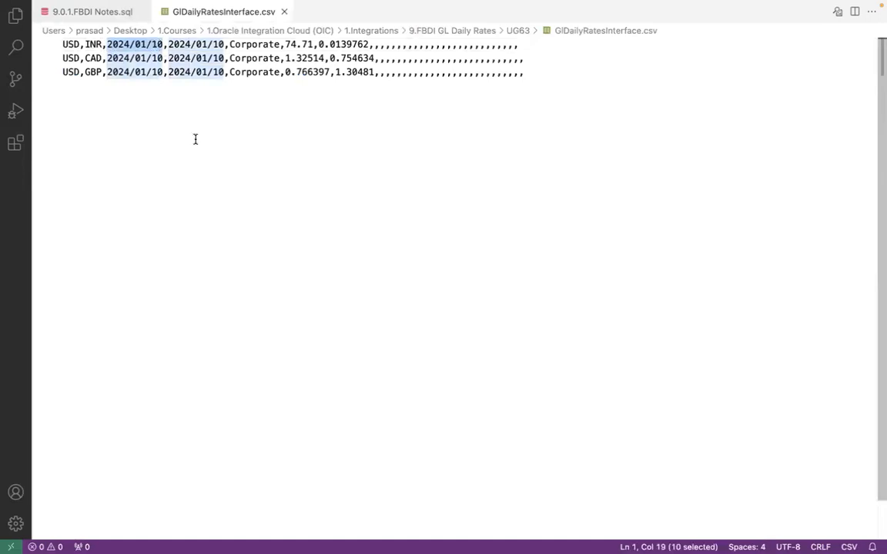
key("super+f")
left_click(600, 52)
left_click(671, 70)
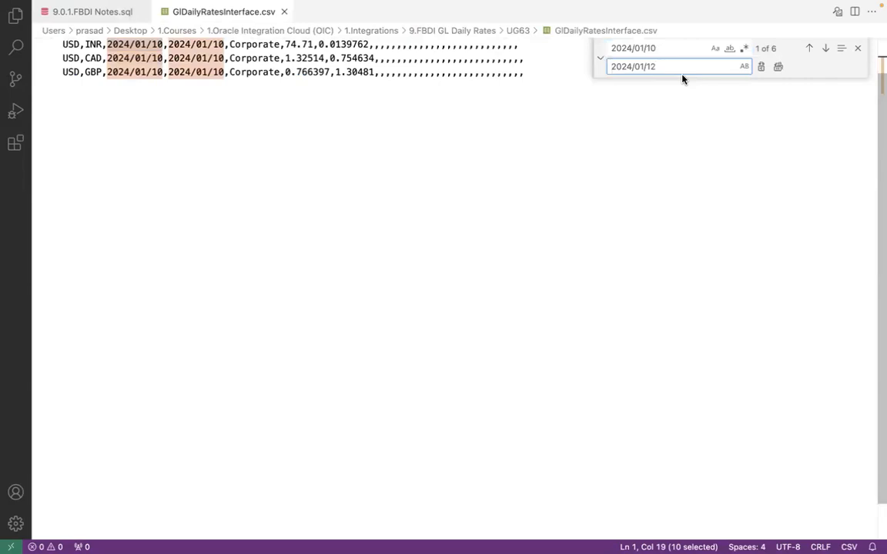
key("BackSpace")
type("1")
left_click(776, 67)
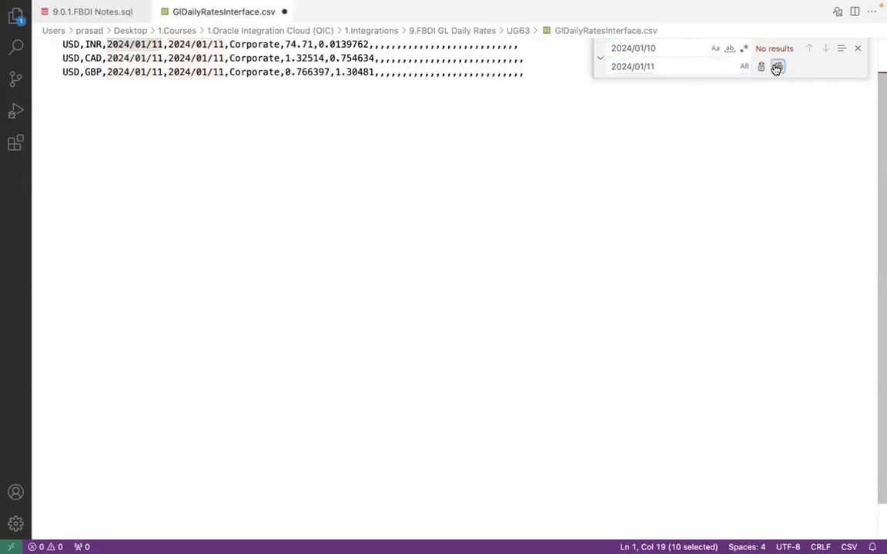
left_click(856, 48)
key("super+s")
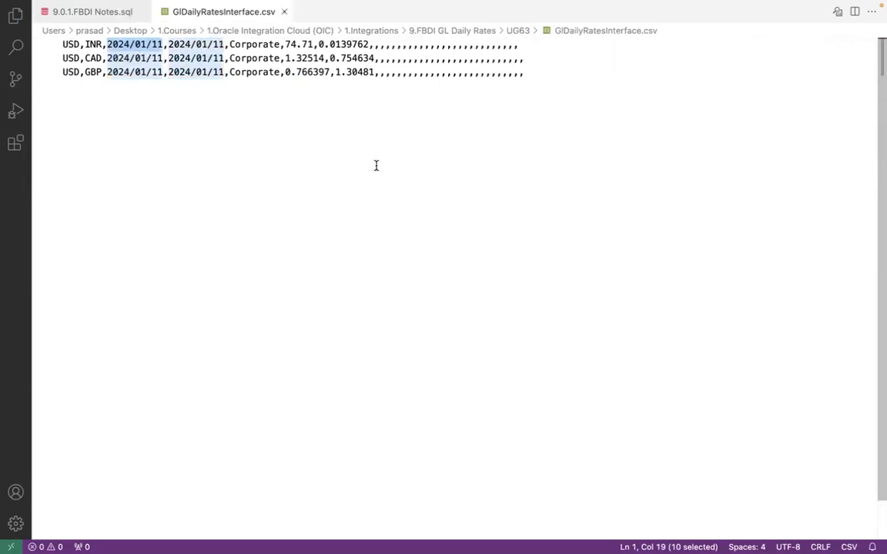
- Switch to Terminal and try to rerun the previous zip command that packs GlDailyRatesInterface.csv into GlDailyRatesInterface_10Jan2024.zip
mouse_move(683, 548)
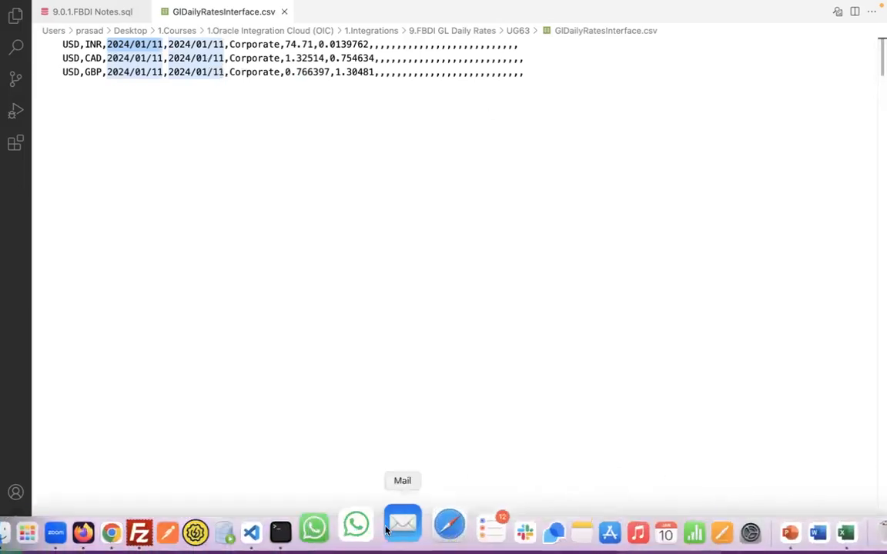
left_click(316, 526)
key("Up")
key("Return")
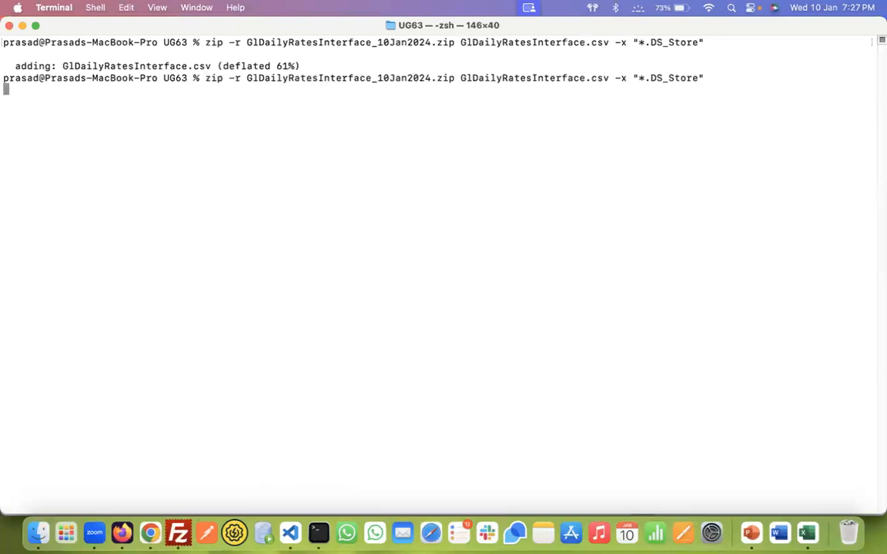
key("Left")
key("Left")
key("Left")
key("Left")
key("Left")
key("Left")
key("Left")
key("Left")
key("Left")
key("Left")
key("Left")
key("Left")
key("Left")
key("Left")
key("Left")
key("Left")
key("Left")
key("Left")
key("Left")
key("Left")
key("Left")
key("Left")
key("Left")
key("Left")
key("Left")
key("Left")
key("Left")
key("Left")
key("Left")
key("Left")
key("Left")
key("Left")
key("Left")
key("Left")
key("Left")
key("Left")
key("Left")
key("Left")
key("Left")
key("Left")
key("Left")
key("Left")
key("Left")
key("Left")
key("Left")
key("Left")
key("Left")
key("Left")
key("Left")
- Open a new Terminal at the UG63 folder from Finder and run the copied zip command for GlDailyRatesInterface_10Jan2024.zip, excluding *.DS_Store
key("super+Tab")
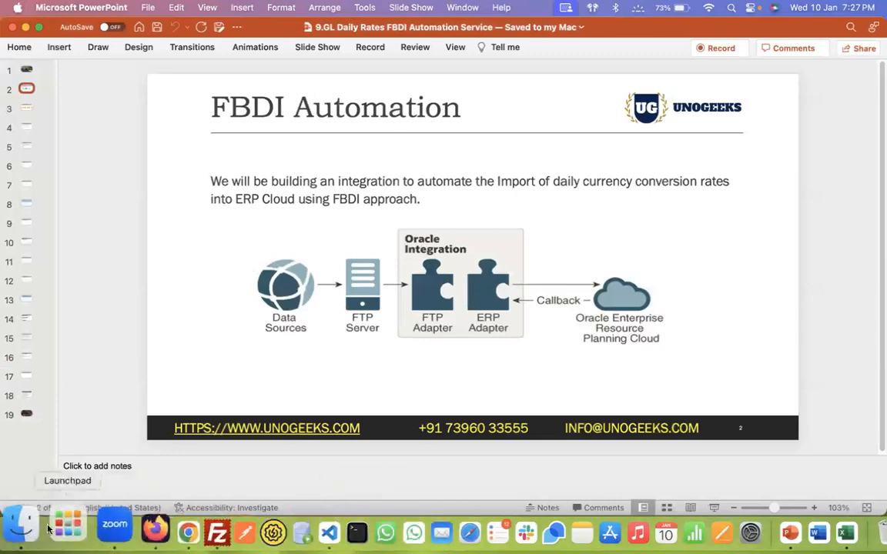
left_click(8, 533)
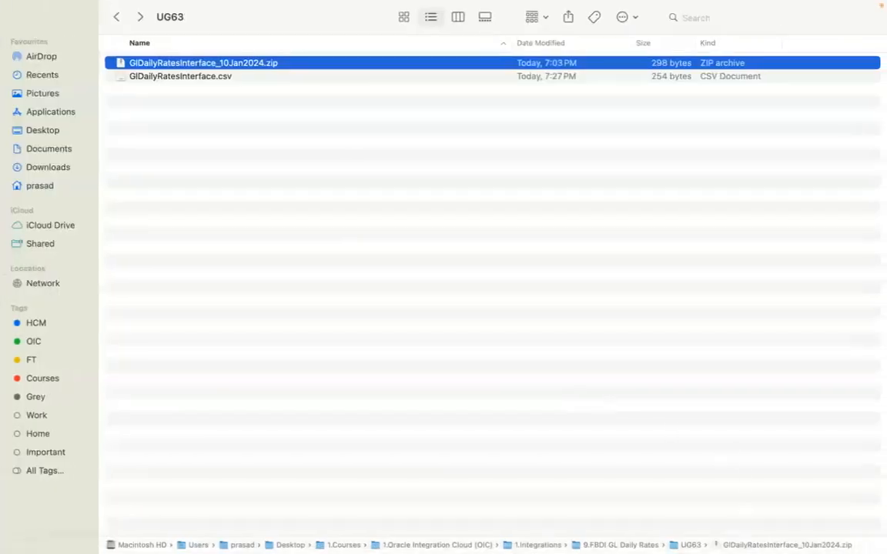
right_click(687, 544)
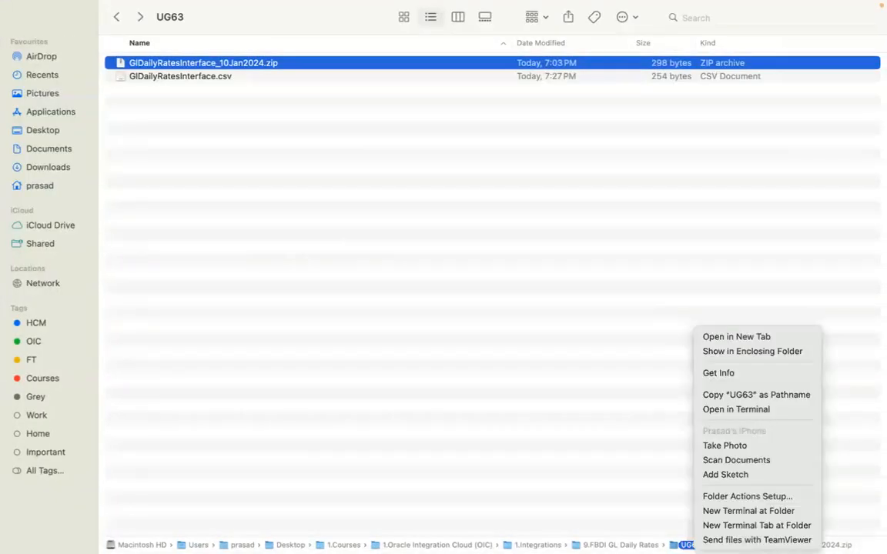
left_click(732, 511)
type("zip -r GlDailyRatesInterface_10Jan2024.zip GlDailyRatesInterface.csv -x \"*.DS_Store\"")
key("Return")
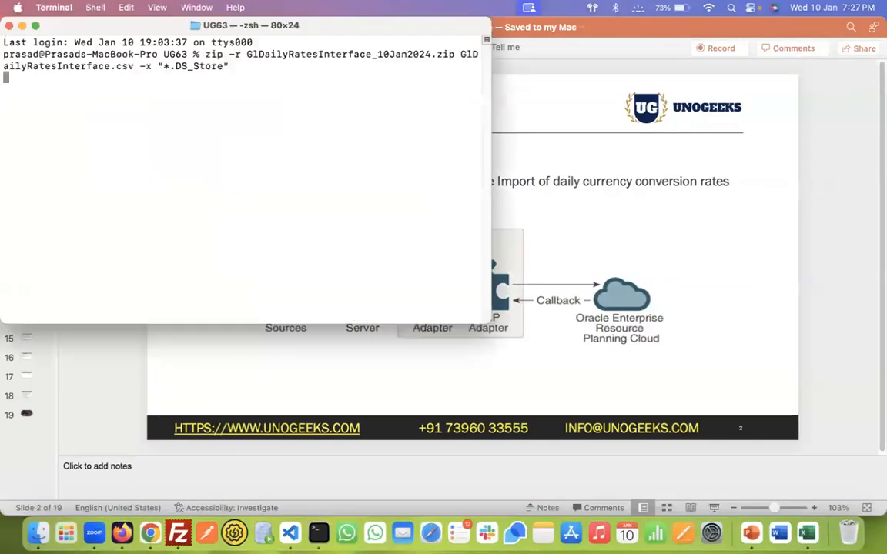
- Change the archive name in the pending zip command to GlDailyRatesInterface_11Jan2024.zip and run it
double_click(170, 24)
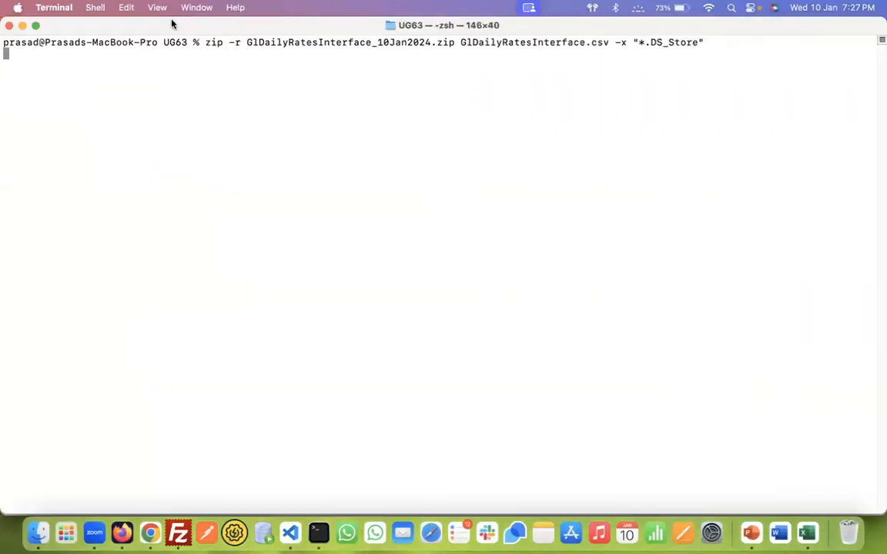
key("Left")
key("Left")
key("Left")
key("Left")
key("Left")
key("Left")
key("Left")
key("Left")
key("Left")
key("Left")
key("Left")
key("Left")
key("Left")
key("Left")
key("Left")
key("Left")
key("Left")
key("Left")
key("Left")
key("Left")
key("Left")
key("Left")
key("Left")
key("Left")
key("Left")
key("Left")
key("Left")
key("Left")
key("Left")
key("Left")
key("Left")
key("Left")
key("Left")
key("Left")
key("Left")
key("Left")
key("Left")
key("Left")
key("Left")
key("Left")
key("Left")
key("Left")
key("Left")
key("Left")
key("Left")
key("Left")
key("Left")
key("Left")
key("Left")
key("BackSpace")
type("1")
key("Return")
- Switch to Visual Studio Code, replace every 2024/01/11 date in GlDailyRatesInterface.csv with 2024/01/12, and save the file
key("super+Tab")
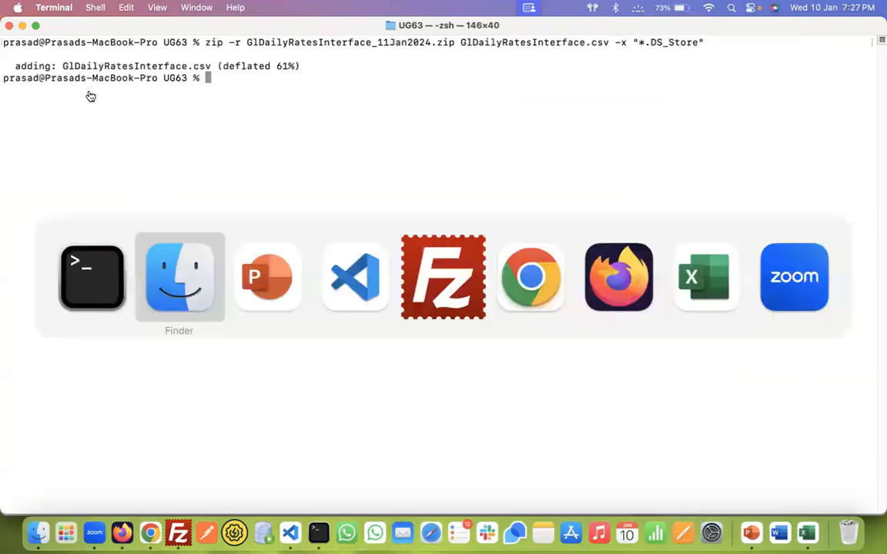
key("super+Tab")
key("super+Tab")
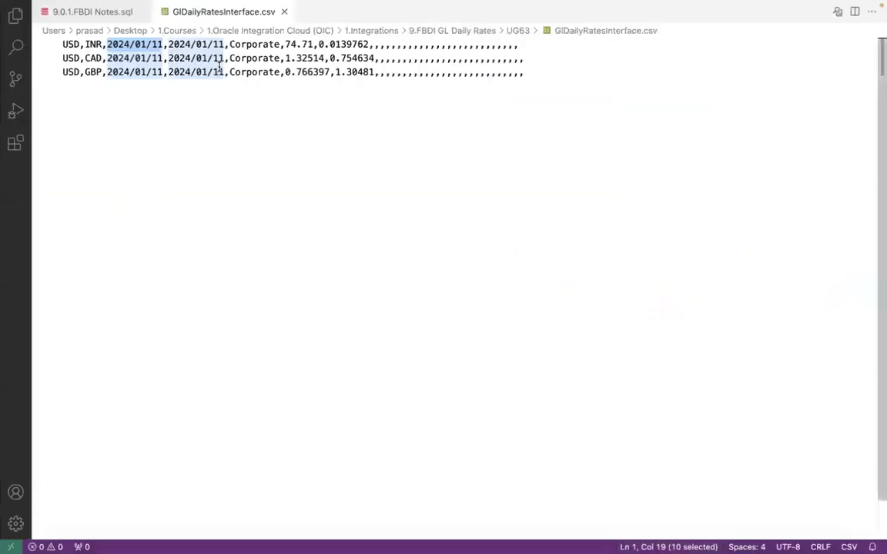
key("super+f")
left_click(602, 47)
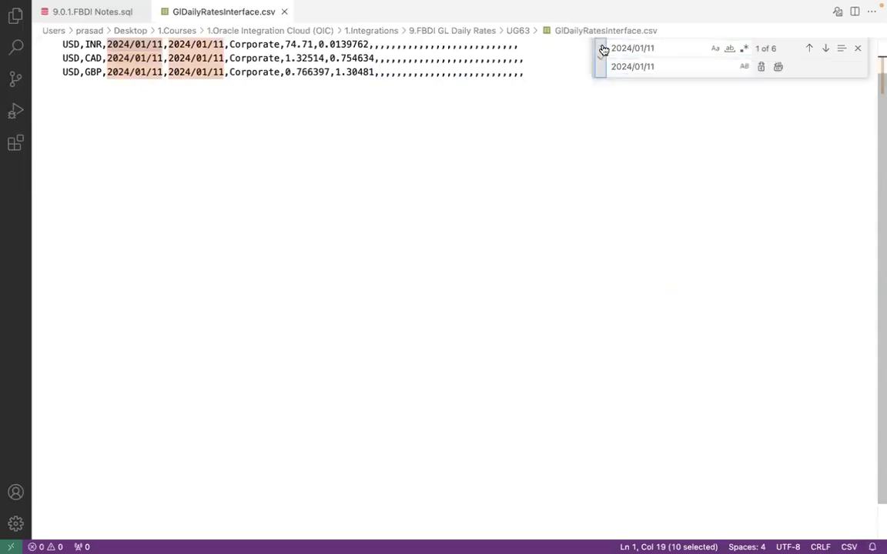
left_click(680, 68)
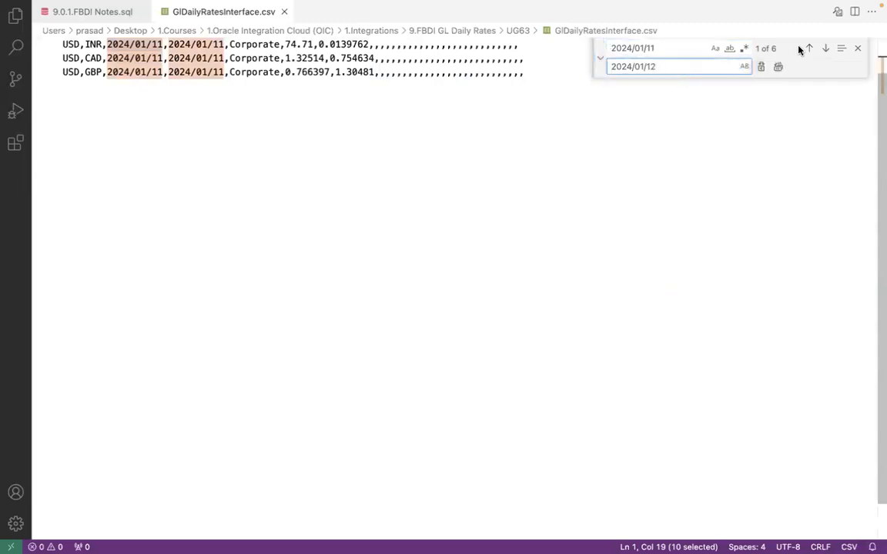
left_click(780, 68)
left_click(857, 49)
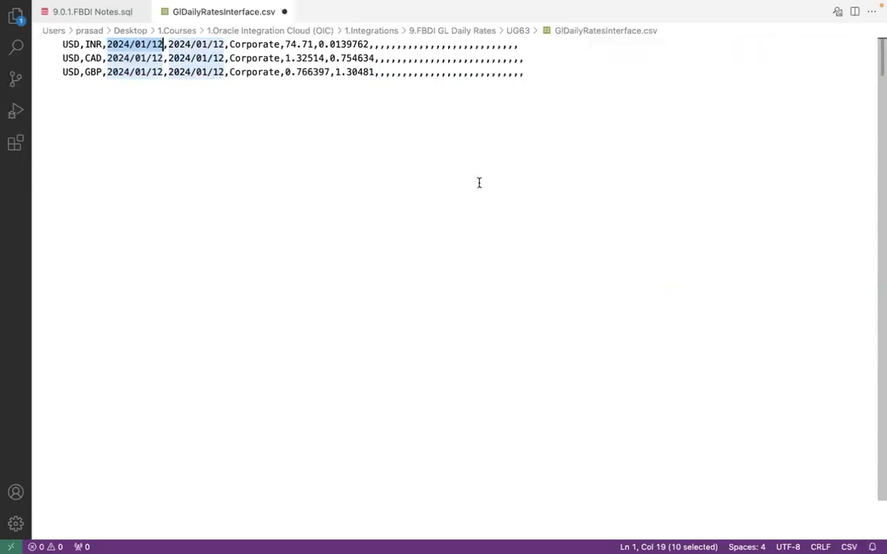
- Switch to Terminal and rerun the zip command with the archive name changed to GlDailyRatesInterface_12Jan2024.zip
key("super+Tab")
key("Up")
key("Left")
key("Left")
key("Left")
key("Left")
key("Left")
key("Left")
key("Left")
key("Left")
key("Left")
key("Left")
key("Left")
key("Left")
key("Left")
key("Left")
key("Left")
key("Left")
key("Left")
key("Left")
key("Left")
key("Left")
key("Left")
key("Left")
key("Left")
key("Left")
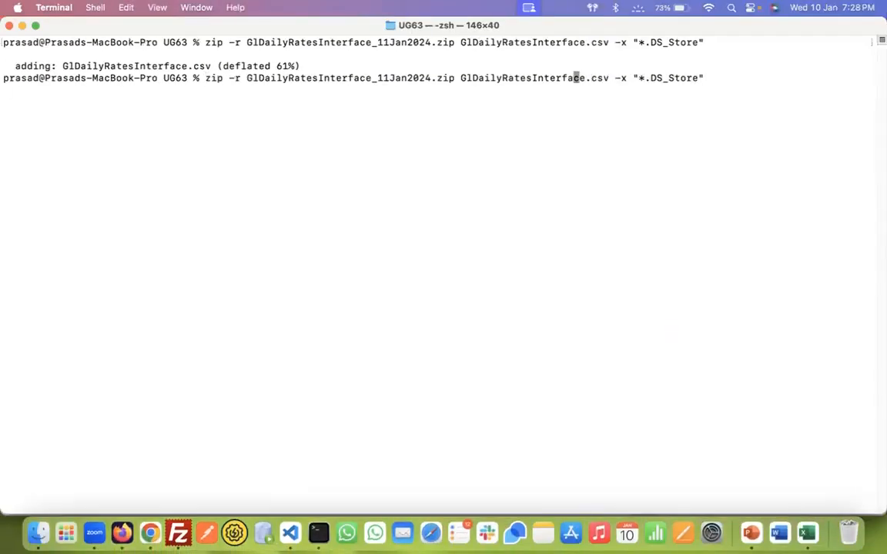
key("Left")
key("Left")
key("Left")
key("Left")
key("Left")
key("Left")
key("Left")
key("Left")
key("Left")
key("Left")
key("Left")
key("Left")
key("Left")
key("Left")
key("Left")
key("Left")
key("Left")
key("Left")
key("Left")
key("Left")
key("Left")
key("BackSpace")
type("2")
key("Return")
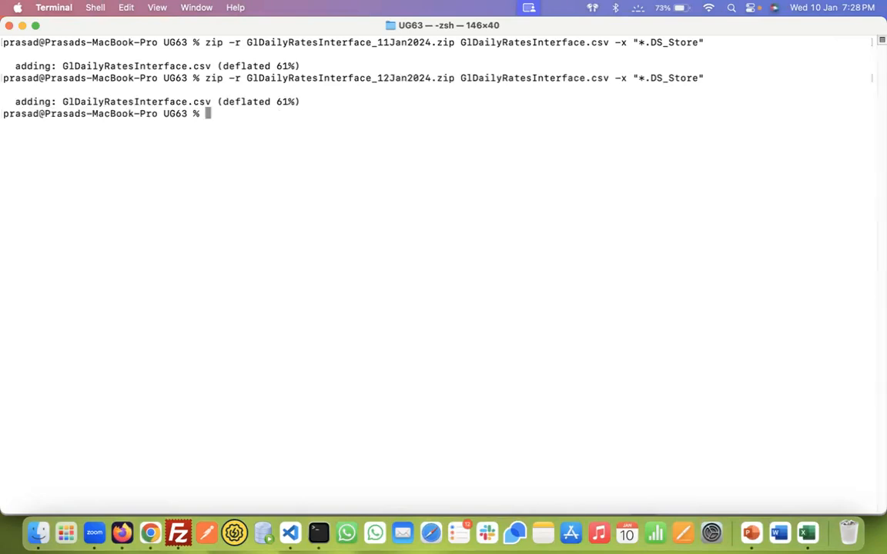
- Review the 11Jan2024 and 12Jan2024 zip files in Finder's UG63 folder alongside the FBDI Automation slide in PowerPoint
left_click(38, 531)
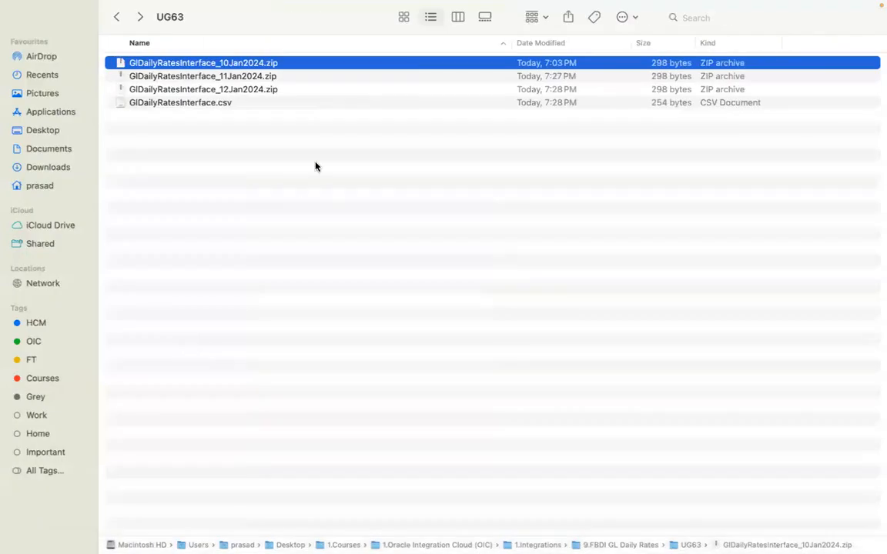
left_click(285, 77)
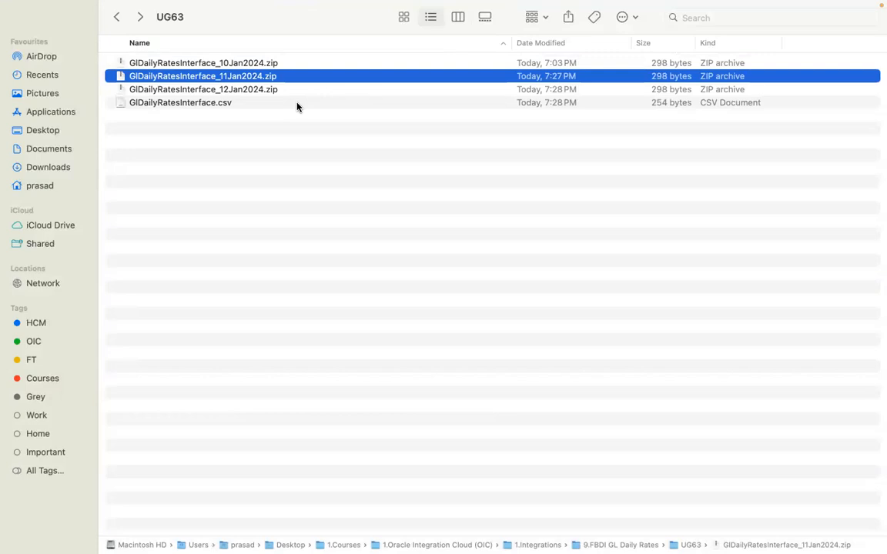
key("super+Tab")
key("super+Tab")
key("super+Tab")
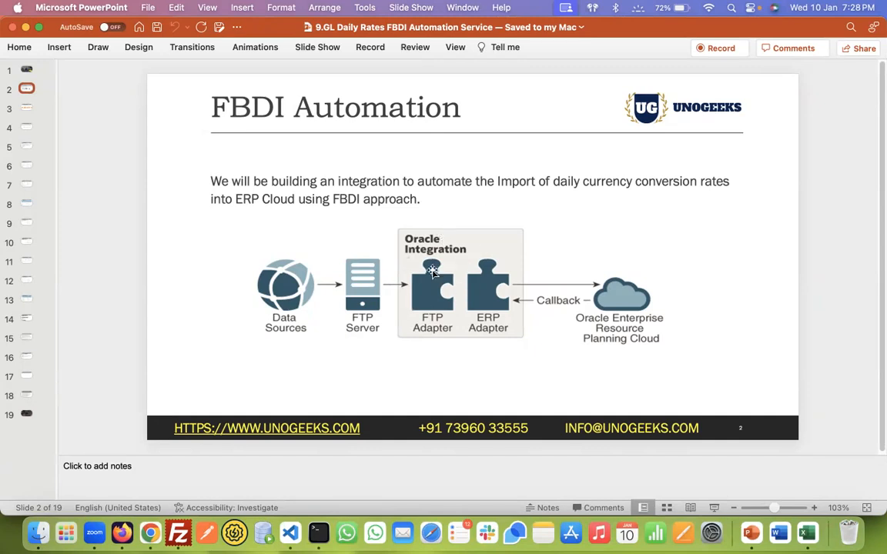
key("ctrl+Right")
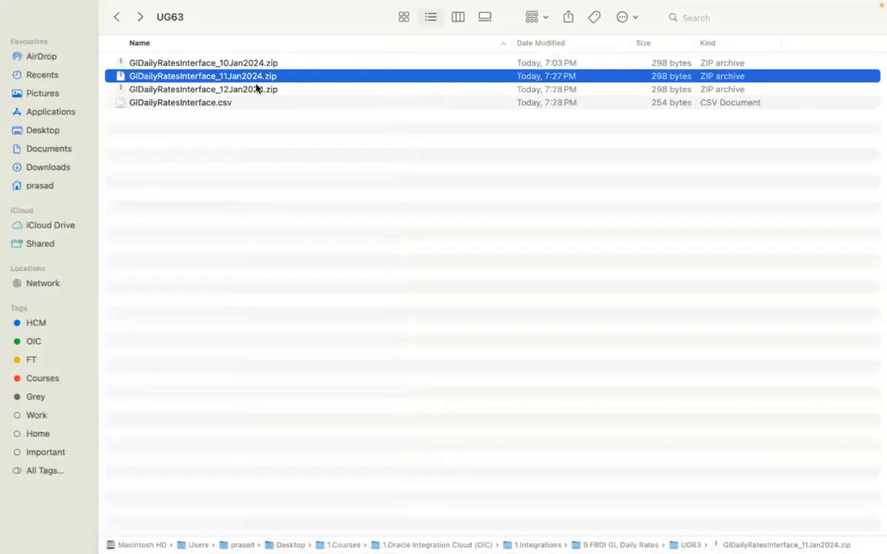
key("ctrl+Left")
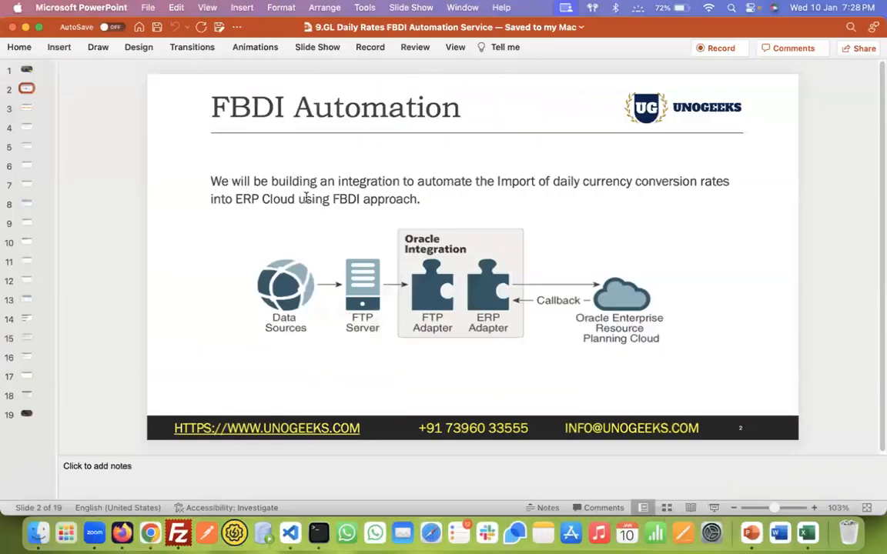
key("ctrl+Right")
key("Down")
key("Up")
key("Down")
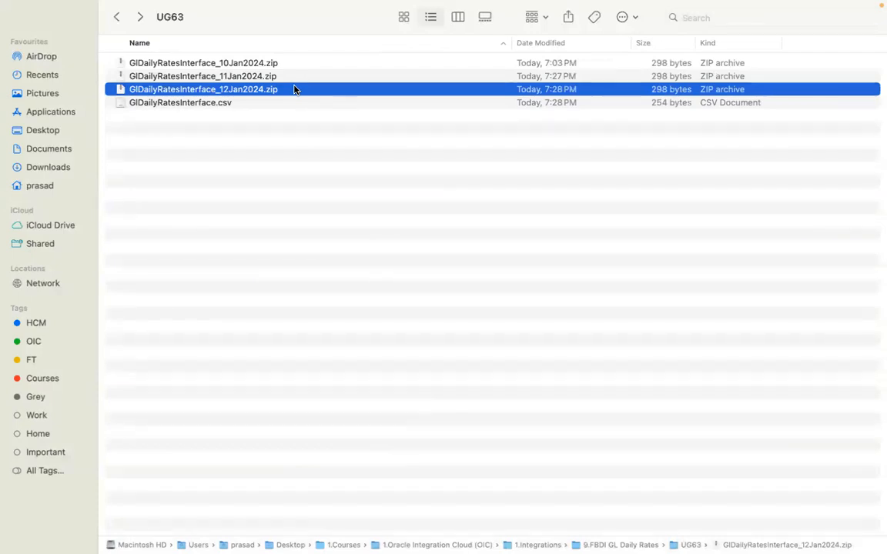
key("Up")
key("Down")
key("Up")
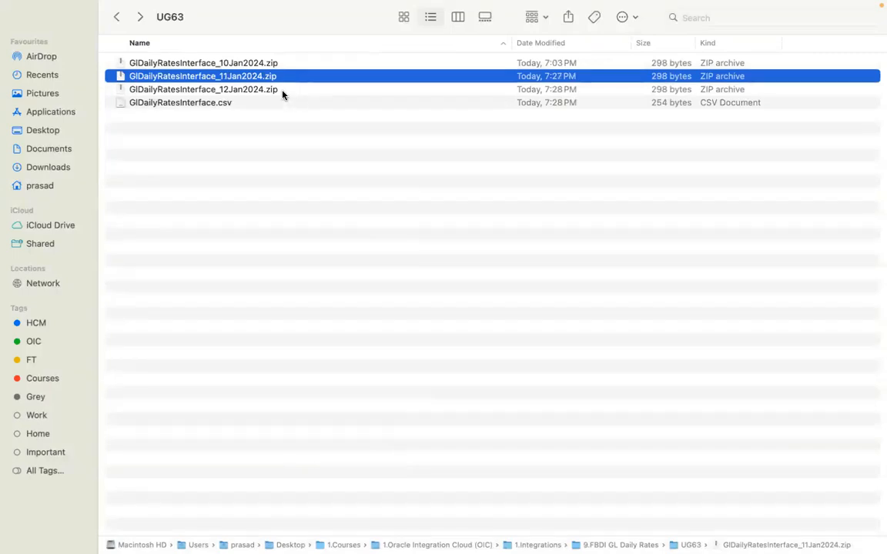
left_click(287, 89, "shift")
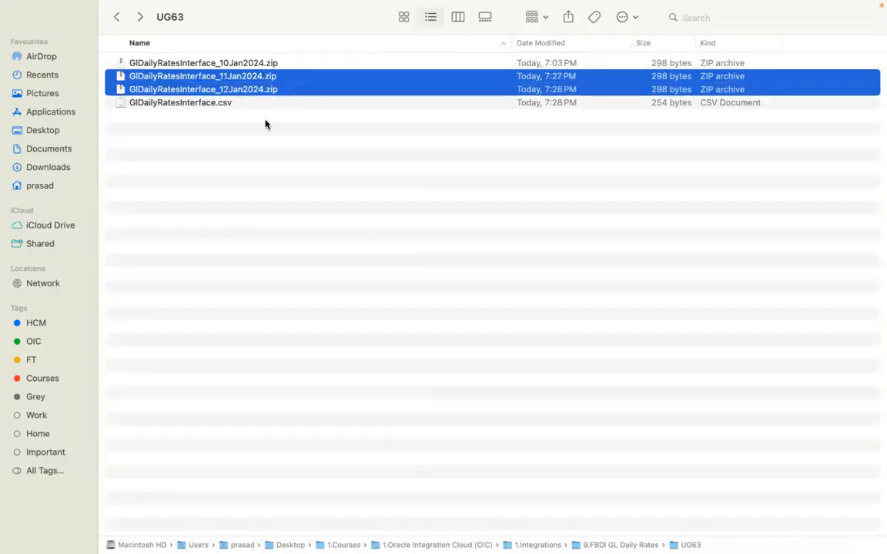
- Switch to FileZilla and set the local site to the UG63 folder inside 1.Integrations/9.FBDI GL Daily Rates
left_click(176, 531)
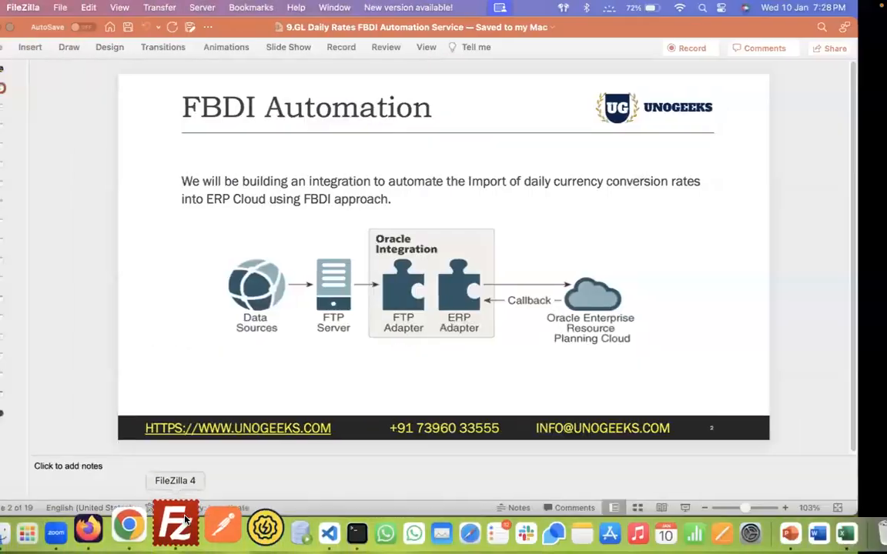
left_click(178, 531)
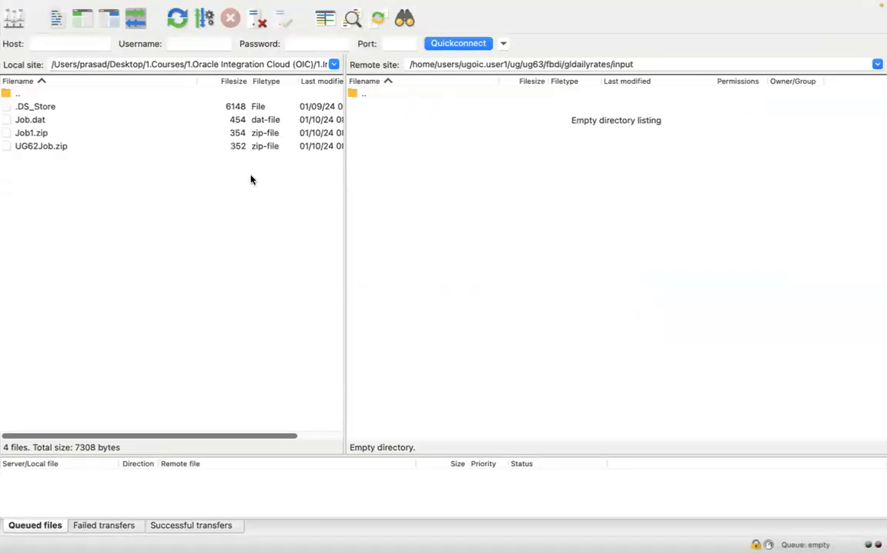
left_click_drag(318, 65, 436, 66)
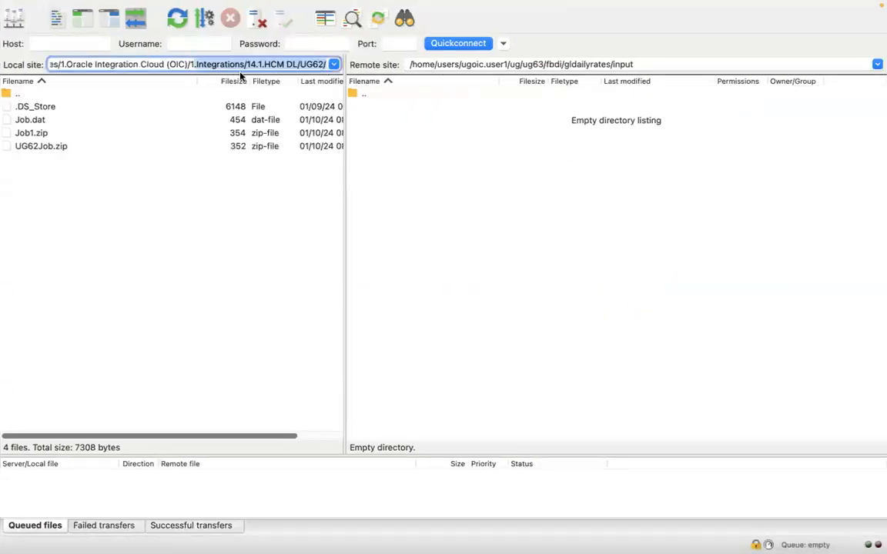
left_click(241, 66)
left_click_drag(242, 66, 255, 80)
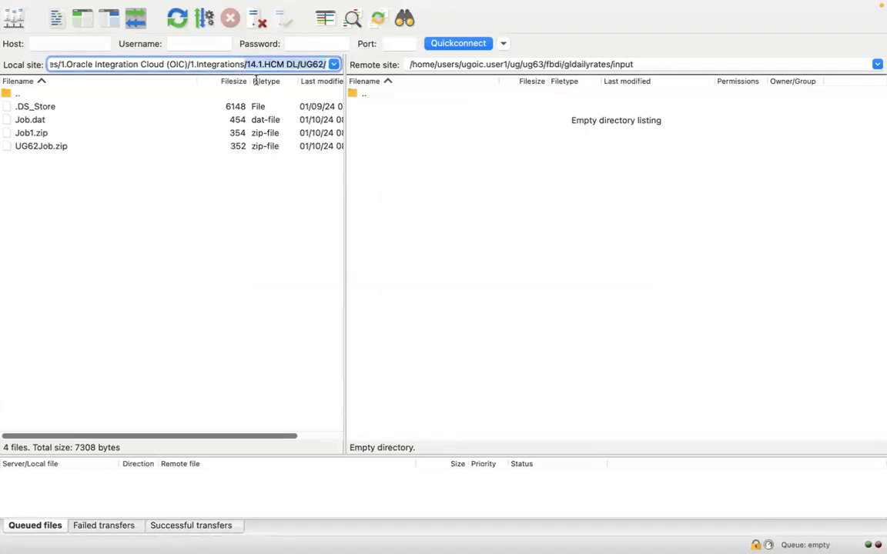
key("BackSpace")
key("Return")
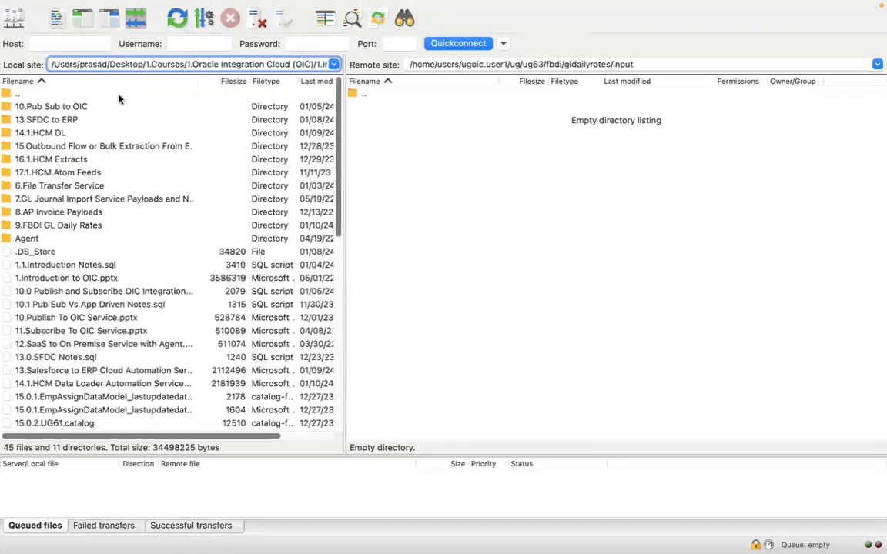
left_click(83, 146)
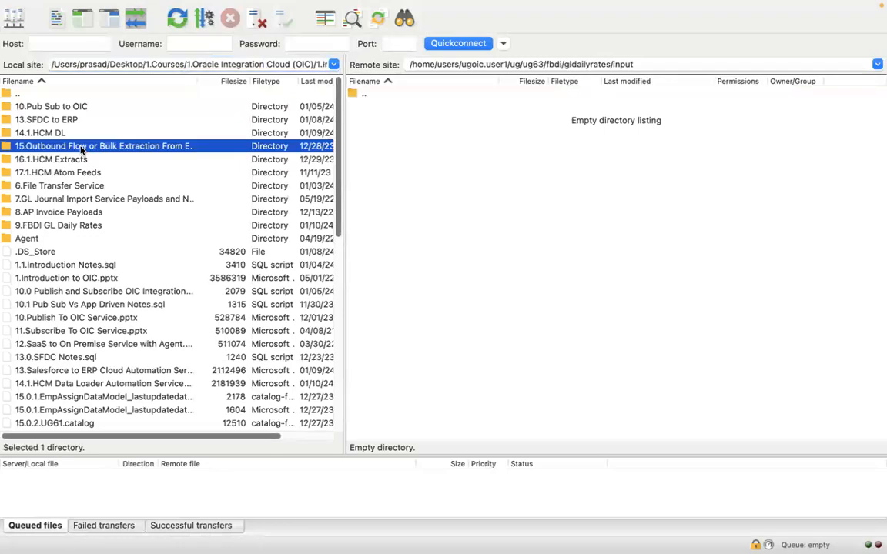
double_click(73, 225)
left_click(103, 81)
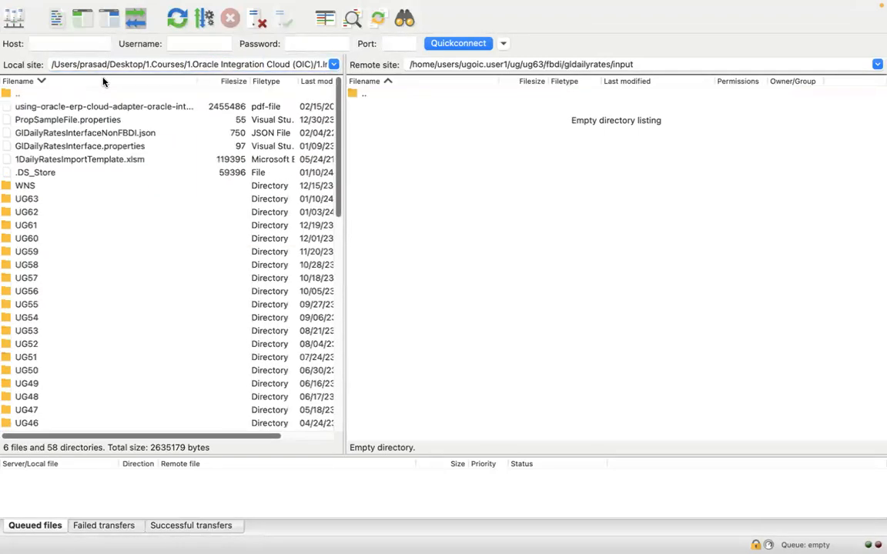
double_click(40, 200)
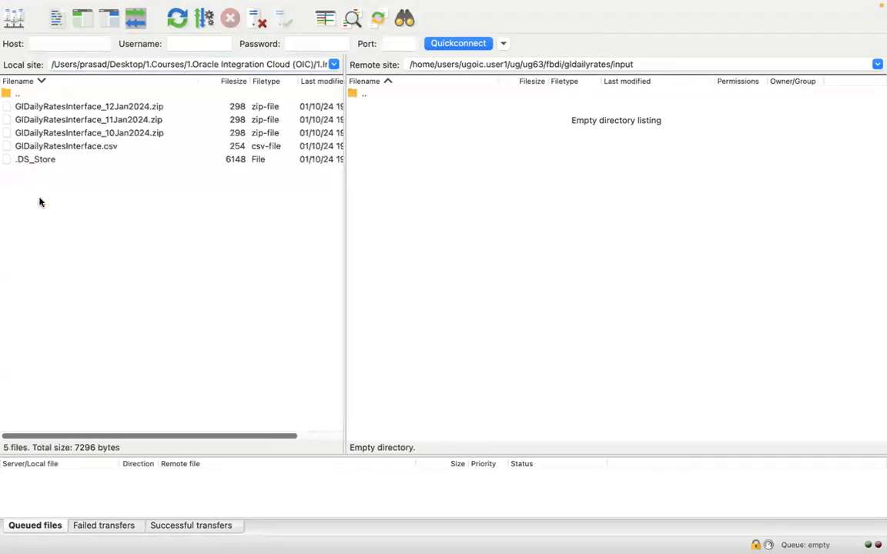
- Upload GlDailyRatesInterface_11Jan2024.zip and GlDailyRatesInterface_12Jan2024.zip to the remote gldailyrates/input folder and widen the remote filename column
left_click(111, 108)
left_click(112, 120, "shift")
left_click_drag(104, 98, 584, 166)
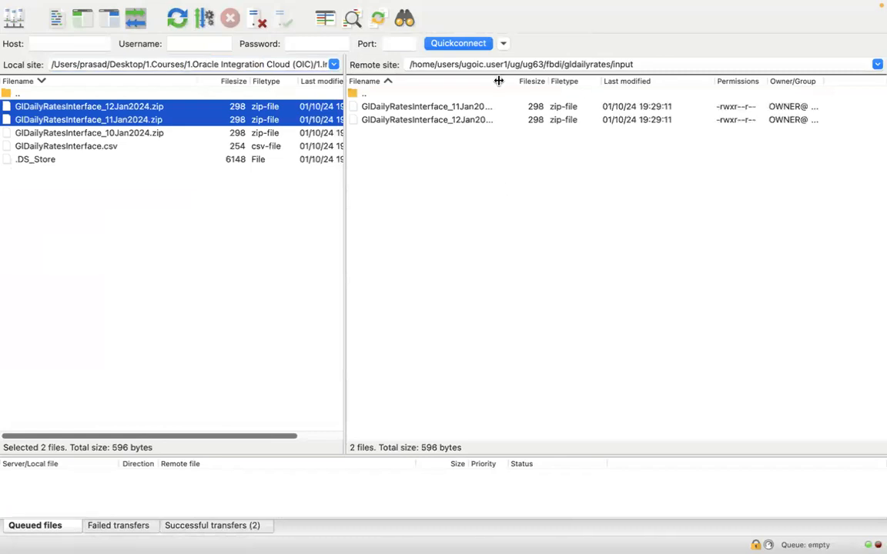
left_click_drag(511, 81, 551, 81)
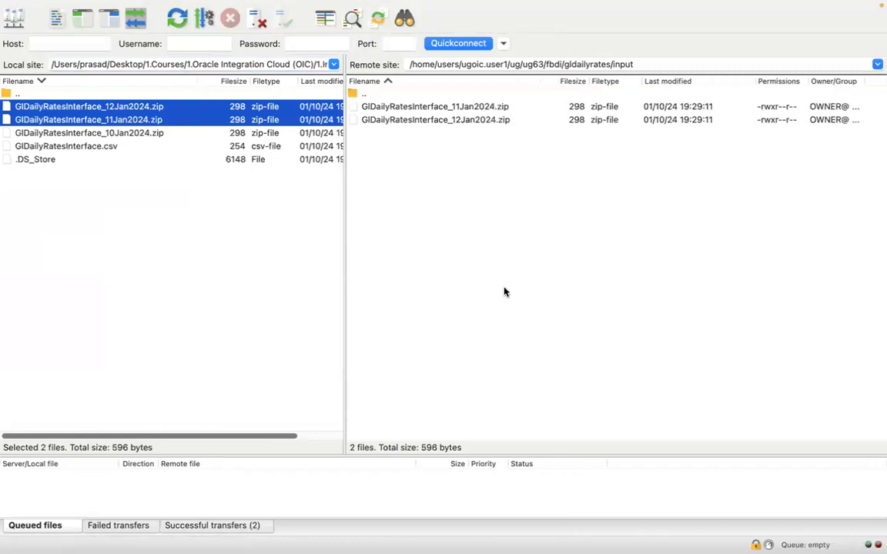
left_click(452, 204)
left_click(453, 108)
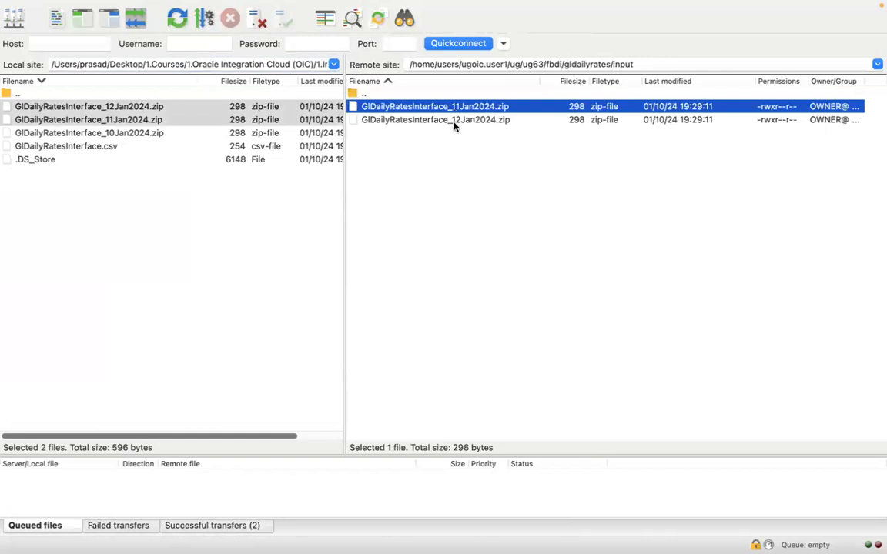
left_click(453, 121)
- Switch to PowerPoint, start the slide show from the FBDI Automation slide, and advance to the FBDI Callback Integration slide
key("super+Tab")
key("super+Tab")
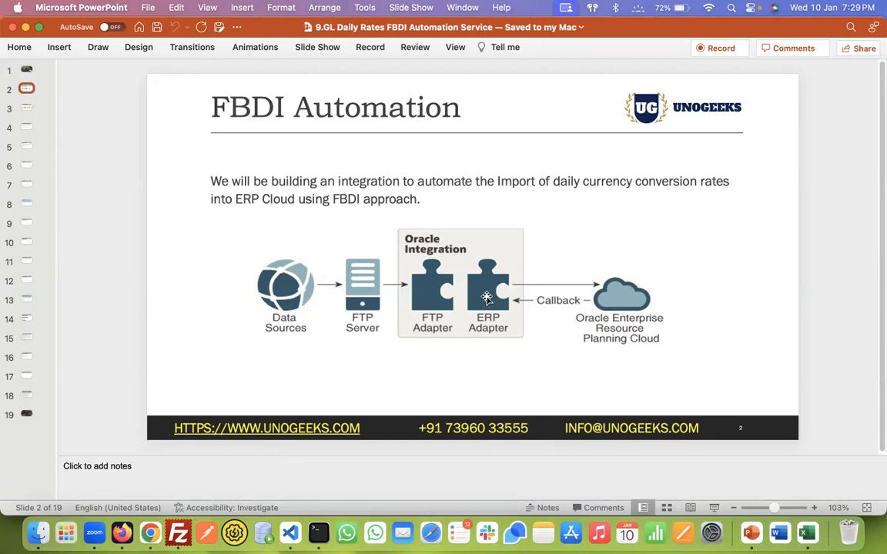
left_click(716, 508)
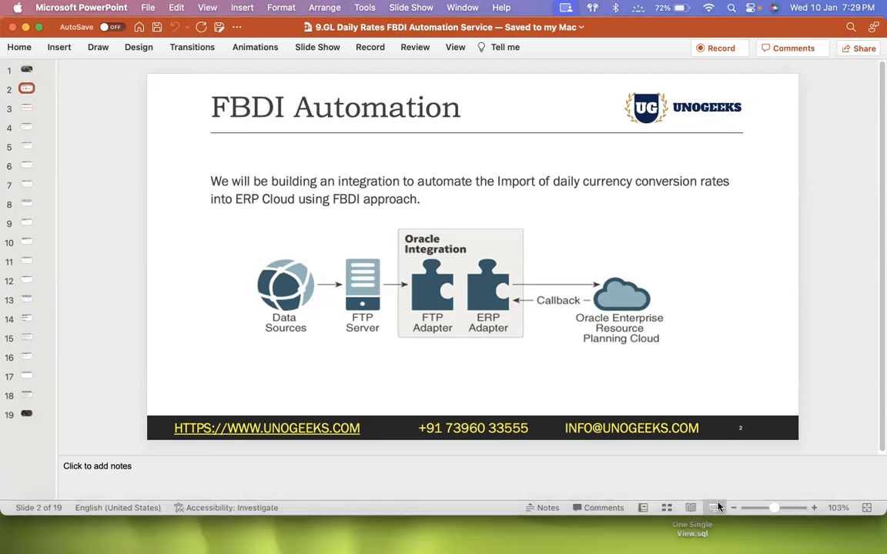
left_click(428, 217)
left_click(347, 146)
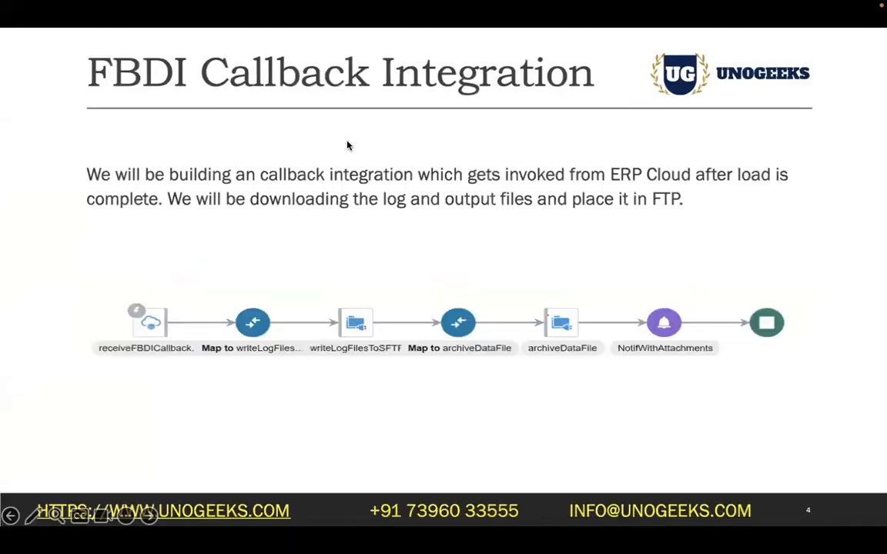